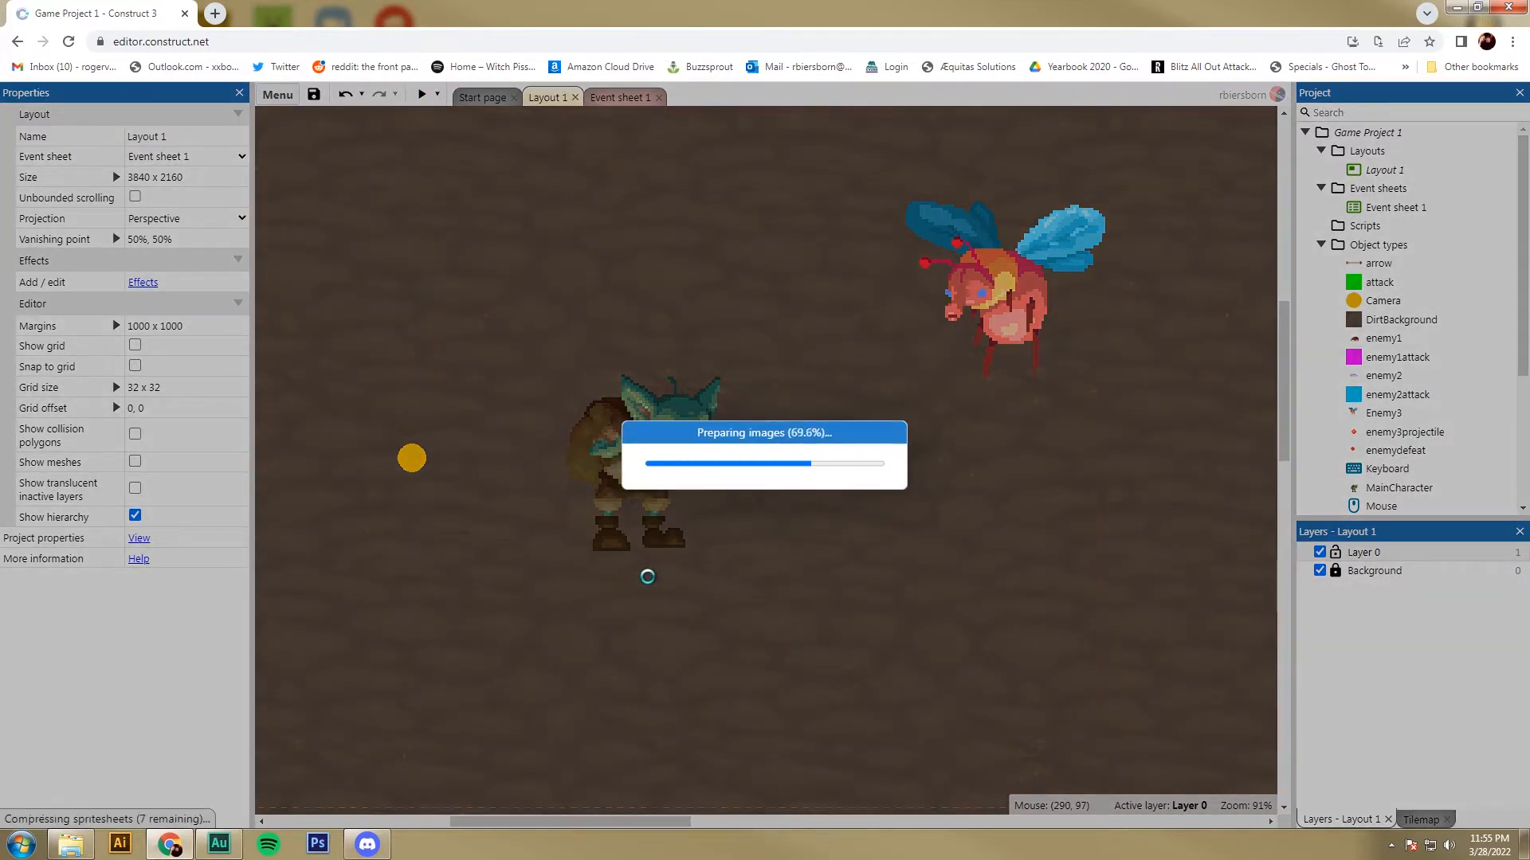
Playtest the layout by walking the main character around in all four directions, and close the preview.
key(Right)
key(Up)
key(Down)
key(Up)
key(Left)
key(Down)
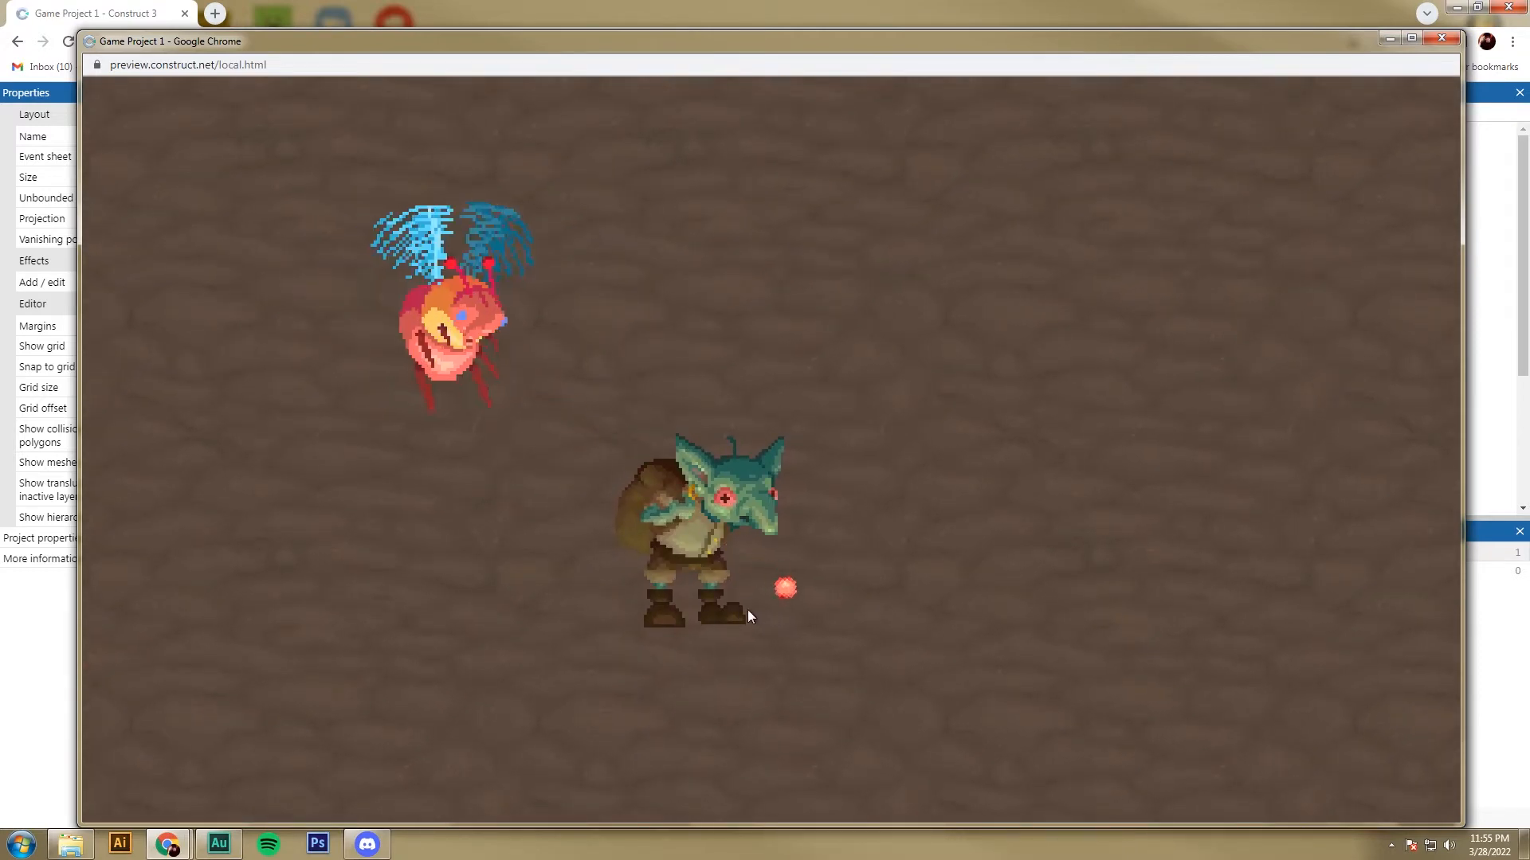
key(Right)
key(Down)
key(Left)
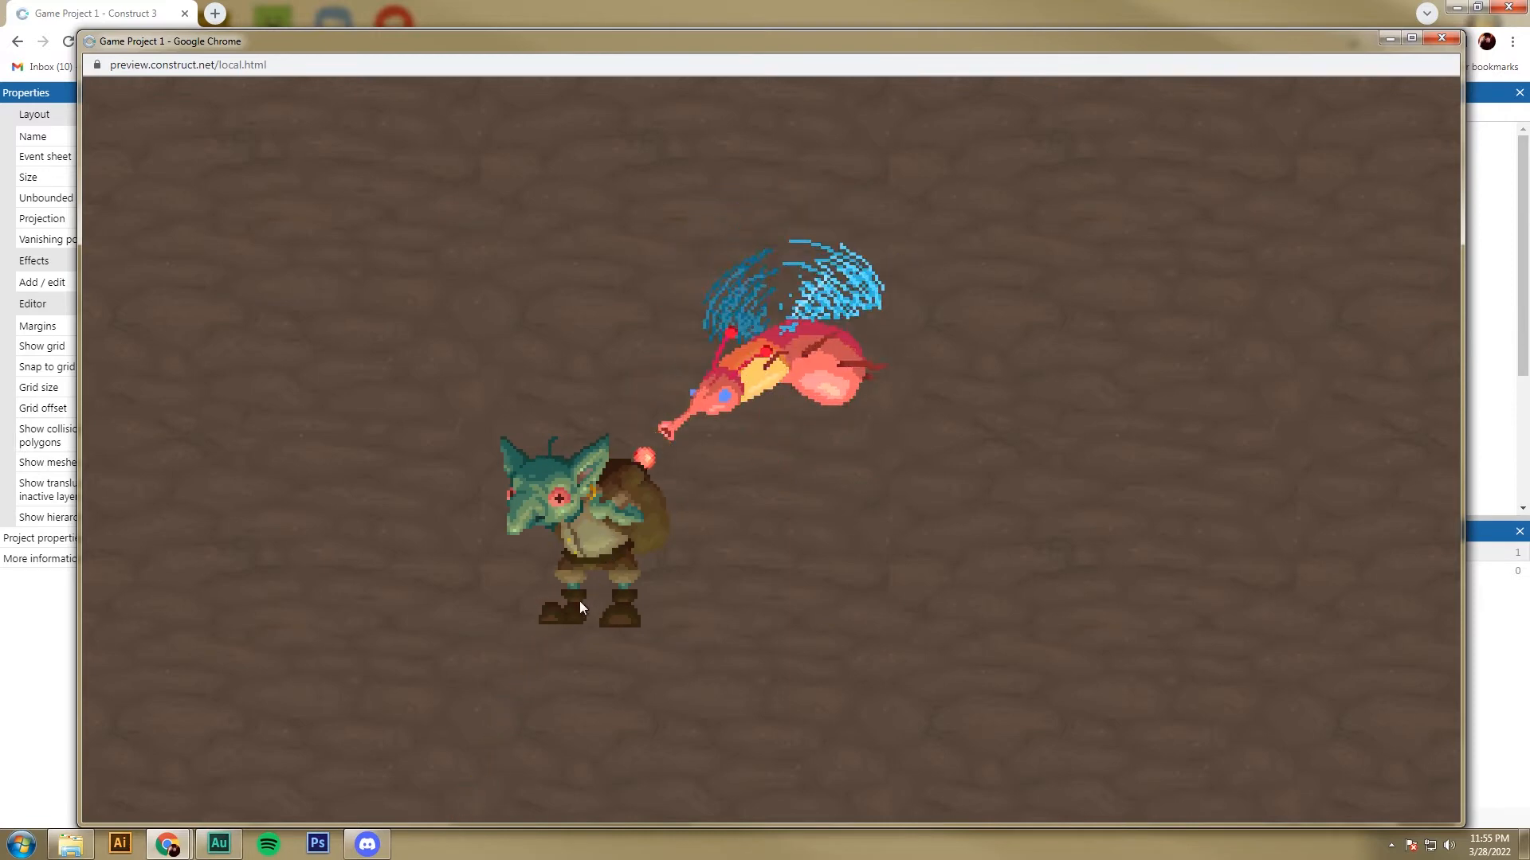
key(Left)
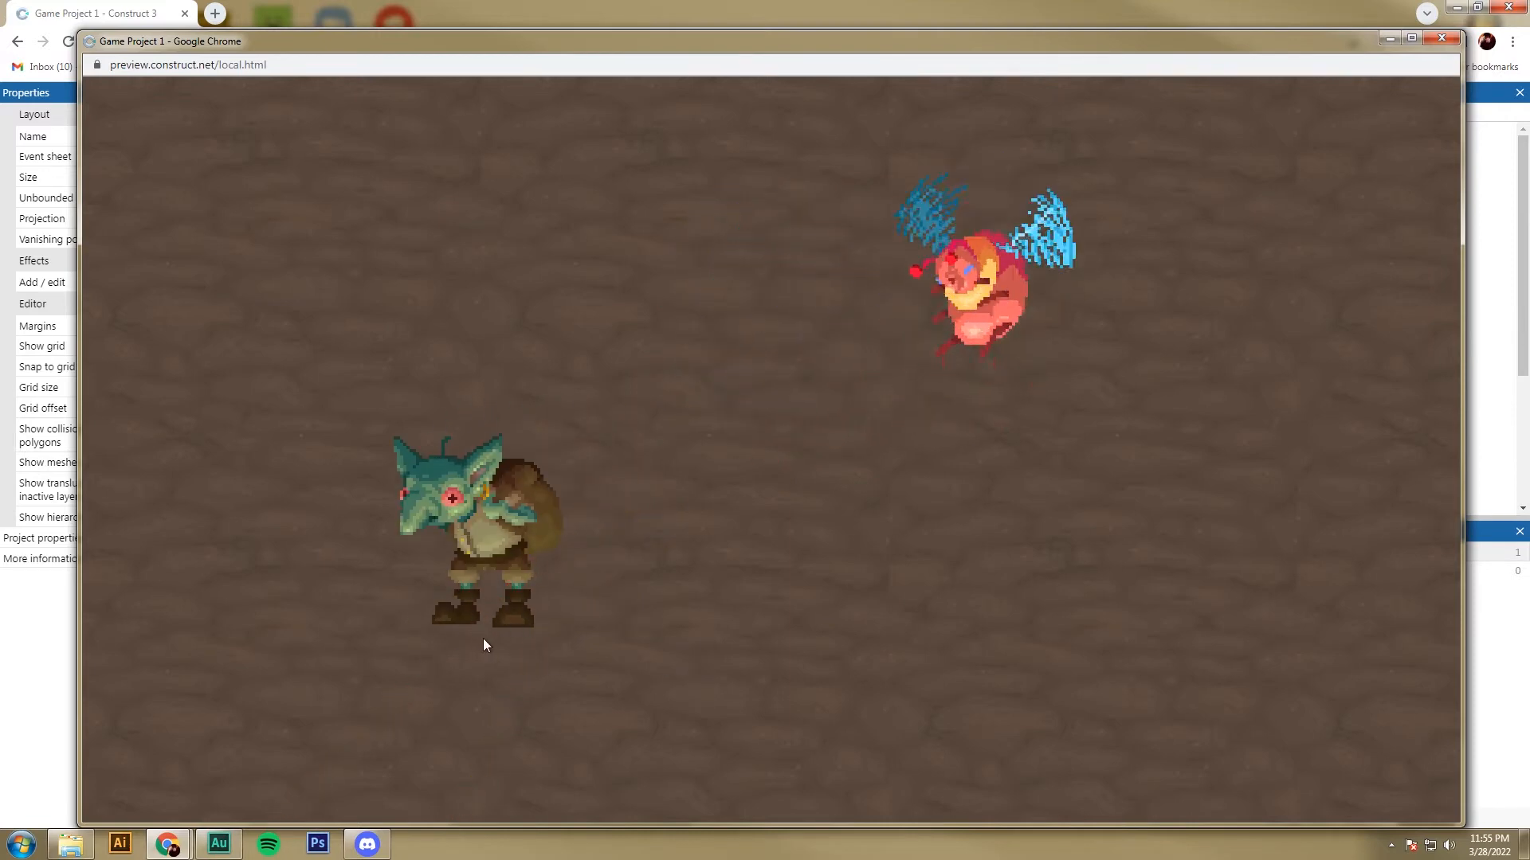
click(1452, 42)
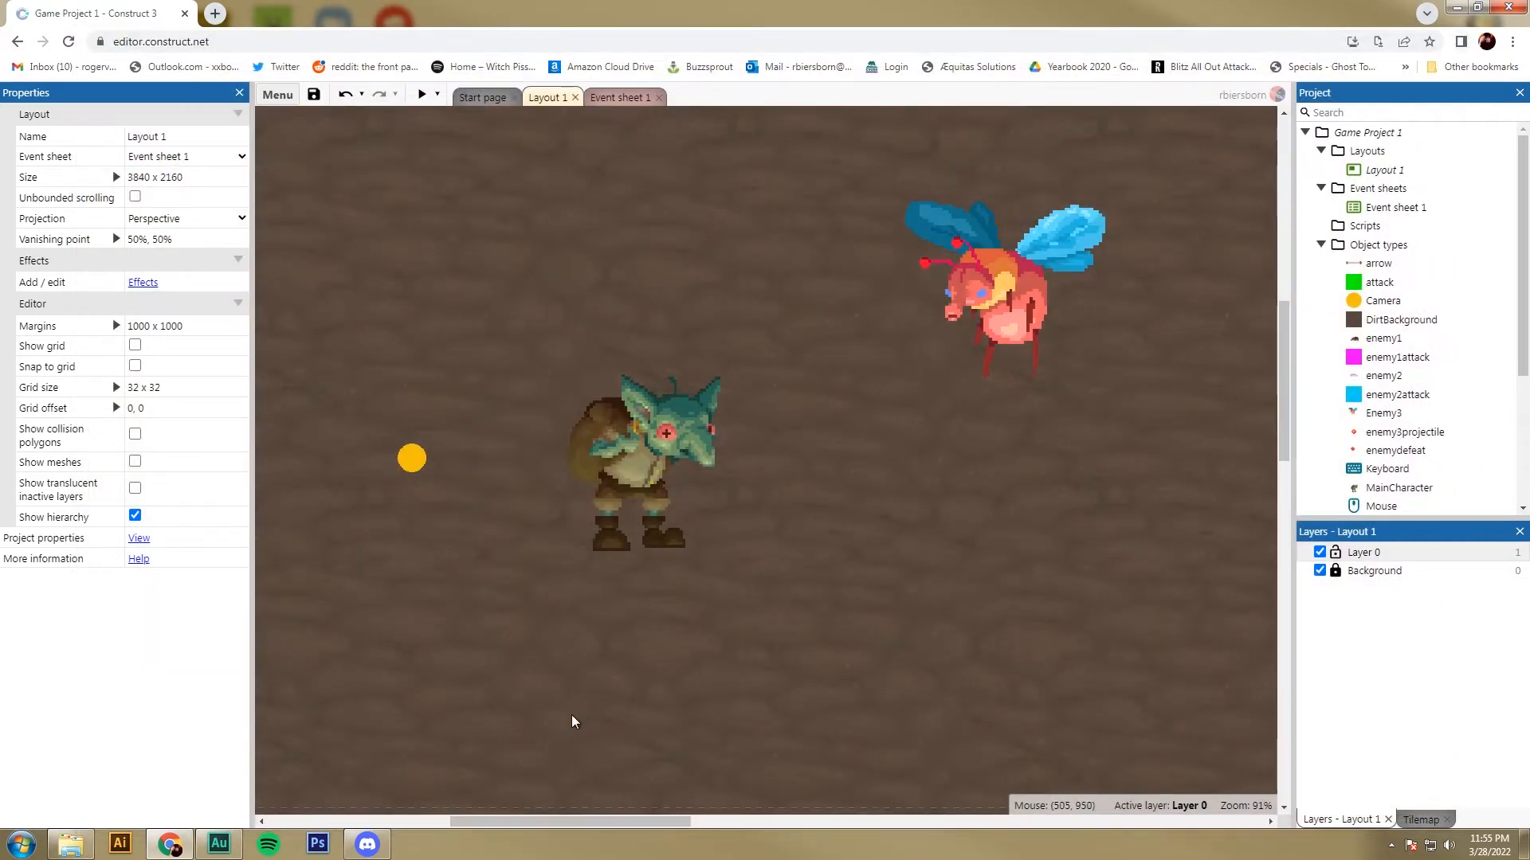
Launch Piskel from the desktop, allow it to run and maximize its window.
click(1524, 846)
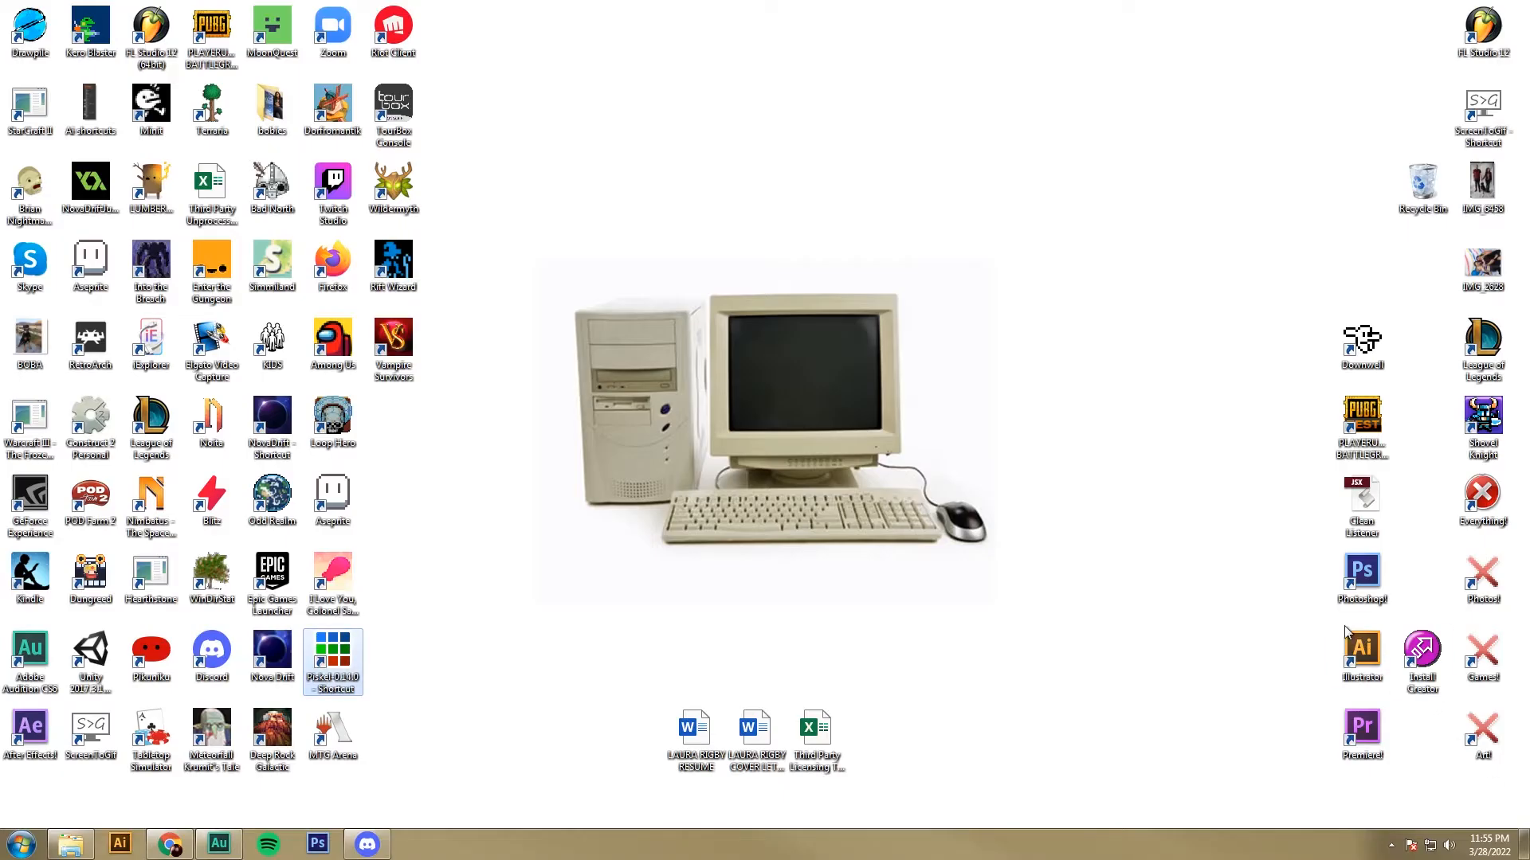
double_click(333, 655)
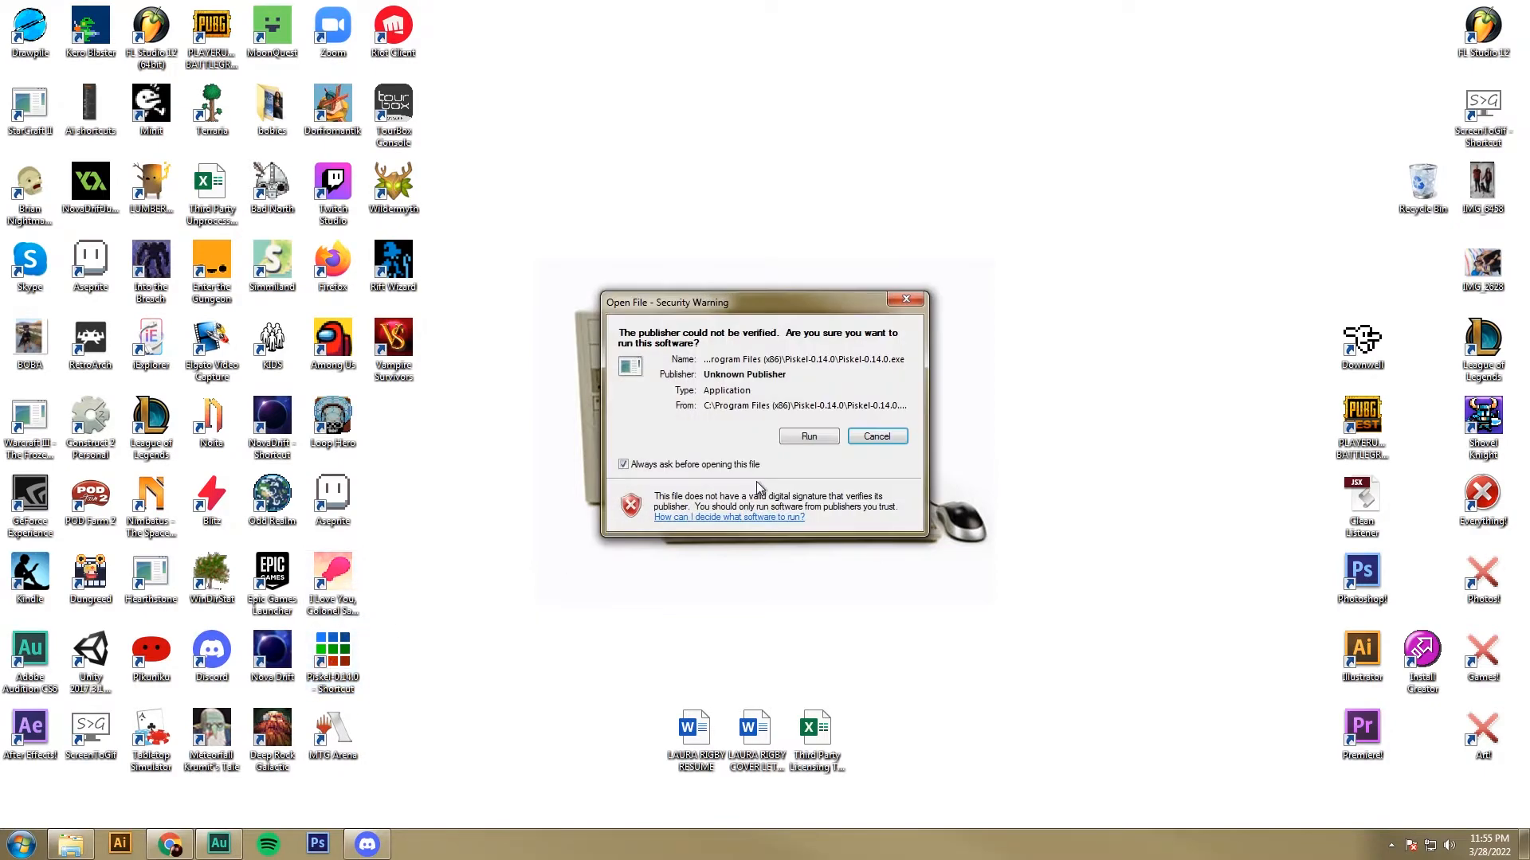
click(797, 439)
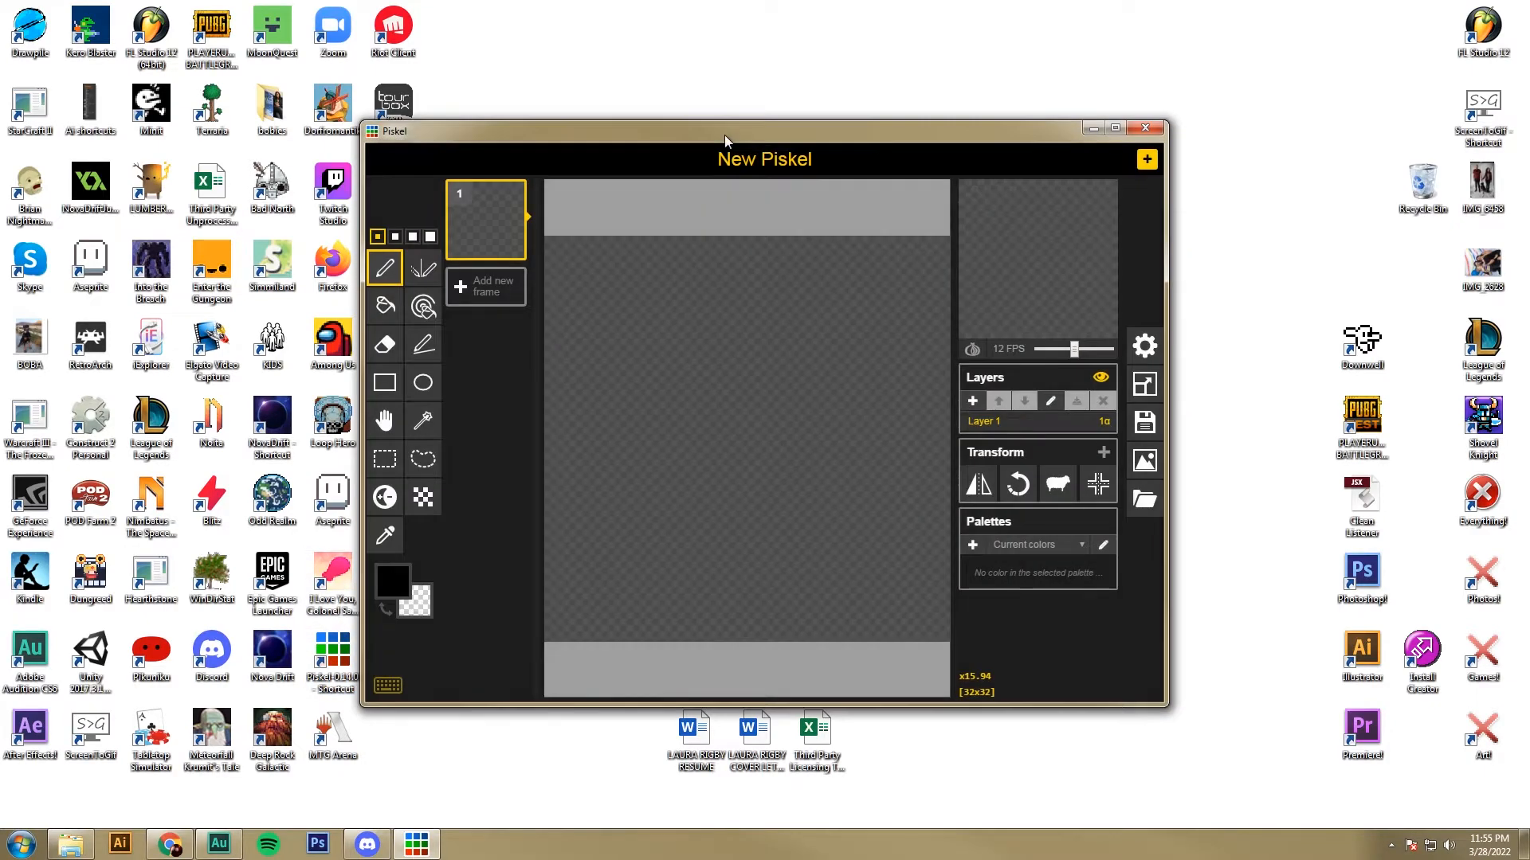
double_click(725, 140)
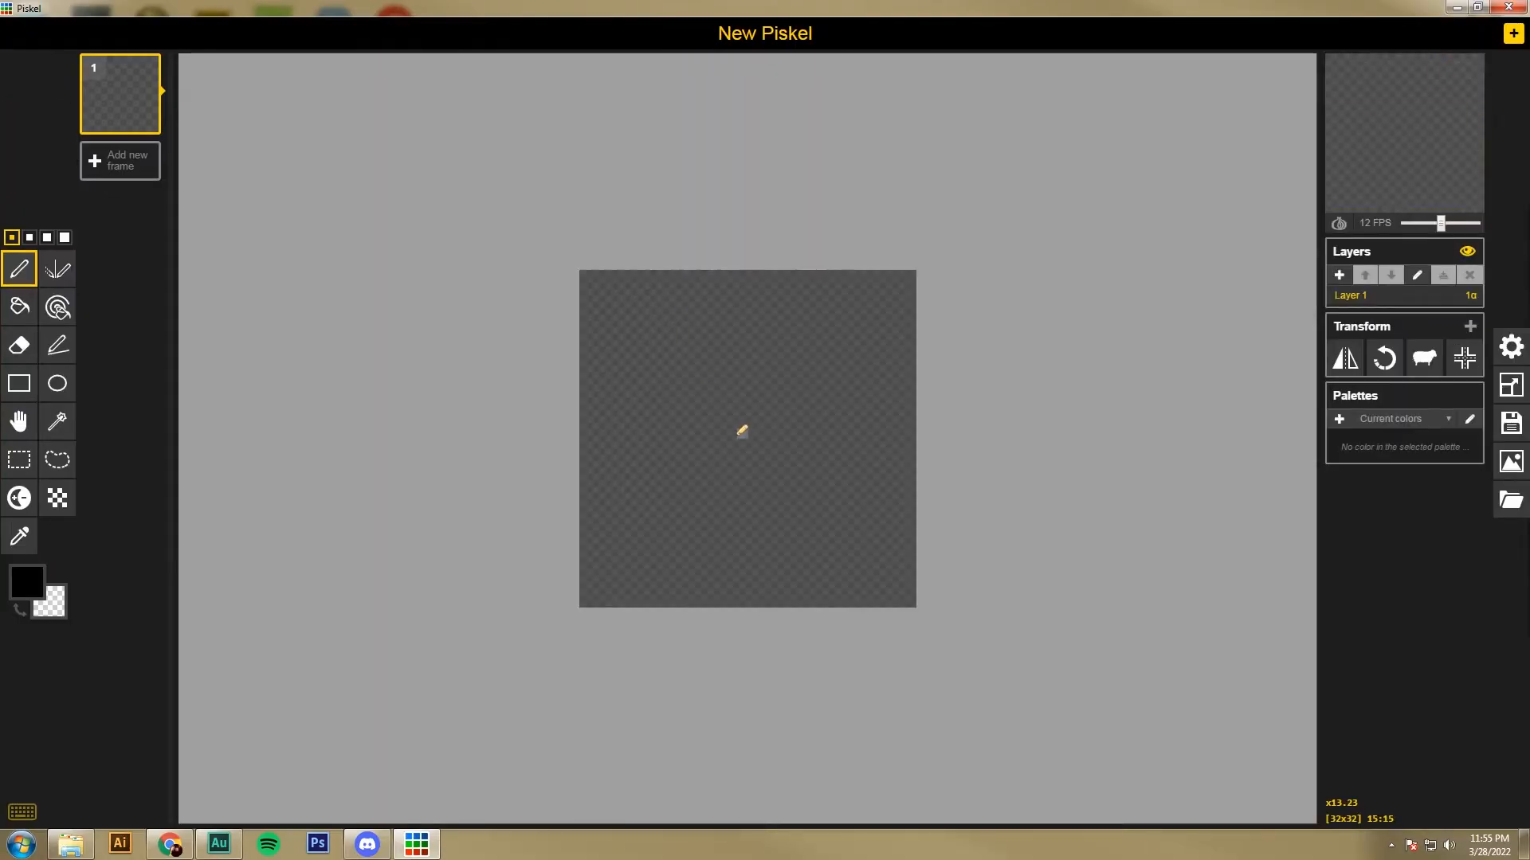
Resize the sprite canvas to 128 x 128 px with the aspect ratio maintained.
click(1512, 387)
drag(1397, 250, 1413, 248)
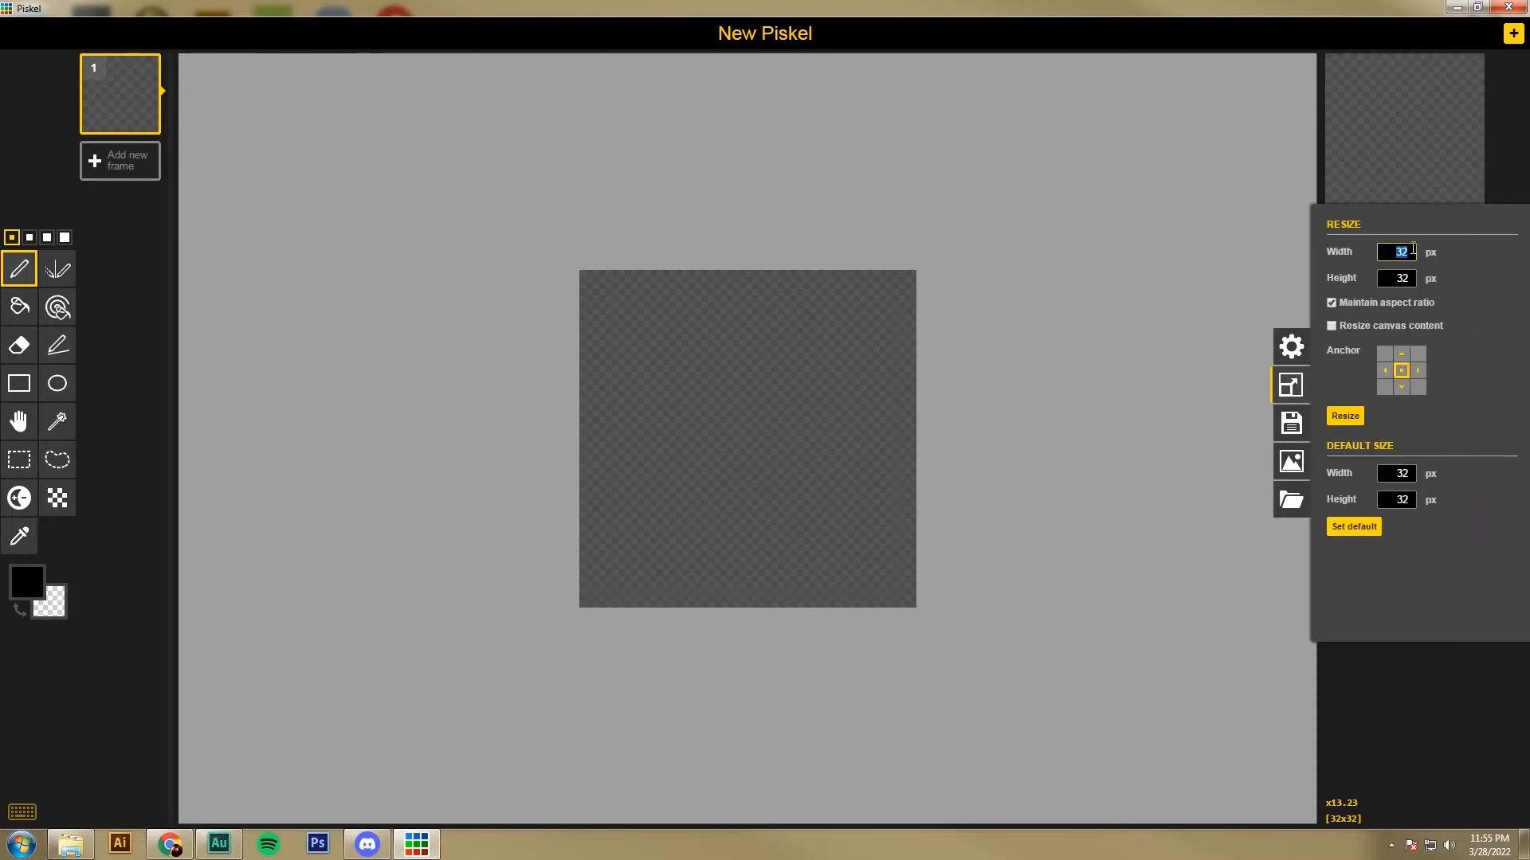
text(128)
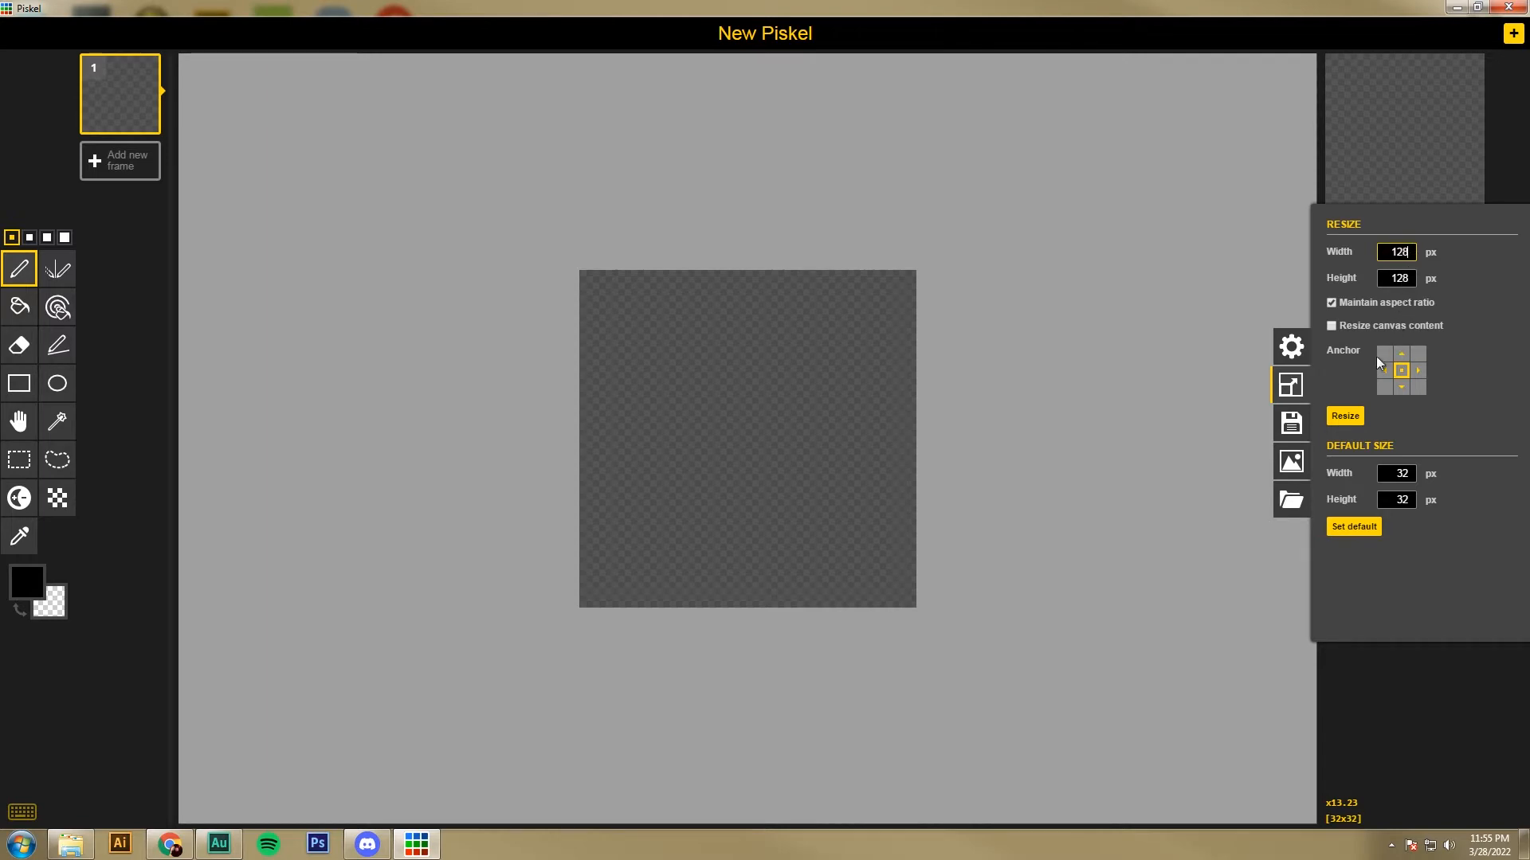
click(1346, 417)
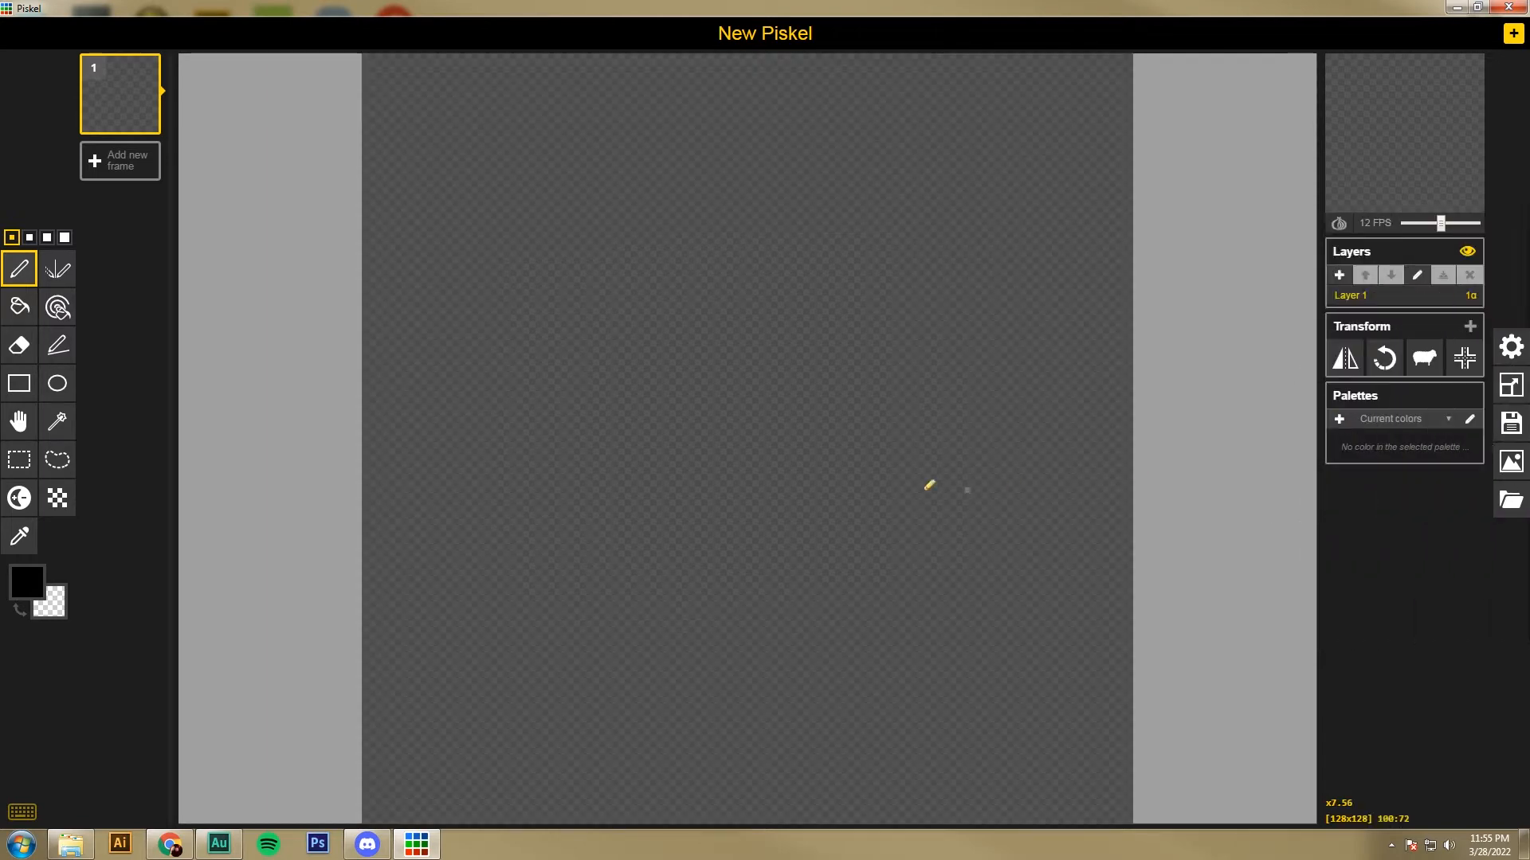
Draw a flat black ellipse about 86 x 17 px in the lower half of the canvas and fill it with black.
scroll(900, 471, down, 3)
click(69, 388)
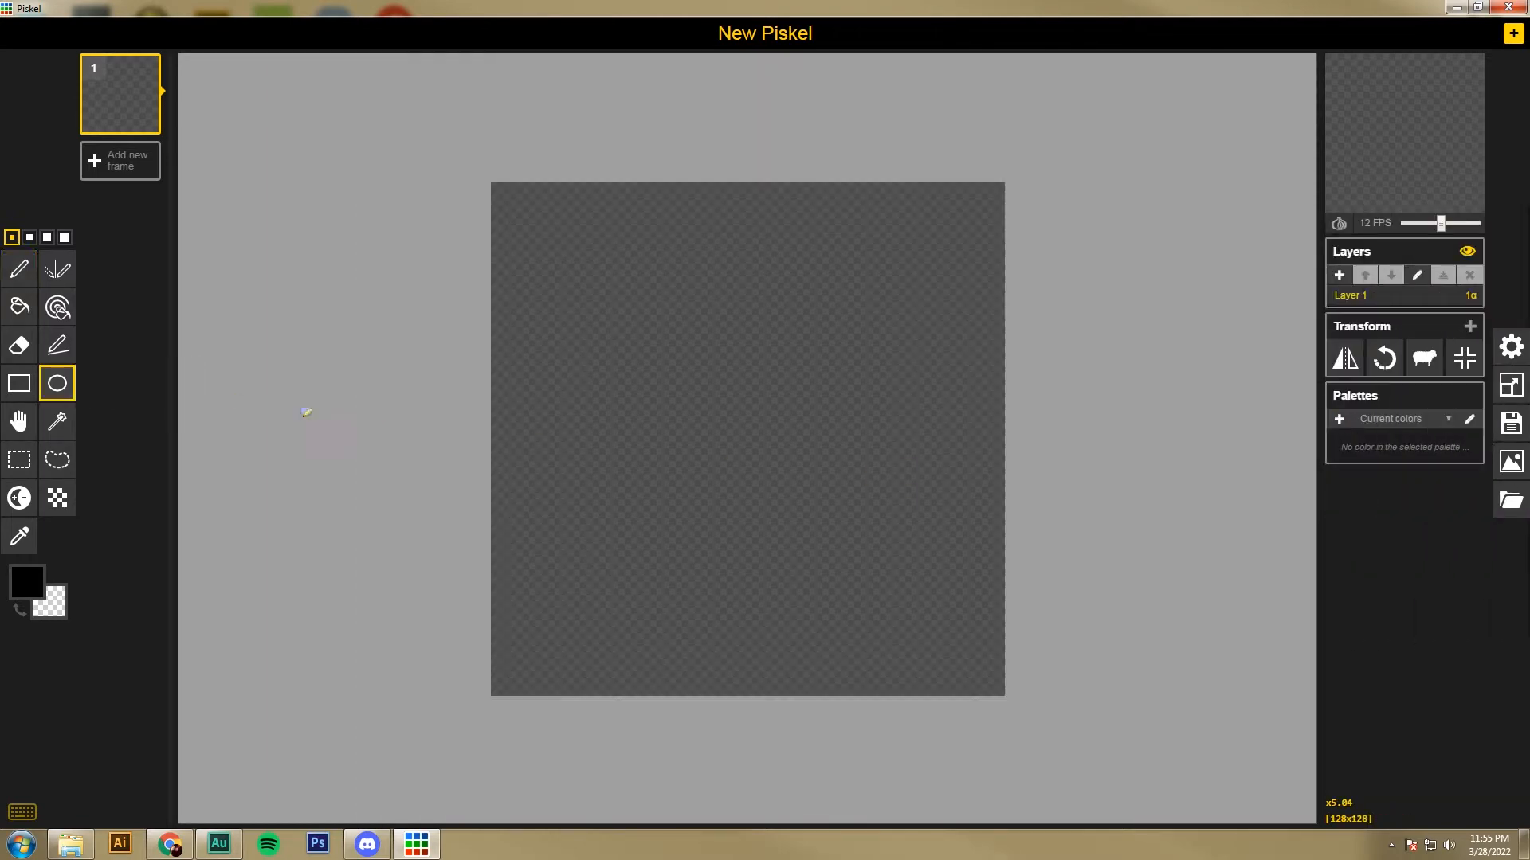
drag(529, 415, 944, 508)
key(ctrl+z)
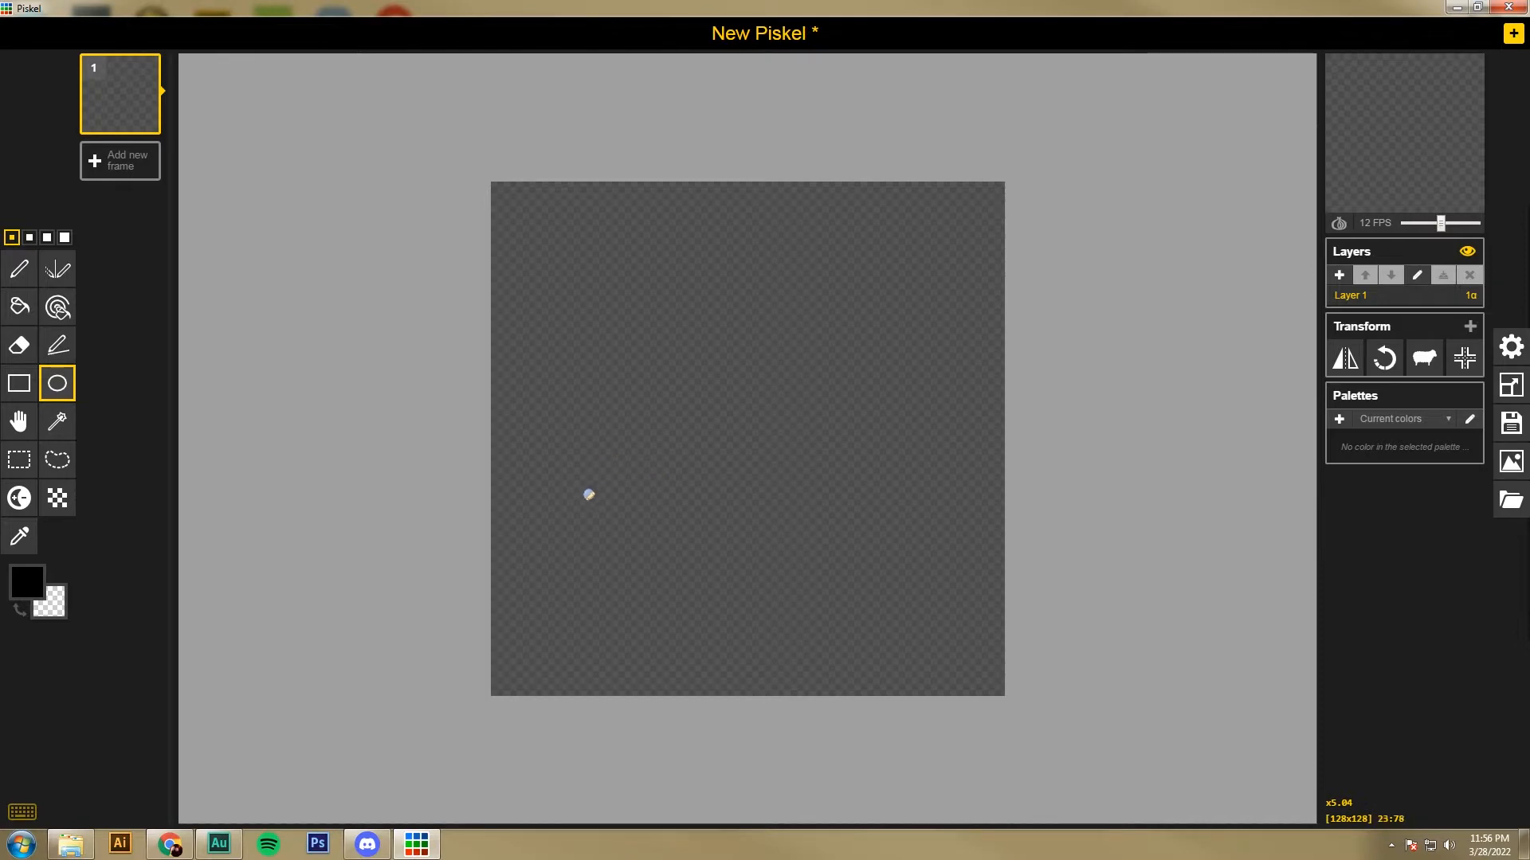
drag(586, 507, 925, 564)
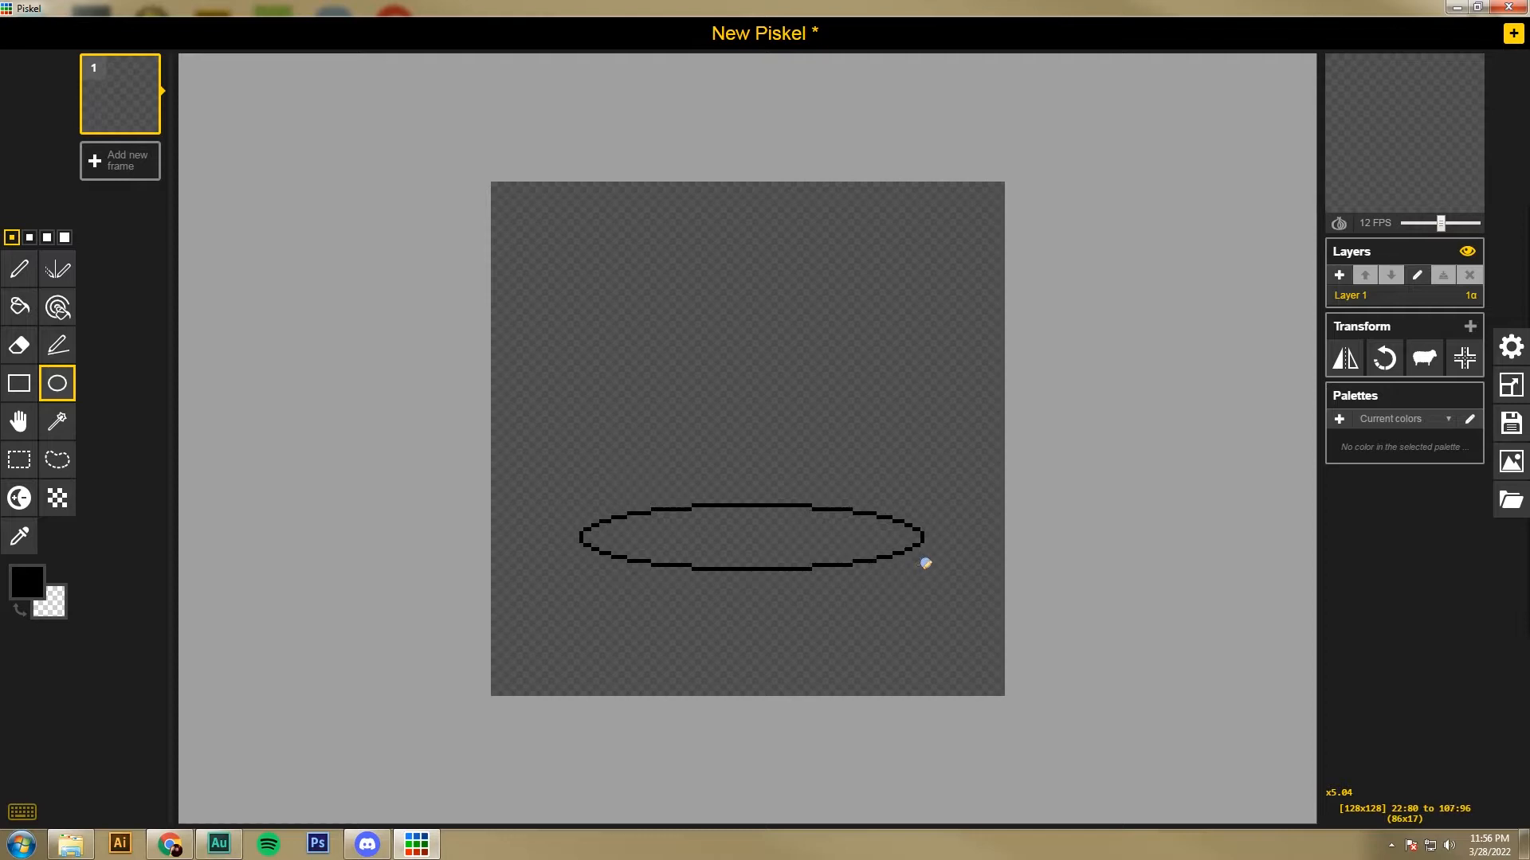
drag(924, 564, 925, 564)
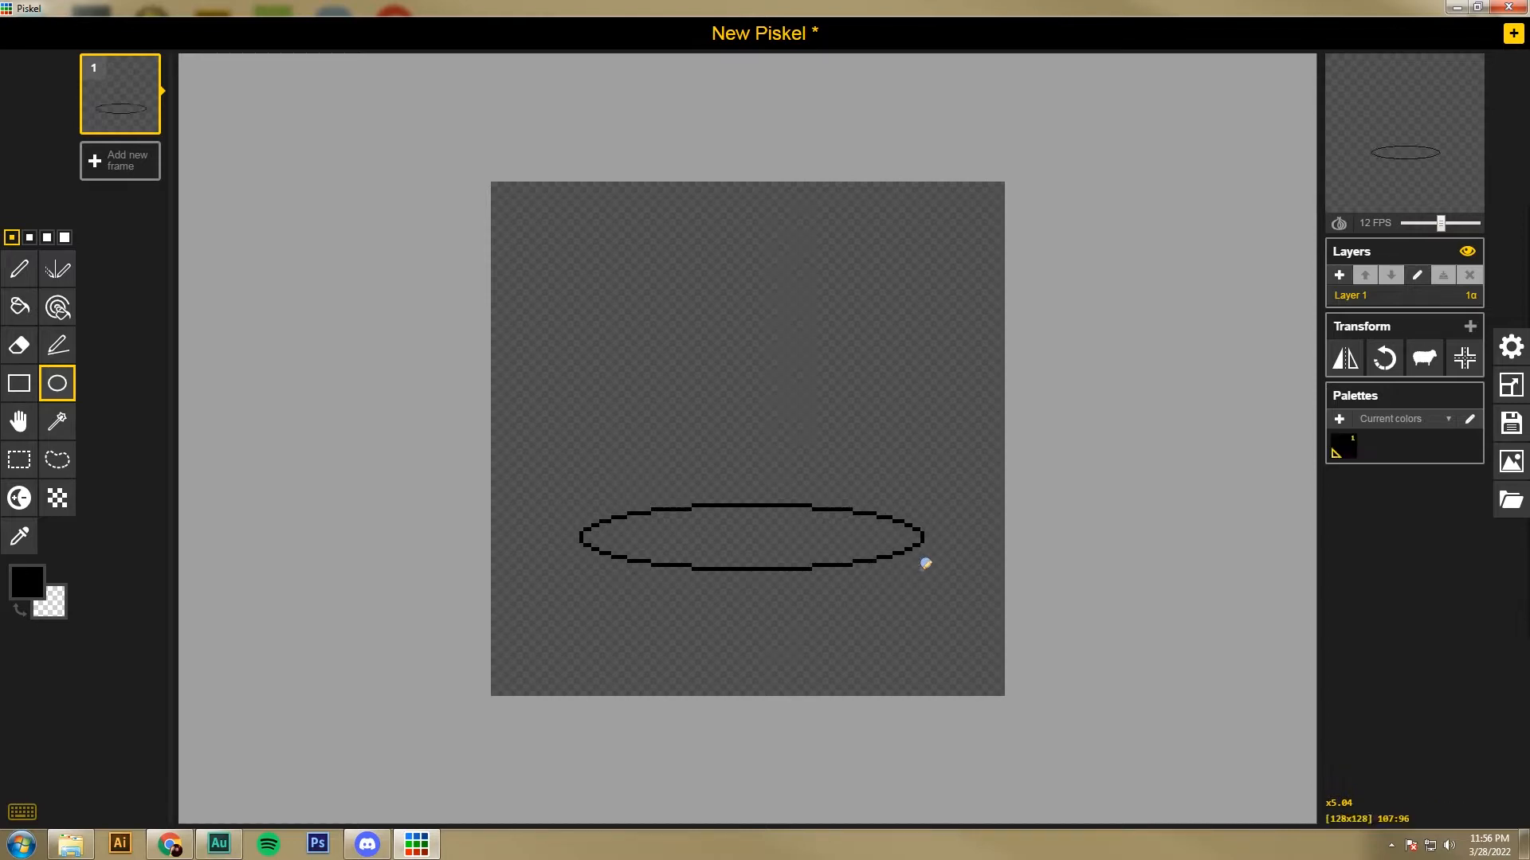
click(19, 306)
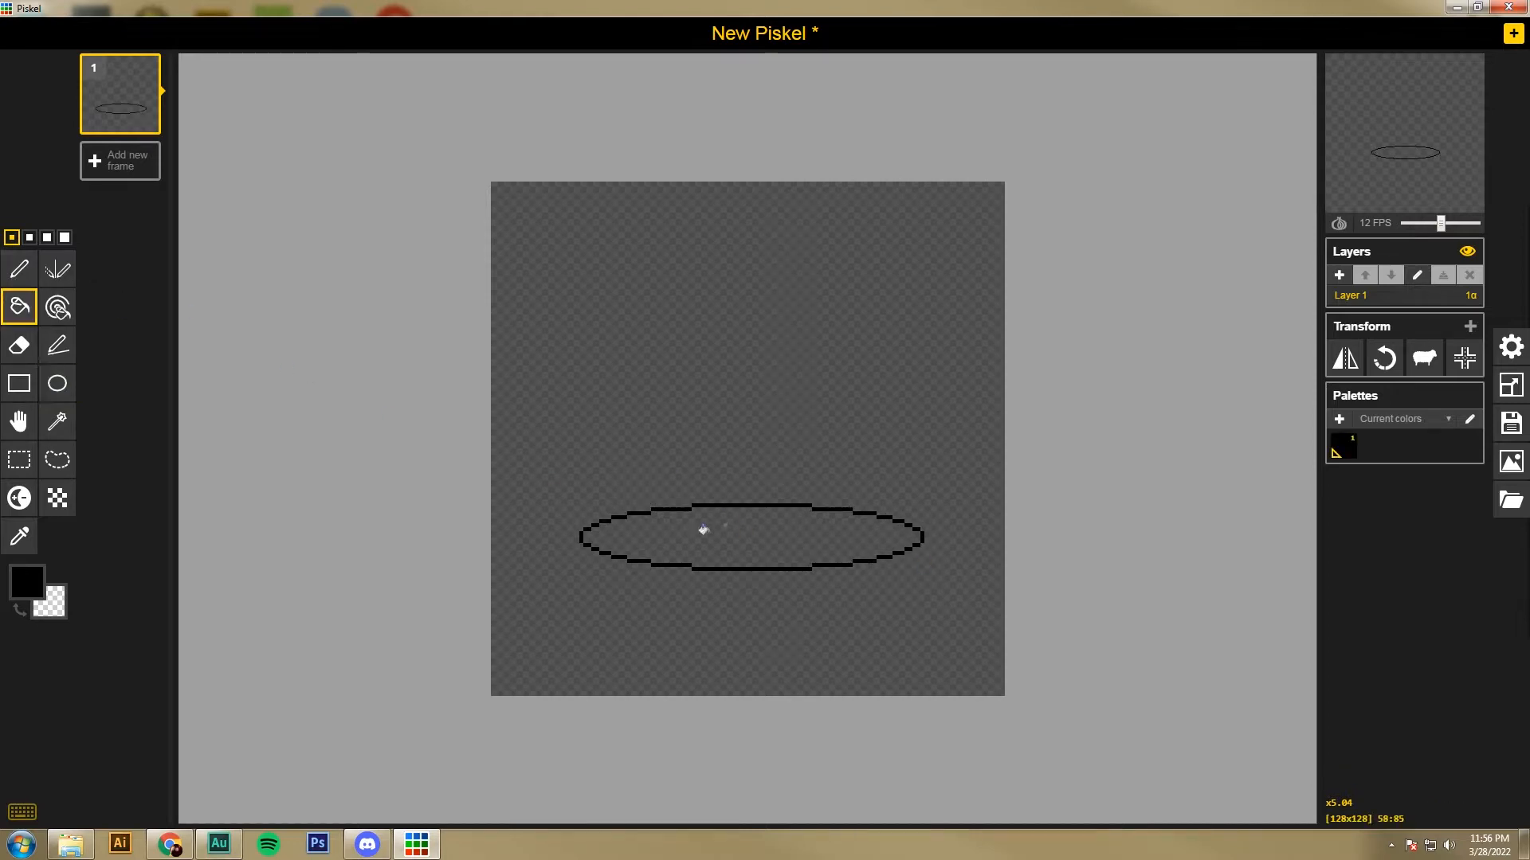
click(704, 530)
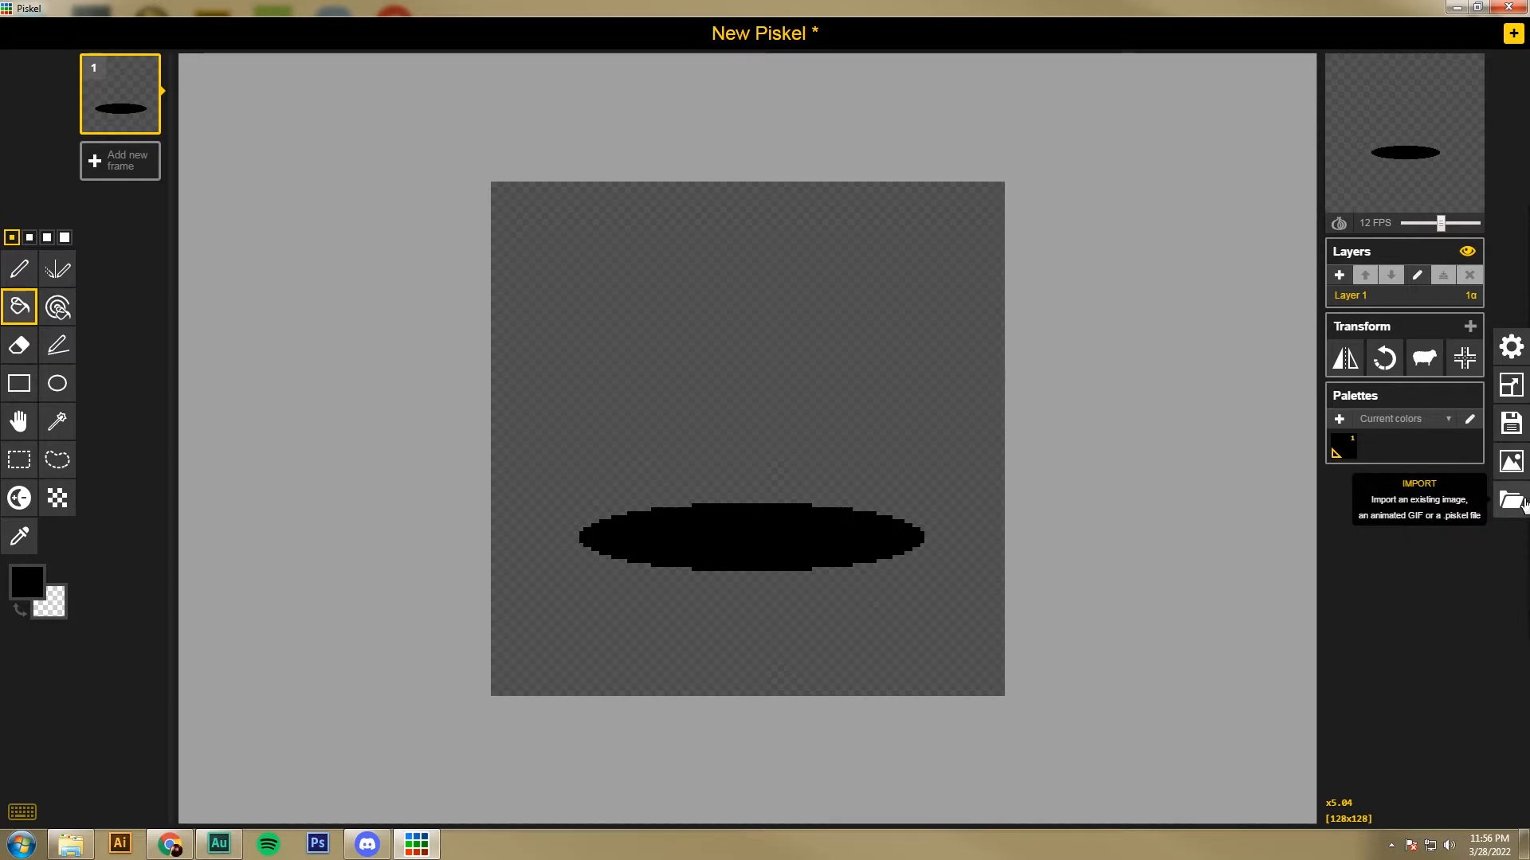
Export the drawing as a 512 x 512 px PNG named shadow in the Piskel documents folder.
click(1512, 462)
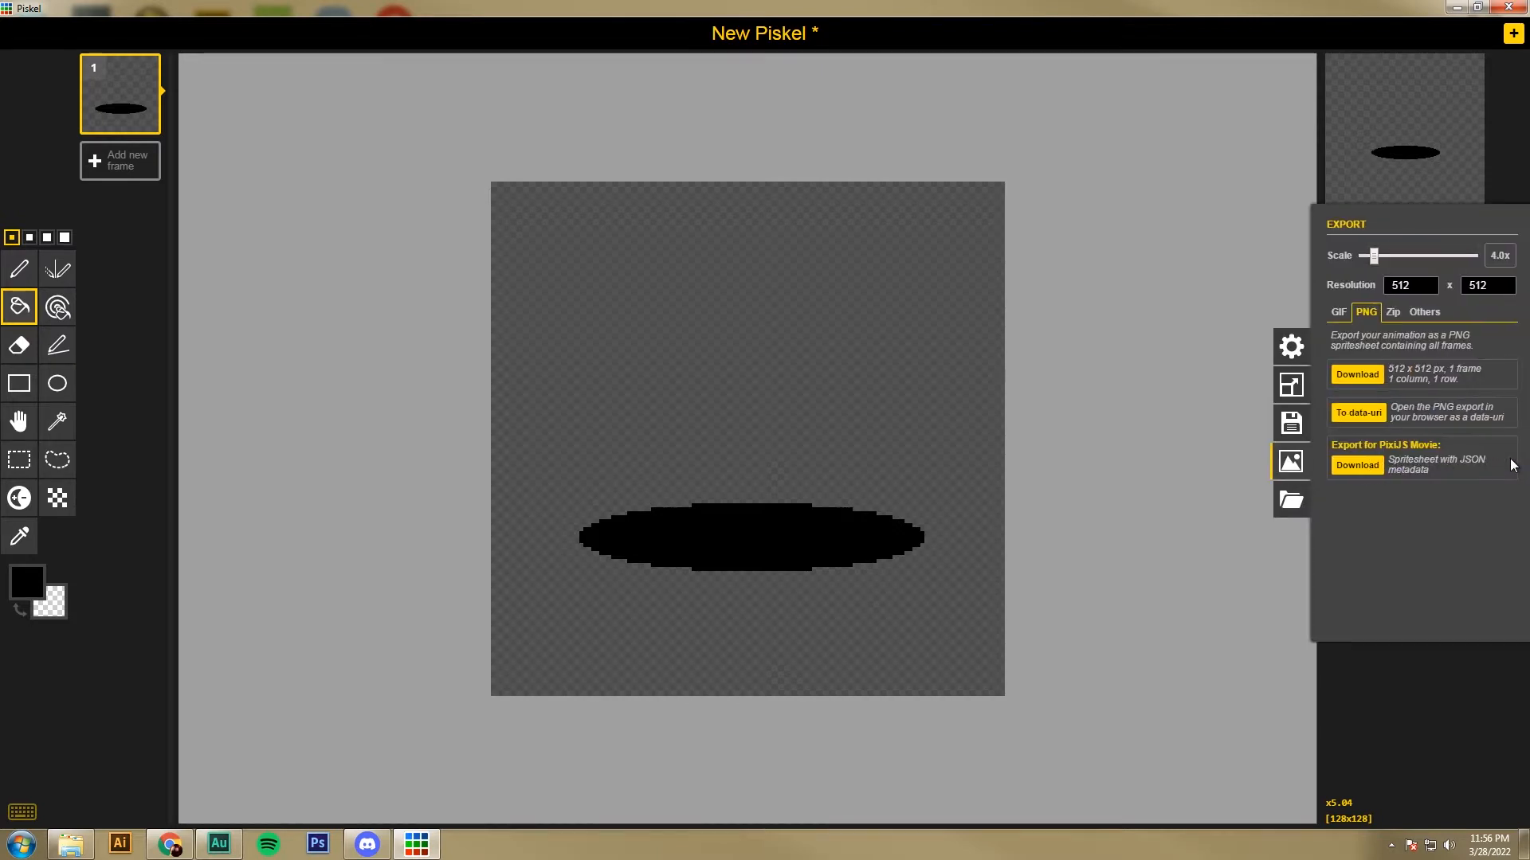
click(1345, 313)
click(1365, 314)
click(1357, 375)
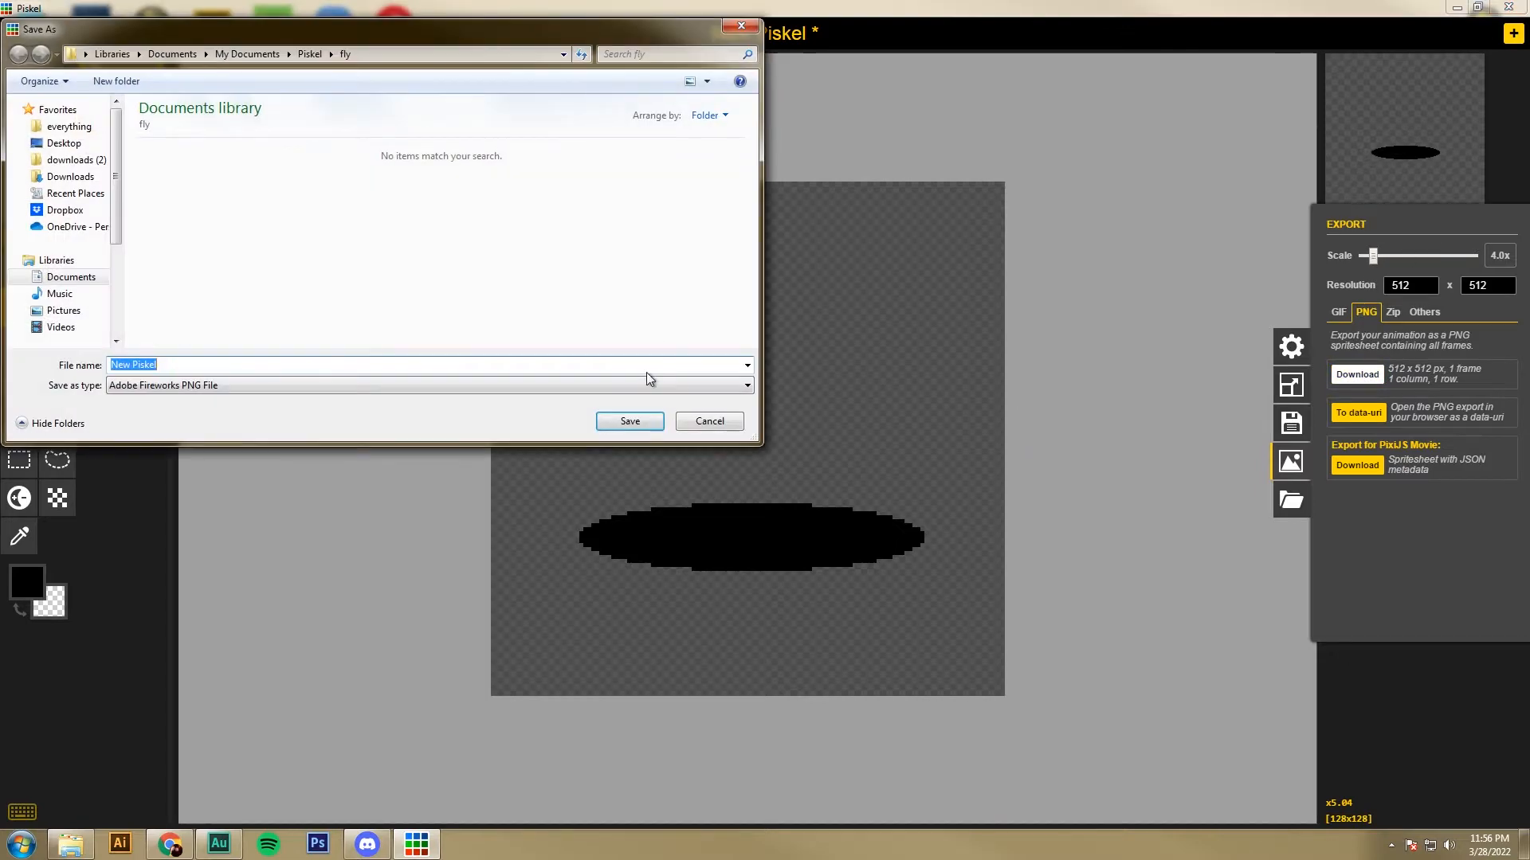
text(shadow)
click(310, 54)
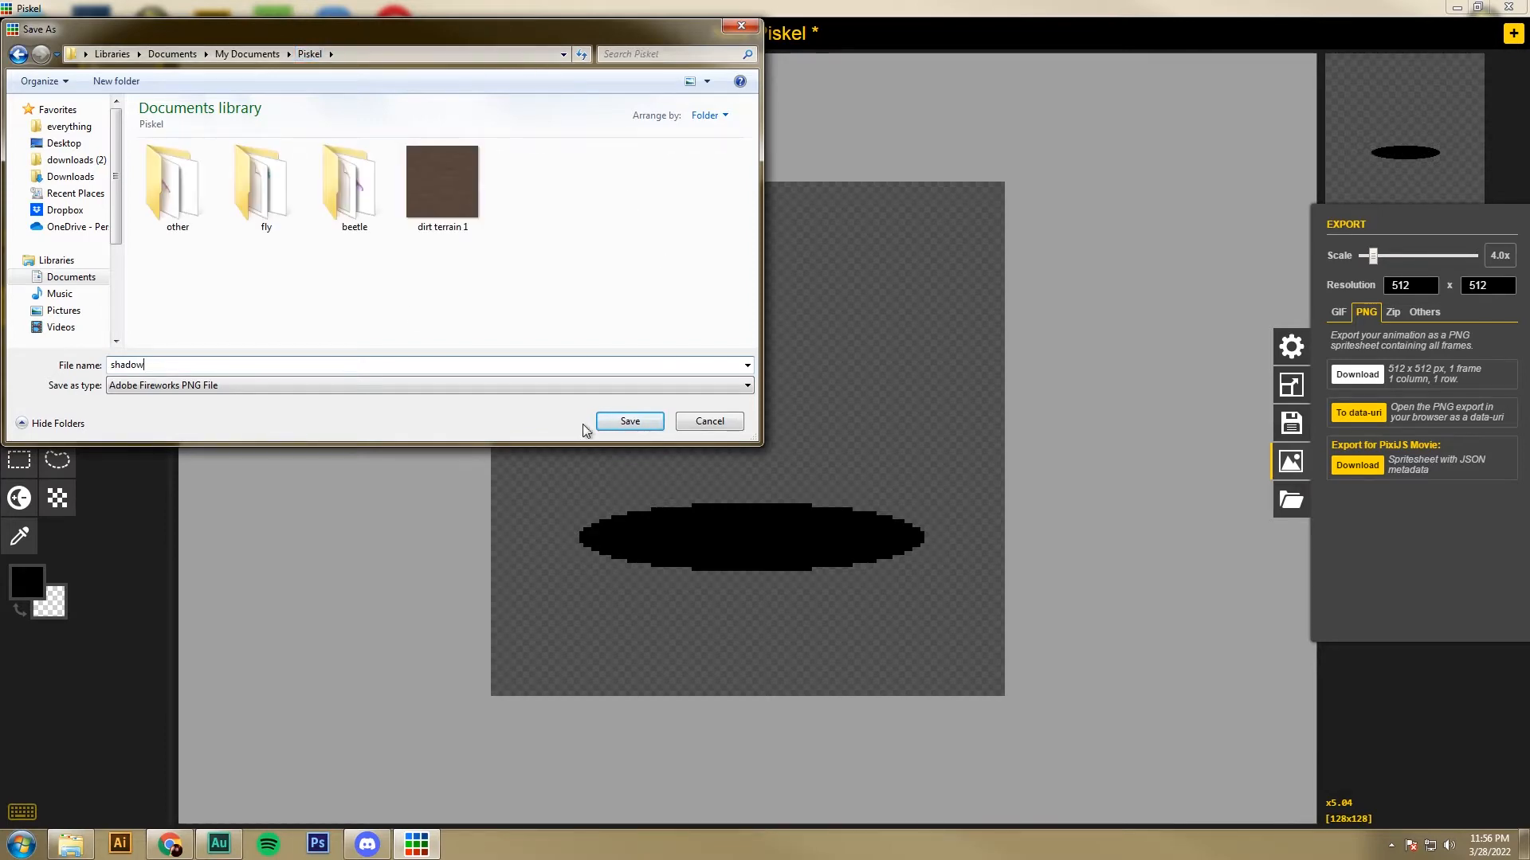
click(630, 420)
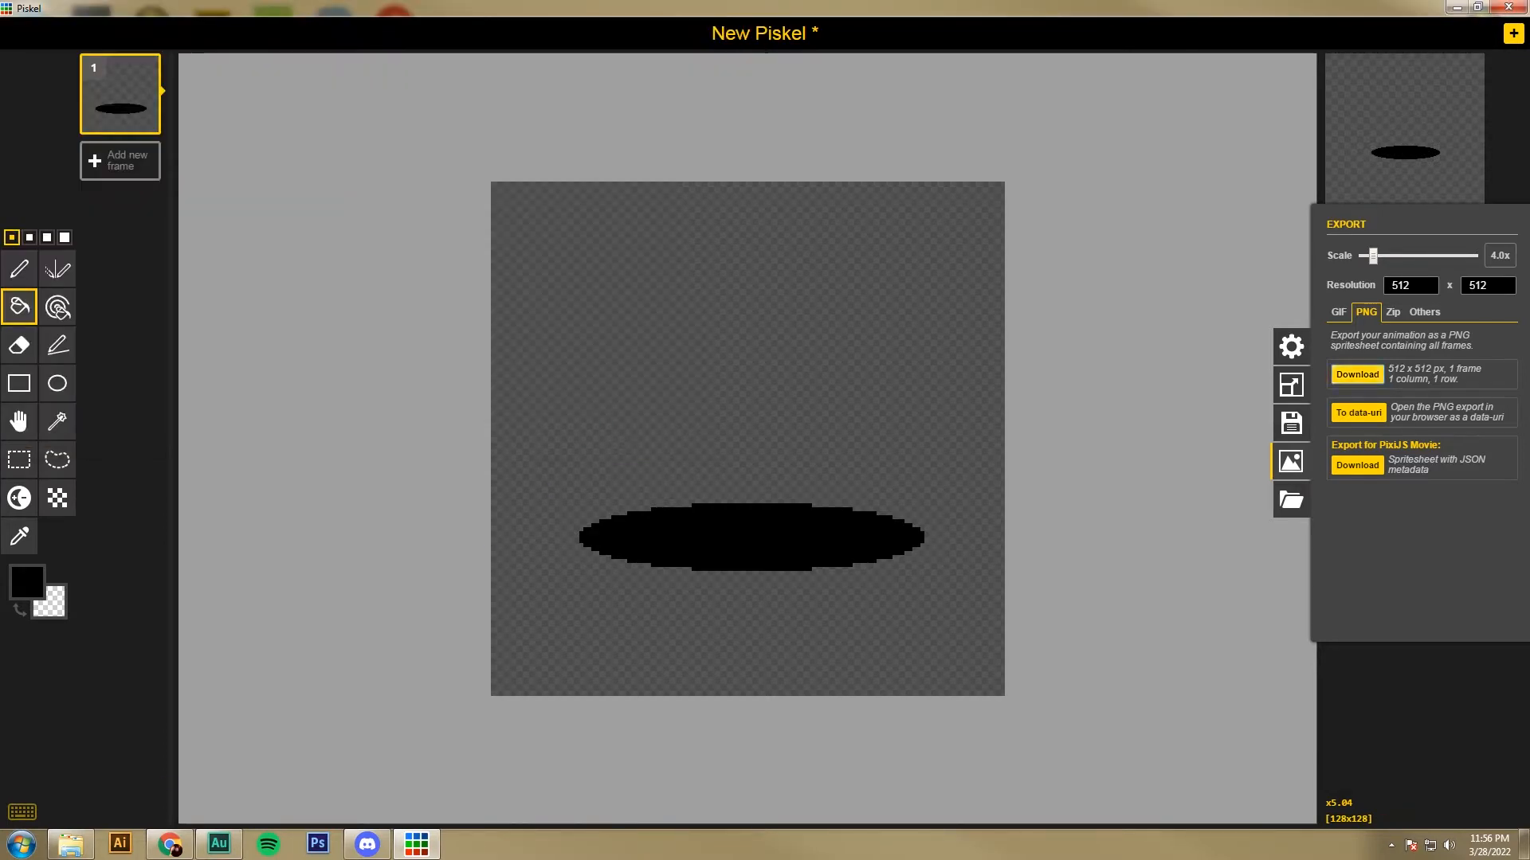
Switch to the Construct 3 project and unlock the Background layer of Layout 1 as the active layer.
click(175, 845)
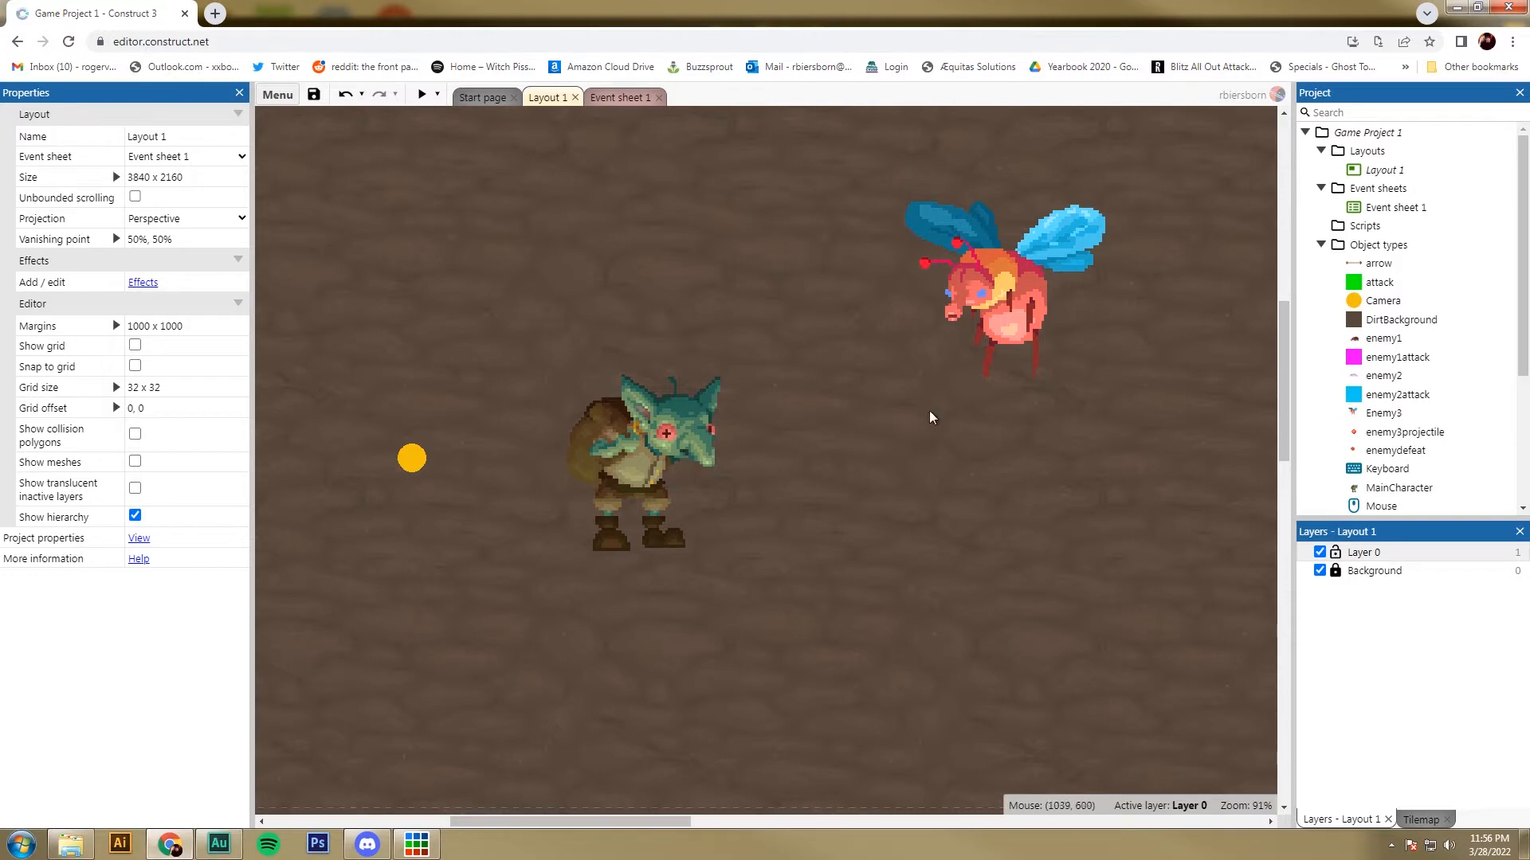
click(1359, 558)
click(1359, 550)
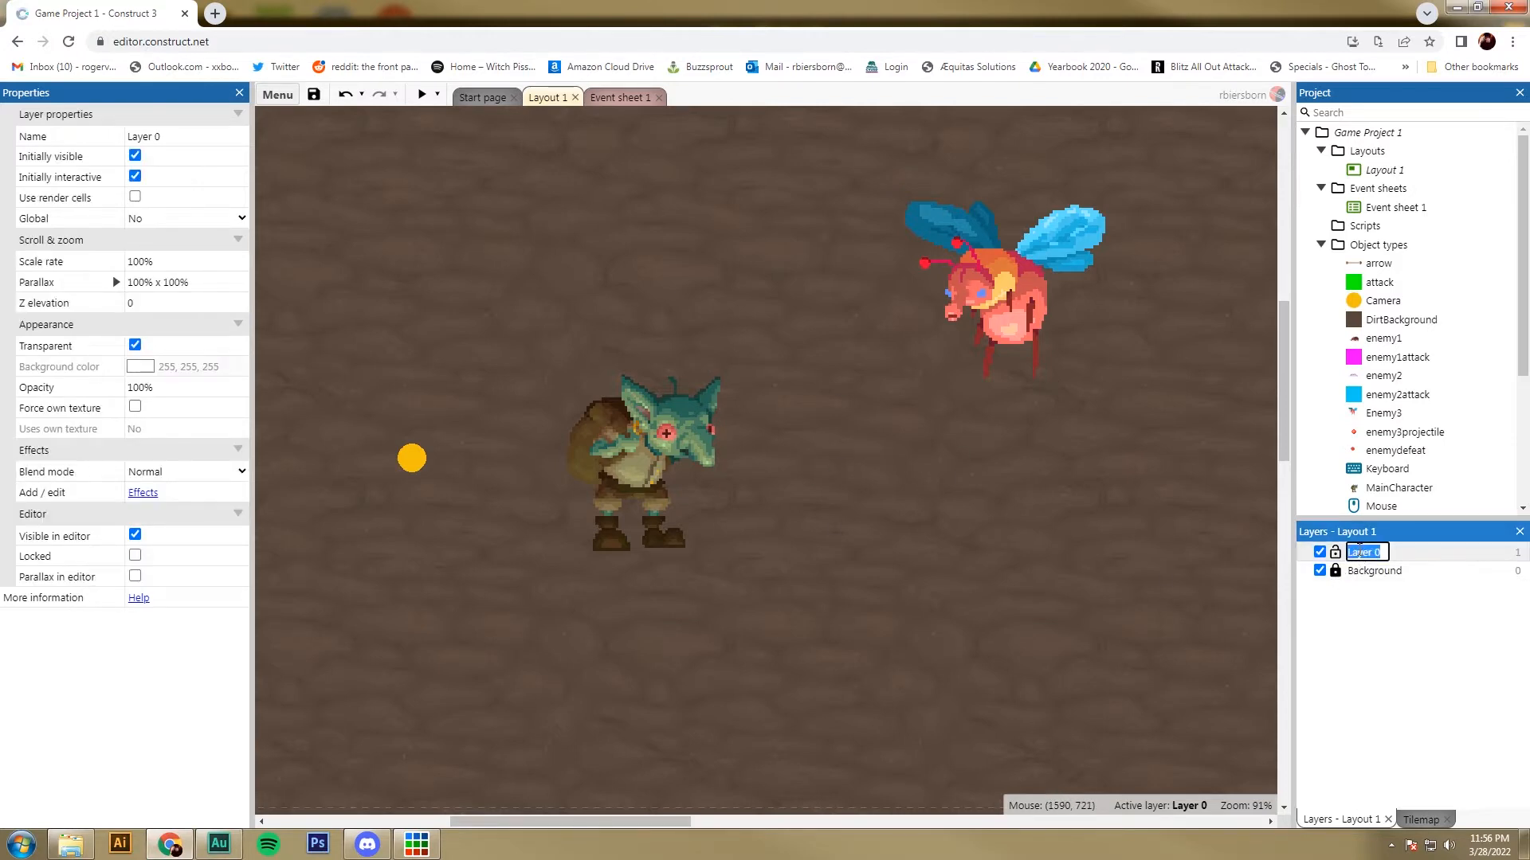
click(1363, 572)
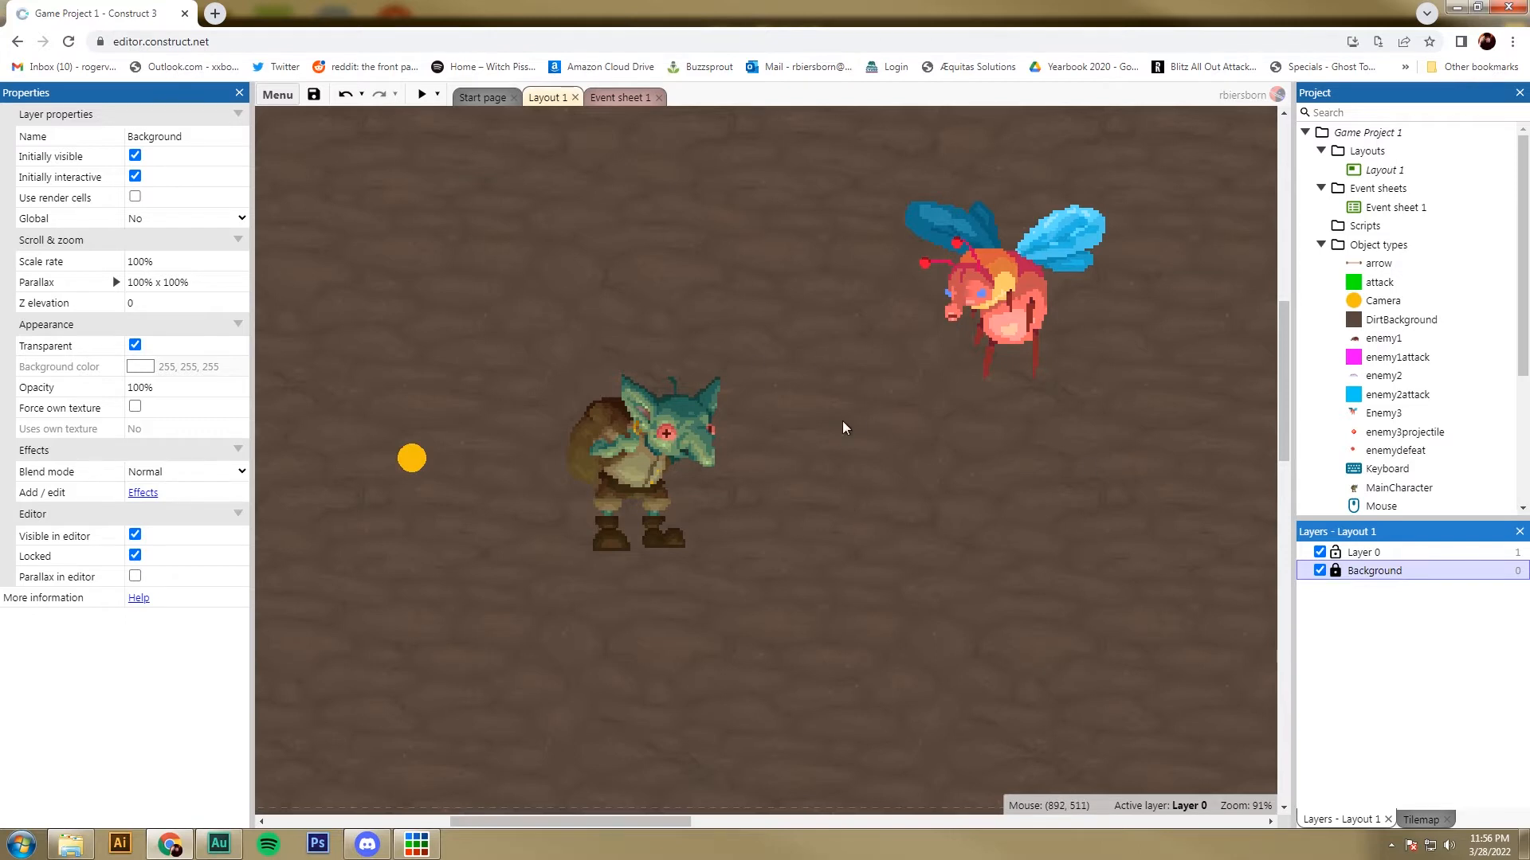
click(1336, 571)
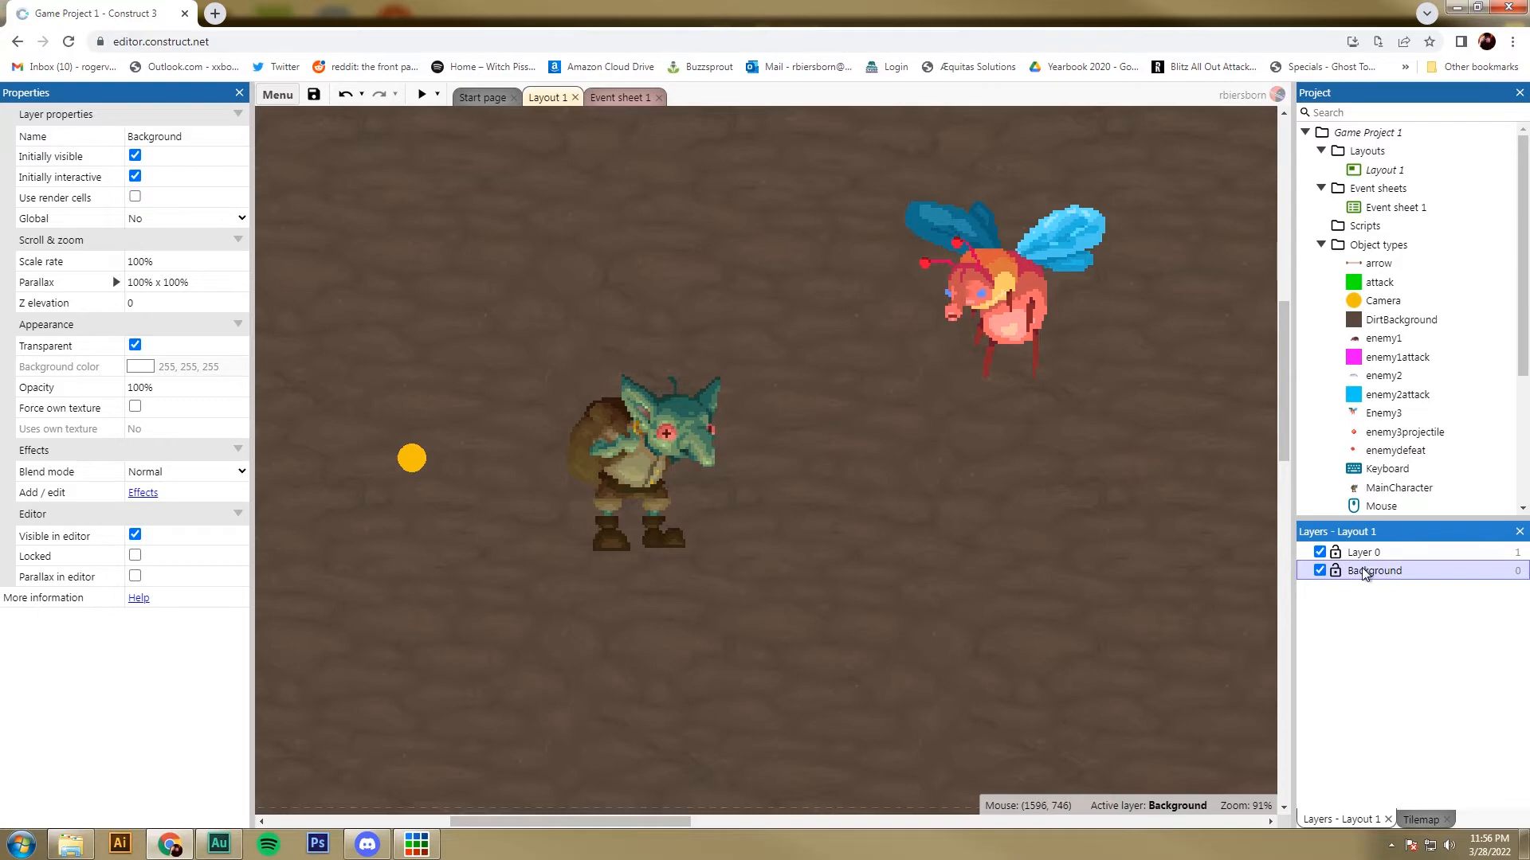
Insert a new Sprite object type named MainCharacterShadow on the Background layer.
right_click(868, 564)
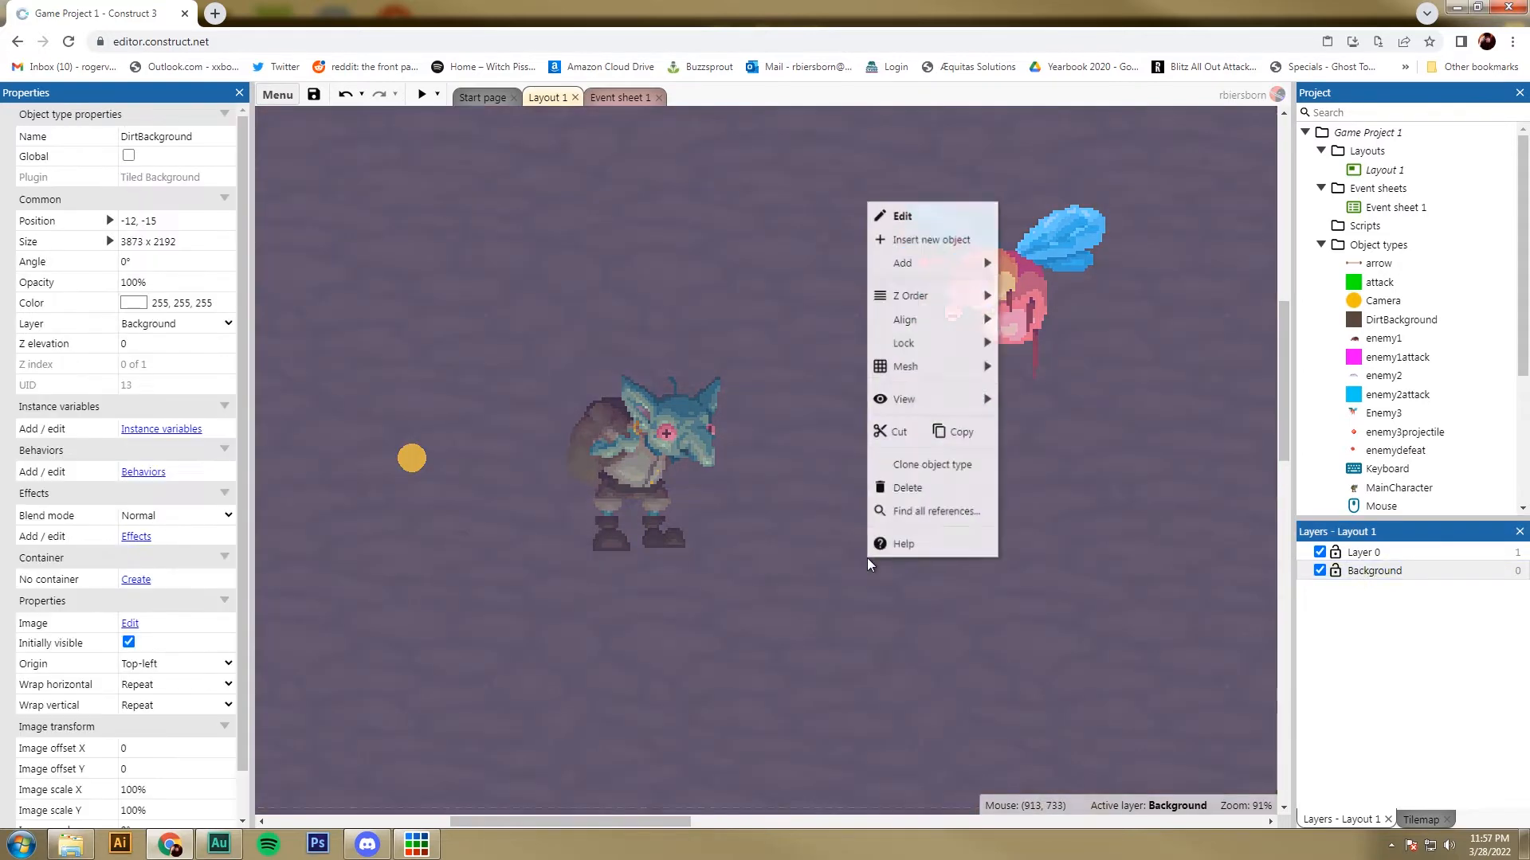
click(939, 237)
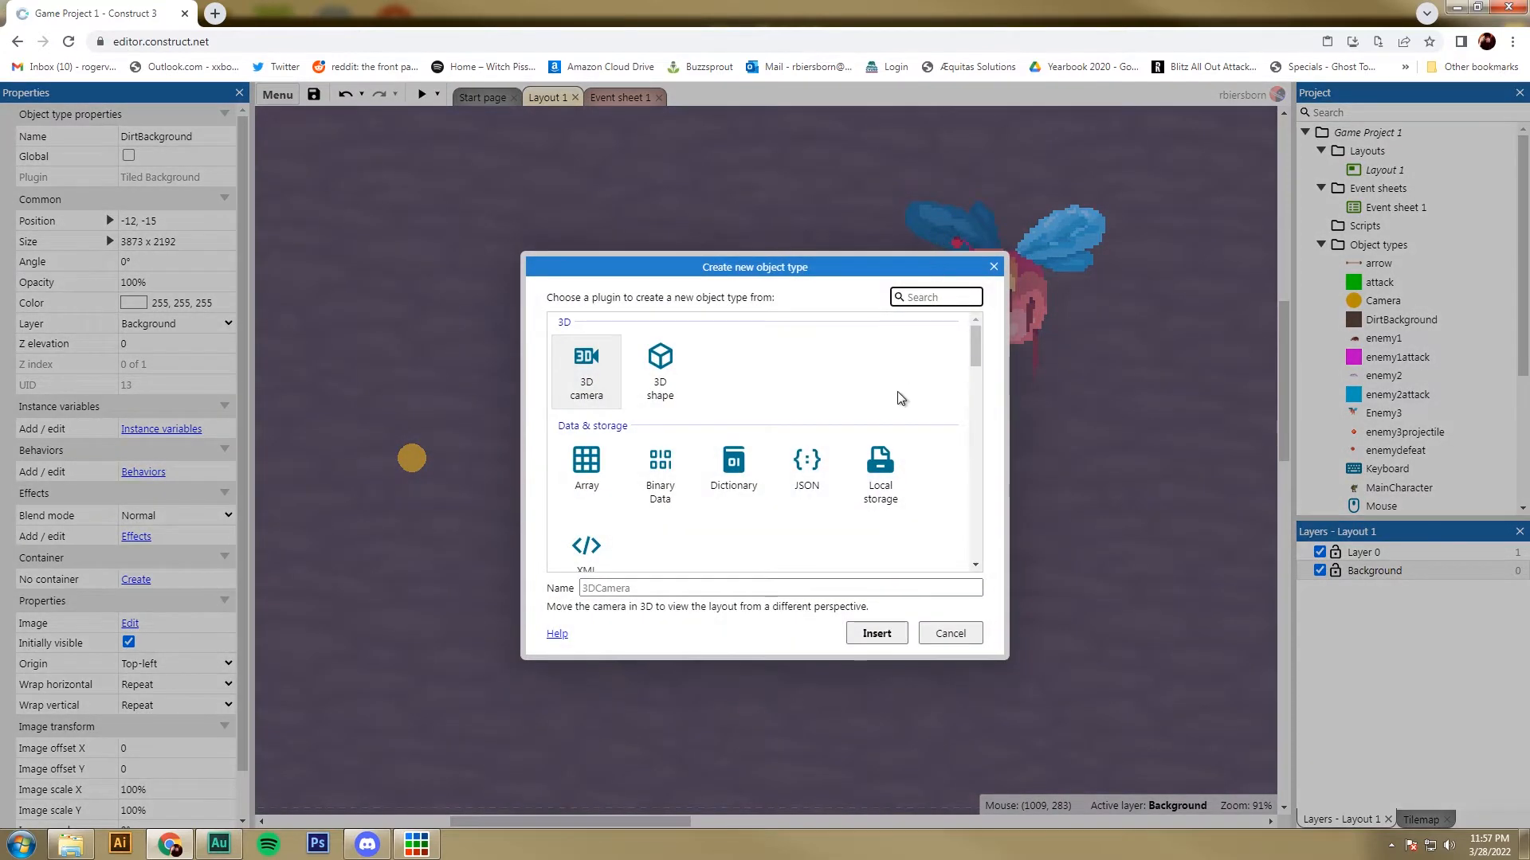
scroll(896, 396, down, 4)
click(807, 518)
click(766, 589)
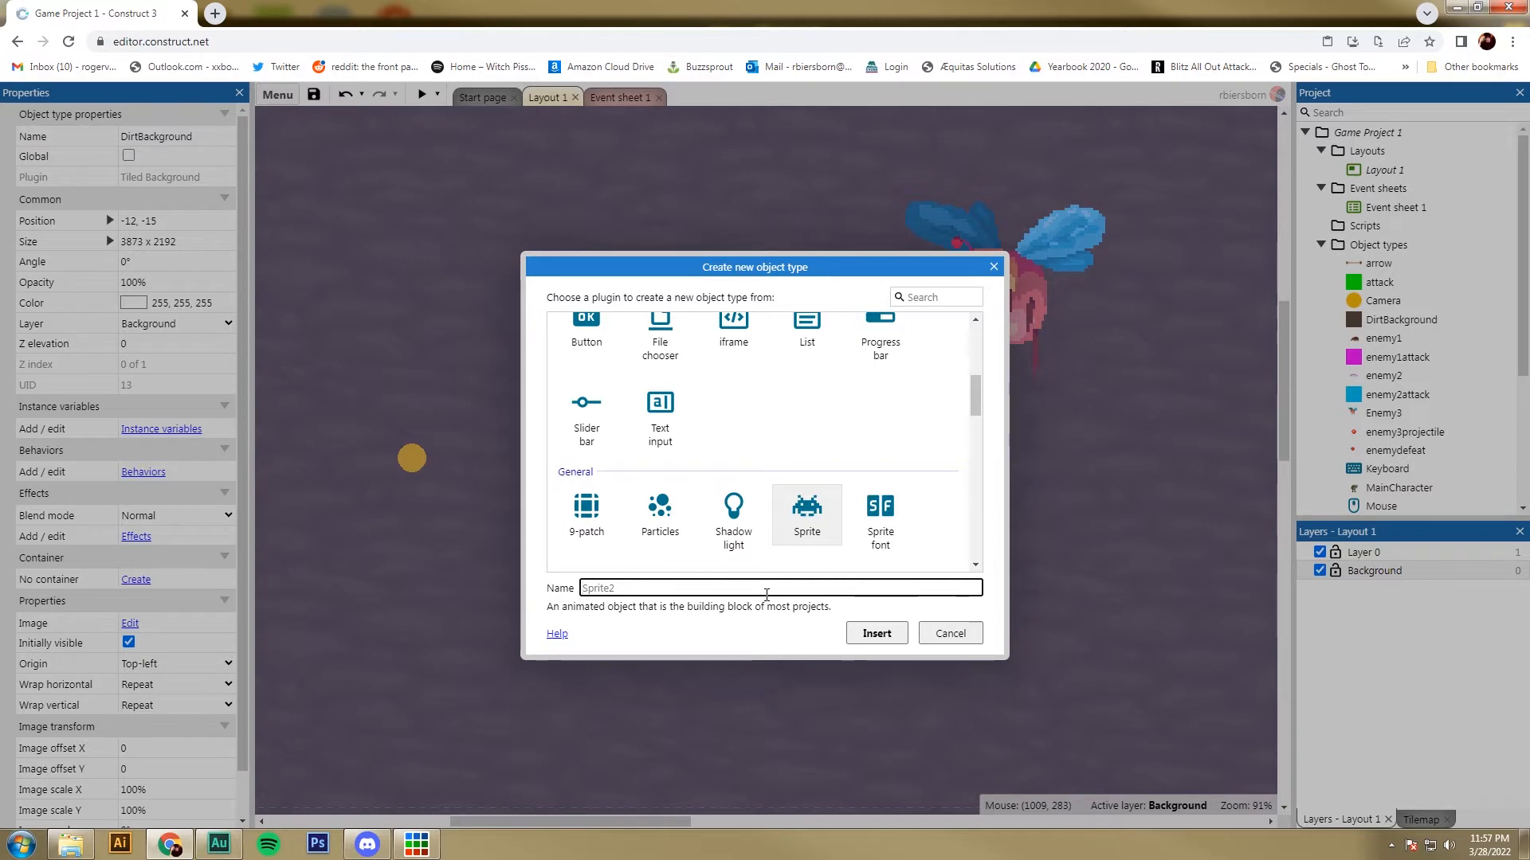
text(Char)
text(acterSahd)
text(adow)
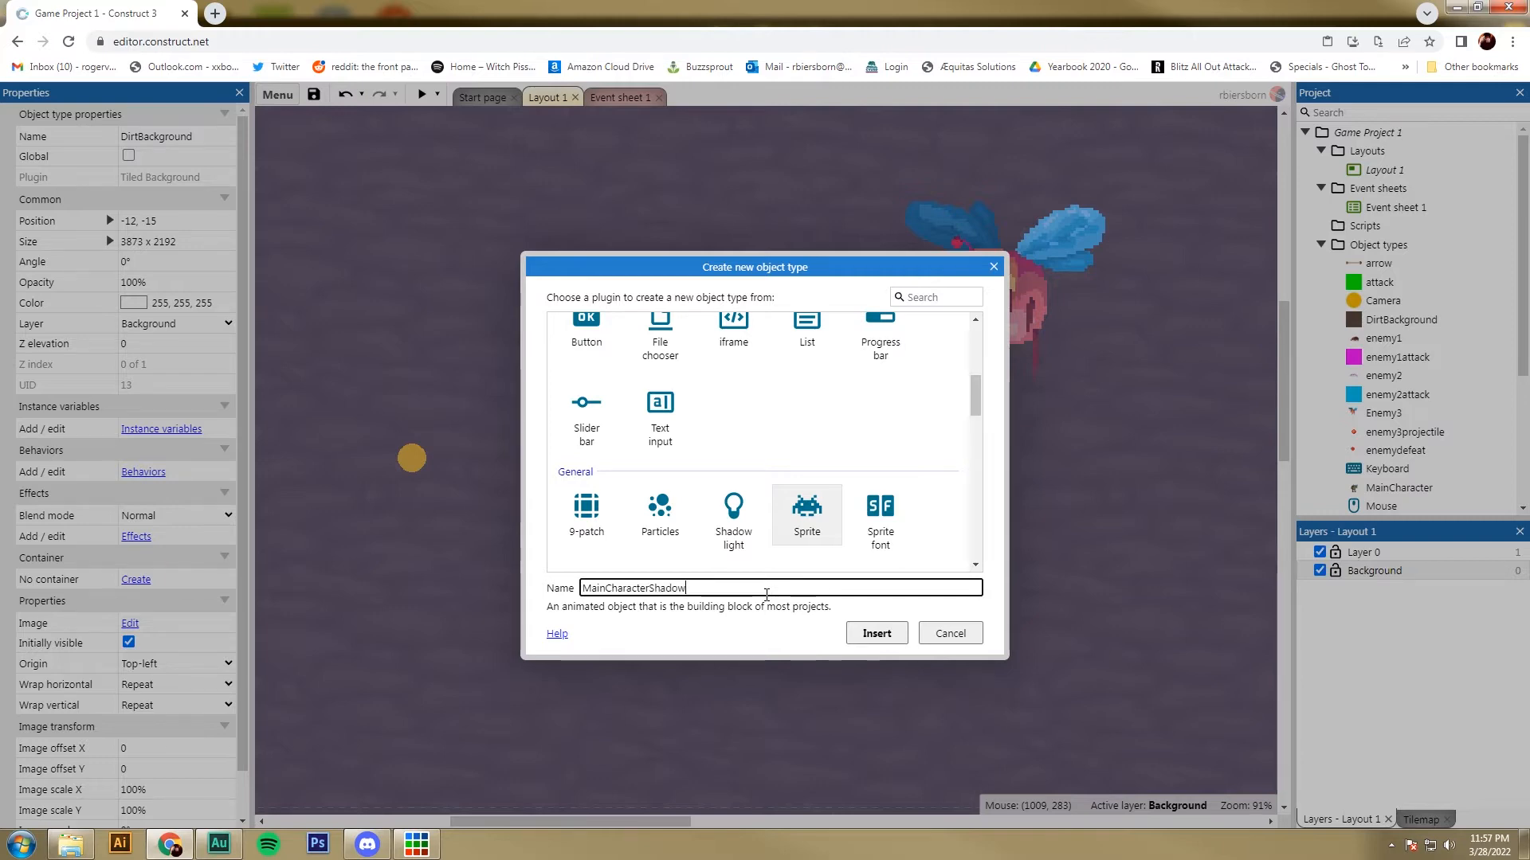
click(877, 633)
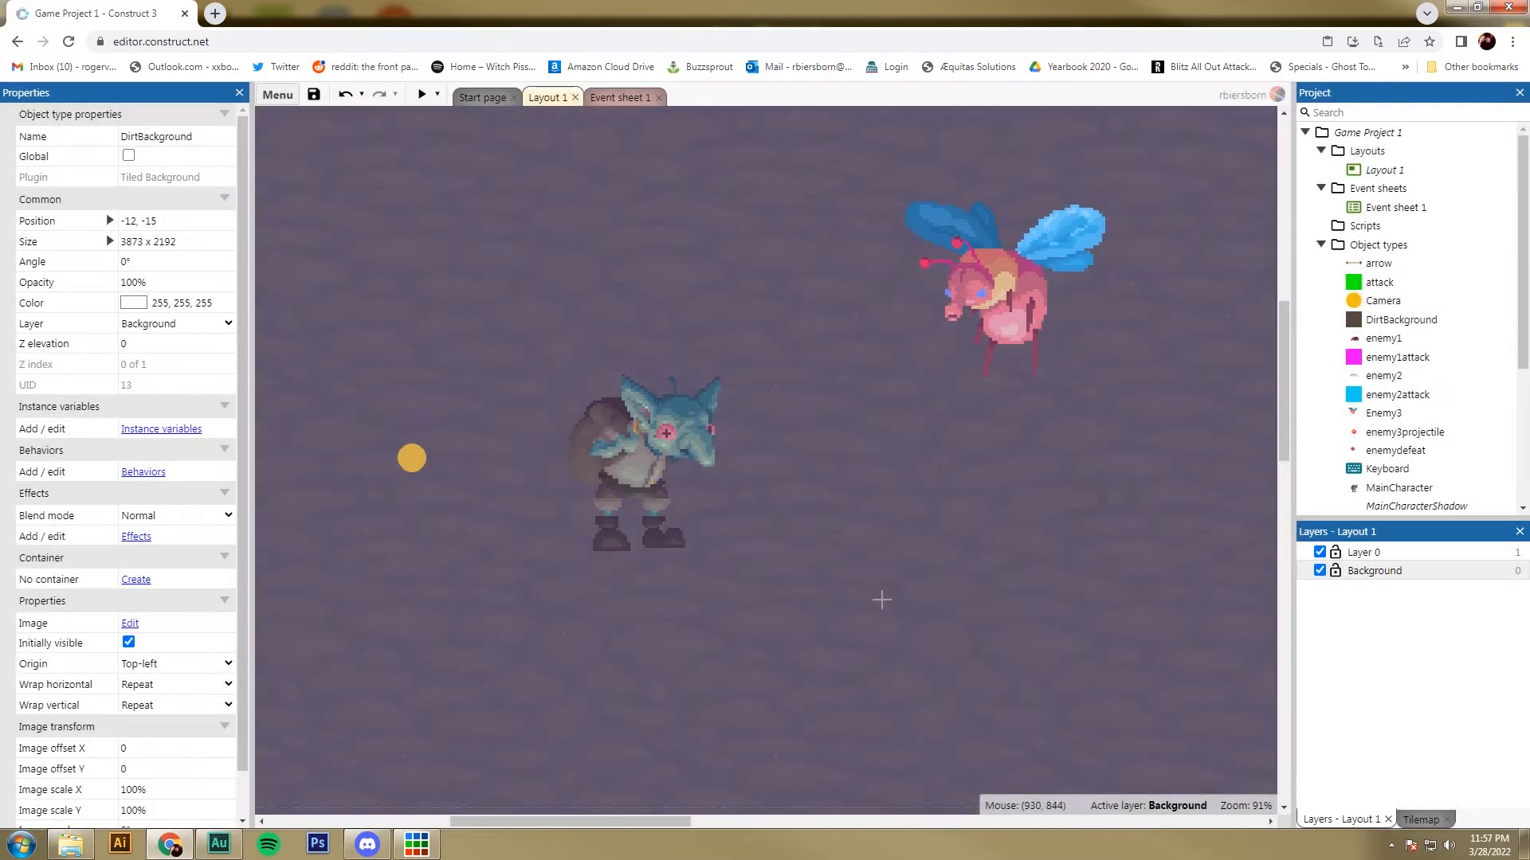
Place the new sprite between the main character and the fly, and load the shadow PNG as its frame image.
click(828, 510)
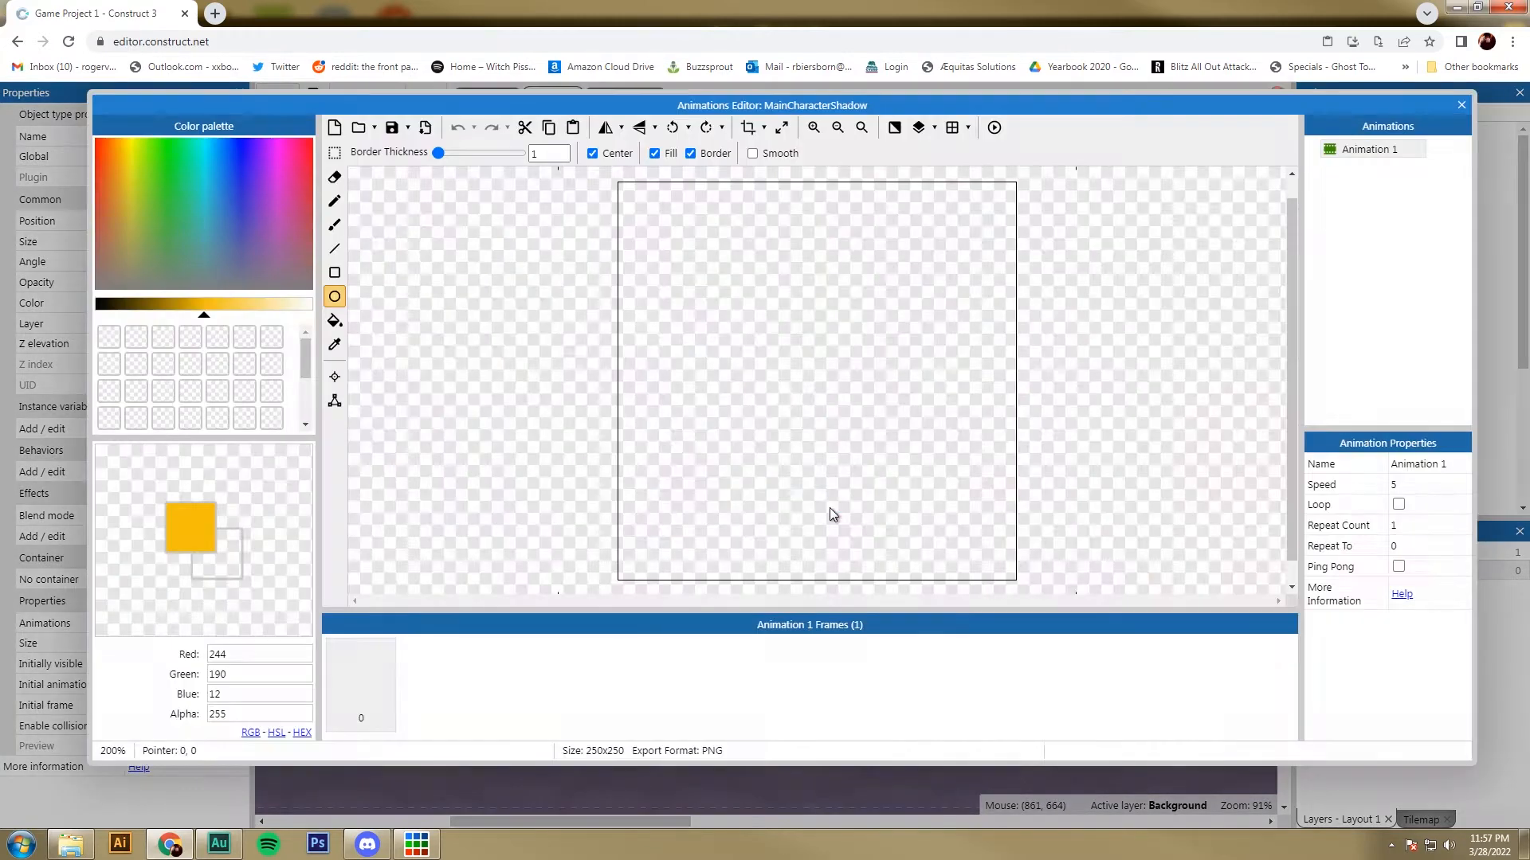
click(358, 128)
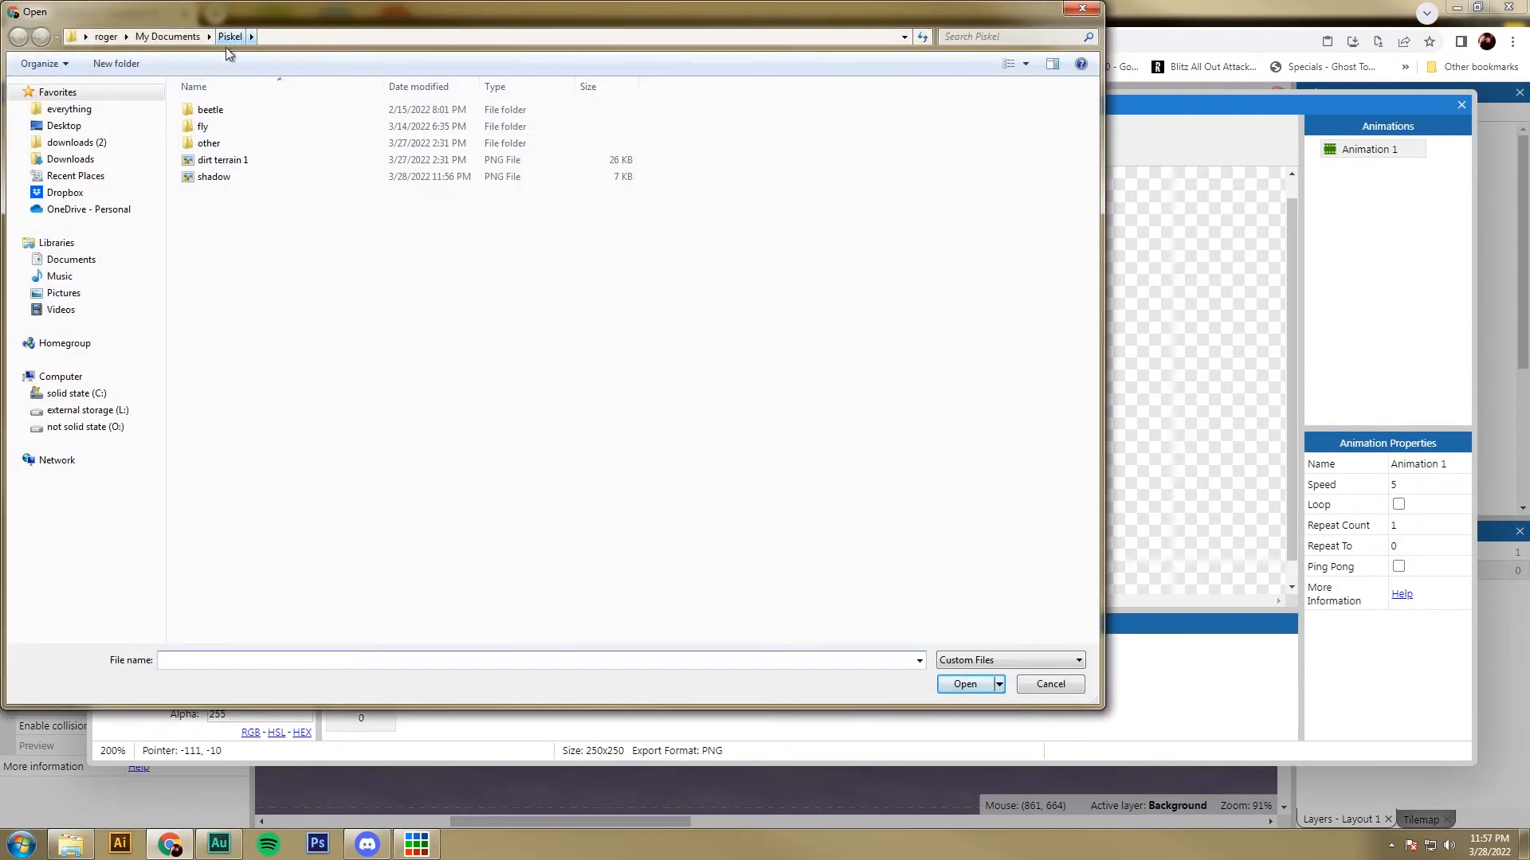
double_click(217, 178)
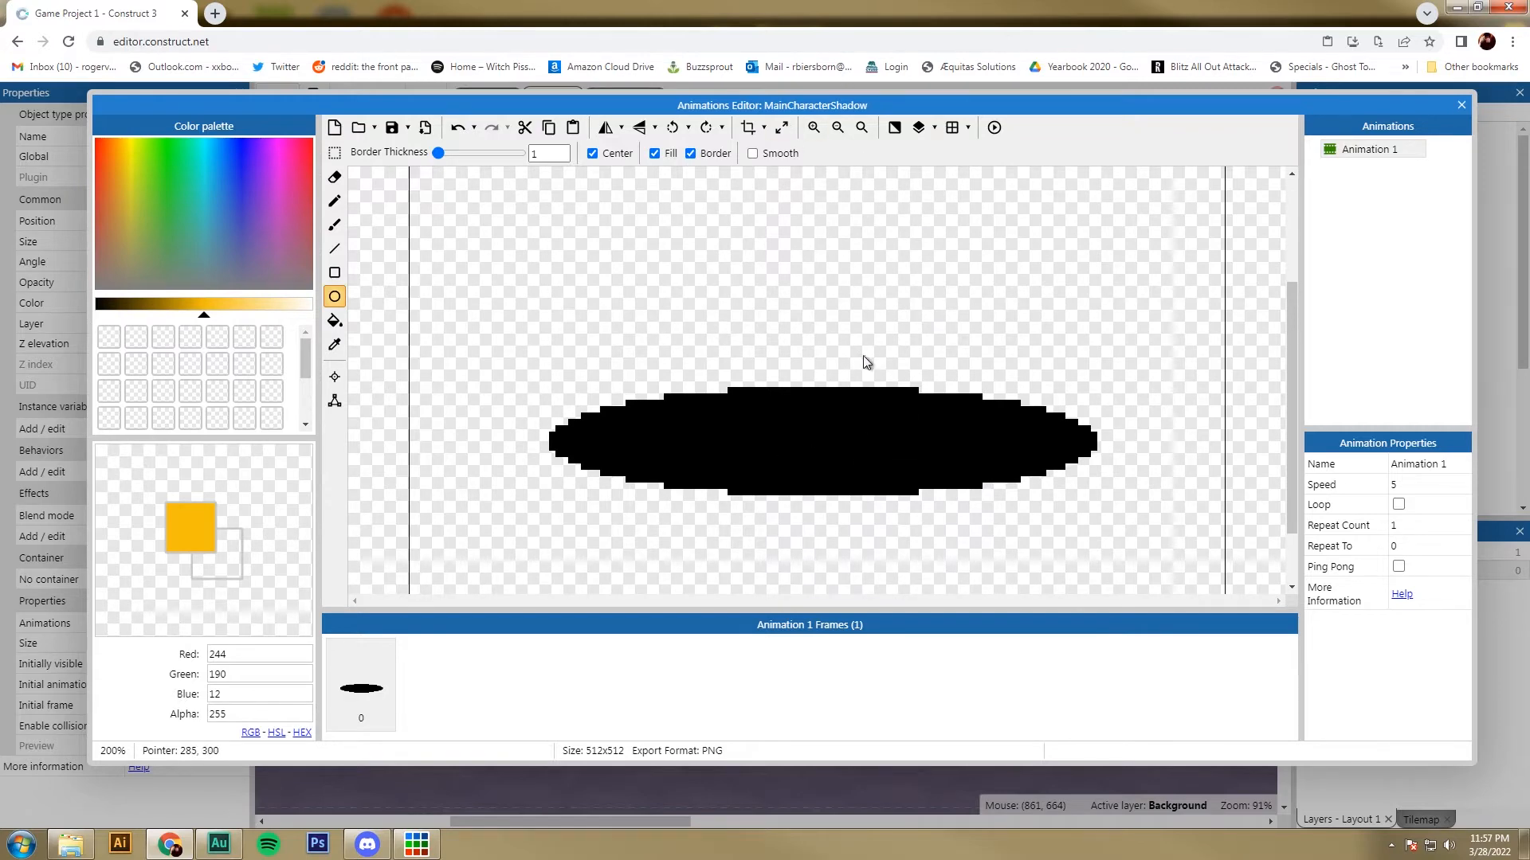
Move the shadow image's origin point to the center of the black ellipse, at 258, 352.
scroll(832, 385, up, 3)
scroll(832, 394, down, 3)
scroll(832, 386, down, 1)
click(334, 376)
scroll(793, 407, up, 2)
scroll(824, 472, down, 4)
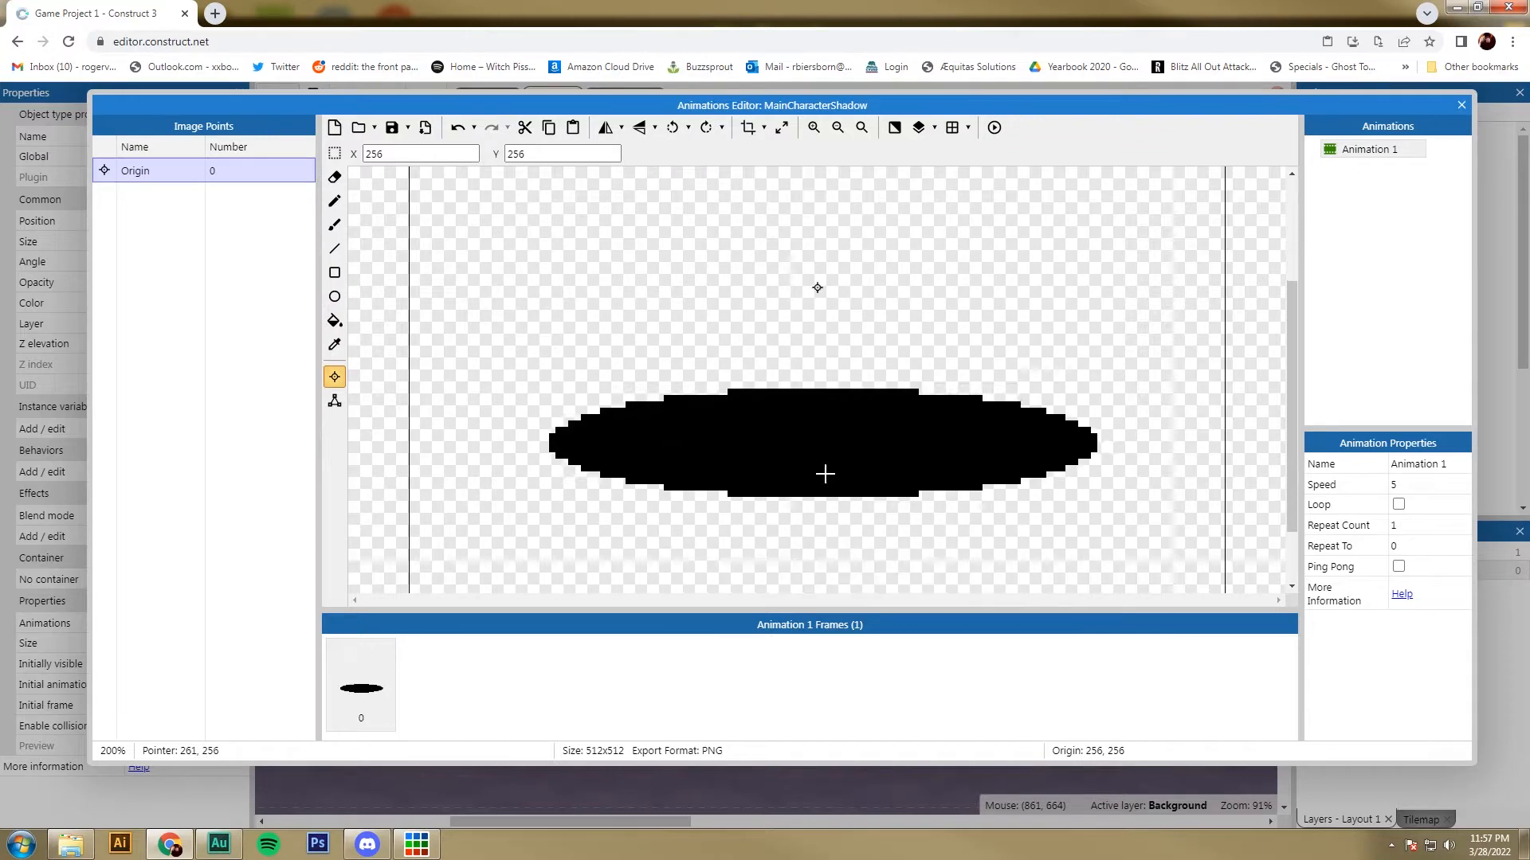
scroll(831, 427, up, 2)
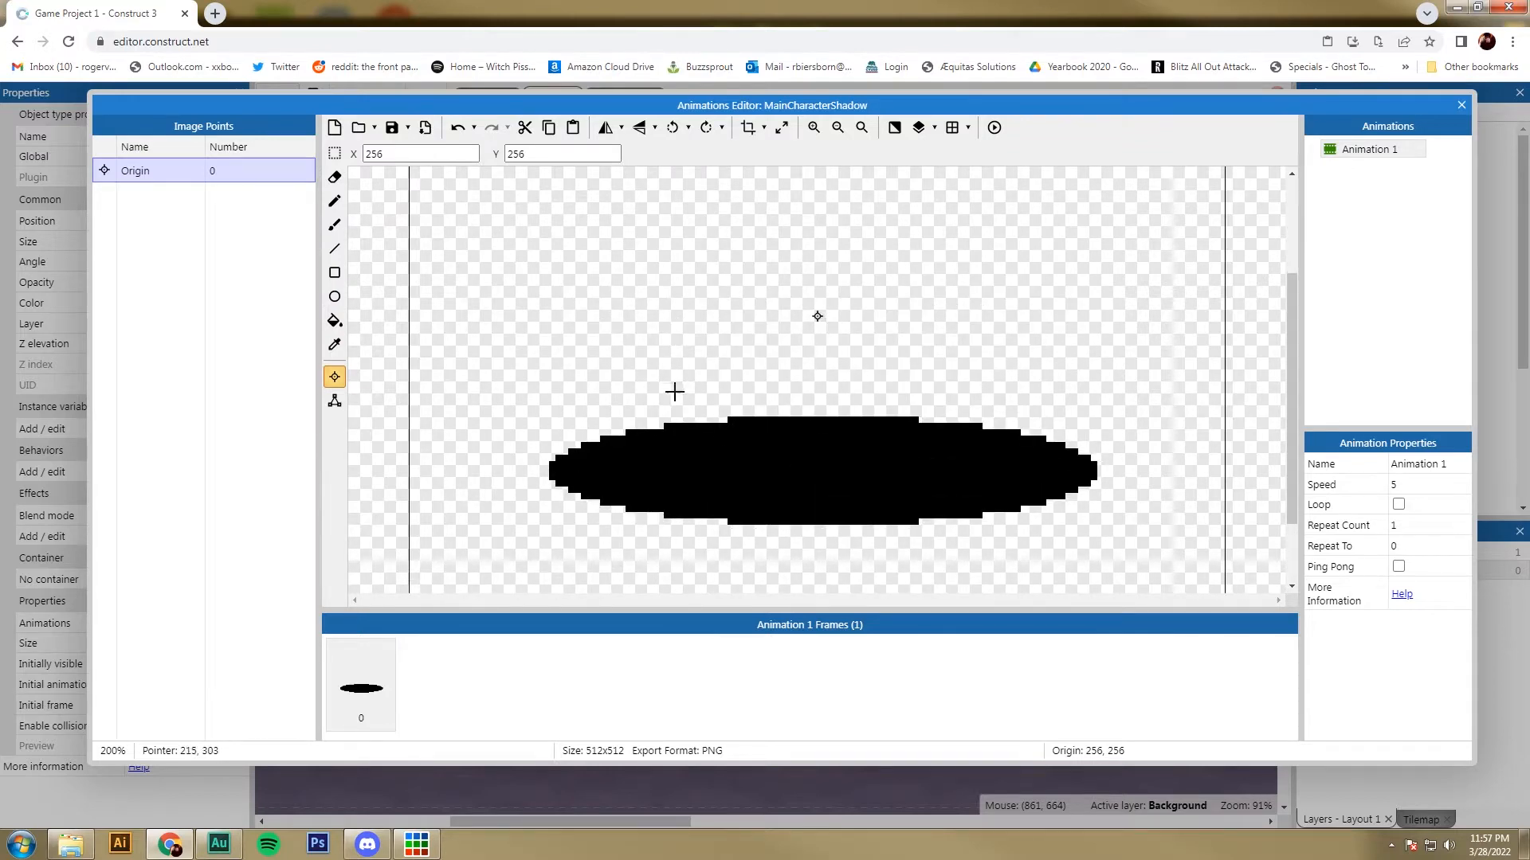
click(819, 469)
click(1461, 105)
Move the shadow sprite lower in the layout and crop the transparent area around its image.
drag(811, 496, 853, 577)
double_click(853, 547)
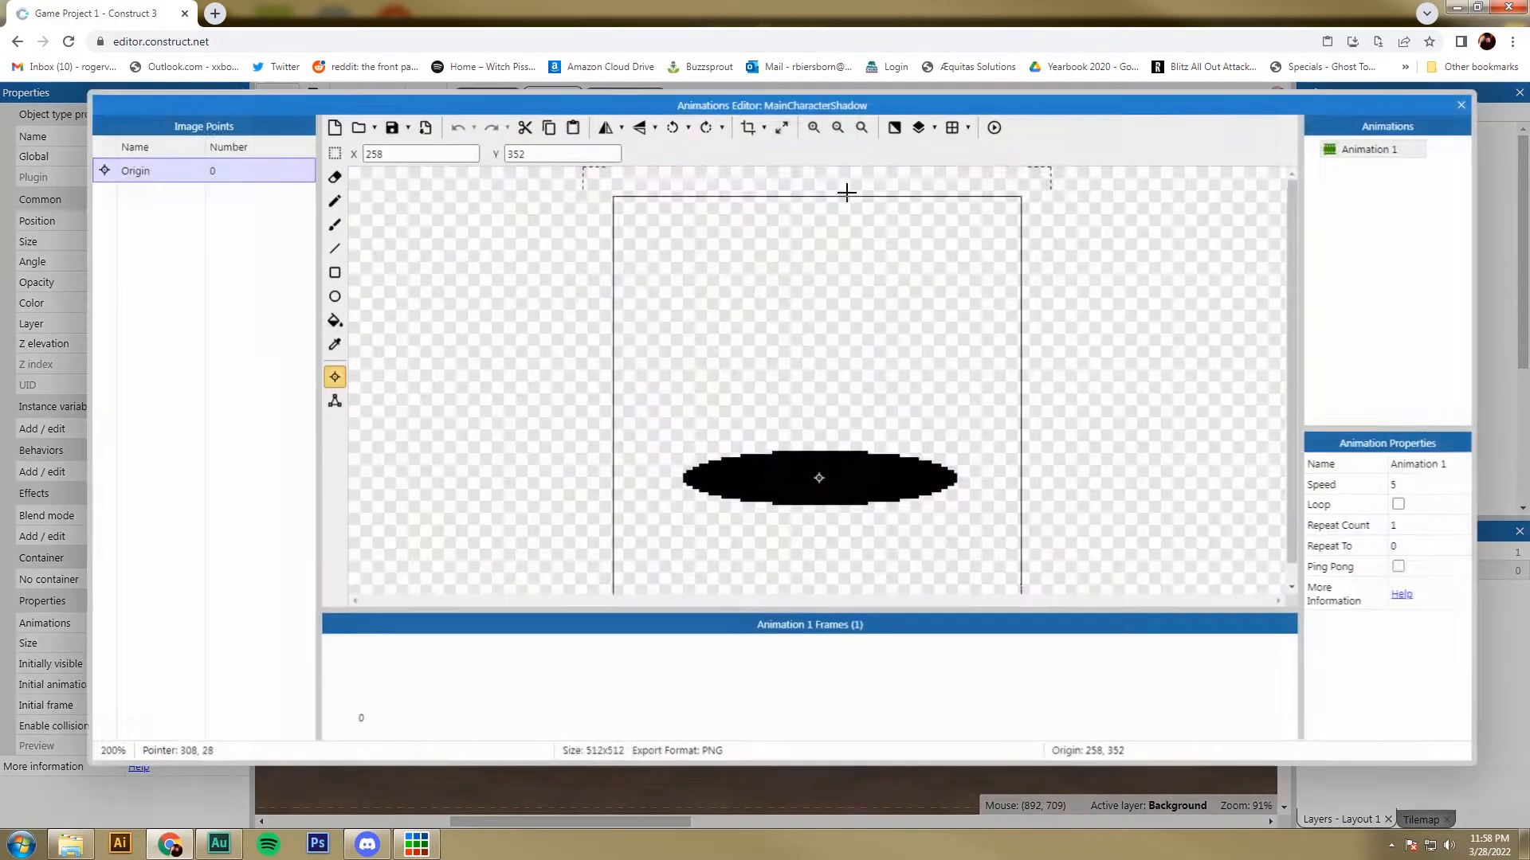
click(750, 130)
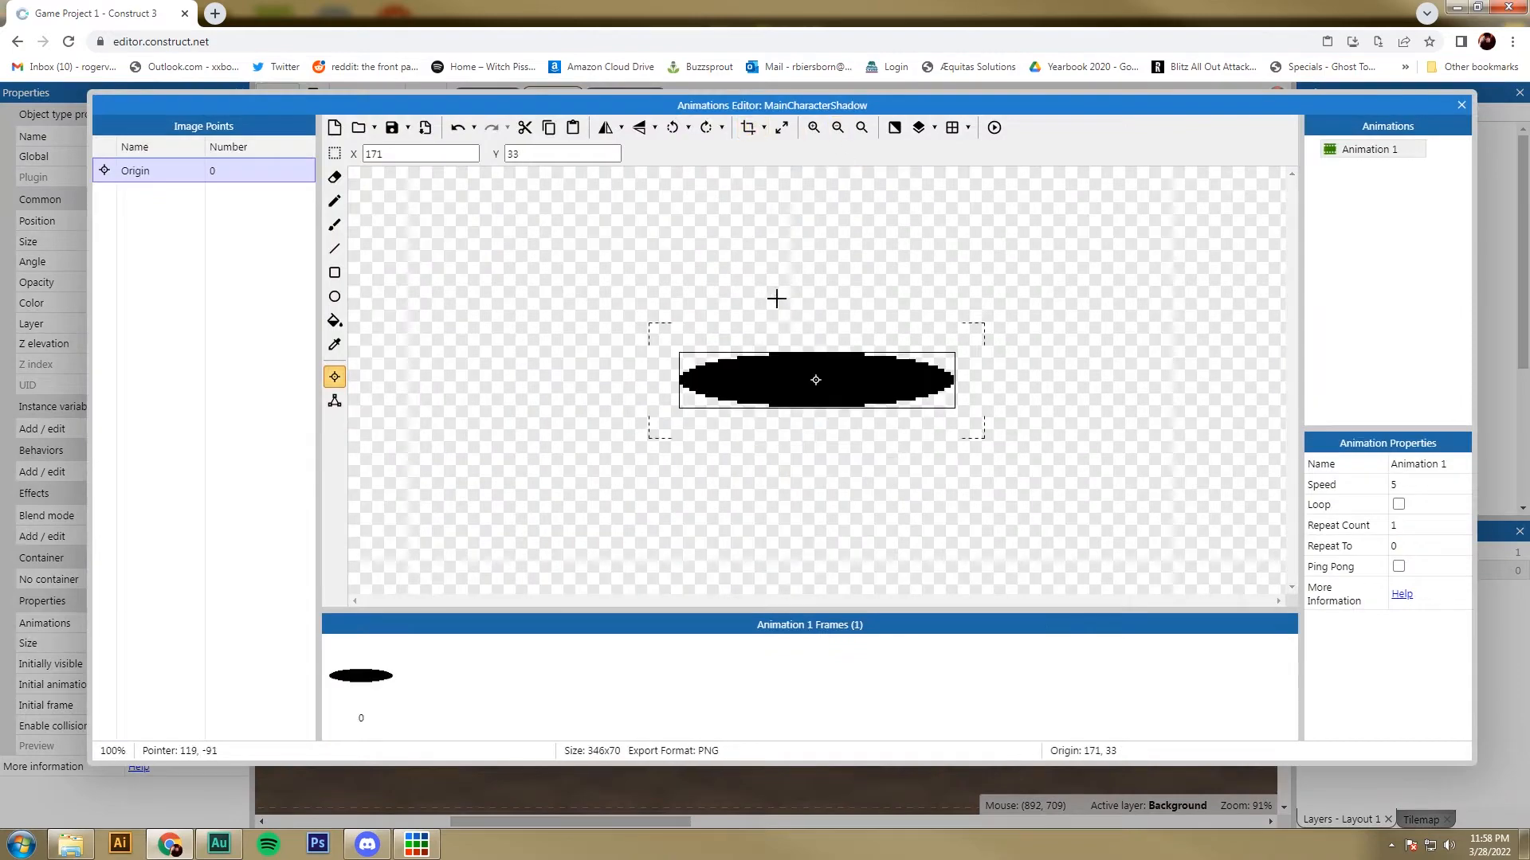
click(1461, 105)
Shrink the shadow sprite to about 198 x 35 and place it under the main character's feet.
drag(908, 540, 680, 557)
drag(666, 551, 635, 542)
click(642, 547)
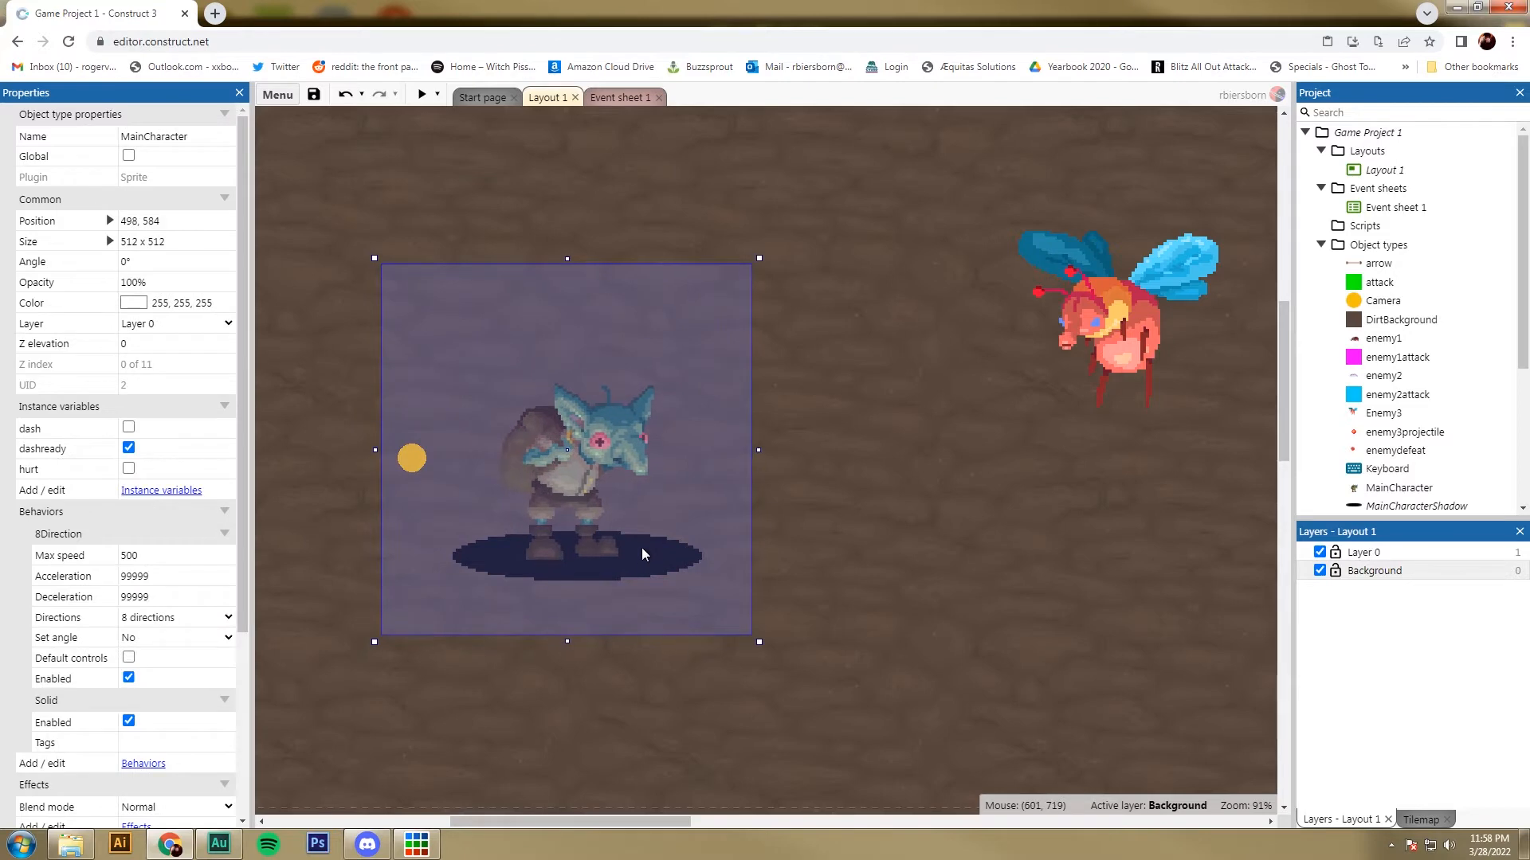
drag(641, 550, 641, 614)
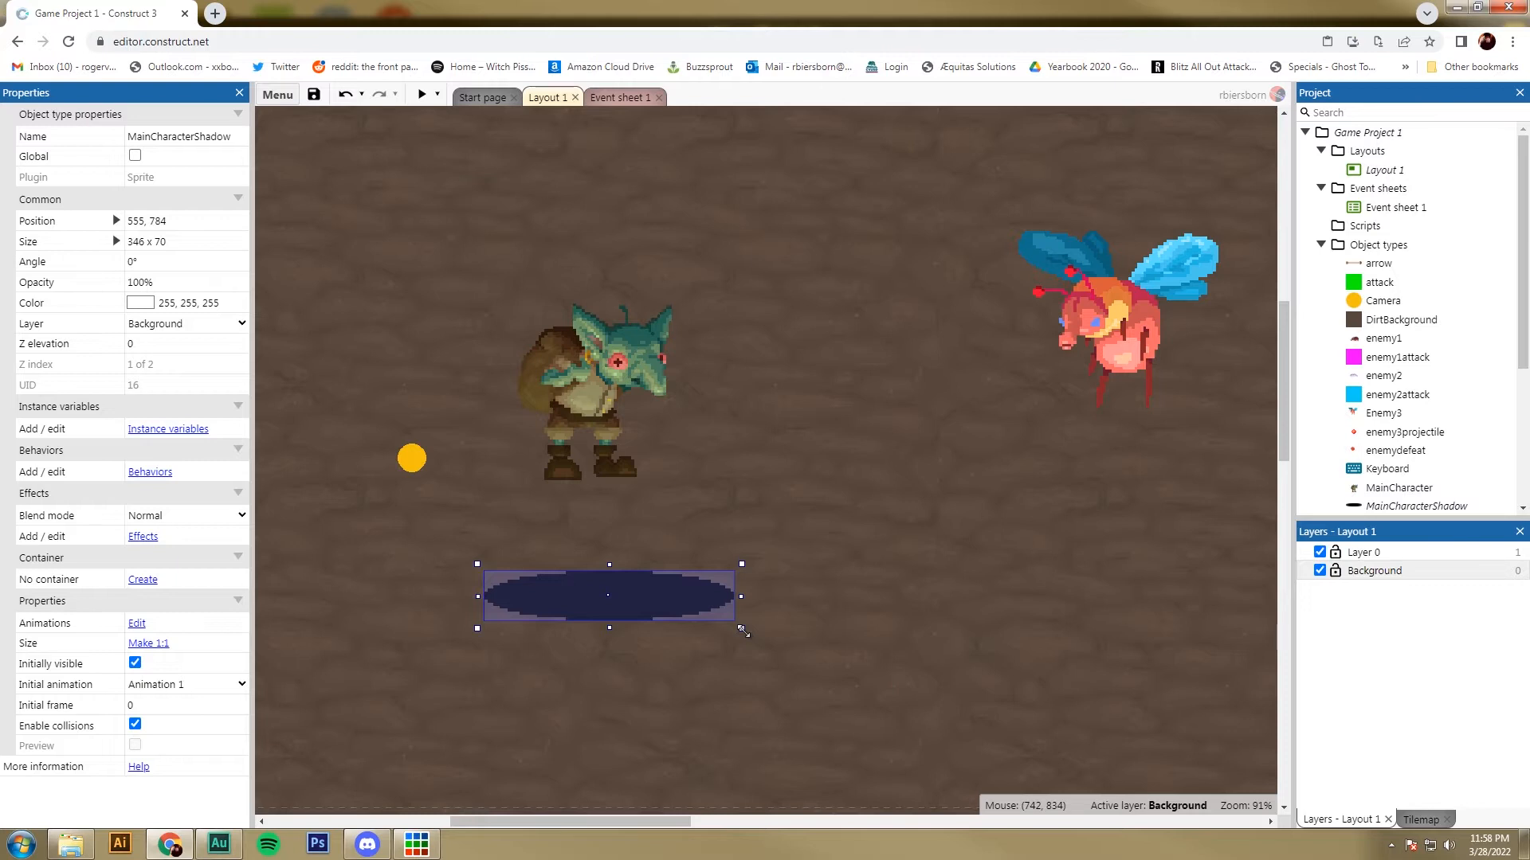
drag(741, 630, 678, 604)
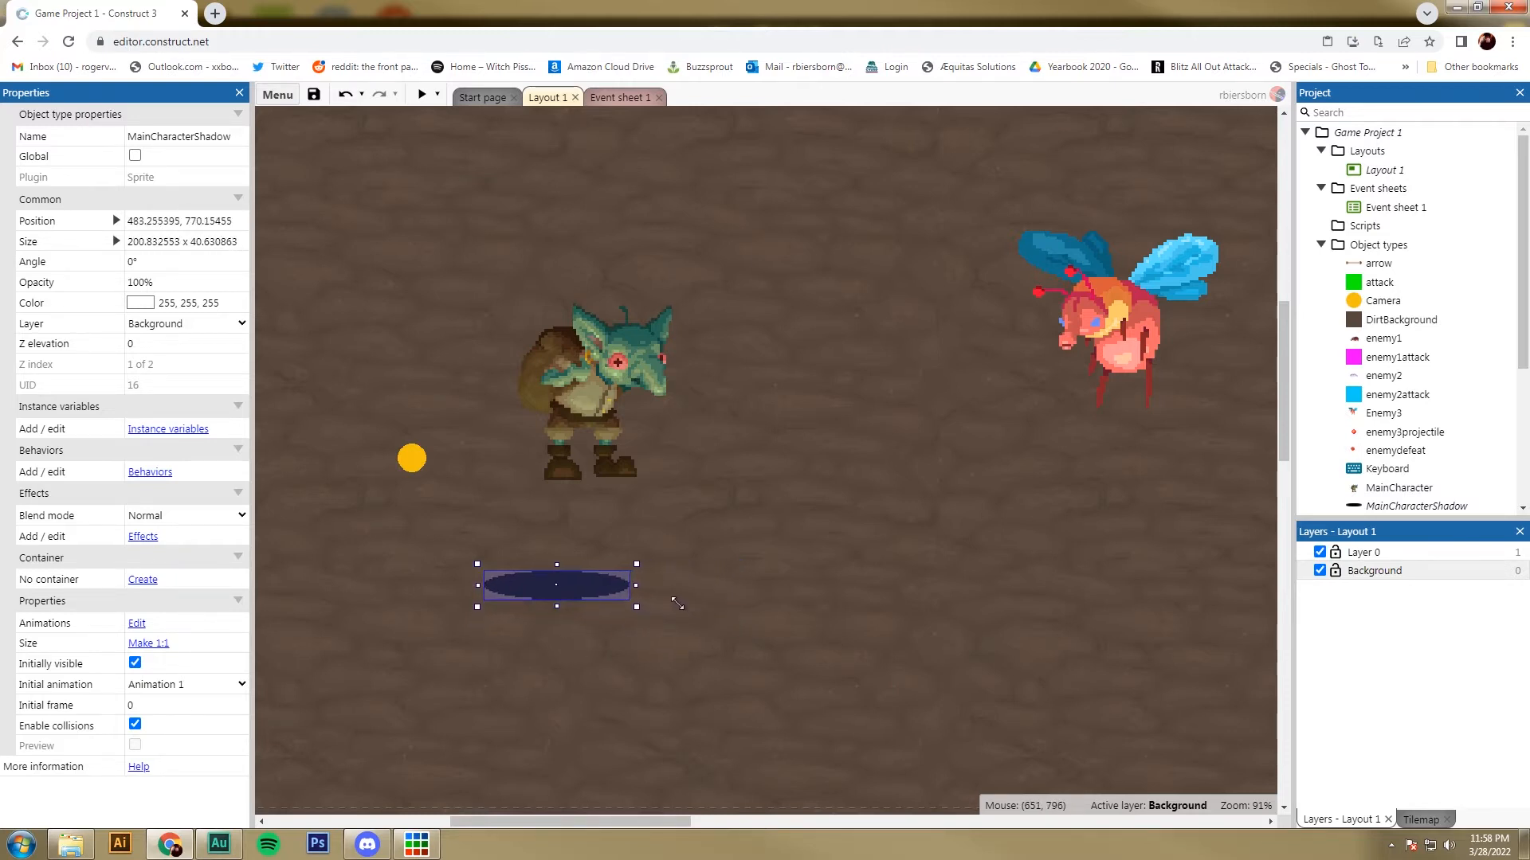
drag(638, 607, 603, 495)
click(618, 603)
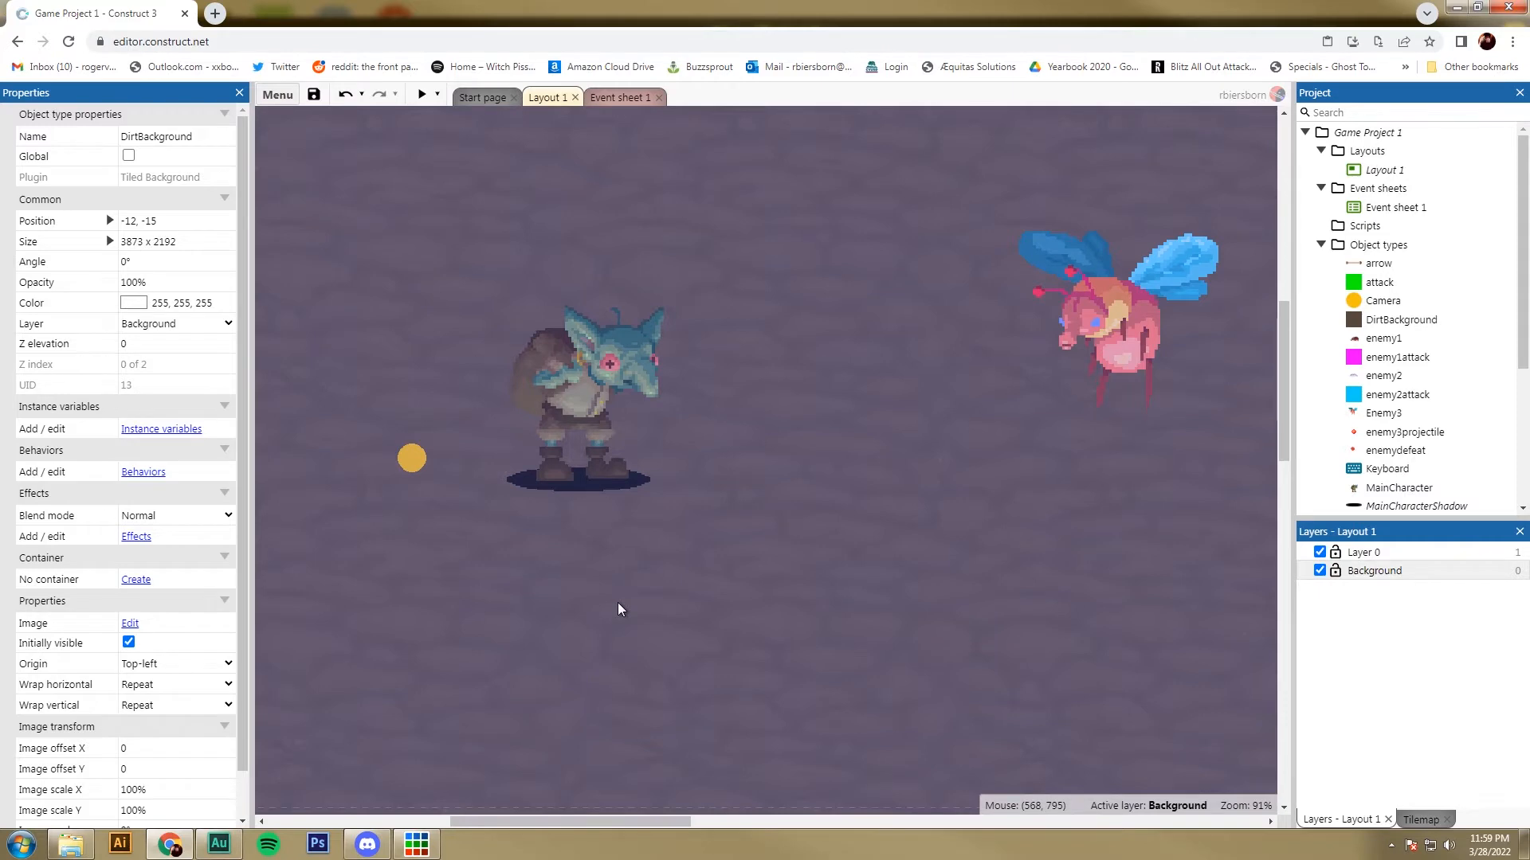
Separate the two sprites, placing the main character at 501, 484 and the shadow below it at 586, 856.
click(593, 437)
drag(593, 436, 592, 376)
drag(594, 483, 591, 619)
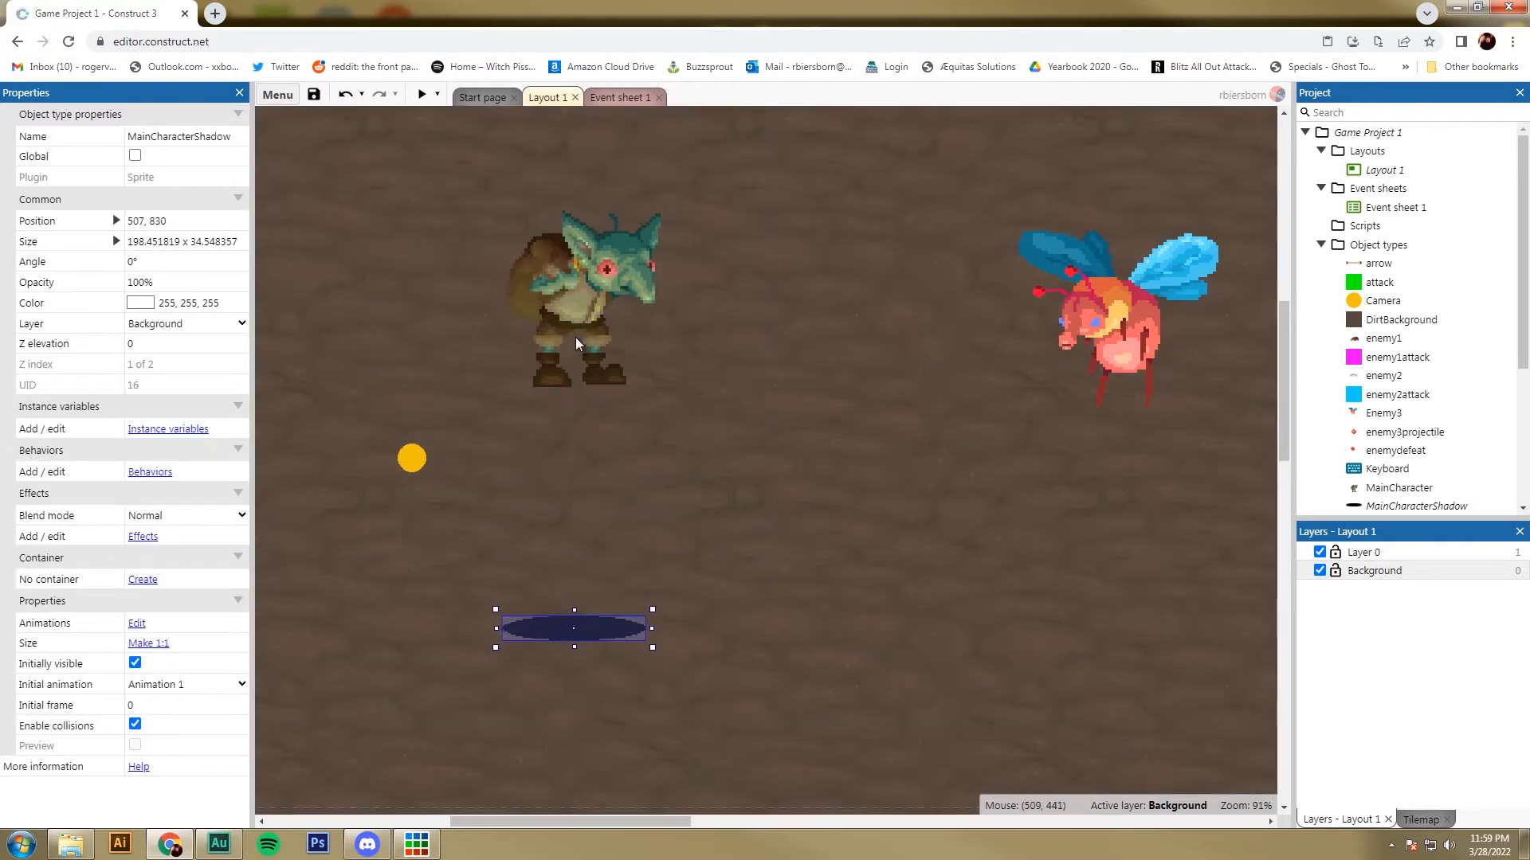
drag(575, 337, 570, 436)
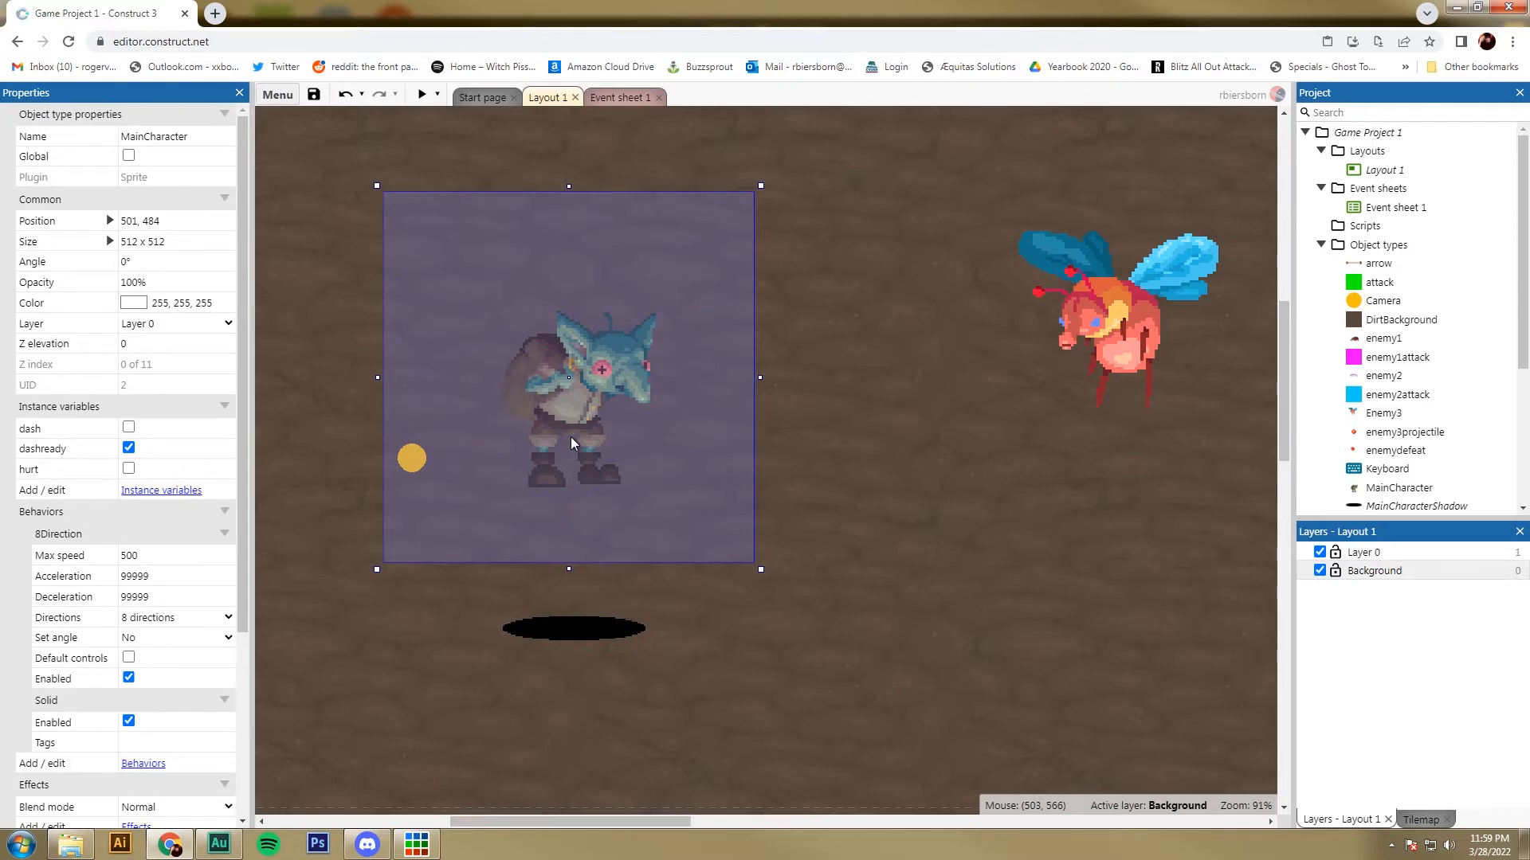
click(592, 629)
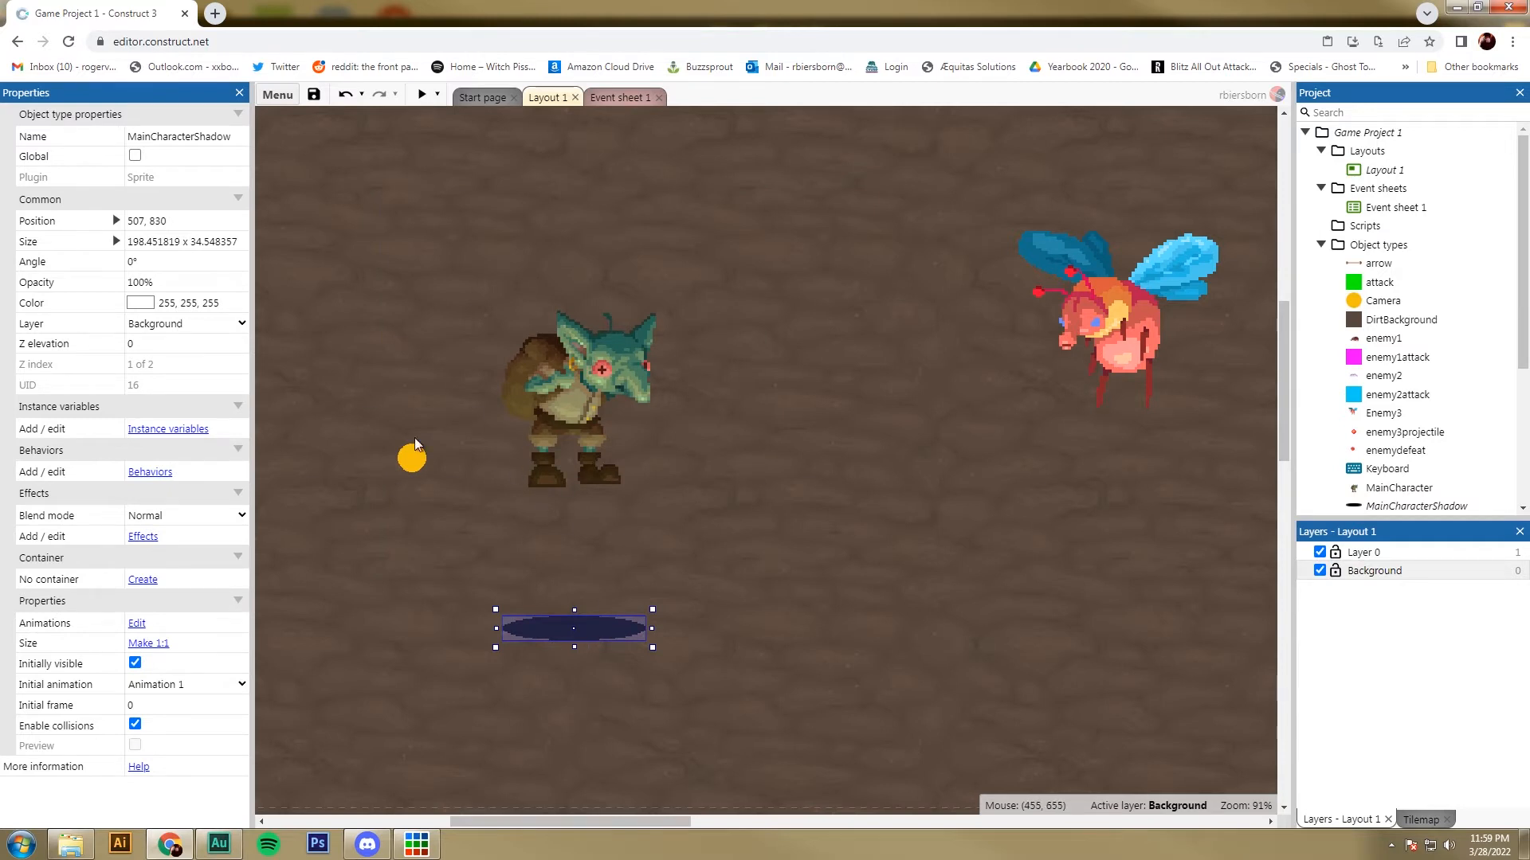
drag(553, 630, 610, 649)
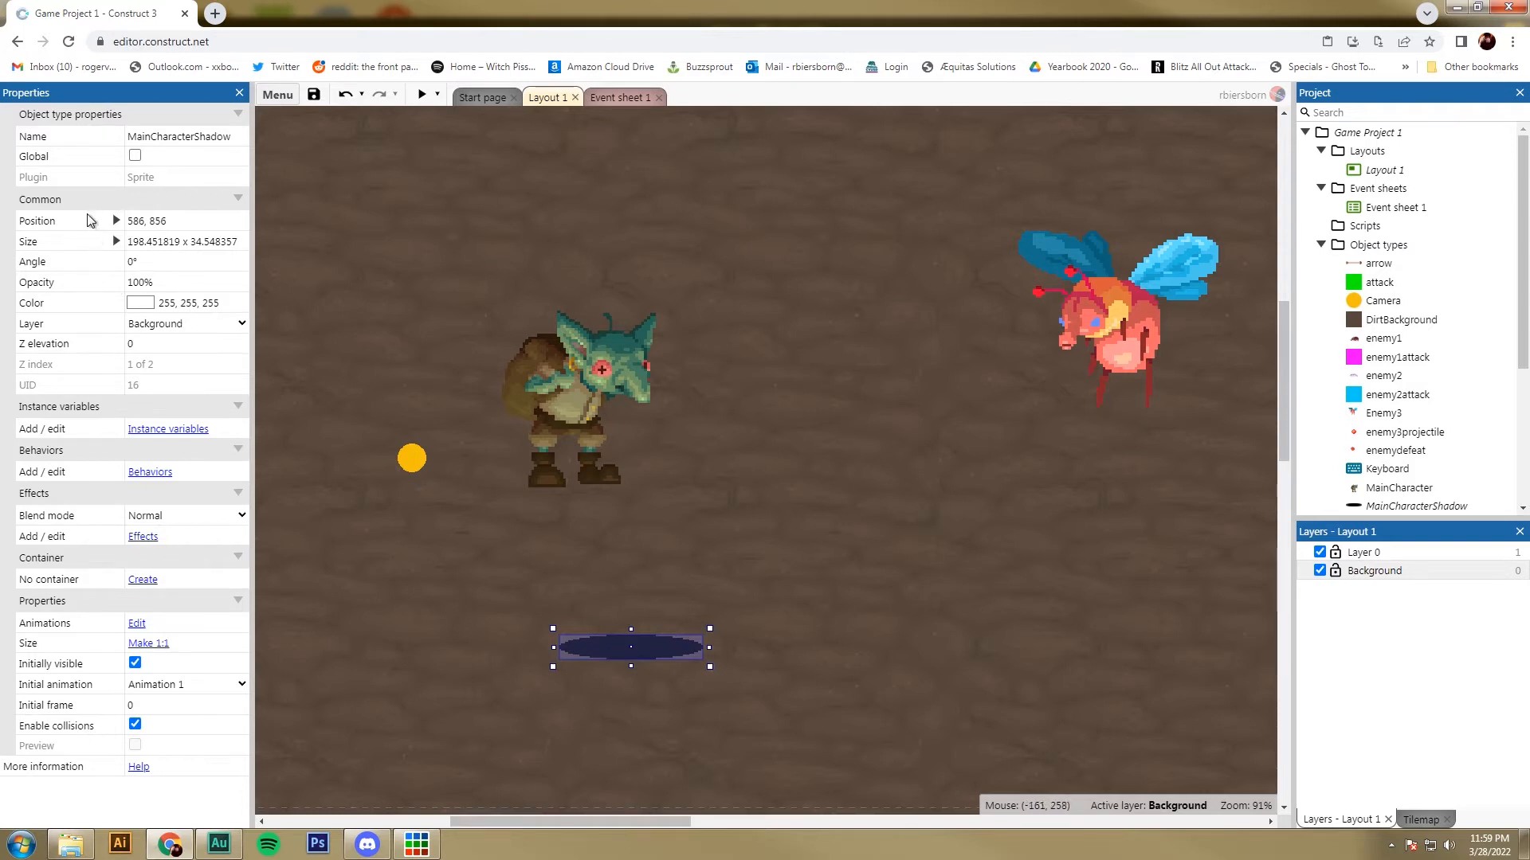
Set the shadow sprite's opacity to 20%.
click(55, 286)
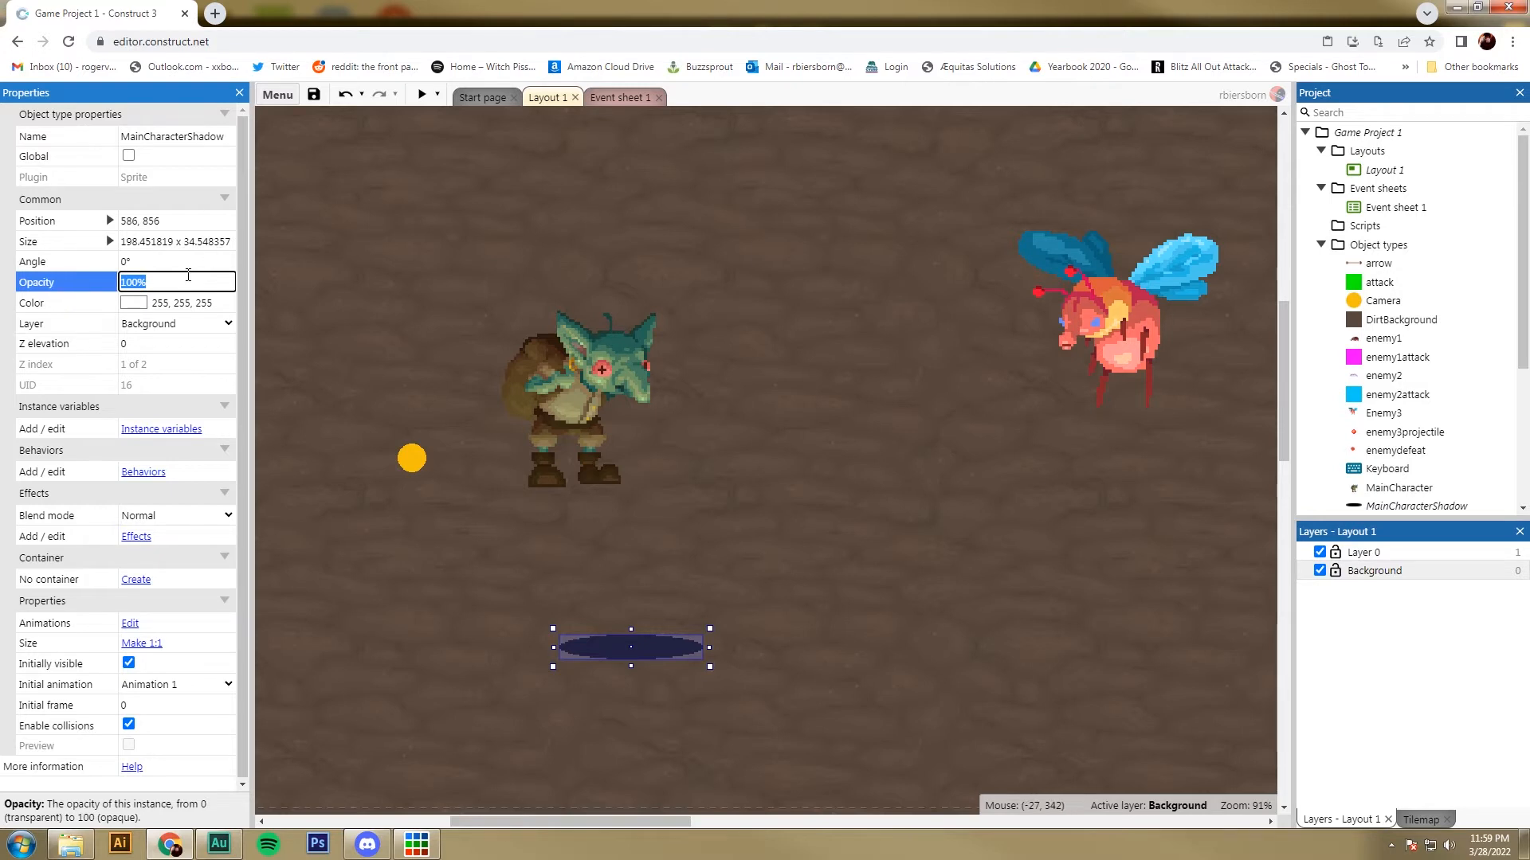
text(20)
key(Return)
click(368, 690)
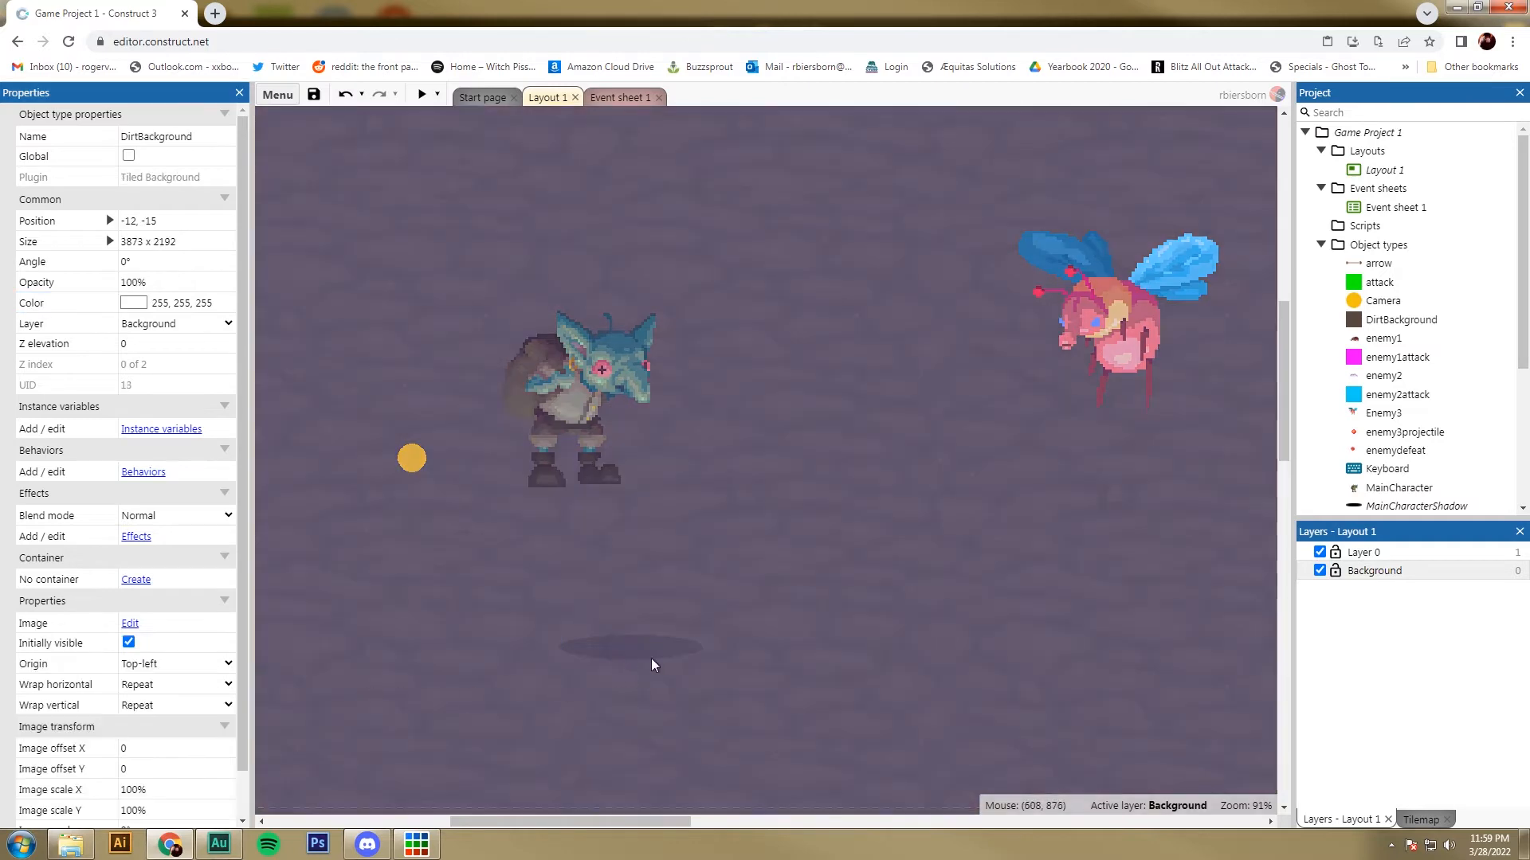
Position the faded shadow beneath the main character's feet and run a preview of the layout.
click(606, 419)
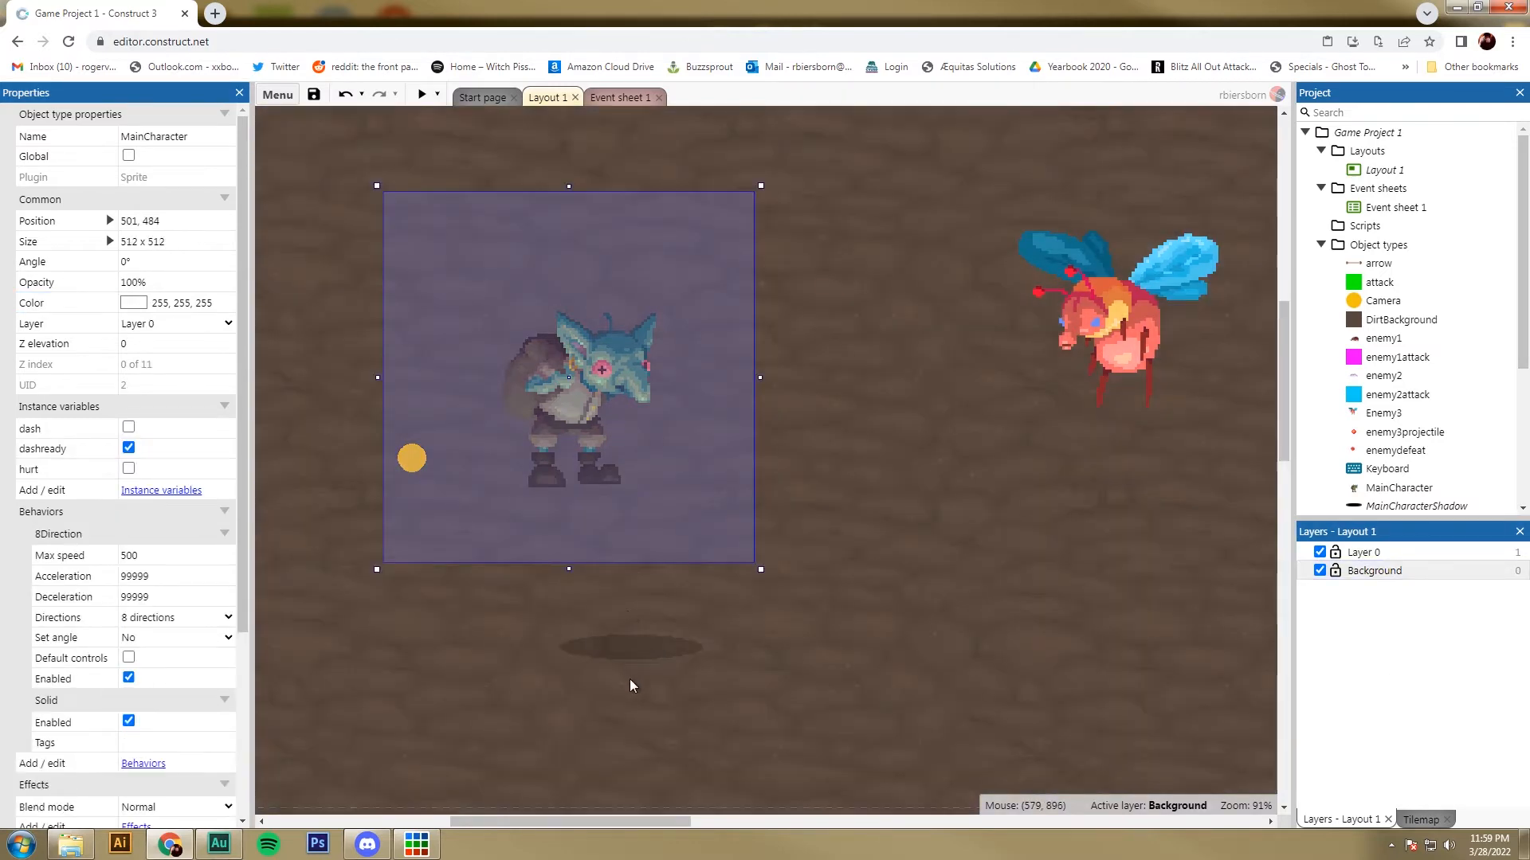
drag(638, 654, 583, 492)
shift+click(623, 491)
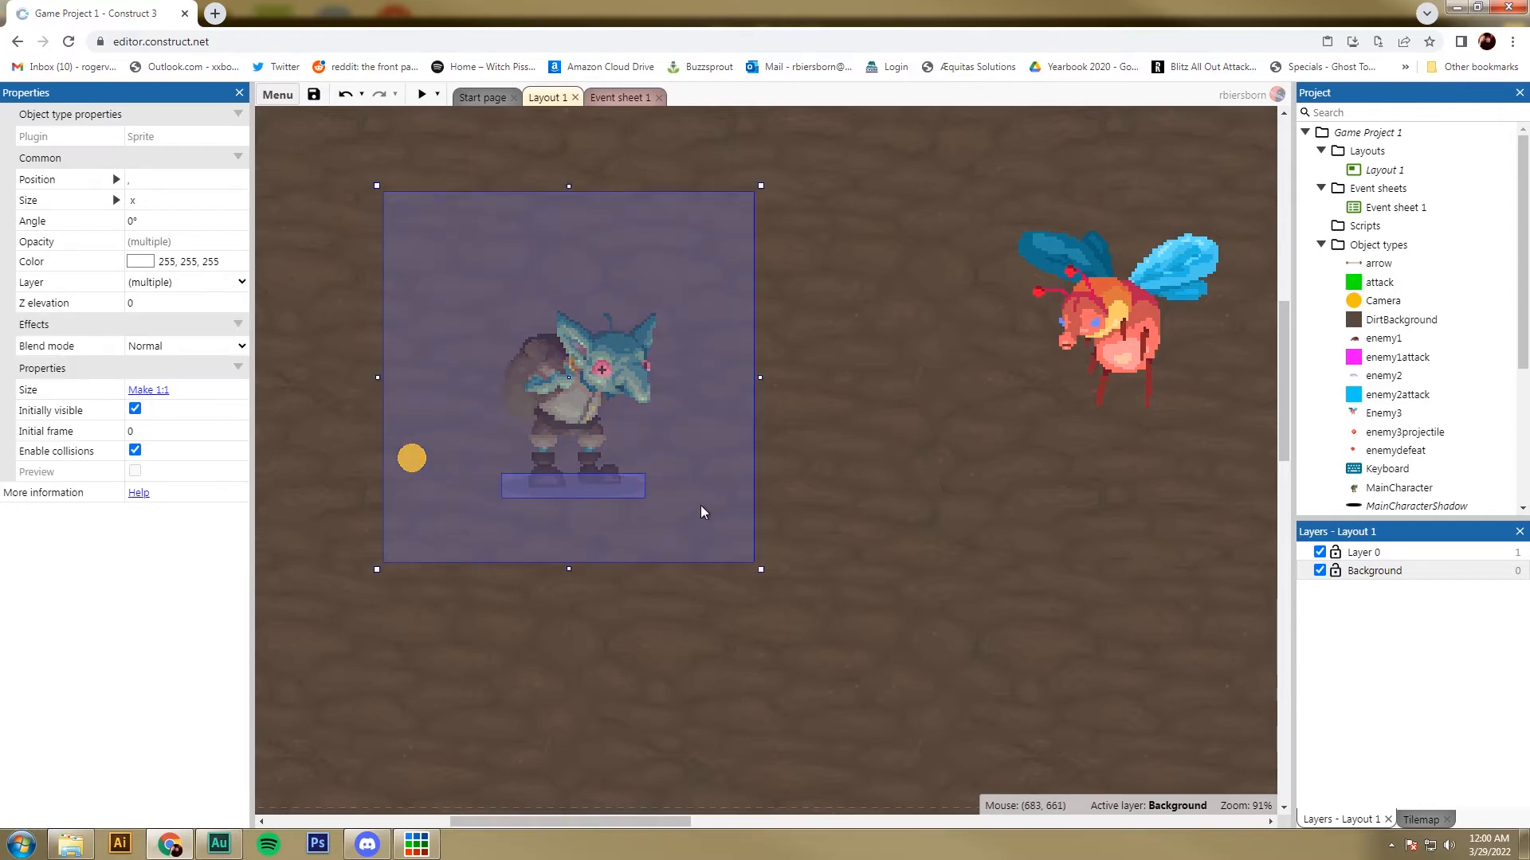
click(805, 510)
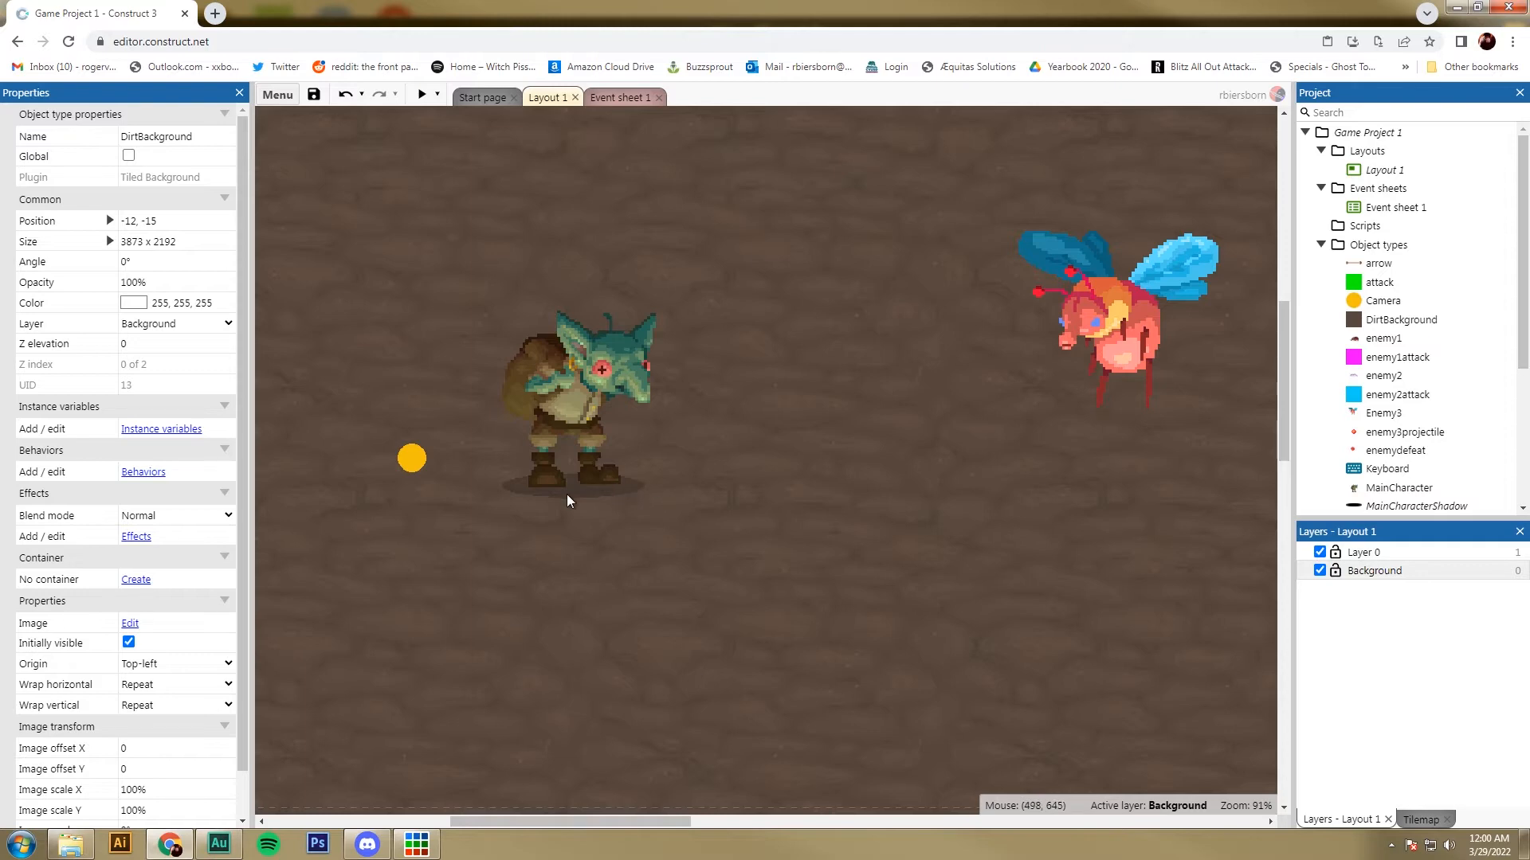
click(421, 94)
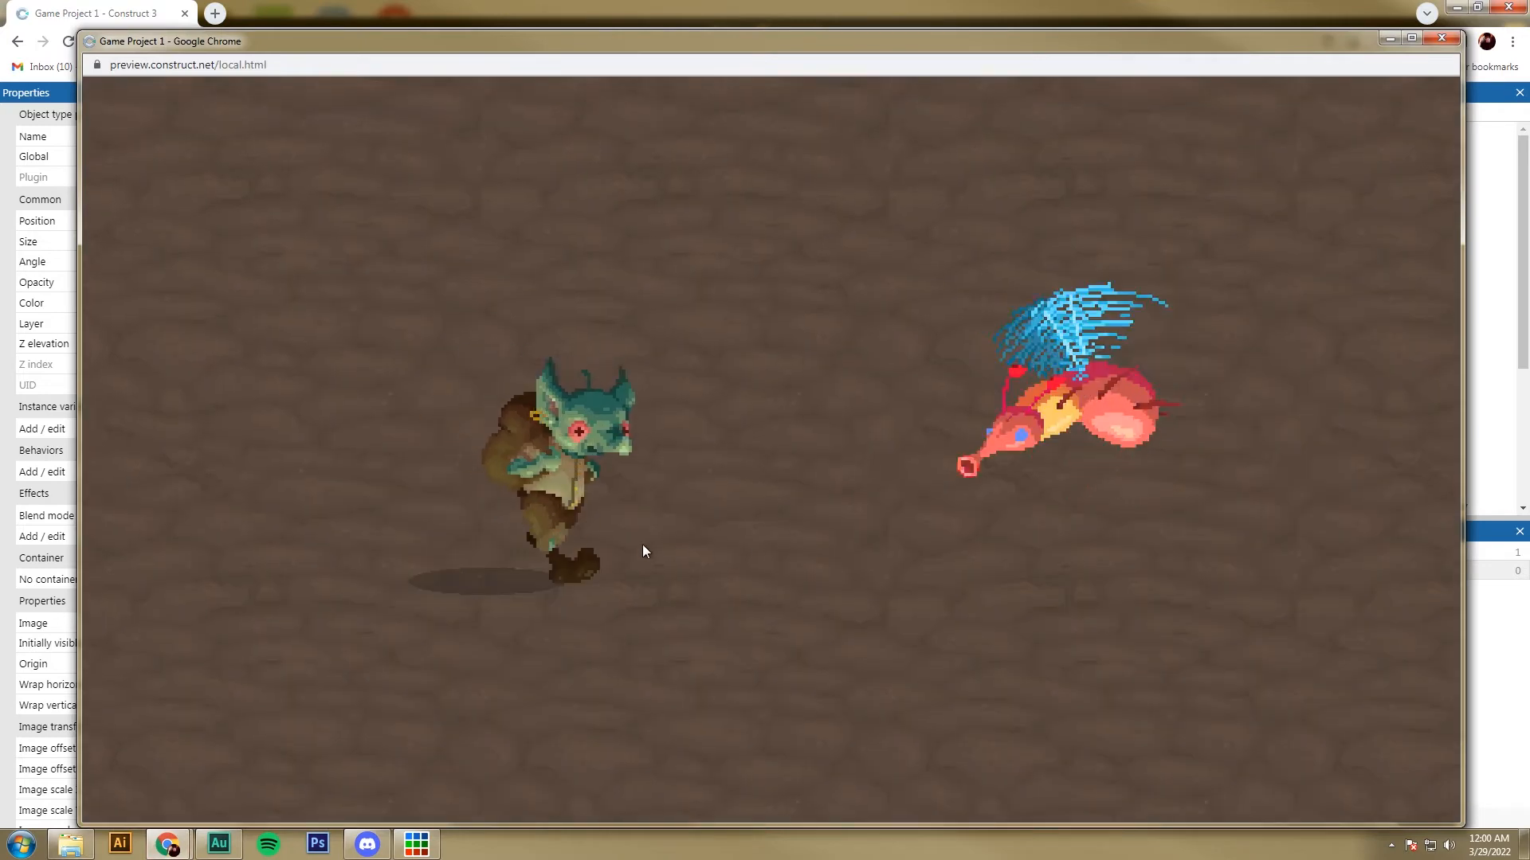
click(1440, 39)
Add a new event with the System condition Every tick to Event sheet 1.
click(619, 98)
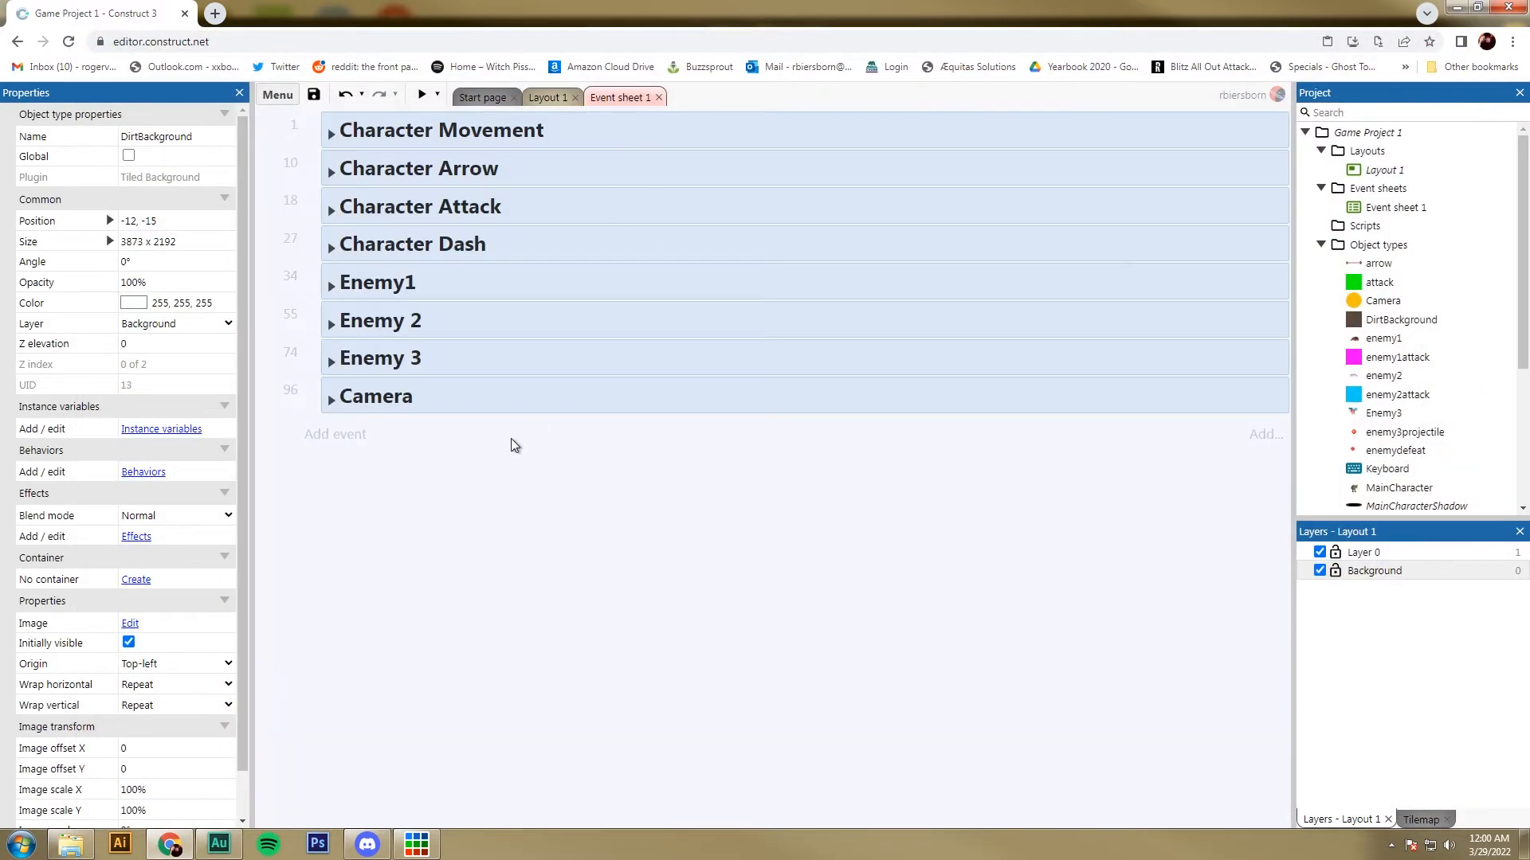
click(349, 434)
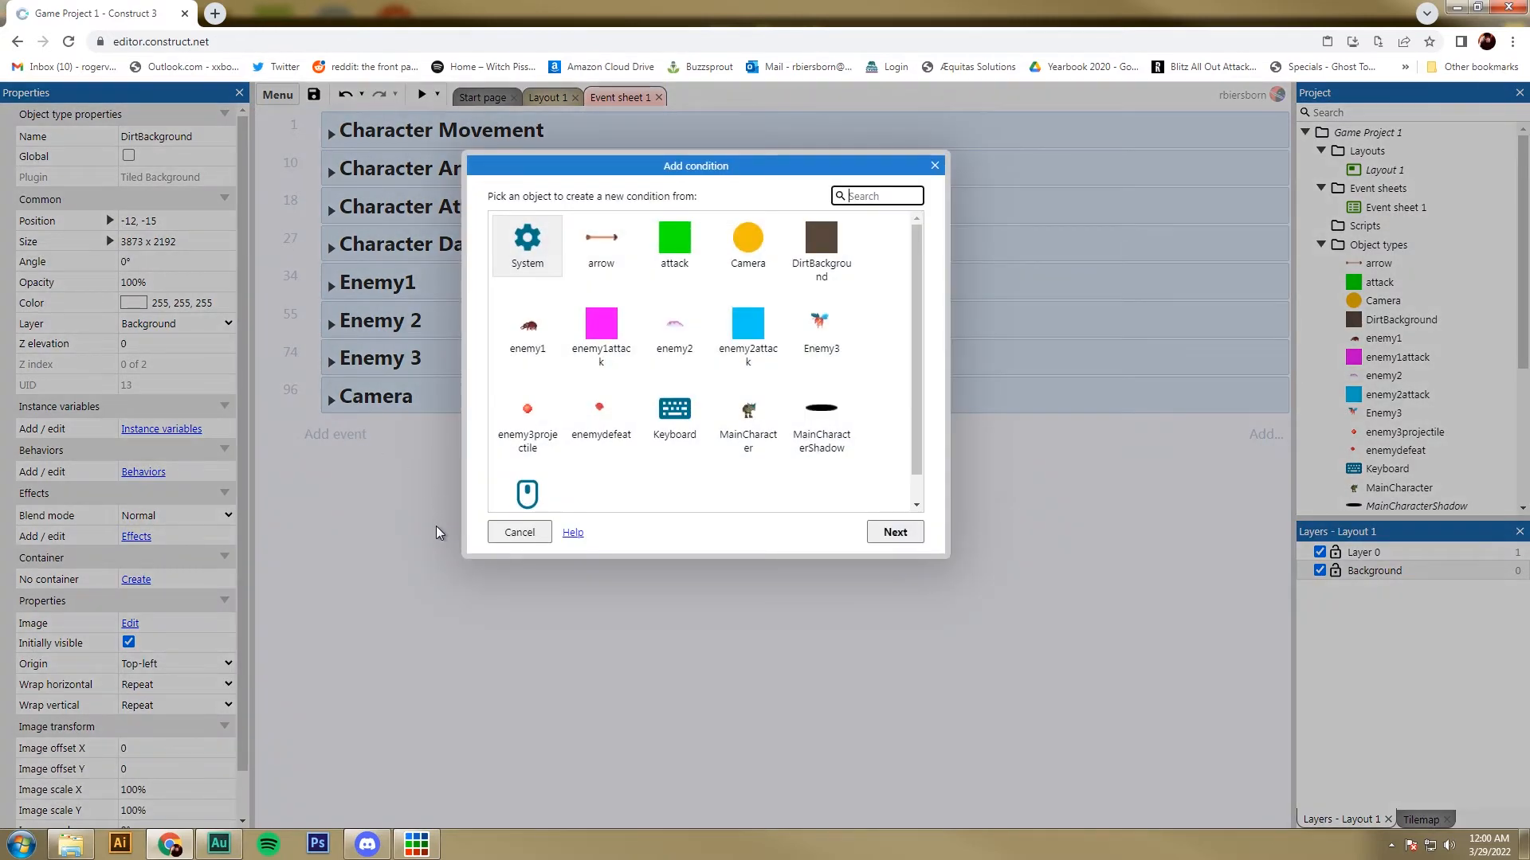
click(522, 259)
double_click(522, 259)
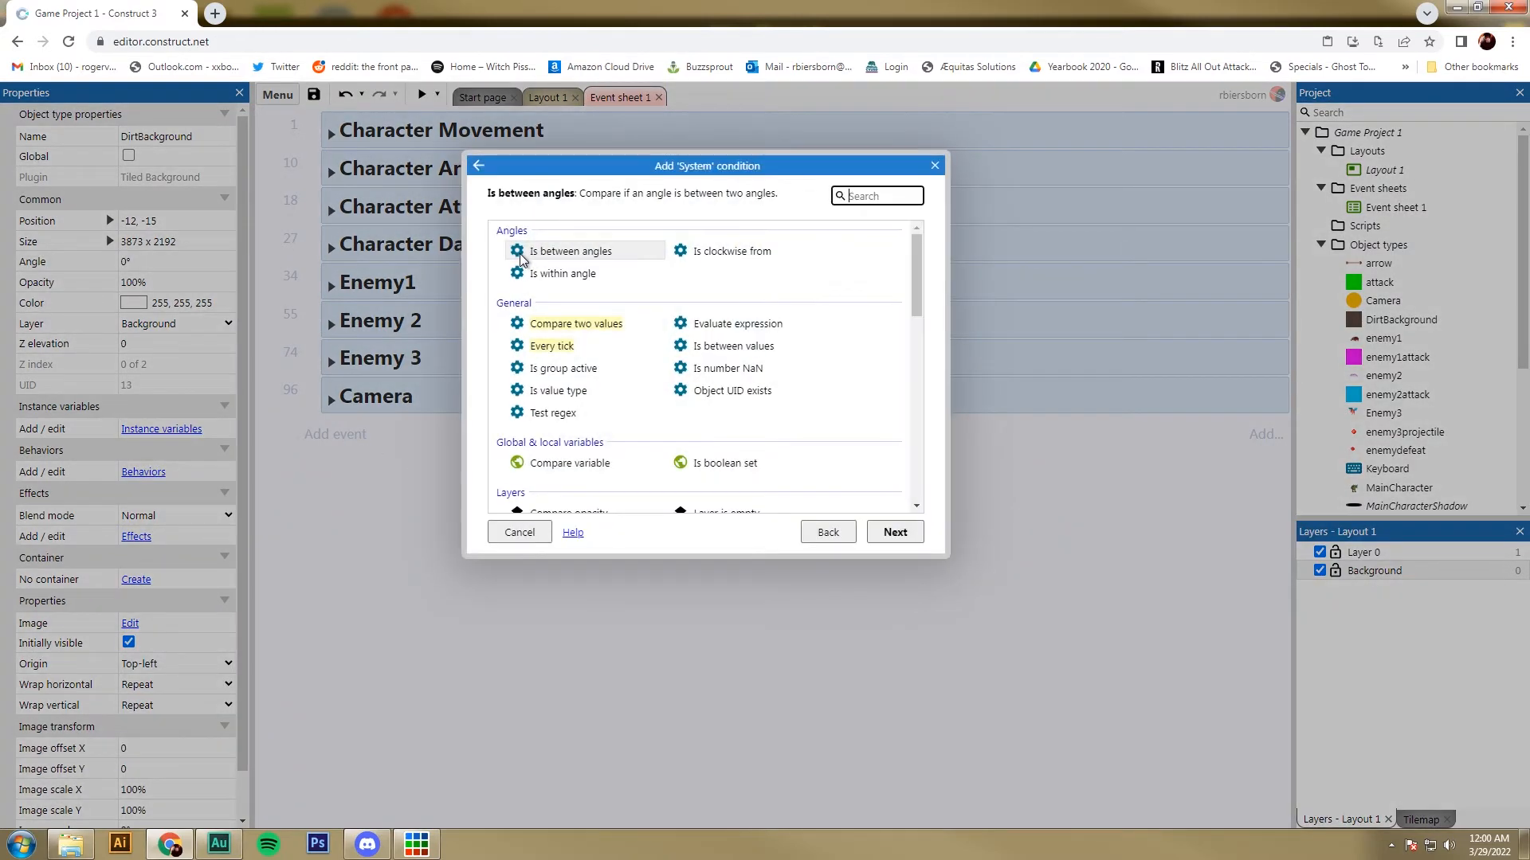
double_click(549, 348)
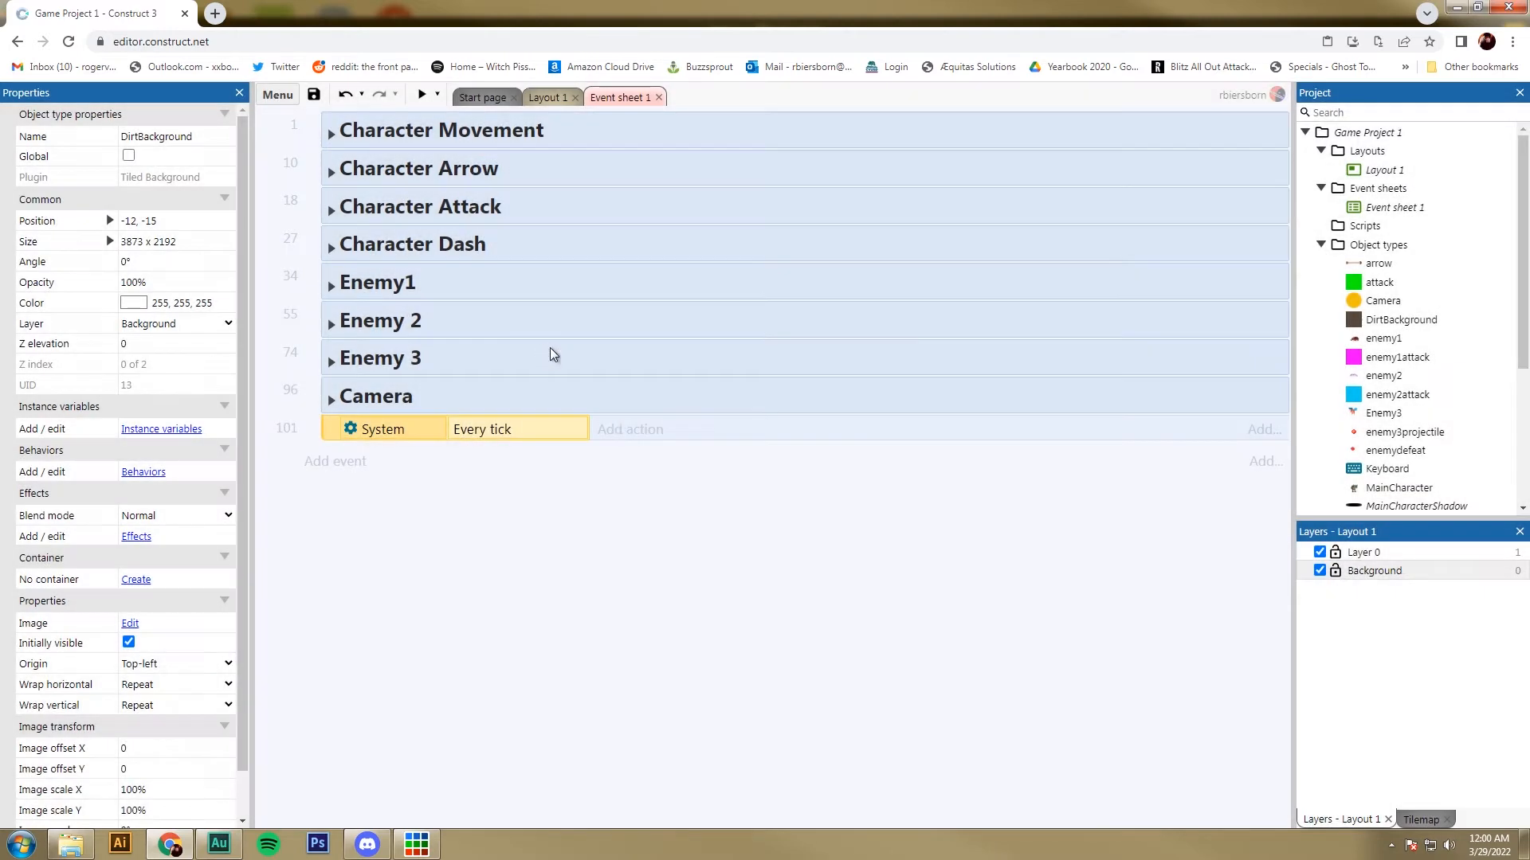
Add a MainCharacterShadow action to the Every tick event that sets its position to MainCharacter at image point 0.
click(621, 429)
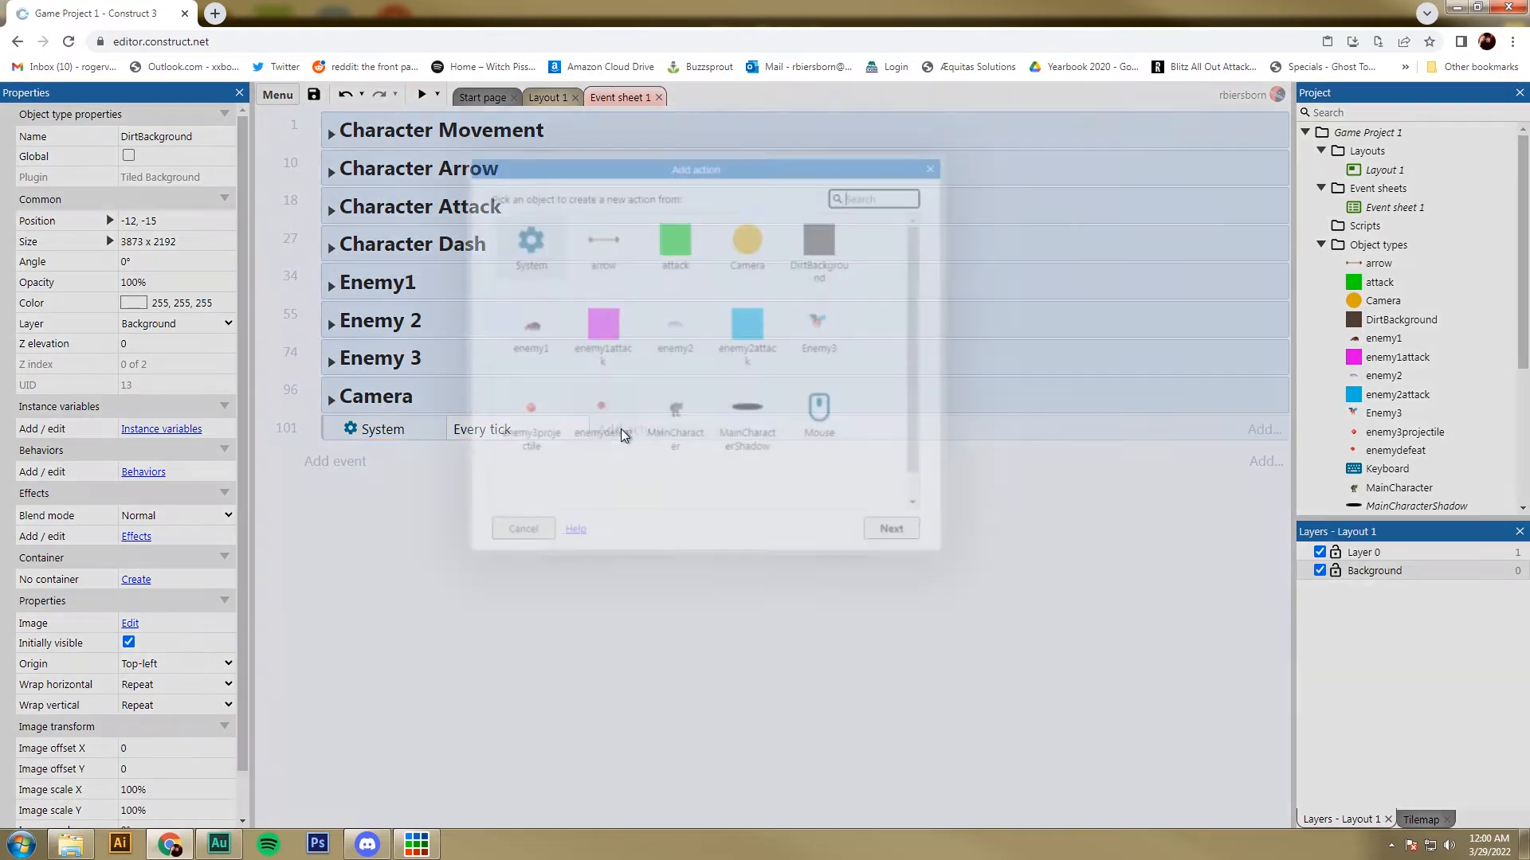
double_click(746, 408)
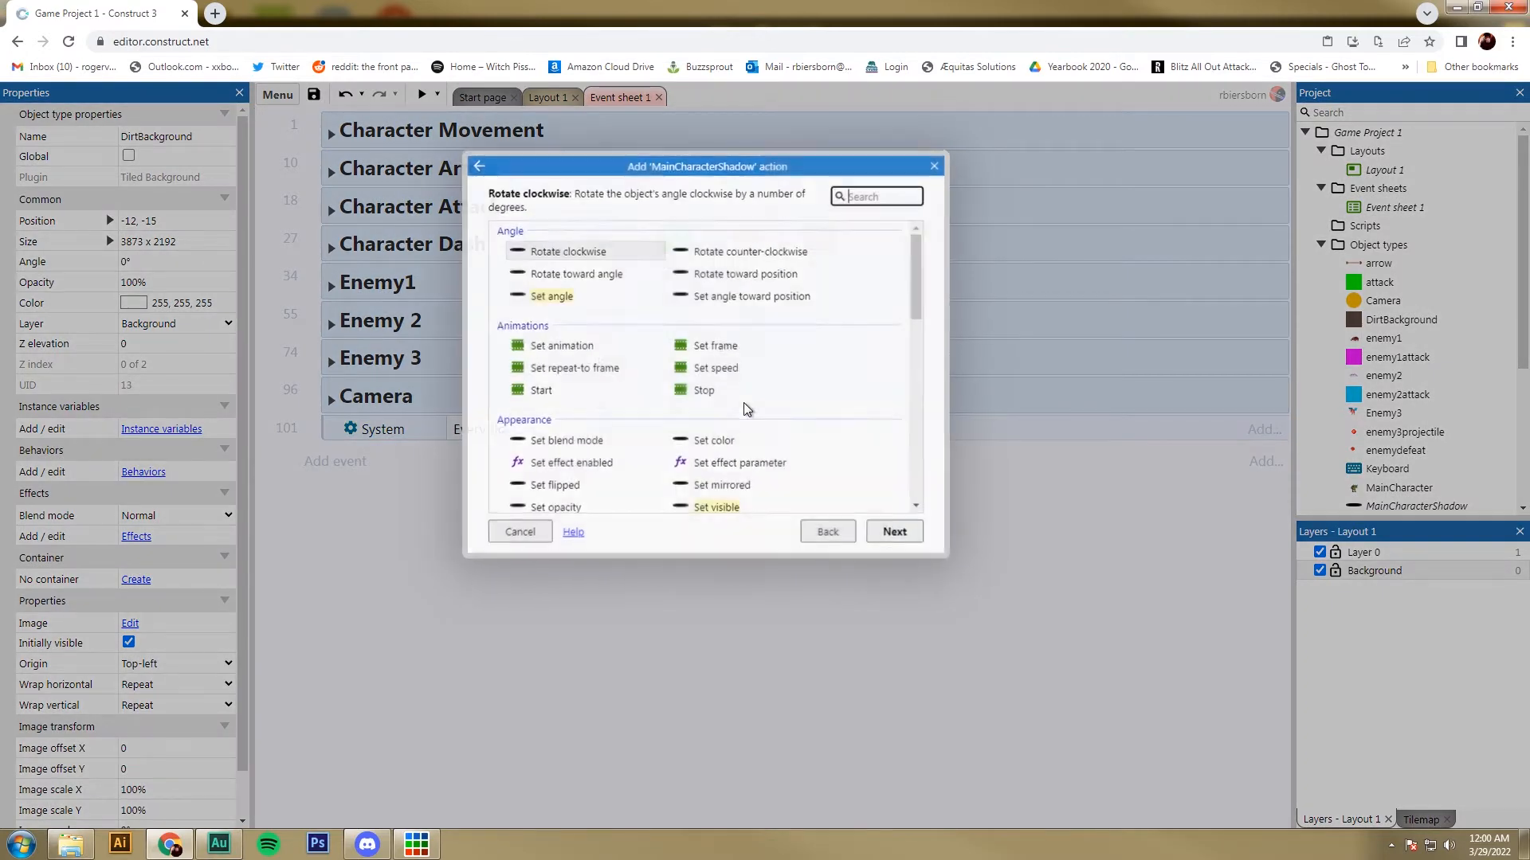
drag(916, 268, 910, 433)
click(588, 364)
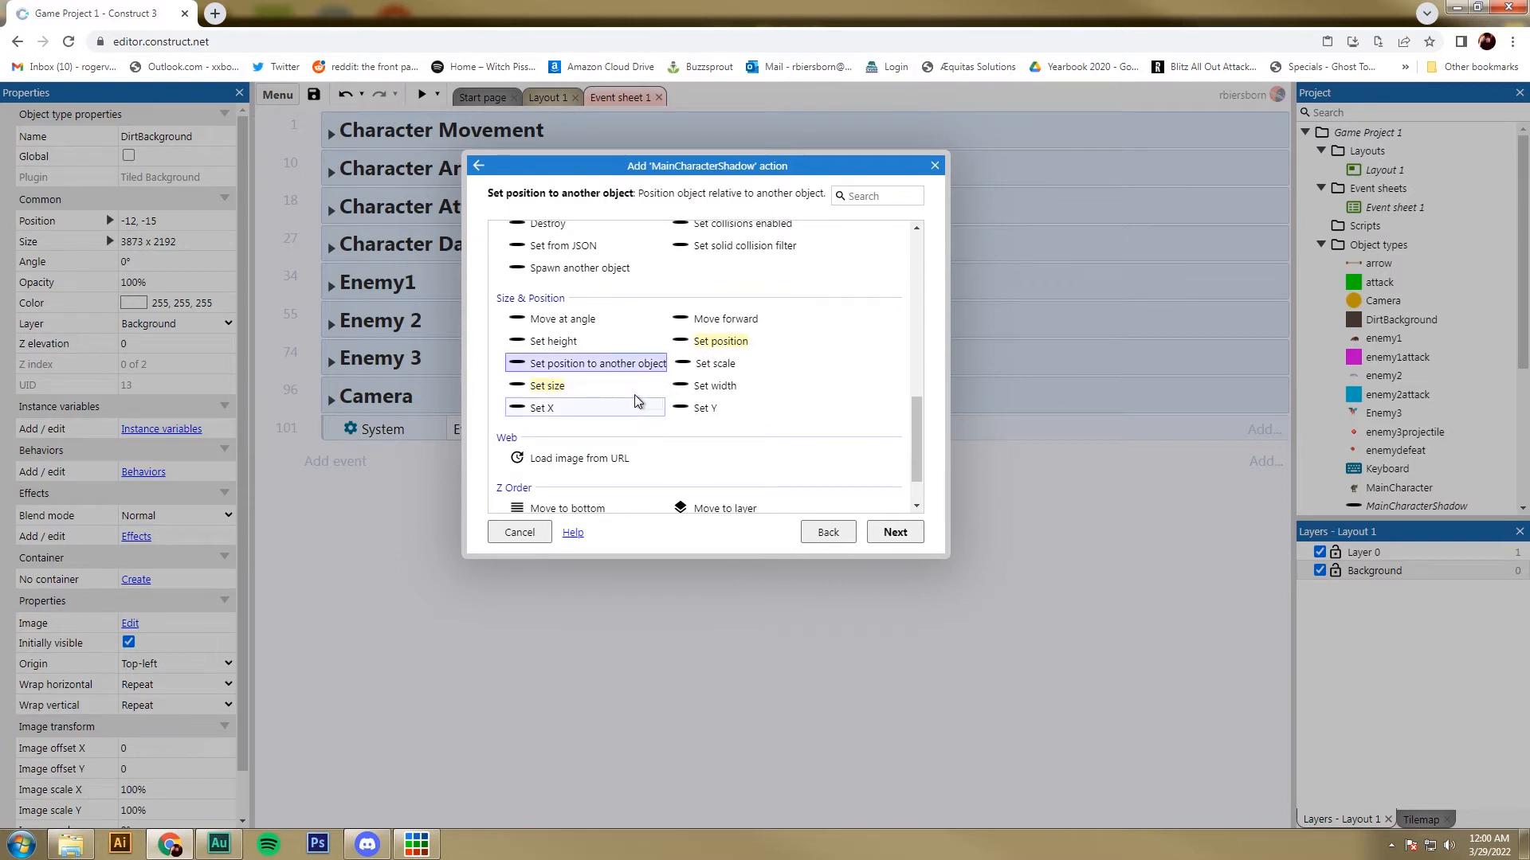
double_click(586, 364)
click(810, 354)
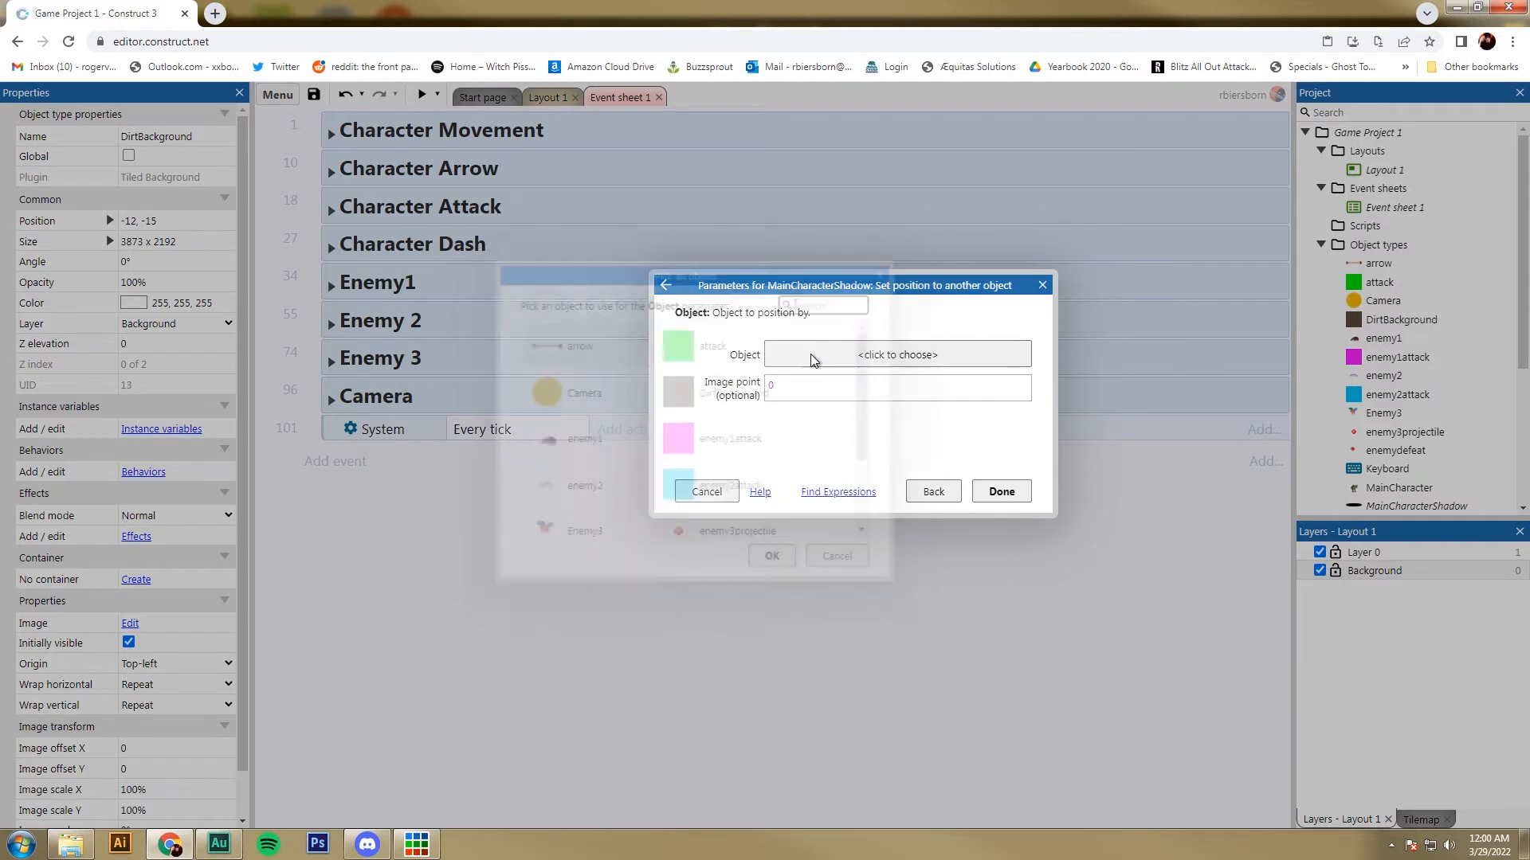
drag(859, 368, 857, 435)
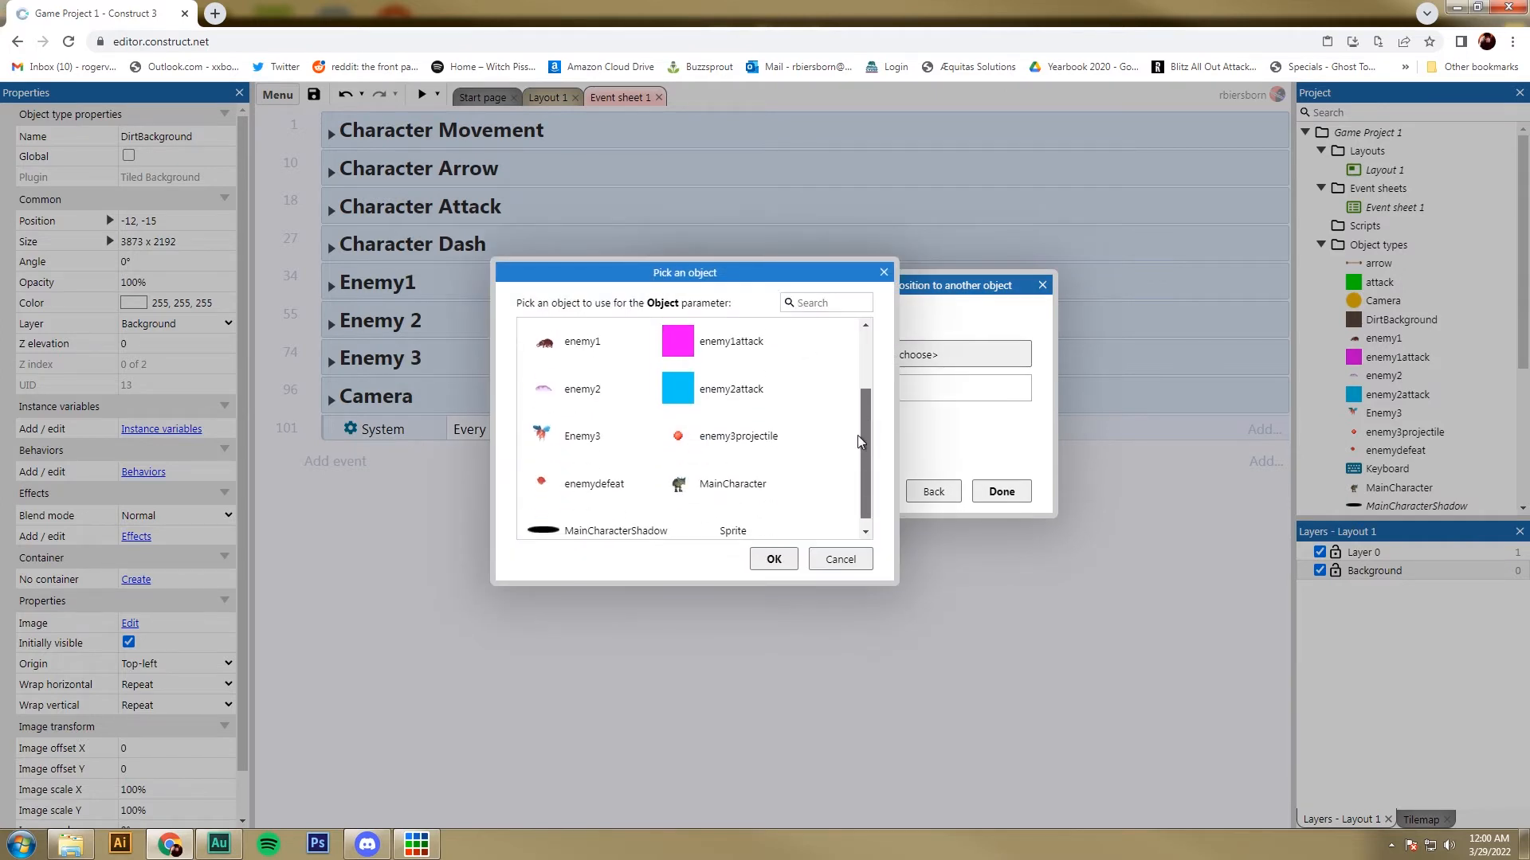
click(735, 477)
double_click(736, 479)
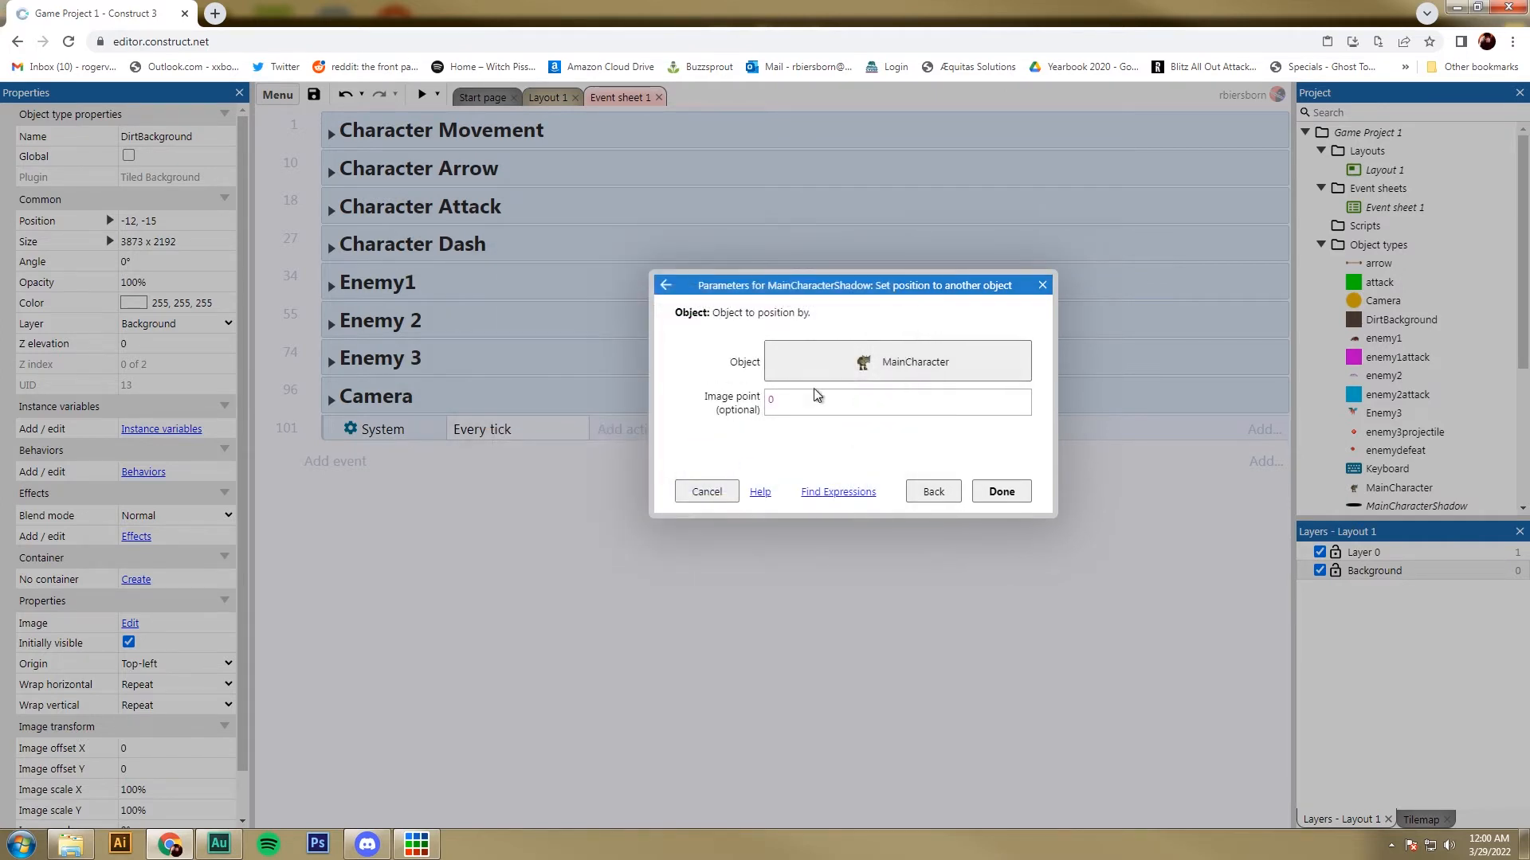
click(1002, 491)
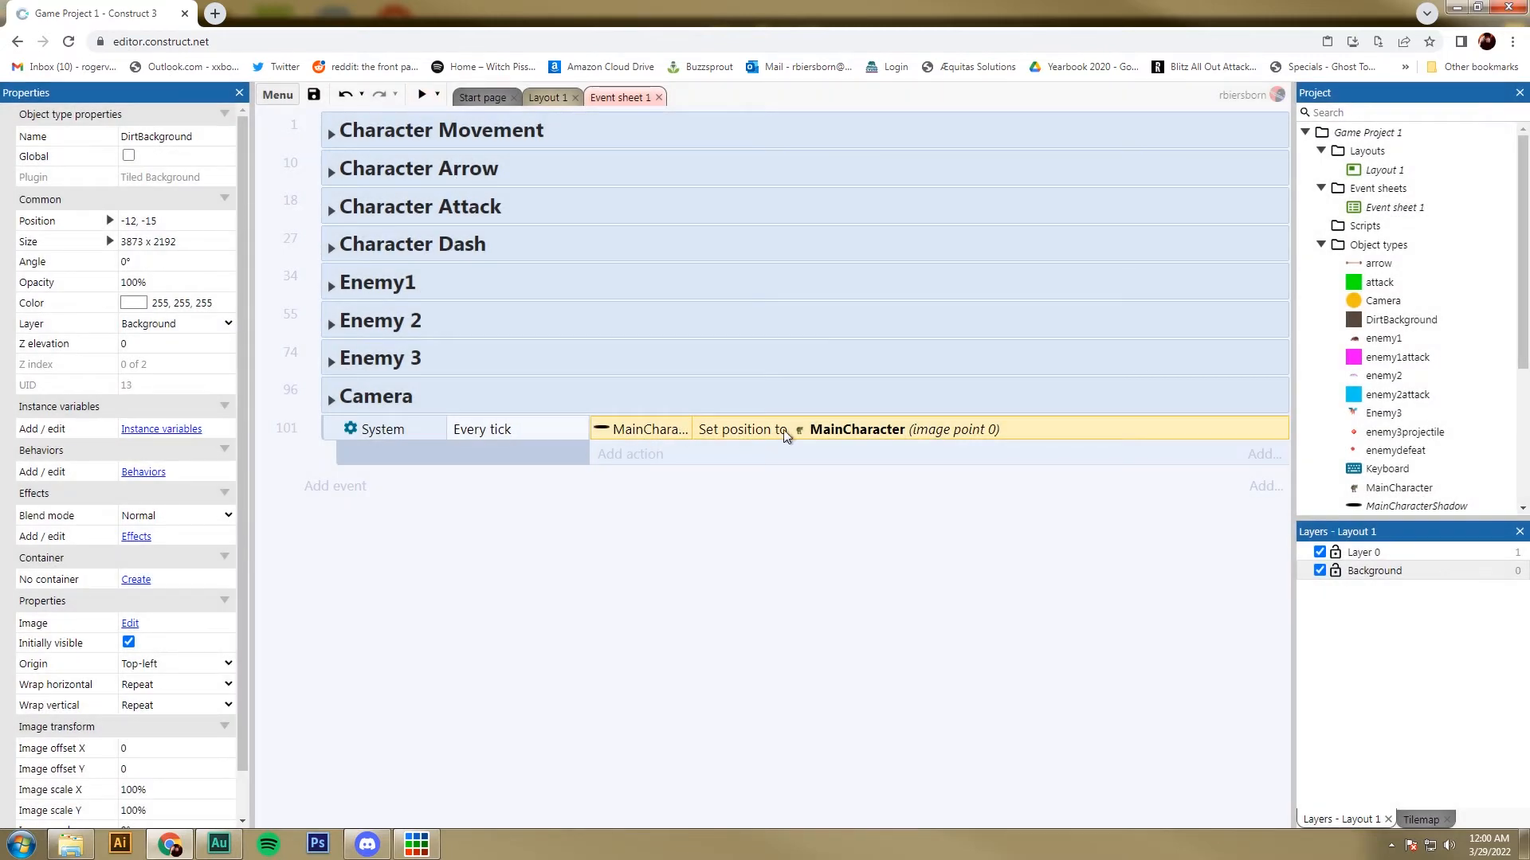
Preview the game and move the character around in all directions to check how the shadow follows.
click(421, 94)
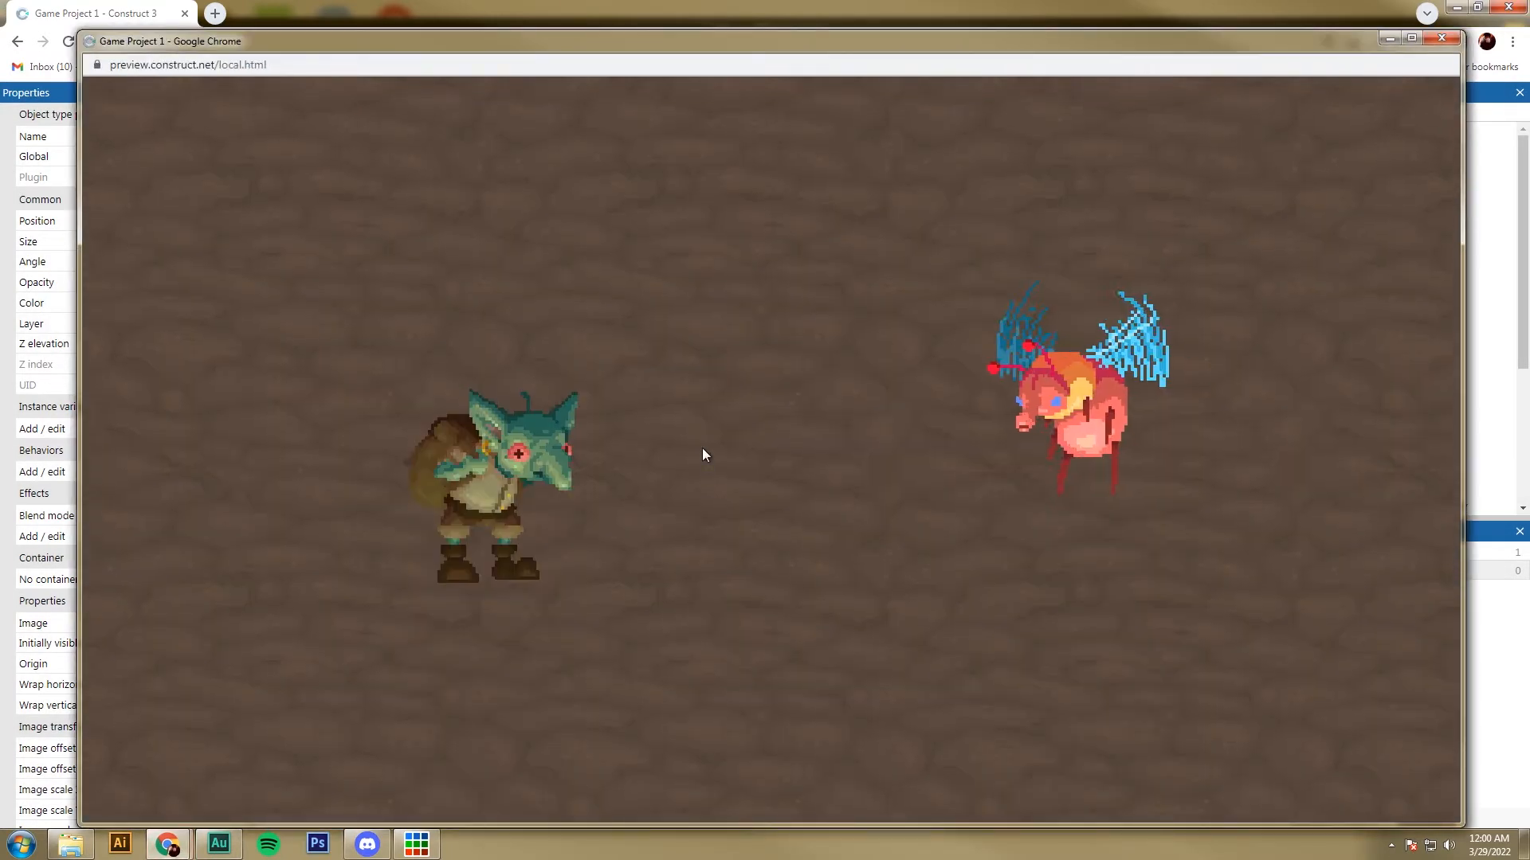
key(a)
key(w)
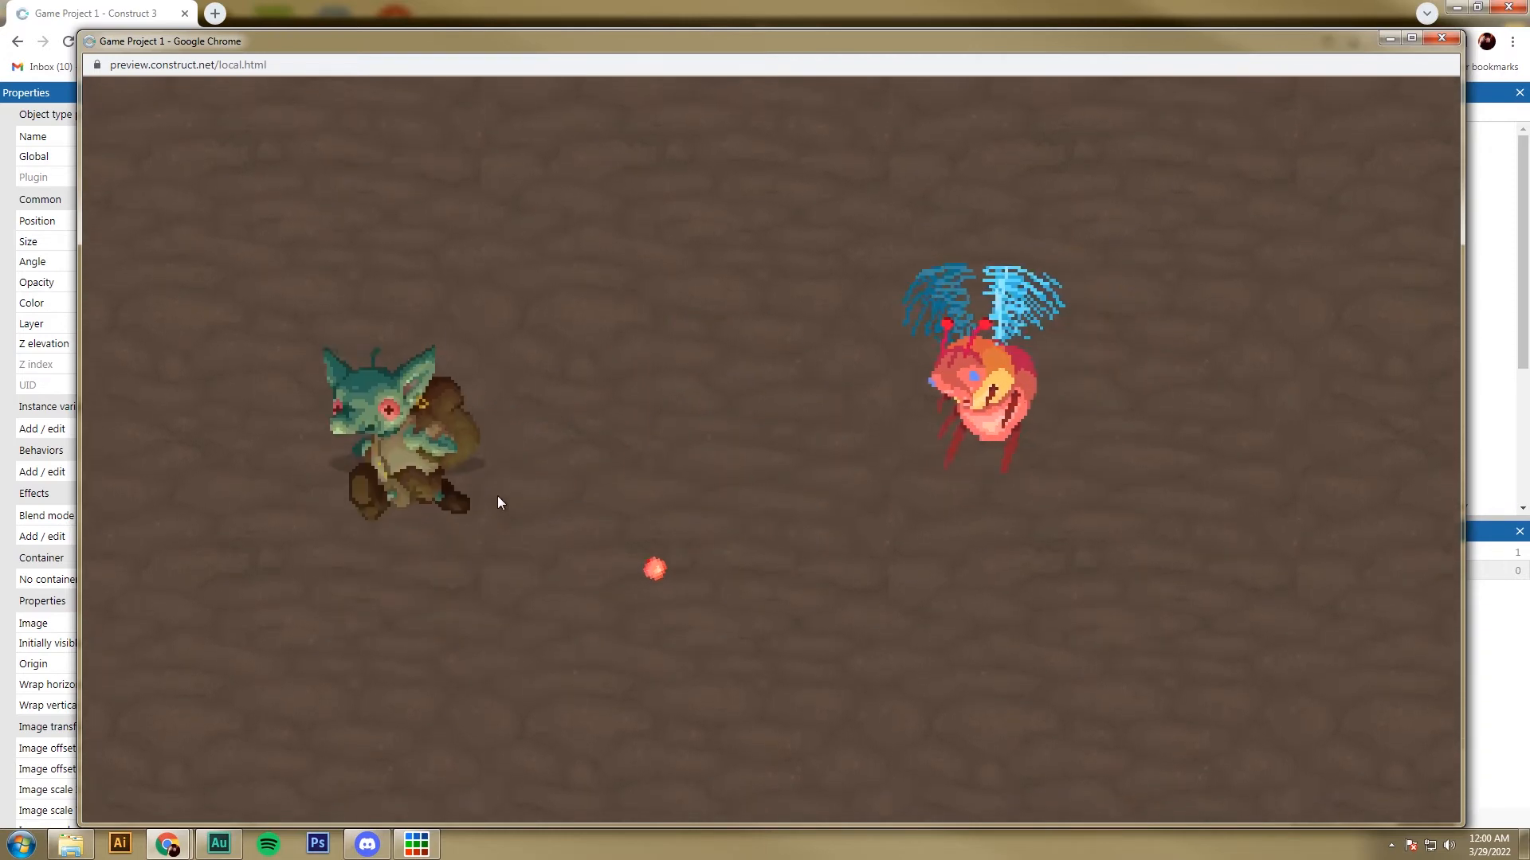
key(d)
key(s)
key(a)
key(w)
key(d)
key(a)
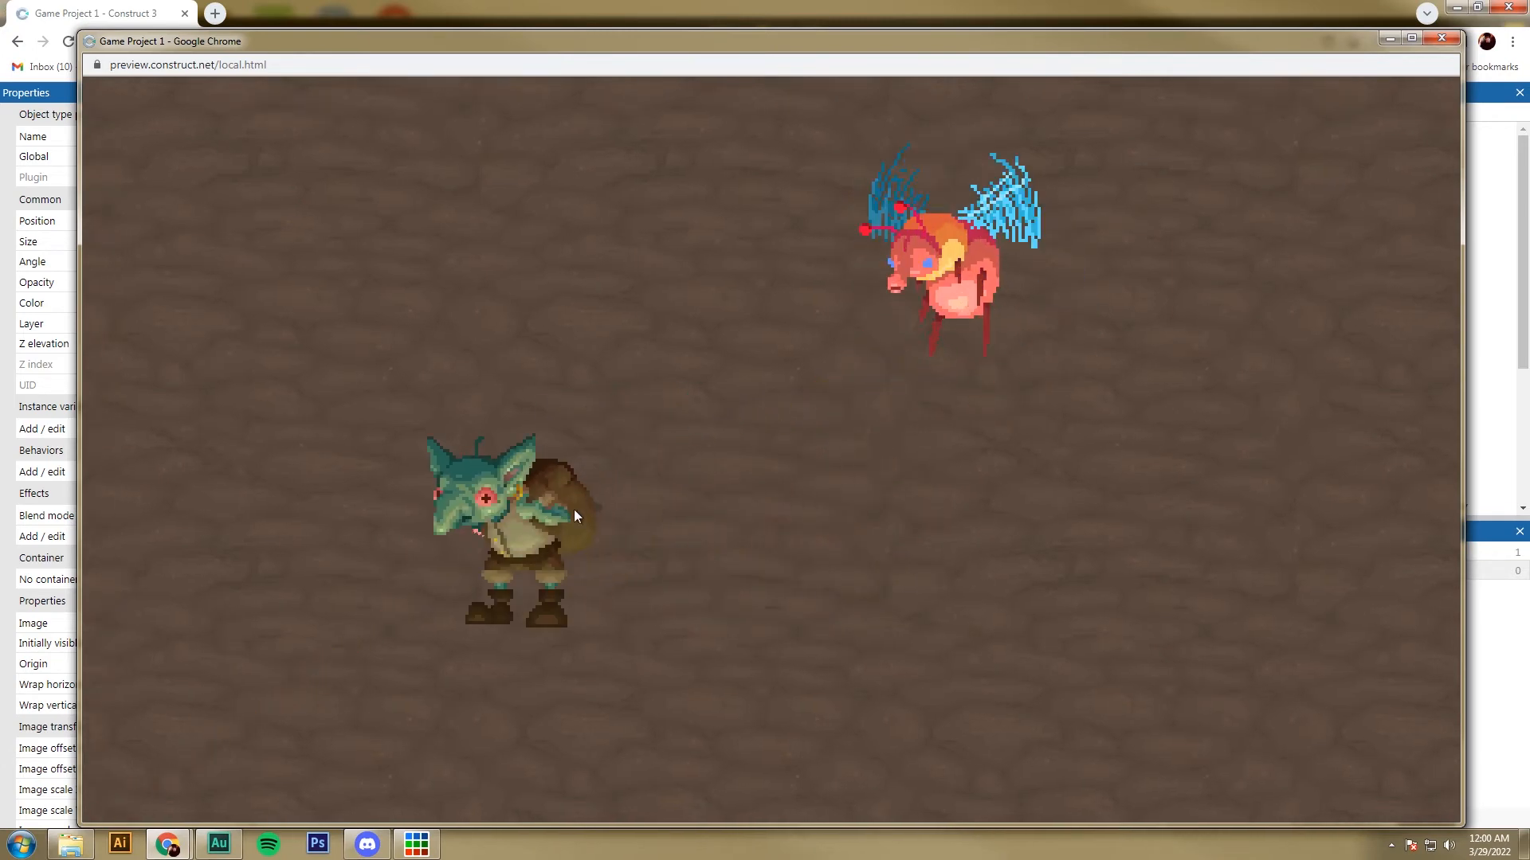
key(d)
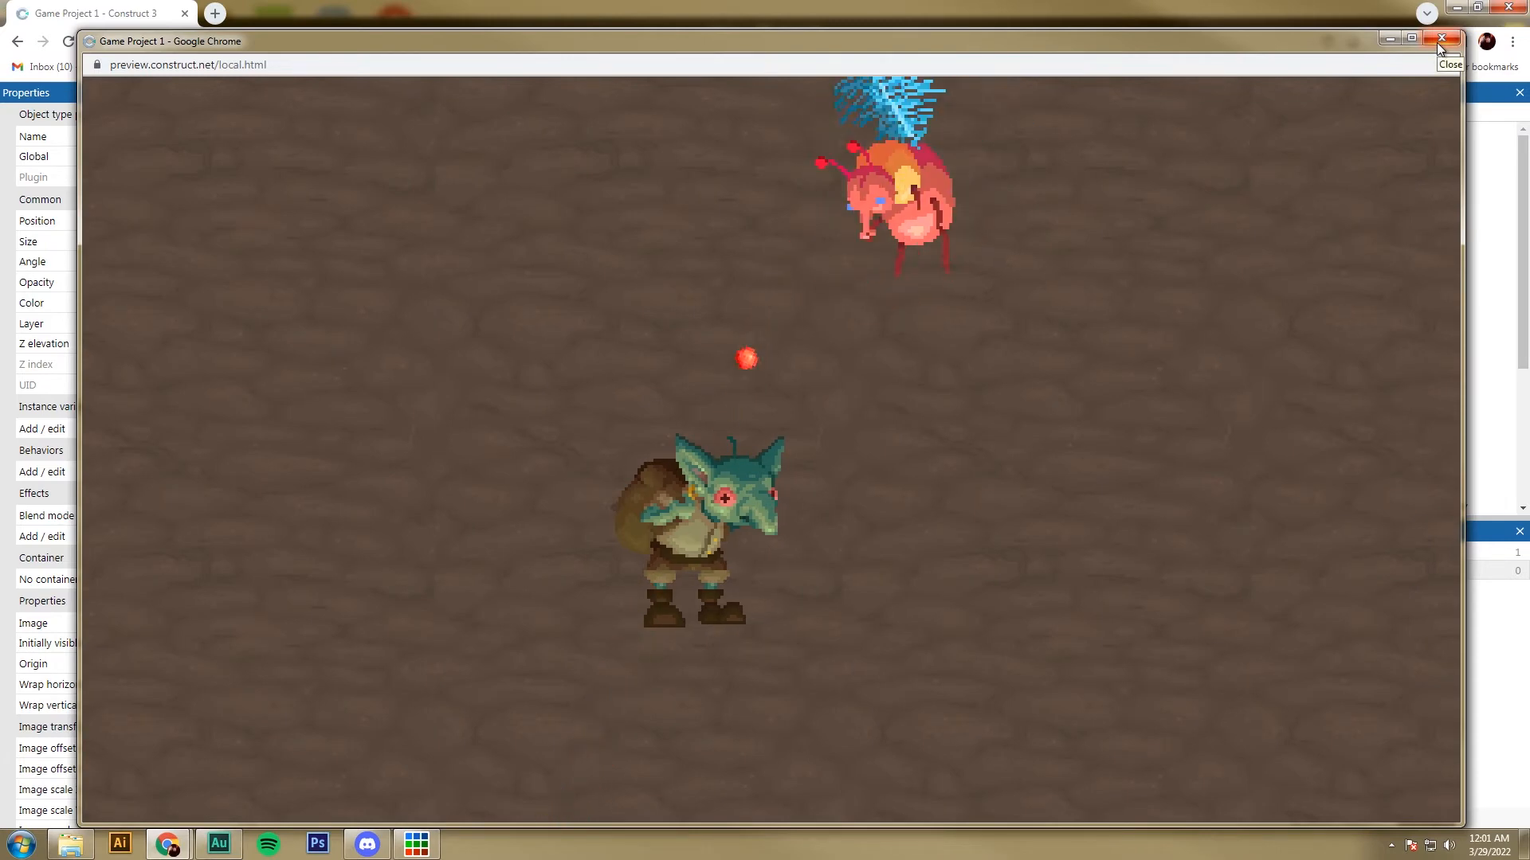
click(1439, 42)
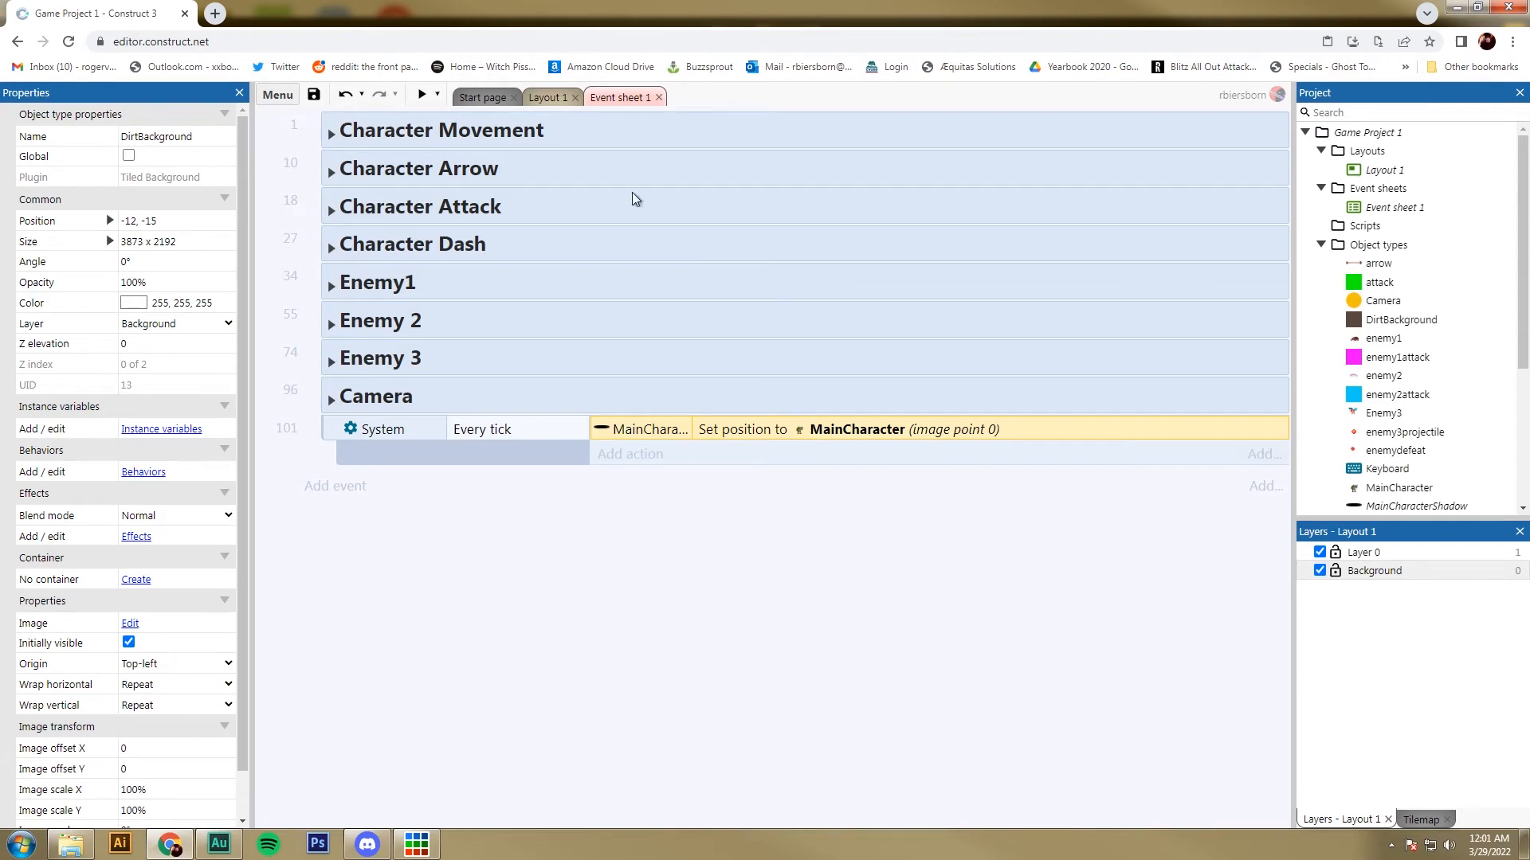
Add an image point named shadow to MainCharacter's standing animation and place it between the feet at 259, 402.
click(546, 97)
click(596, 385)
double_click(591, 376)
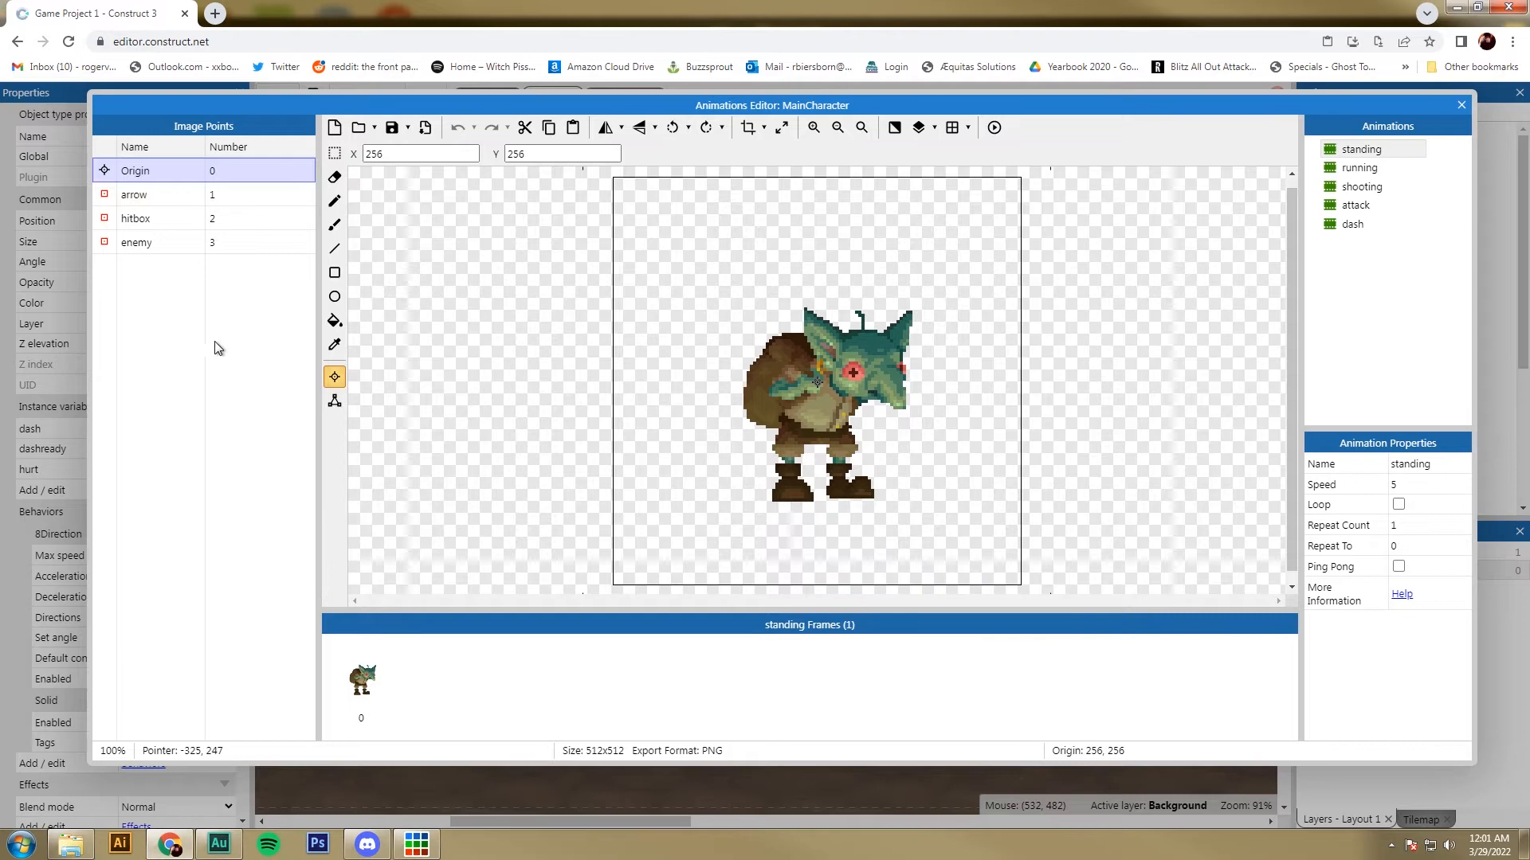
right_click(150, 303)
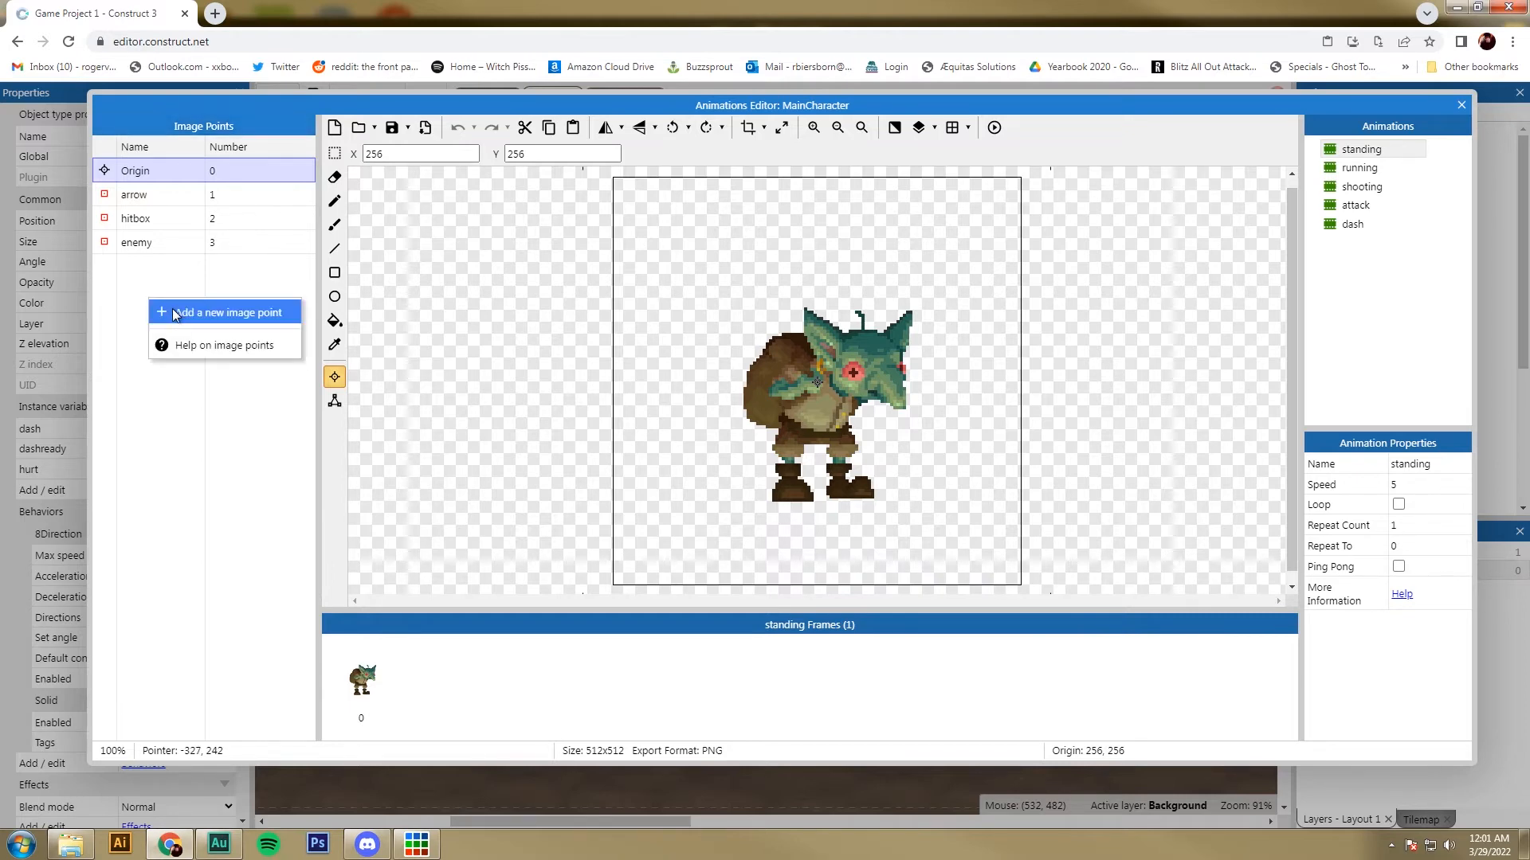
click(176, 311)
double_click(154, 266)
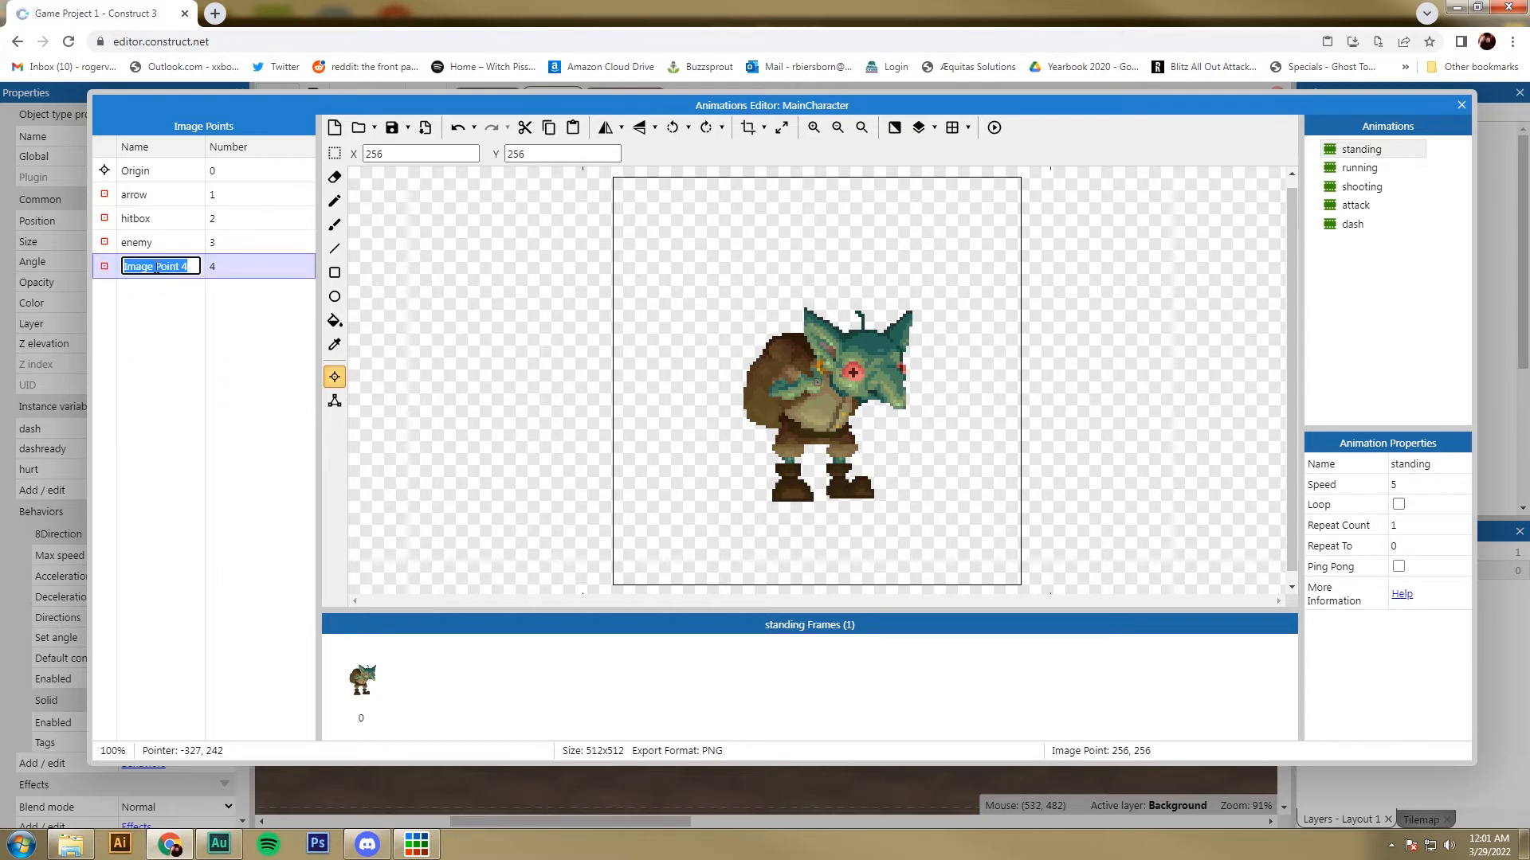
text(shadow)
click(819, 498)
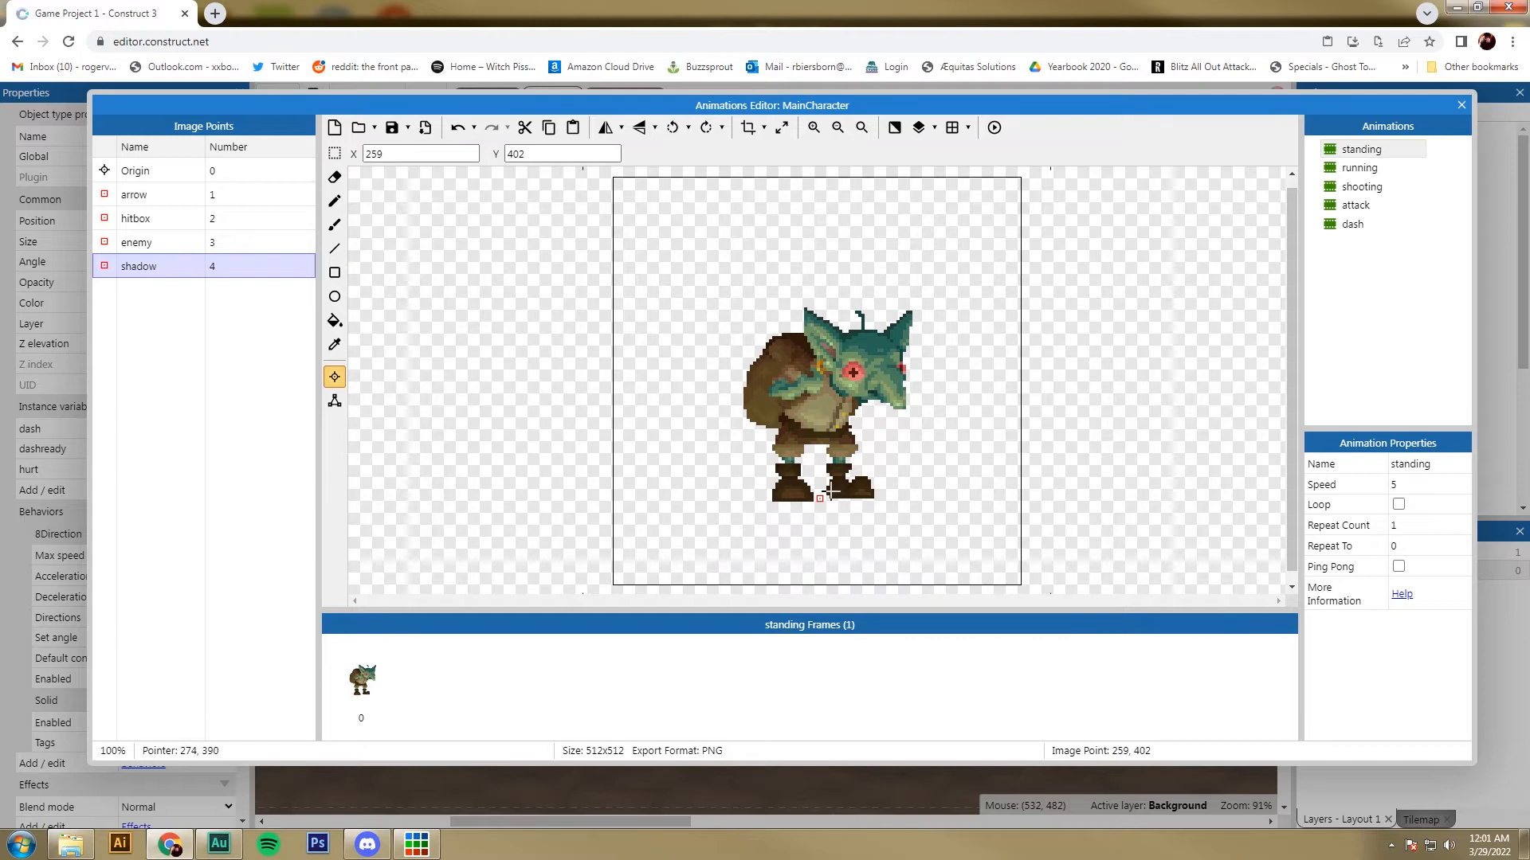
Apply the shadow image point to all of MainCharacter's animations and close the Animations Editor.
right_click(145, 273)
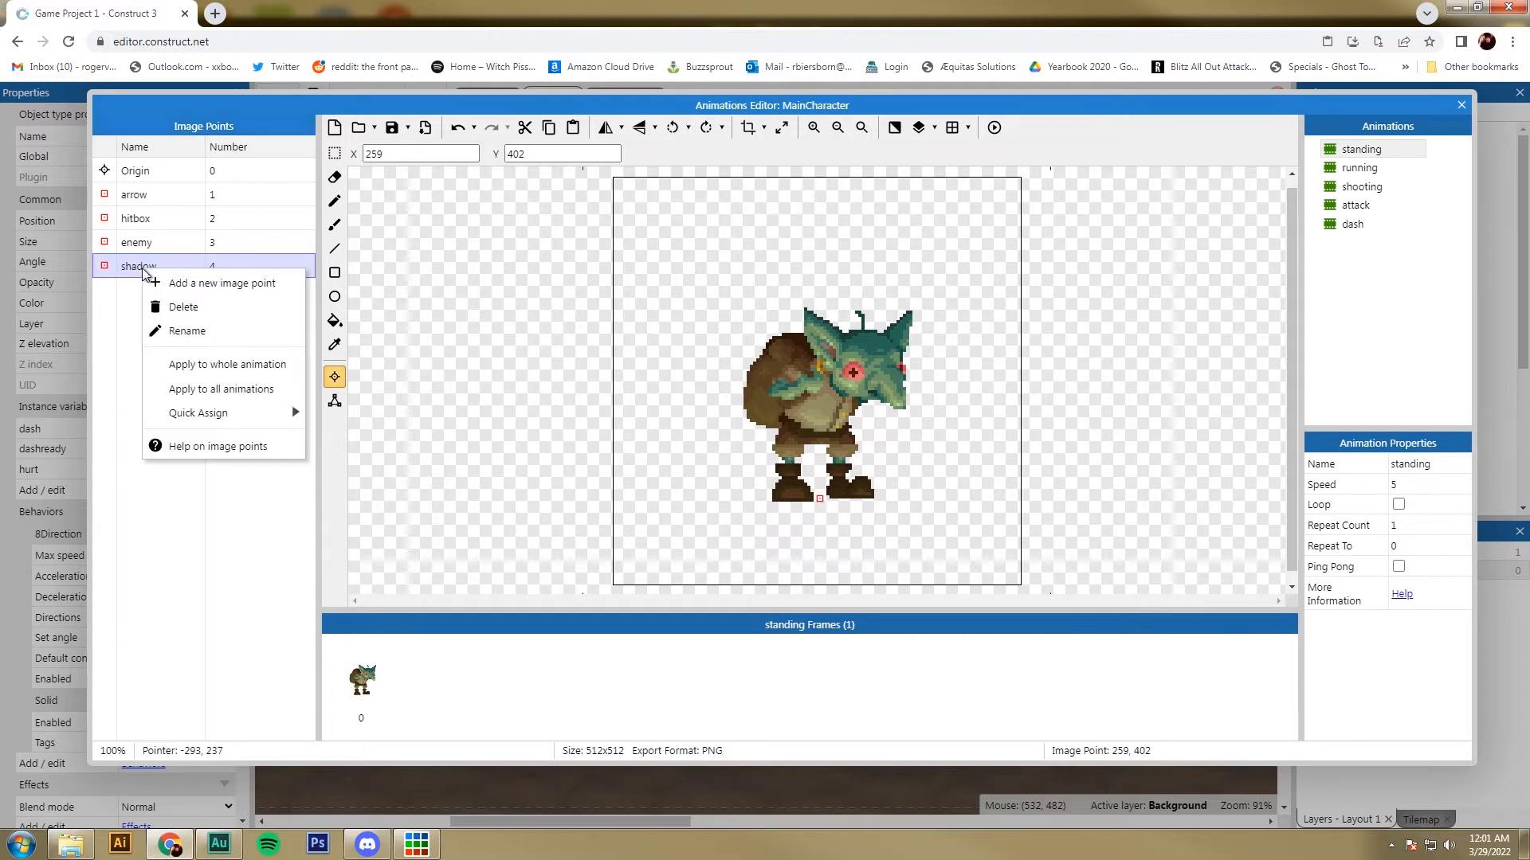
click(245, 390)
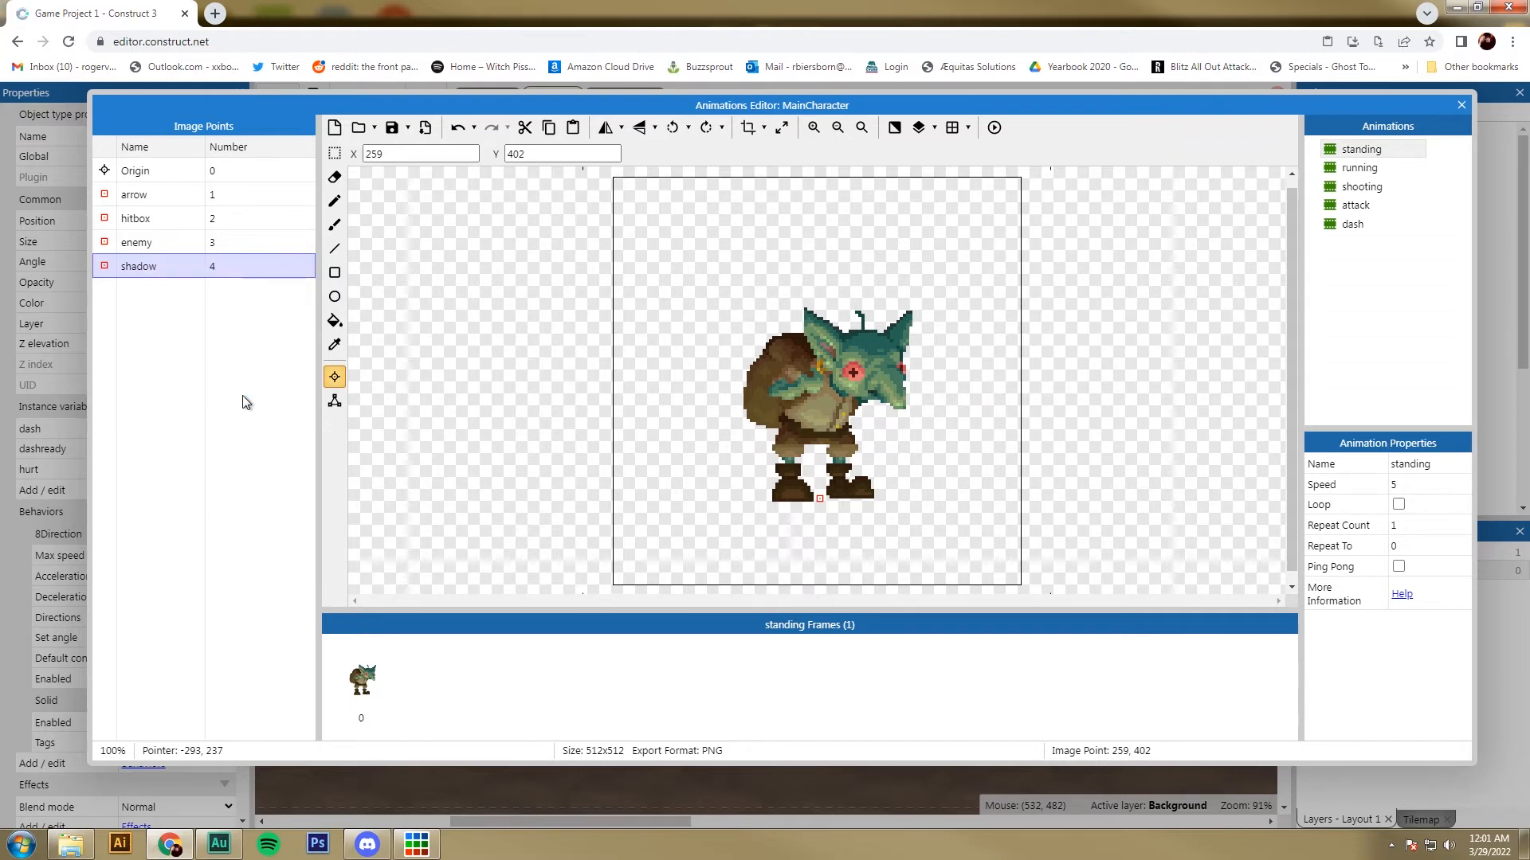
right_click(144, 273)
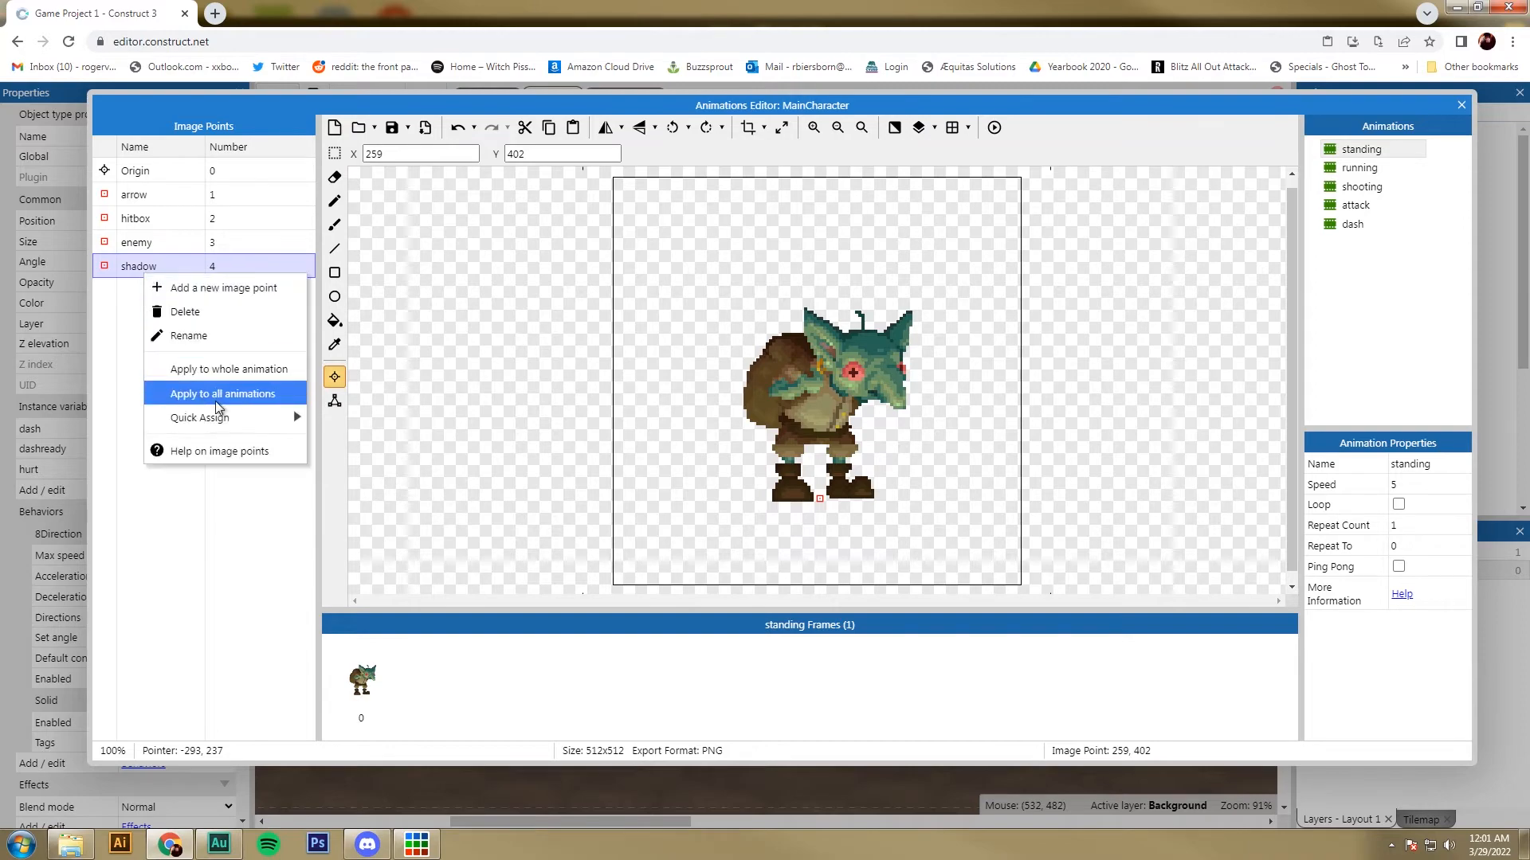
click(219, 396)
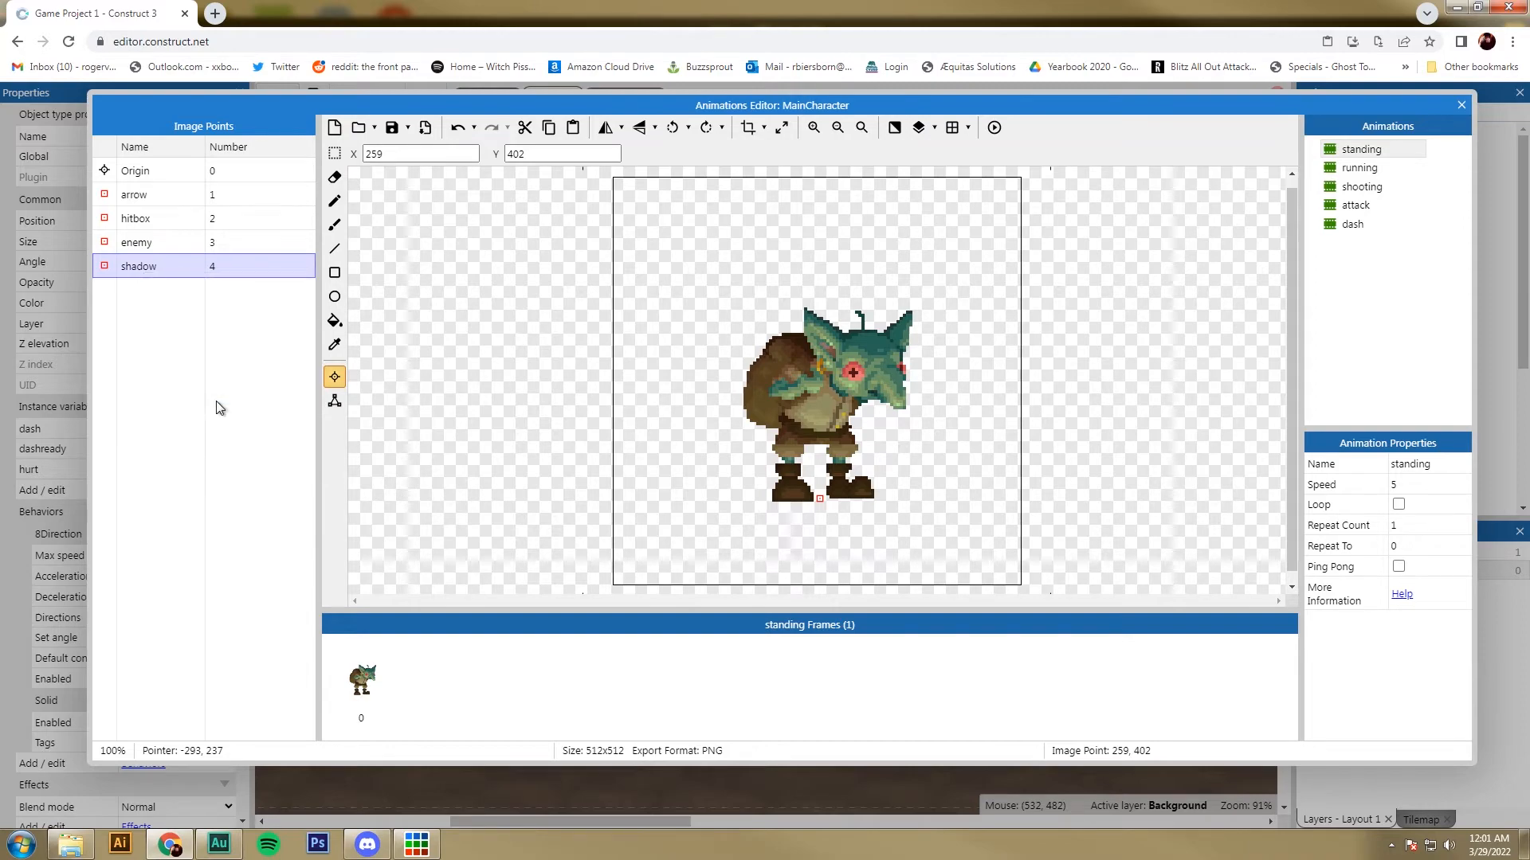
click(1461, 105)
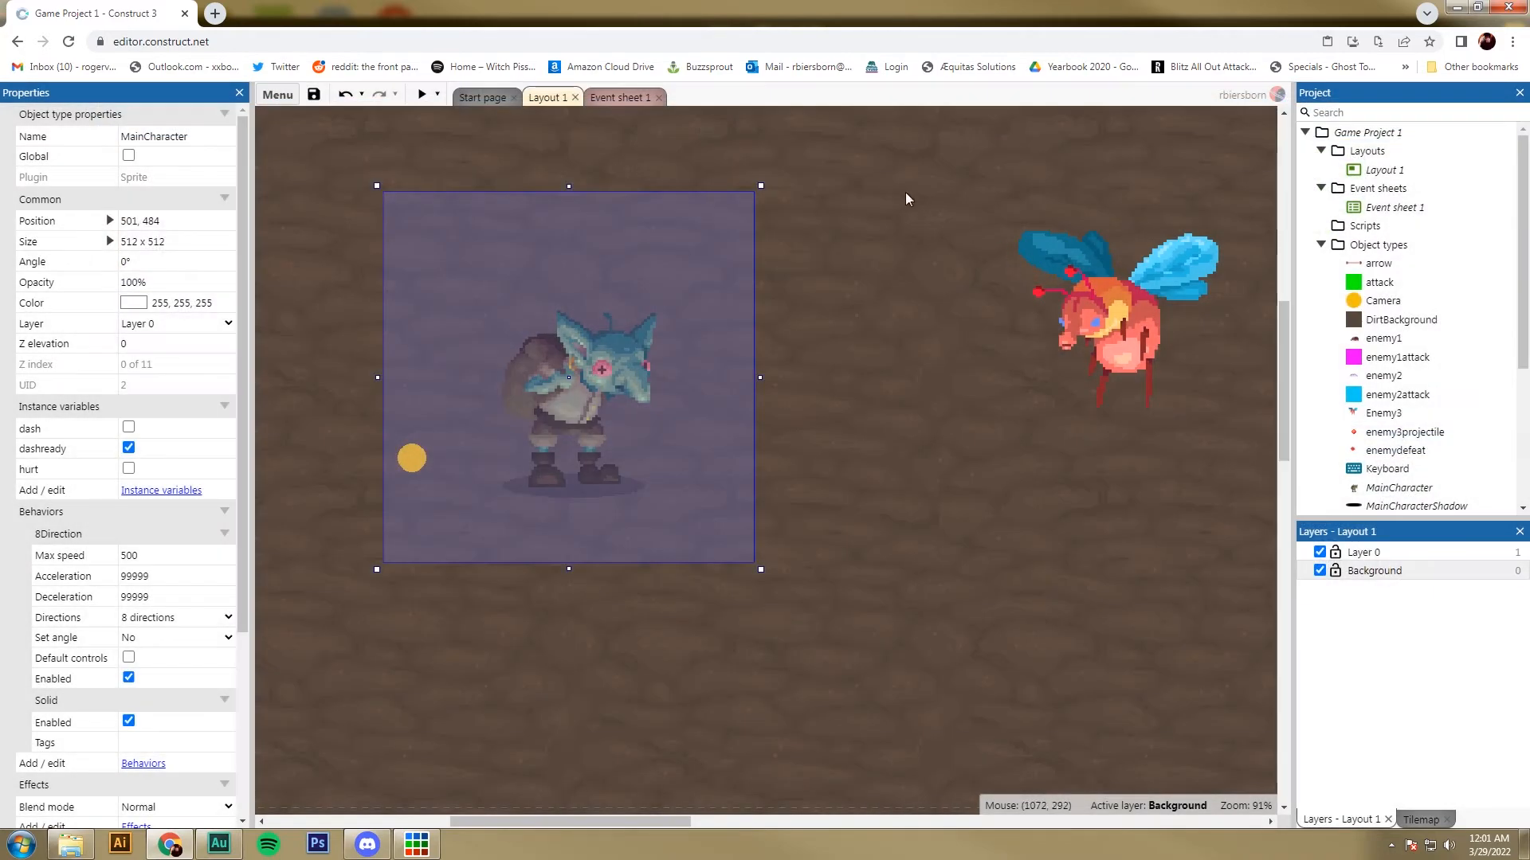
Change the image point in MainCharacterShadow's Set position action on Event sheet 1 to "shadow".
click(617, 97)
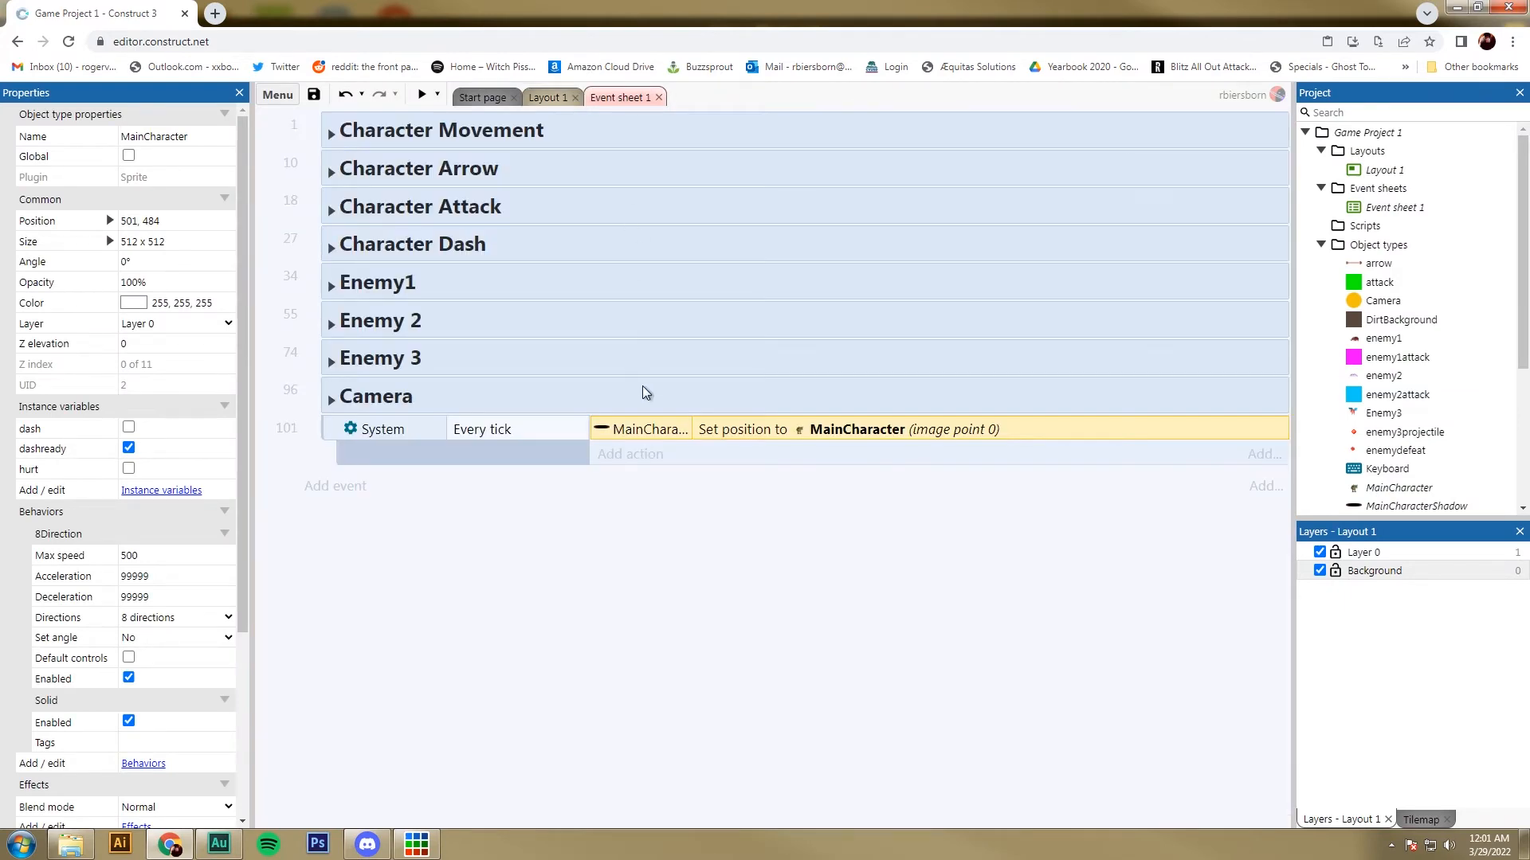
double_click(735, 431)
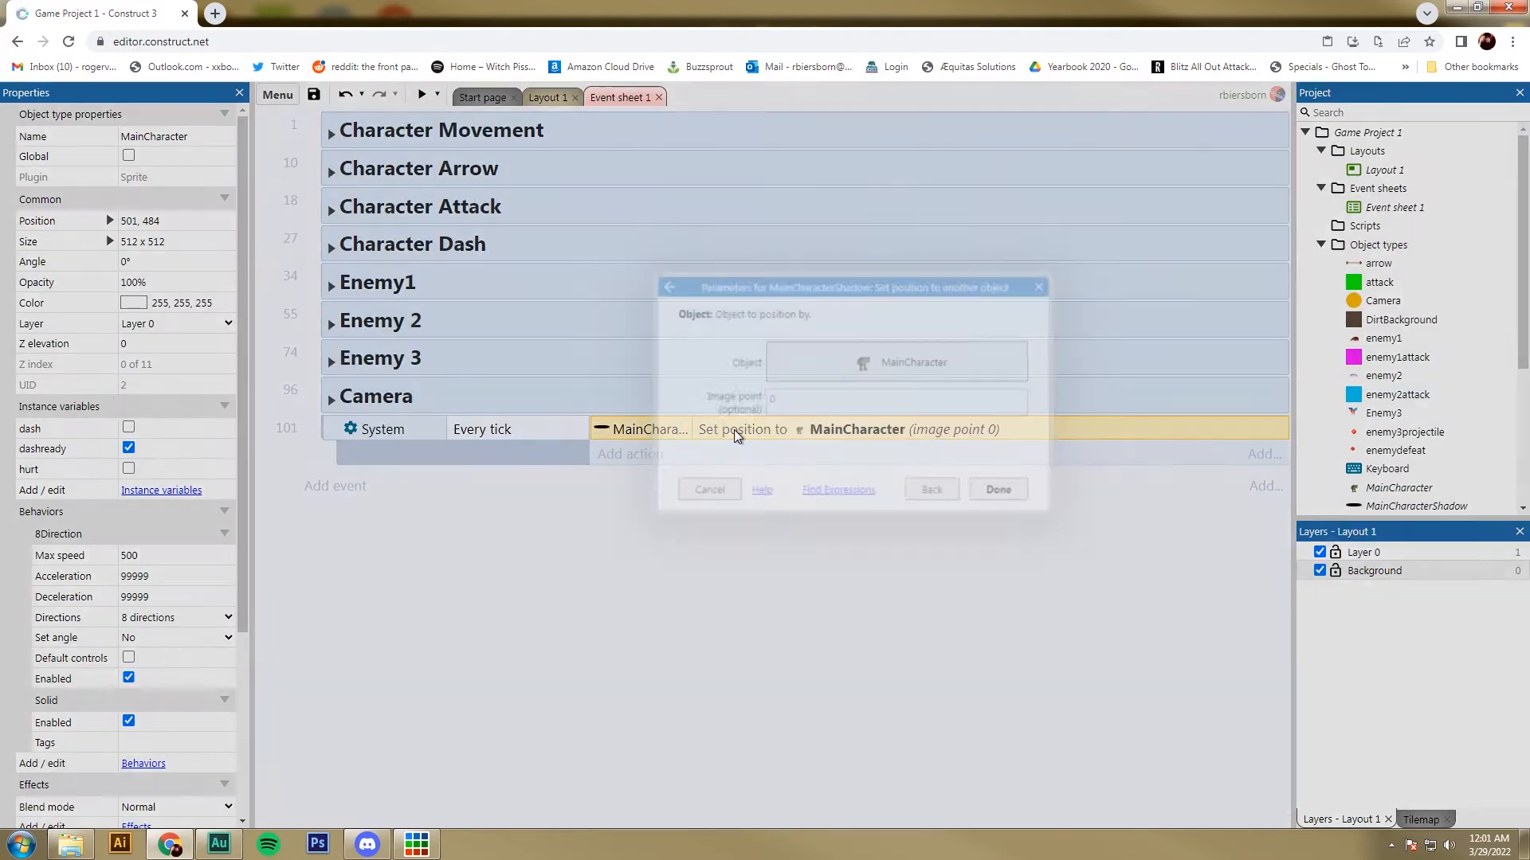
drag(773, 401, 768, 401)
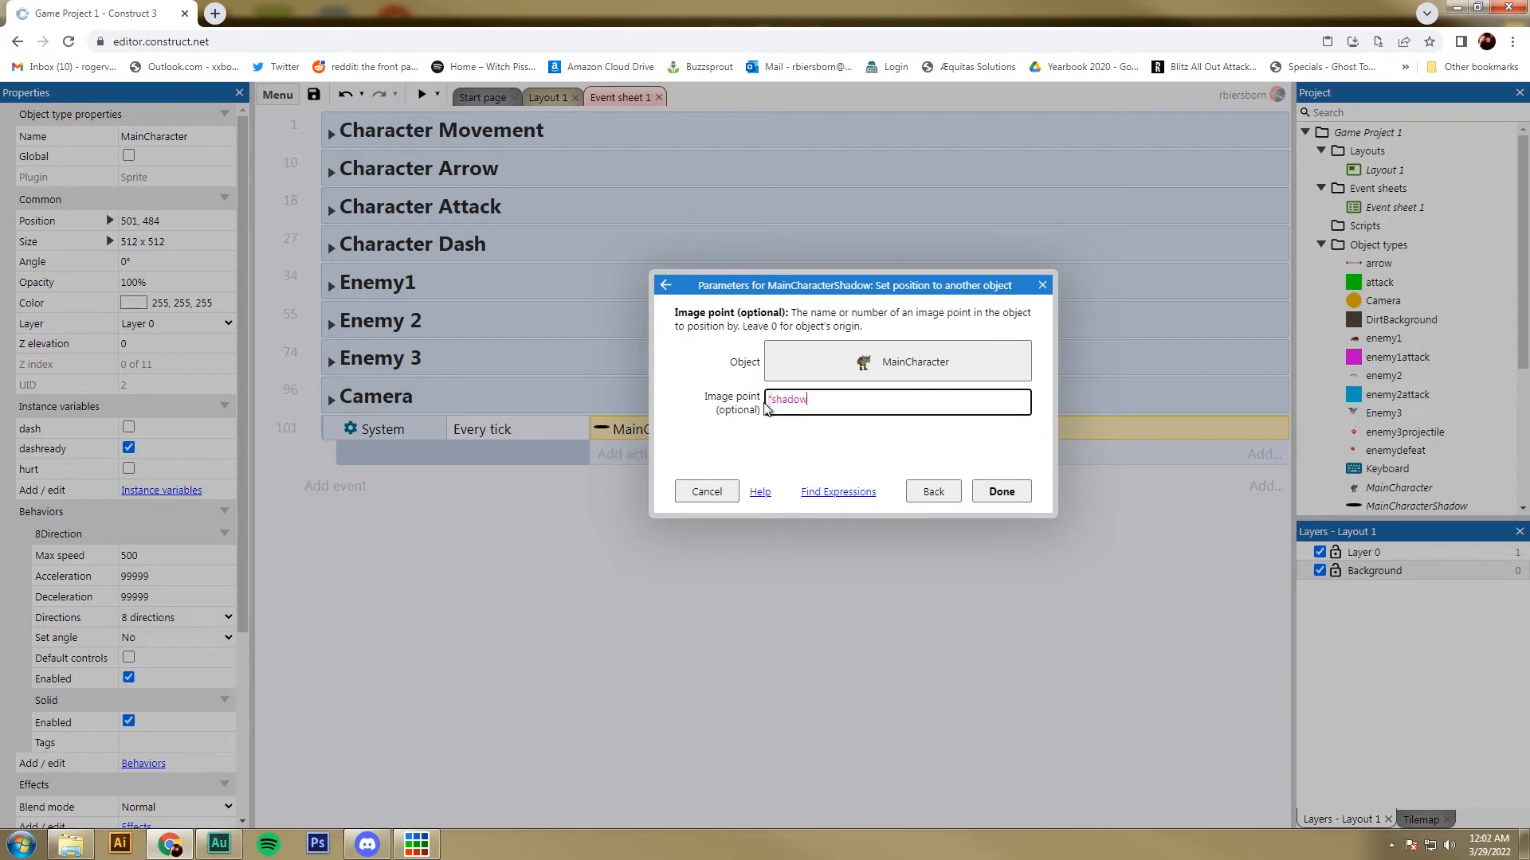
click(794, 440)
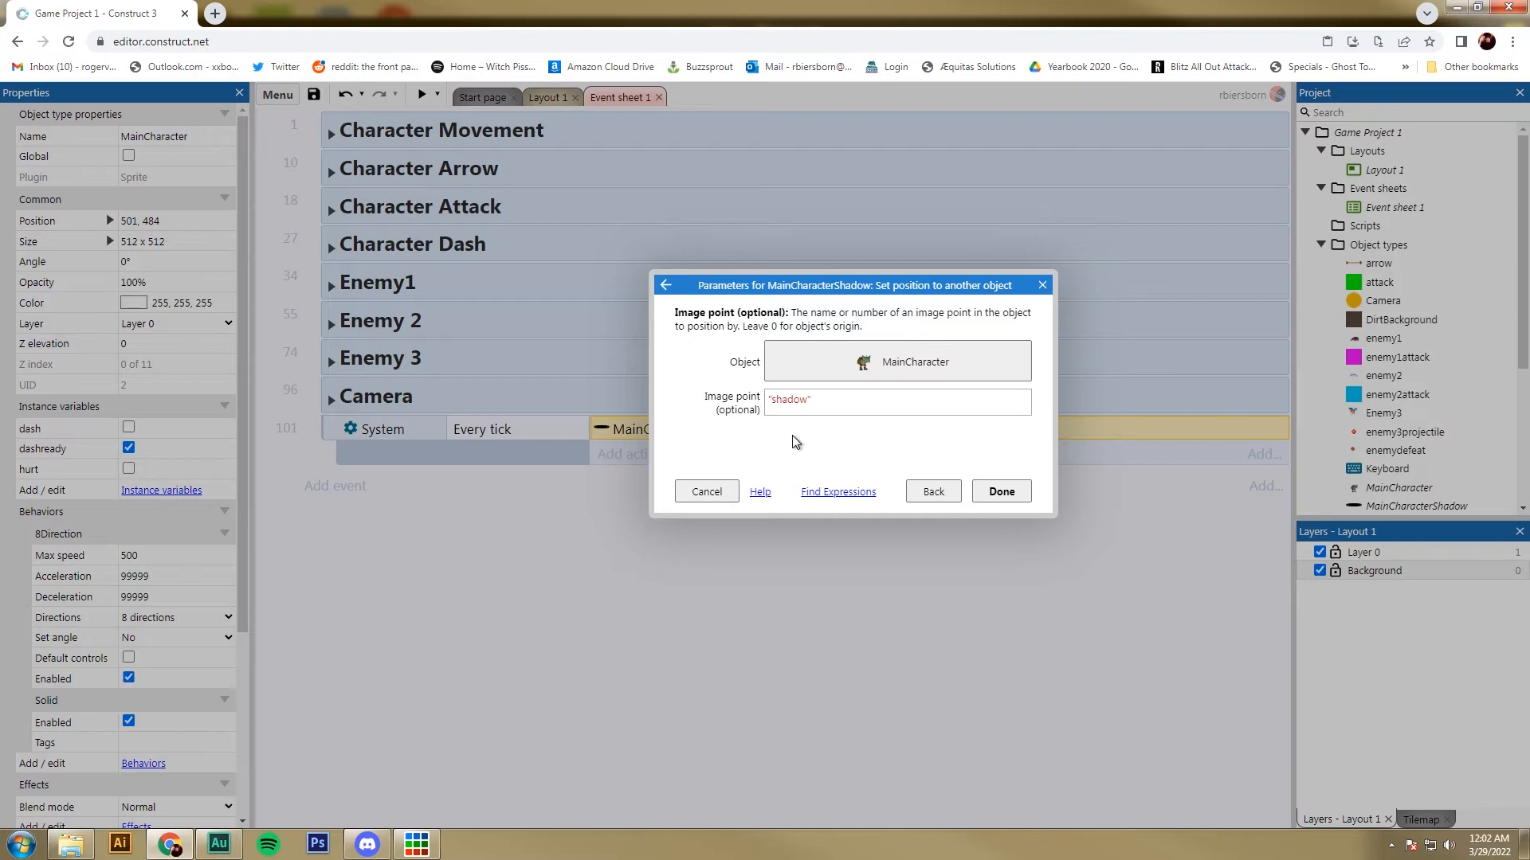
click(1001, 492)
Preview the game and move the character in all directions to check the shadow's placement under its feet.
click(421, 94)
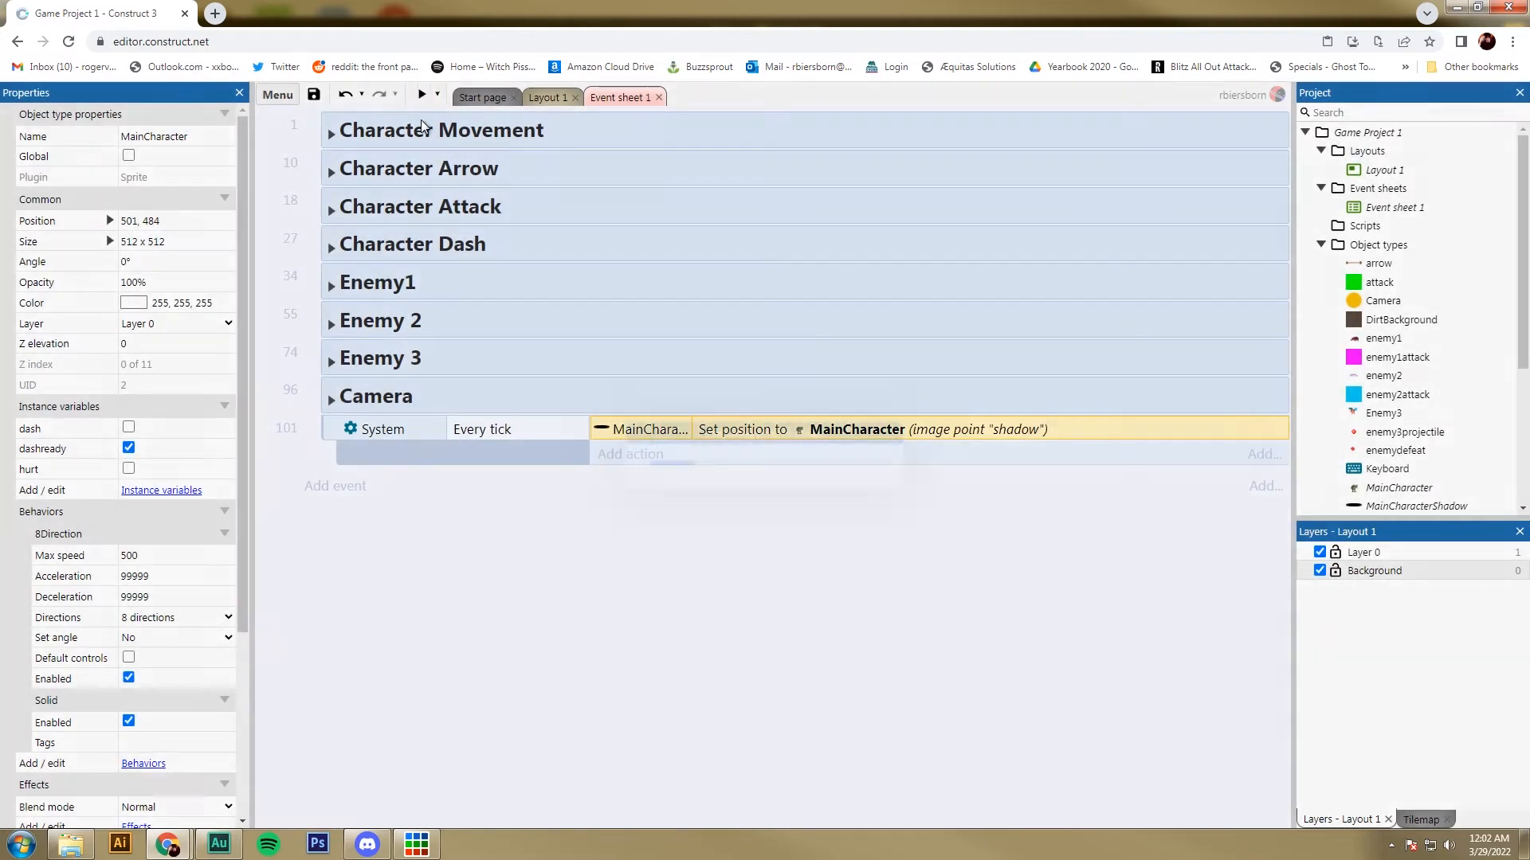
key(Right)
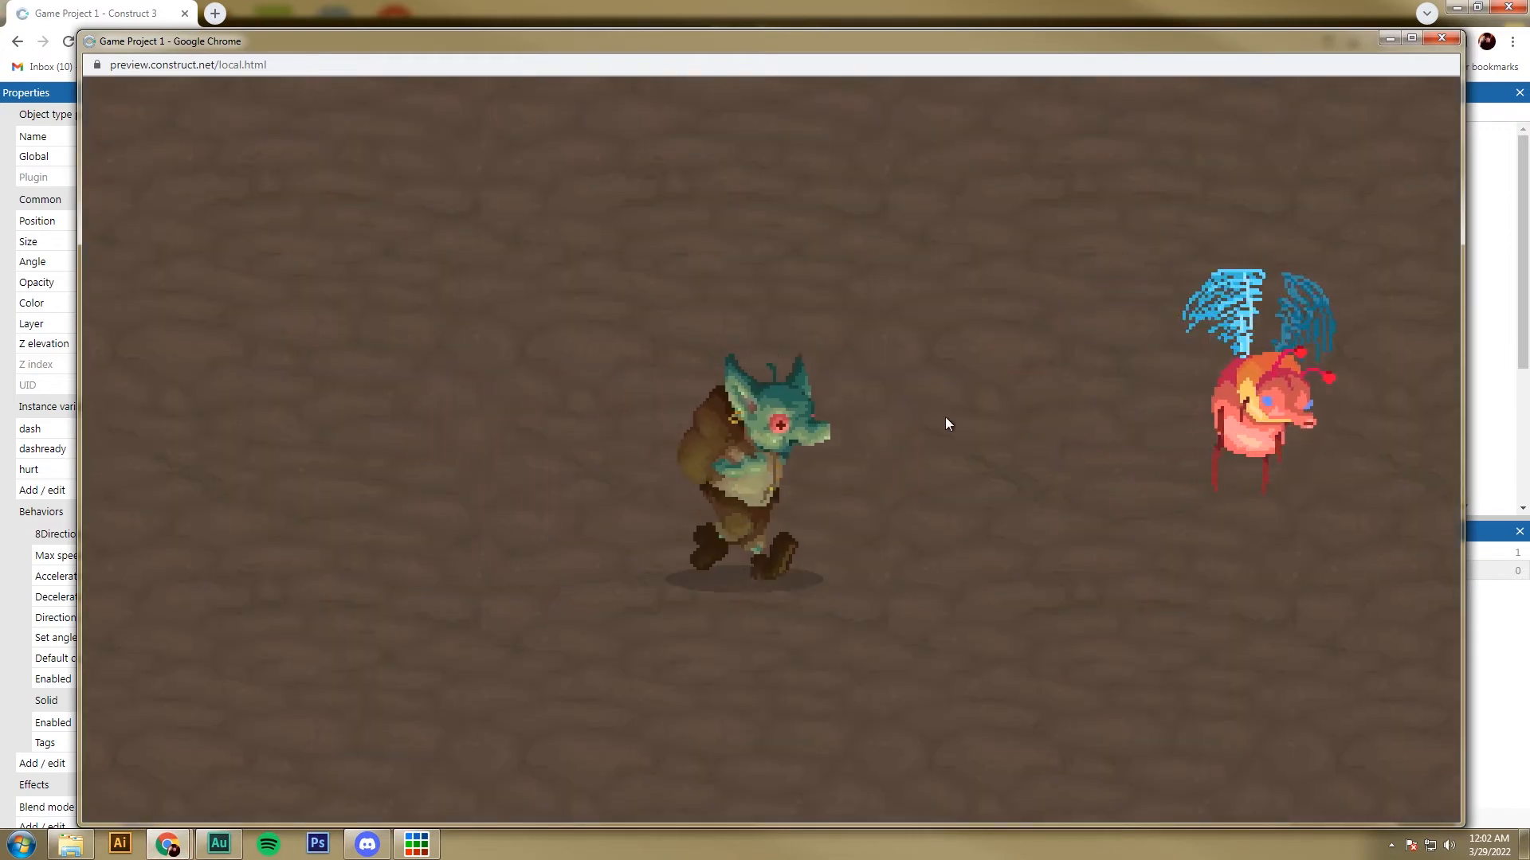
key(Left)
key(Right)
key(Up)
key(Down)
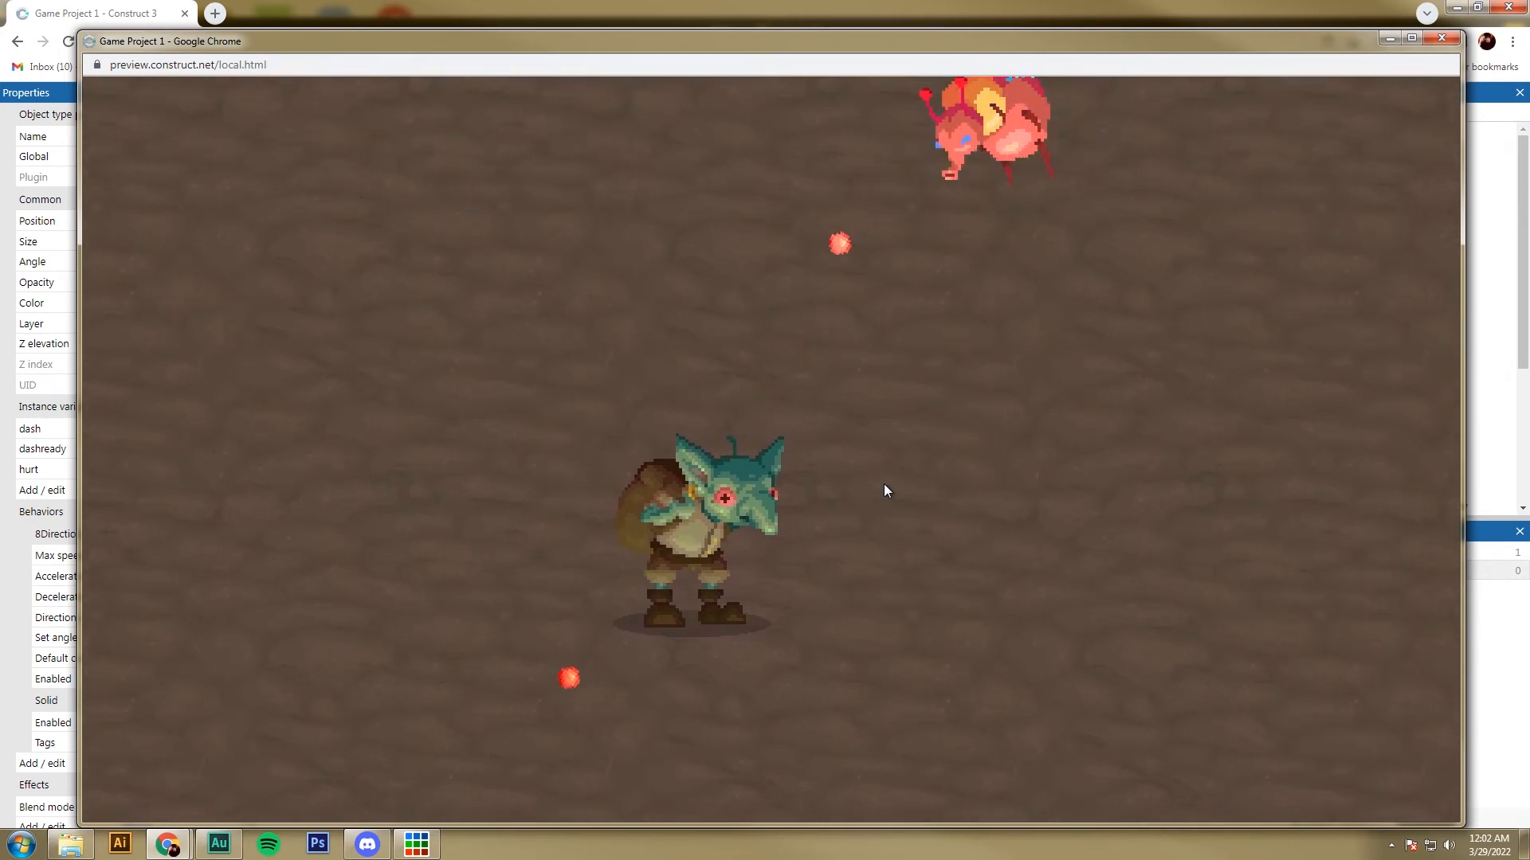
key(Right)
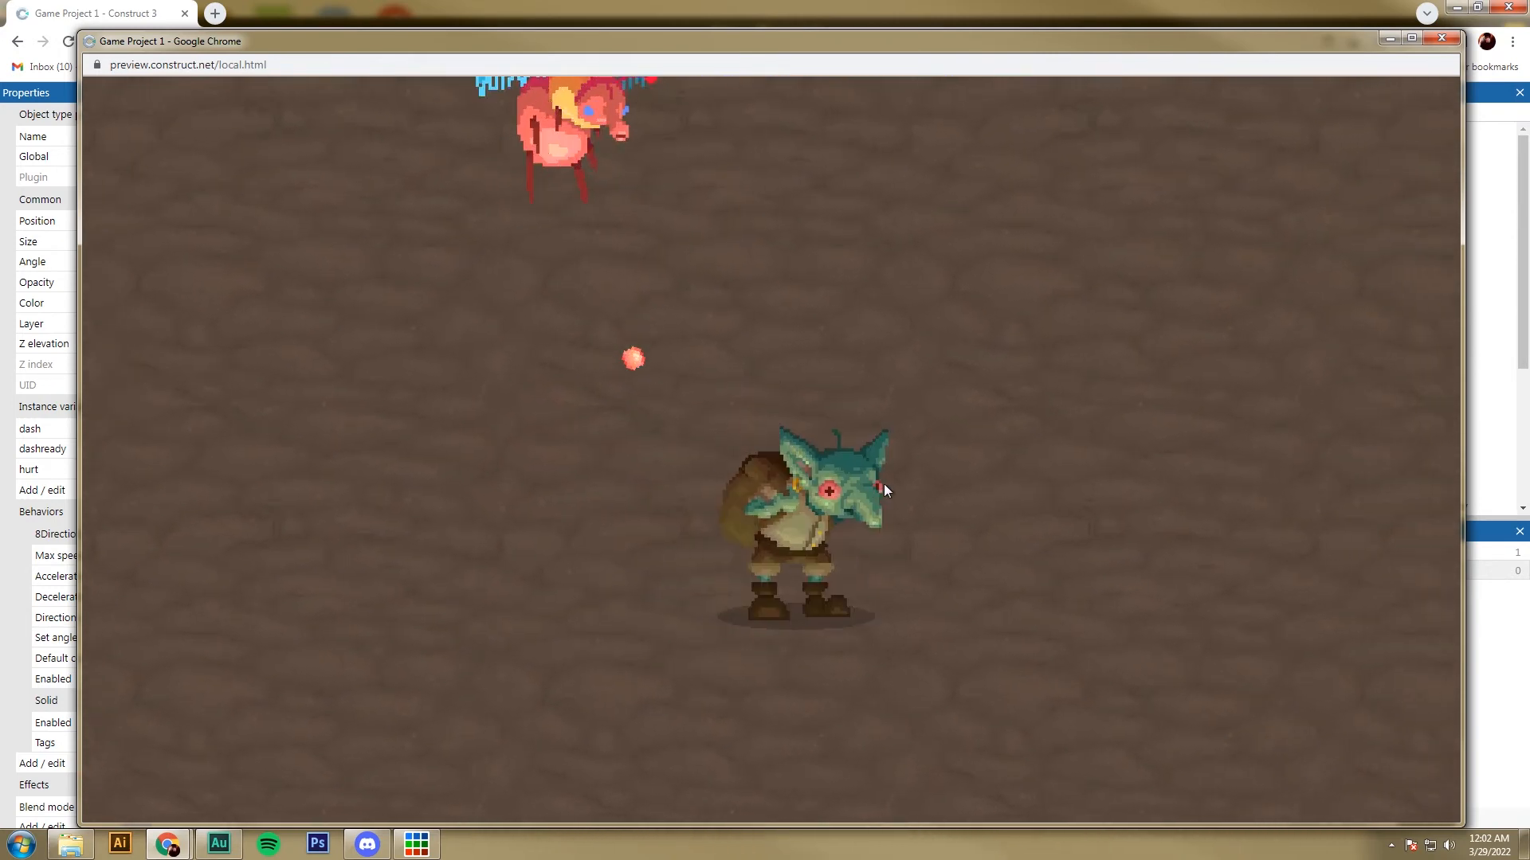
key(Left)
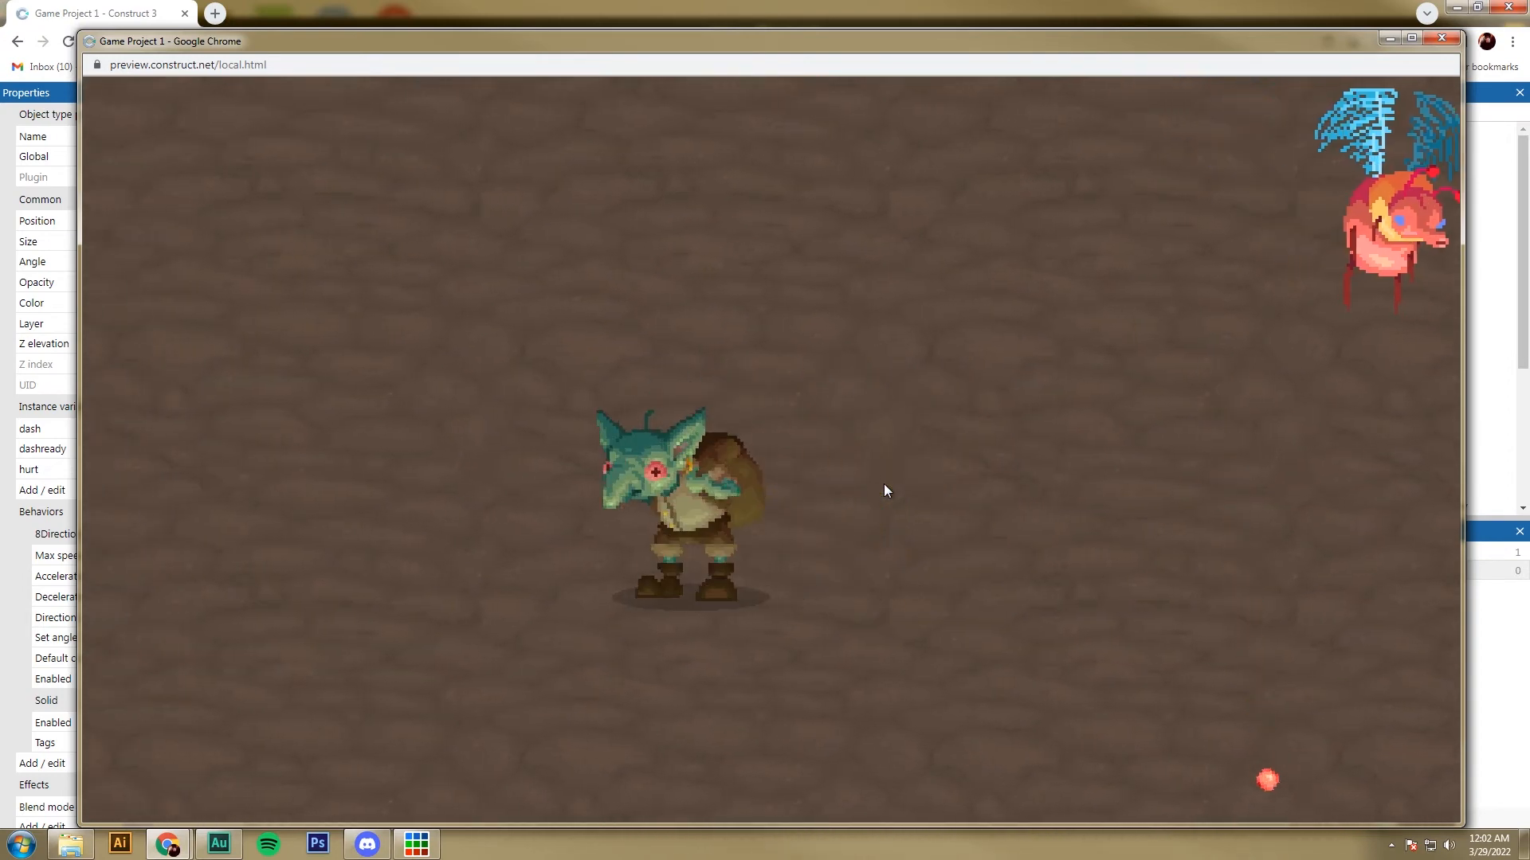
click(1441, 37)
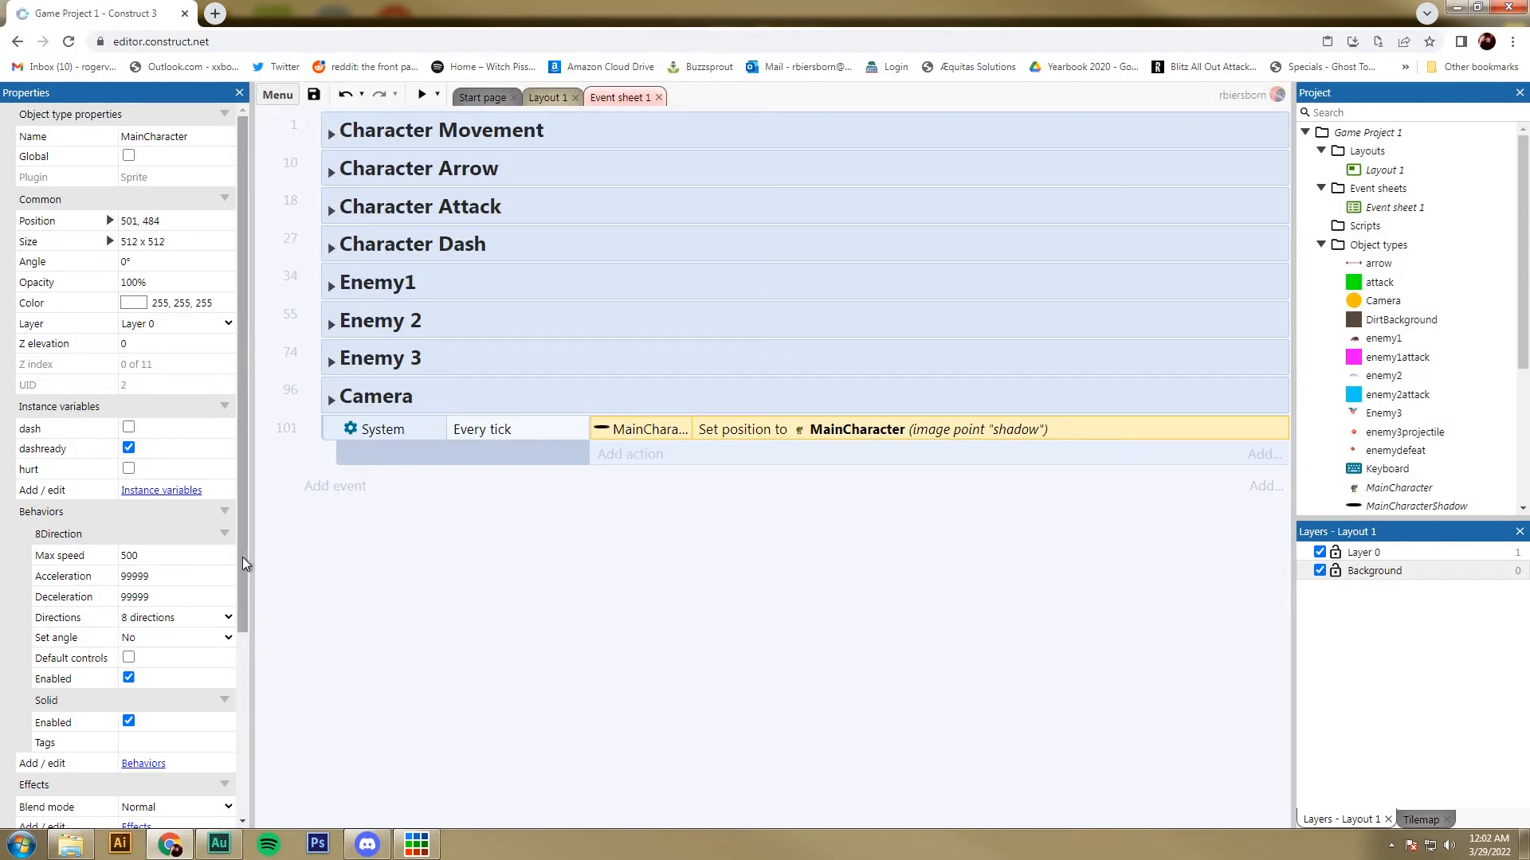
Move MainCharacter away from its shadow in Layout 1 and create a container for it that includes MainCharacterShadow.
click(563, 98)
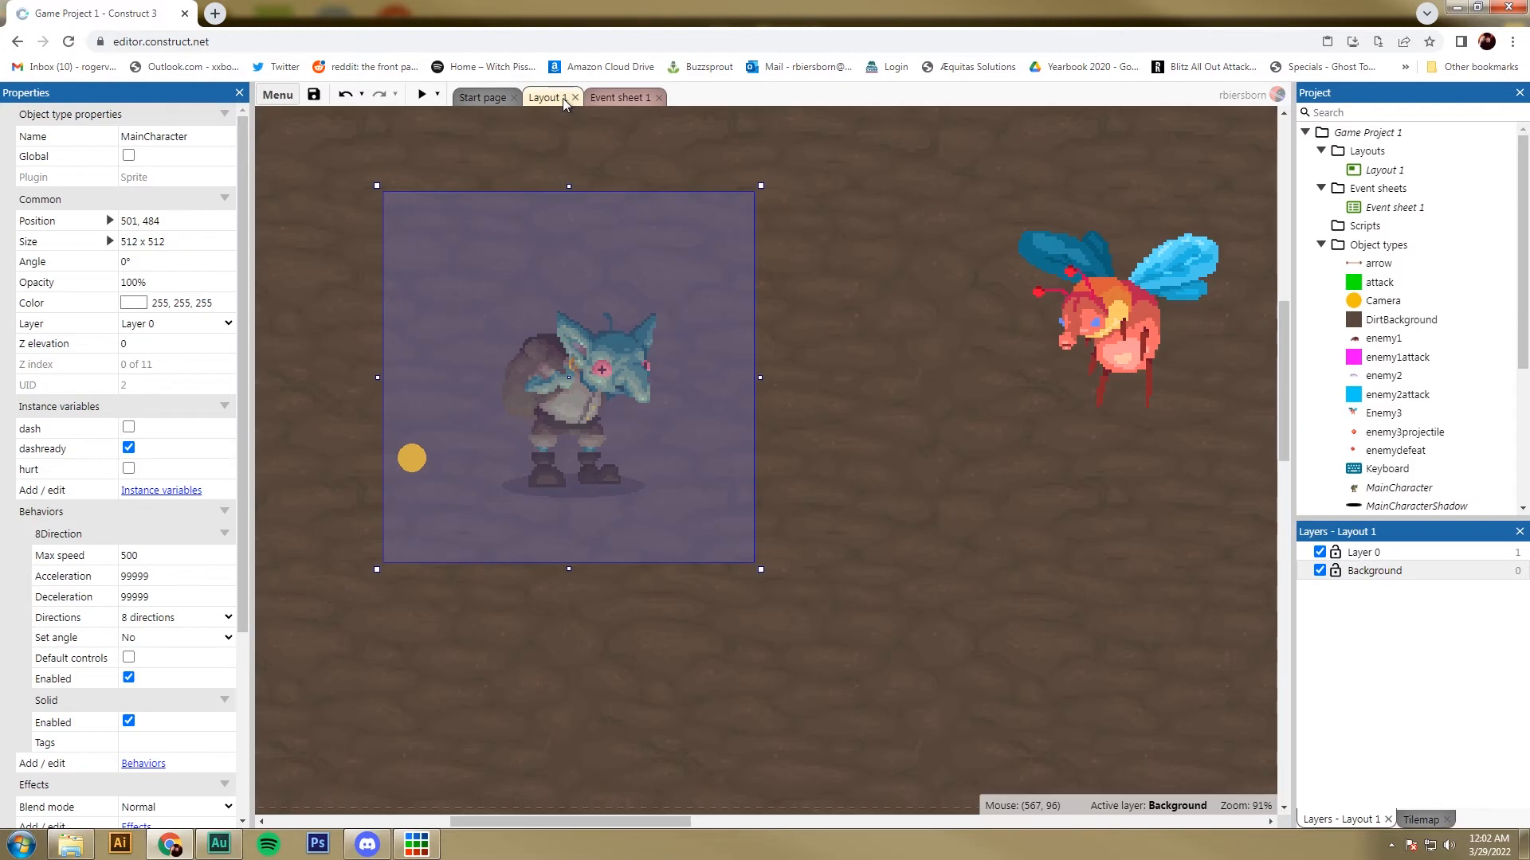
drag(589, 421, 622, 362)
drag(244, 311, 231, 514)
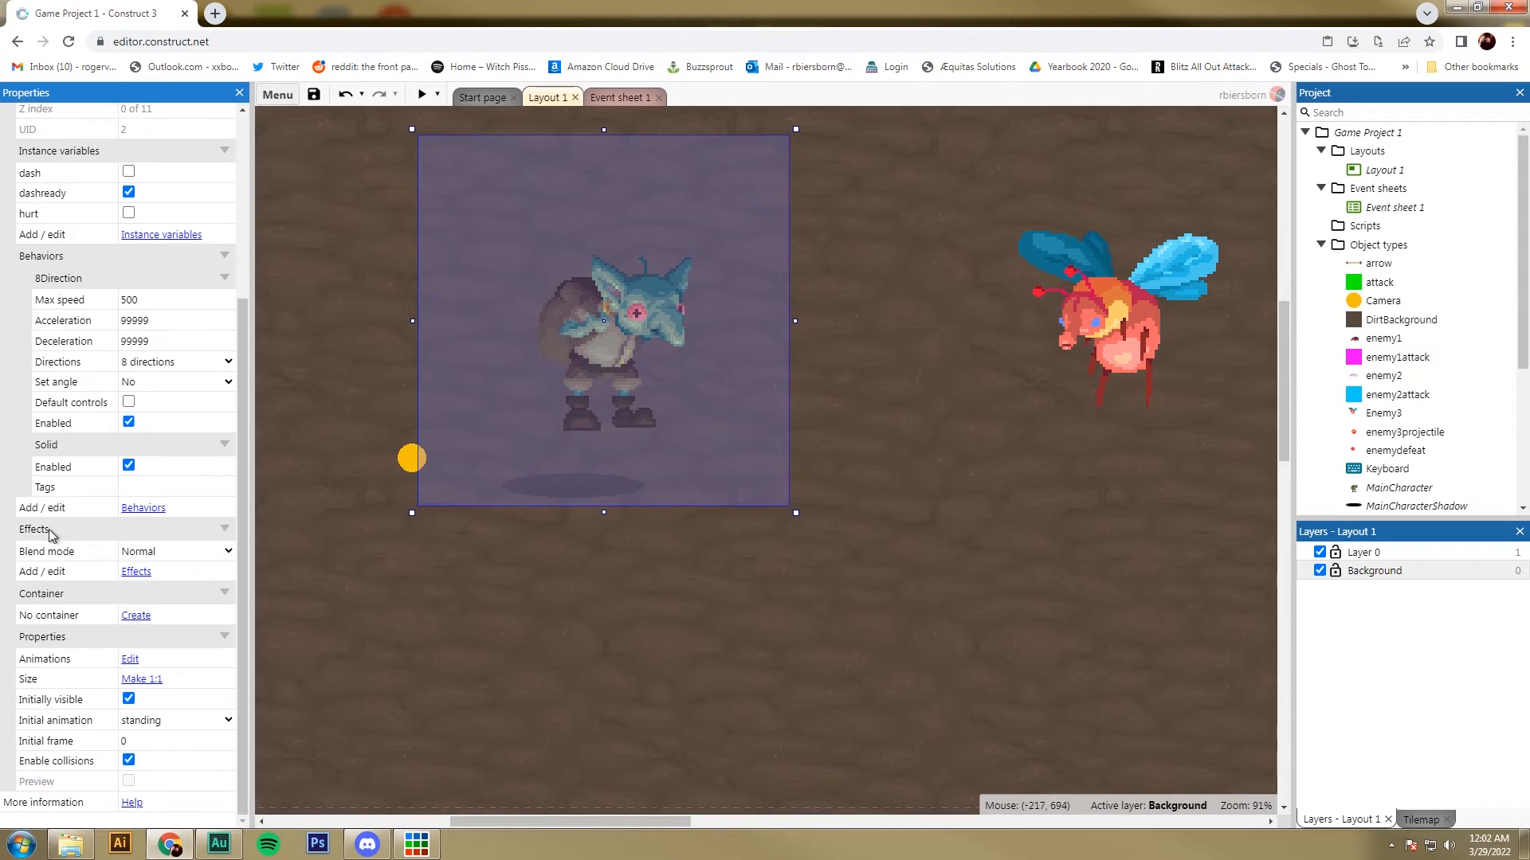
click(67, 599)
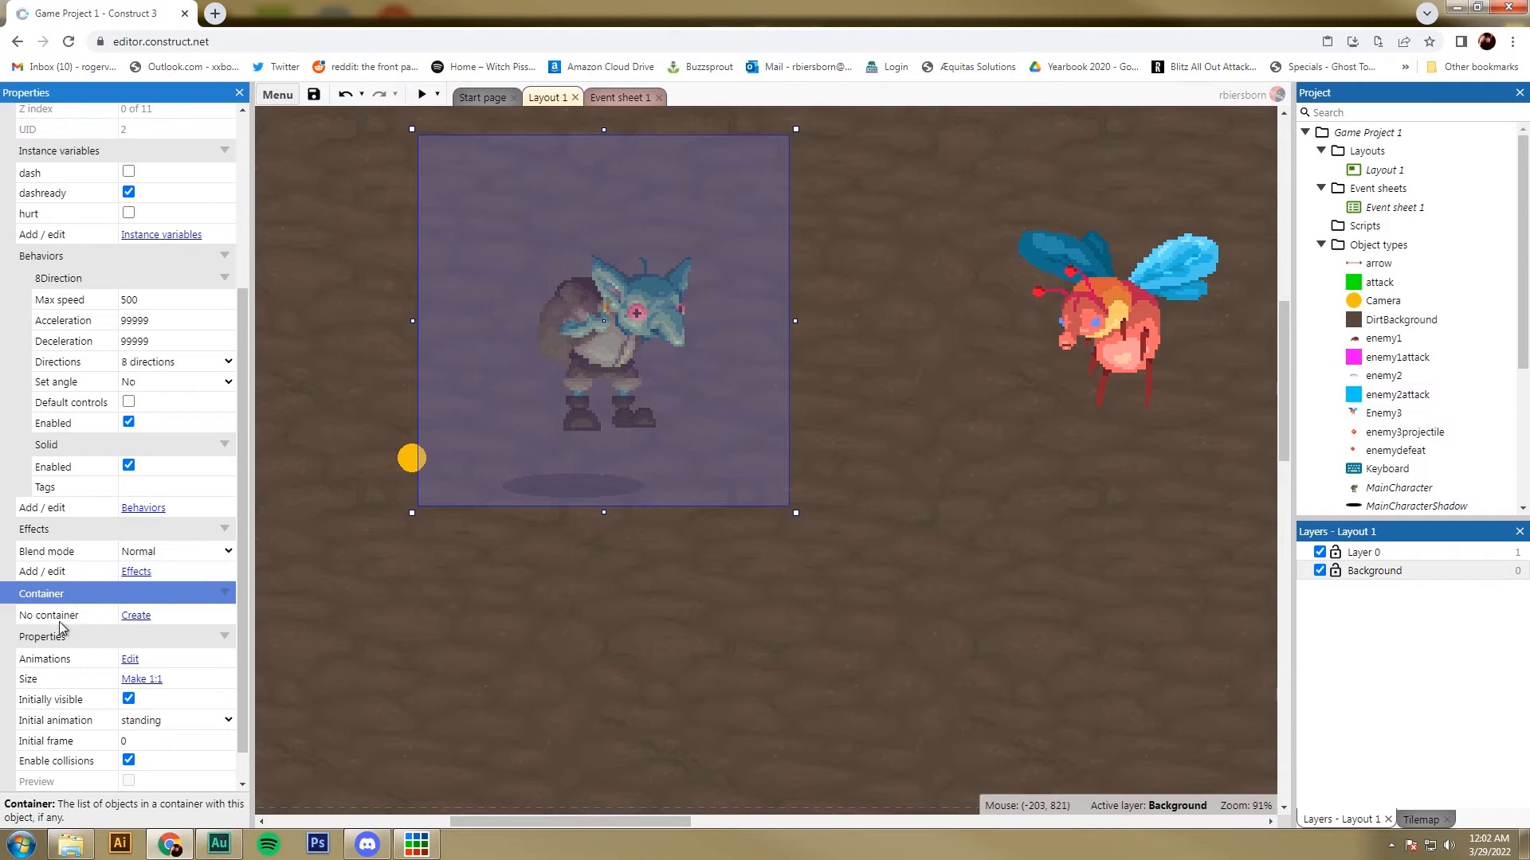
click(62, 624)
click(137, 616)
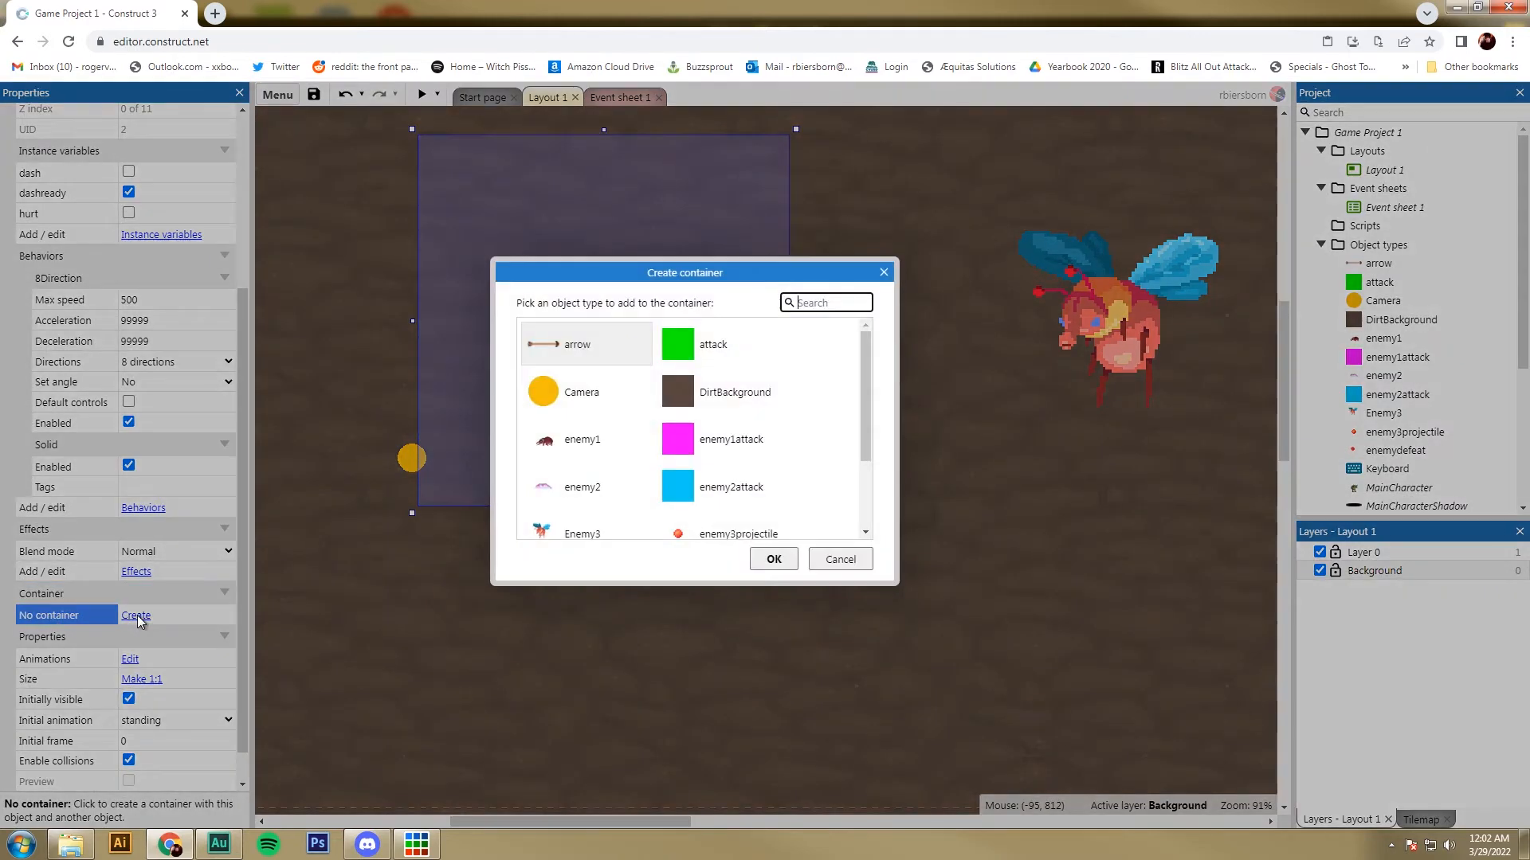
drag(863, 362, 804, 472)
click(728, 473)
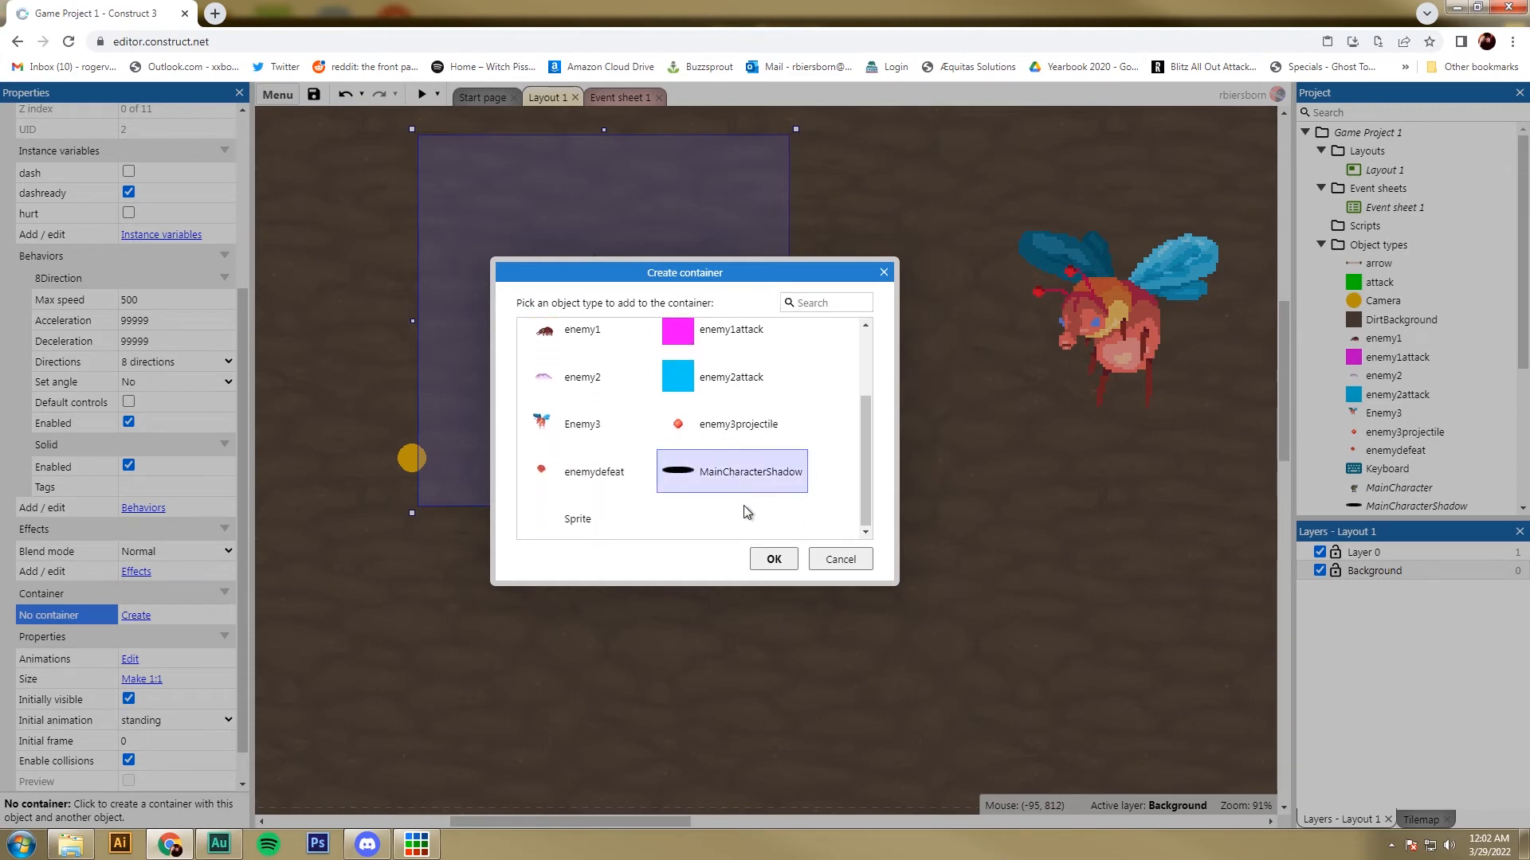
double_click(744, 479)
Reposition the main character to about 506, 455, its shadow just below the feet, and Enemy3 to about 1213, 415.
drag(571, 351, 519, 336)
click(596, 495)
drag(595, 494, 596, 542)
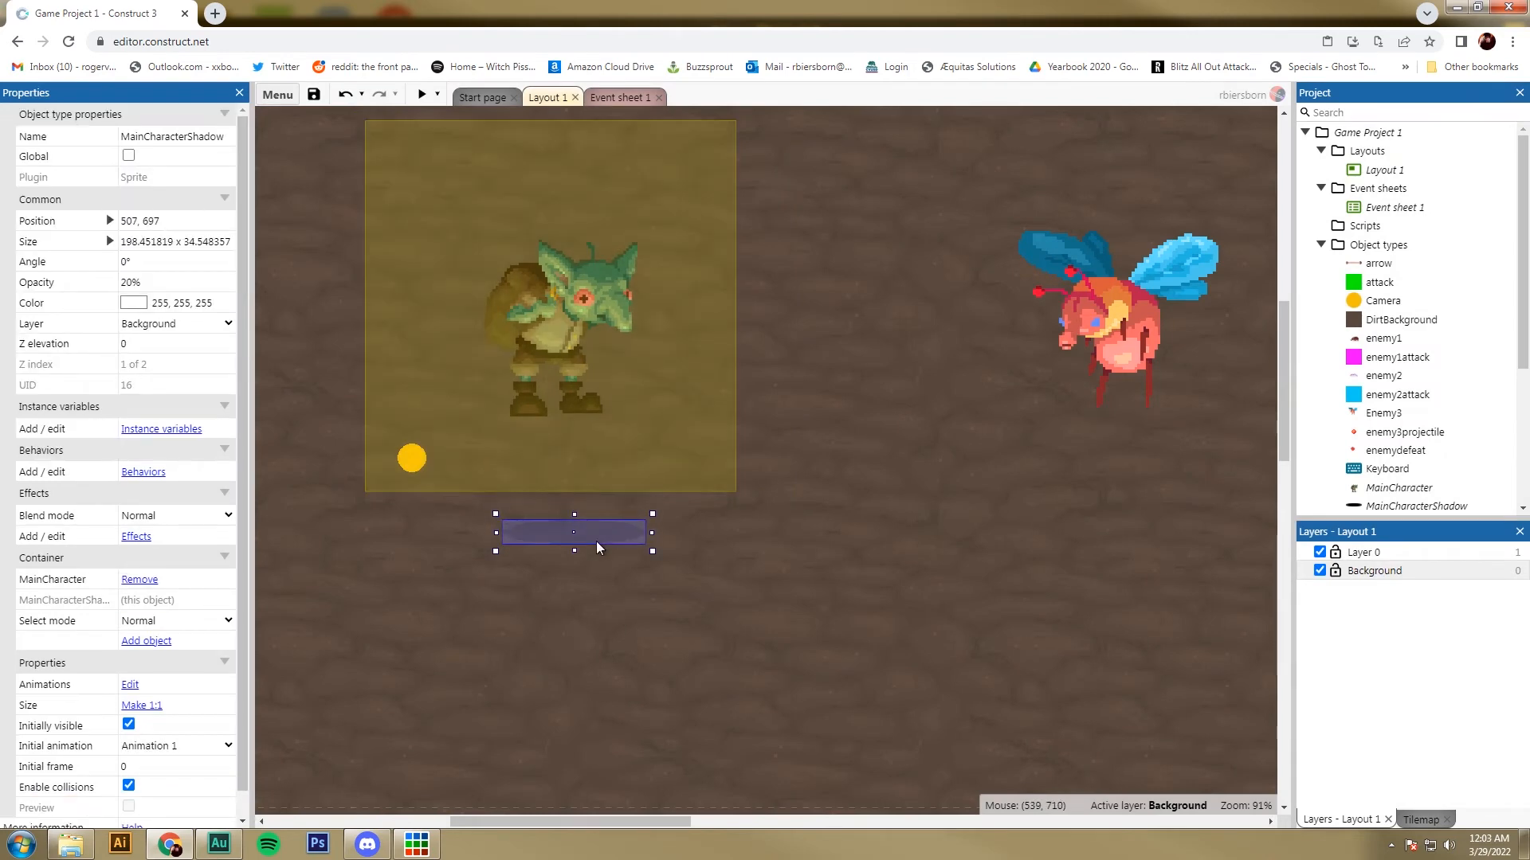
click(586, 375)
click(604, 537)
drag(578, 406, 626, 430)
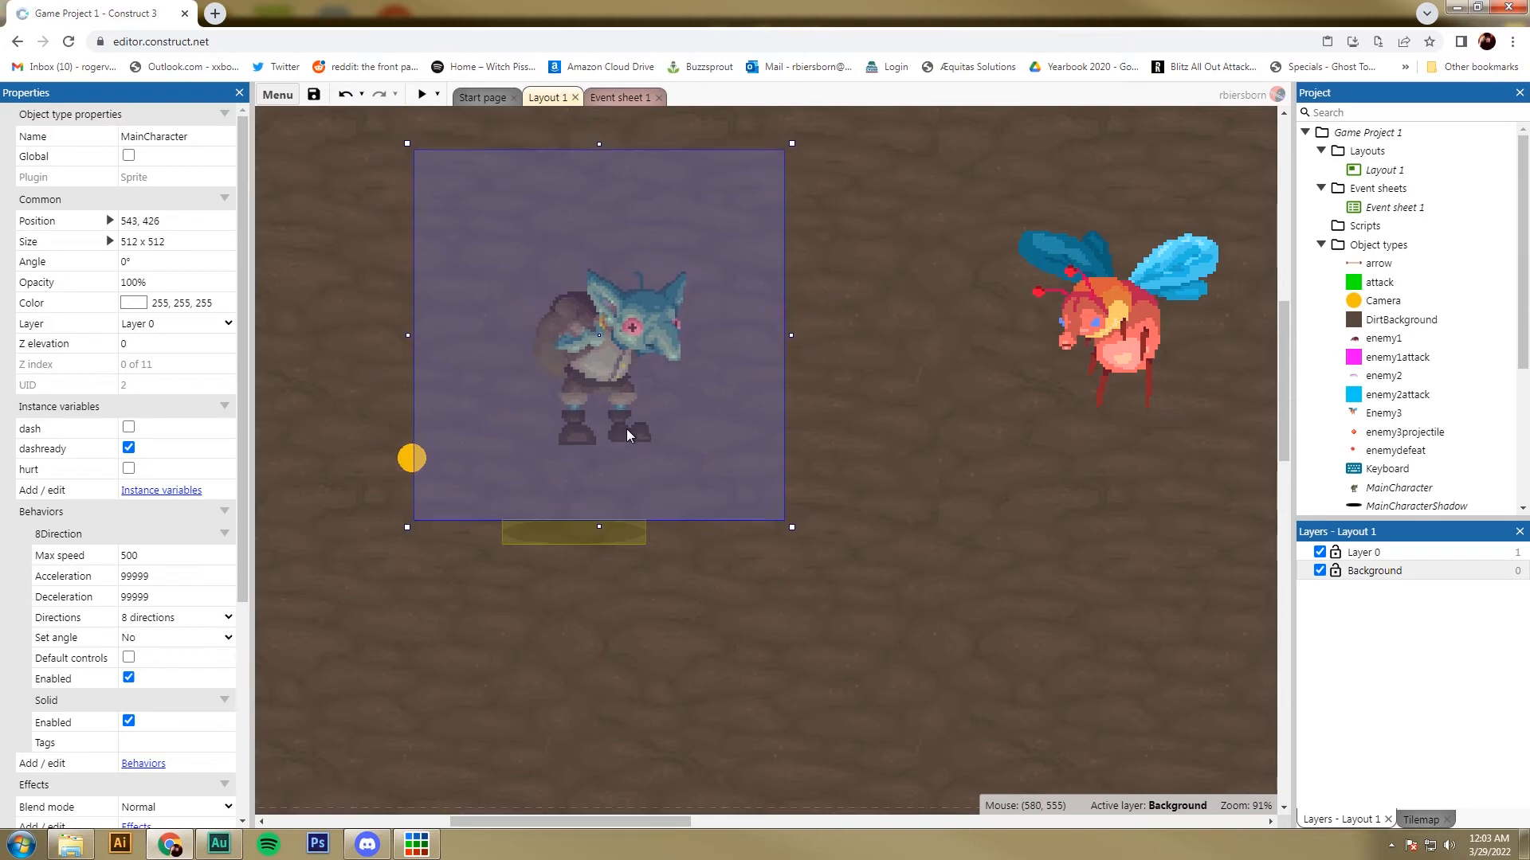
click(623, 542)
drag(615, 402, 609, 390)
mouse_move(613, 531)
mouse_down()
mouse_move(625, 505)
mouse_move(633, 521)
mouse_up()
mouse_move(623, 400)
mouse_down()
mouse_move(624, 456)
mouse_move(621, 420)
mouse_up()
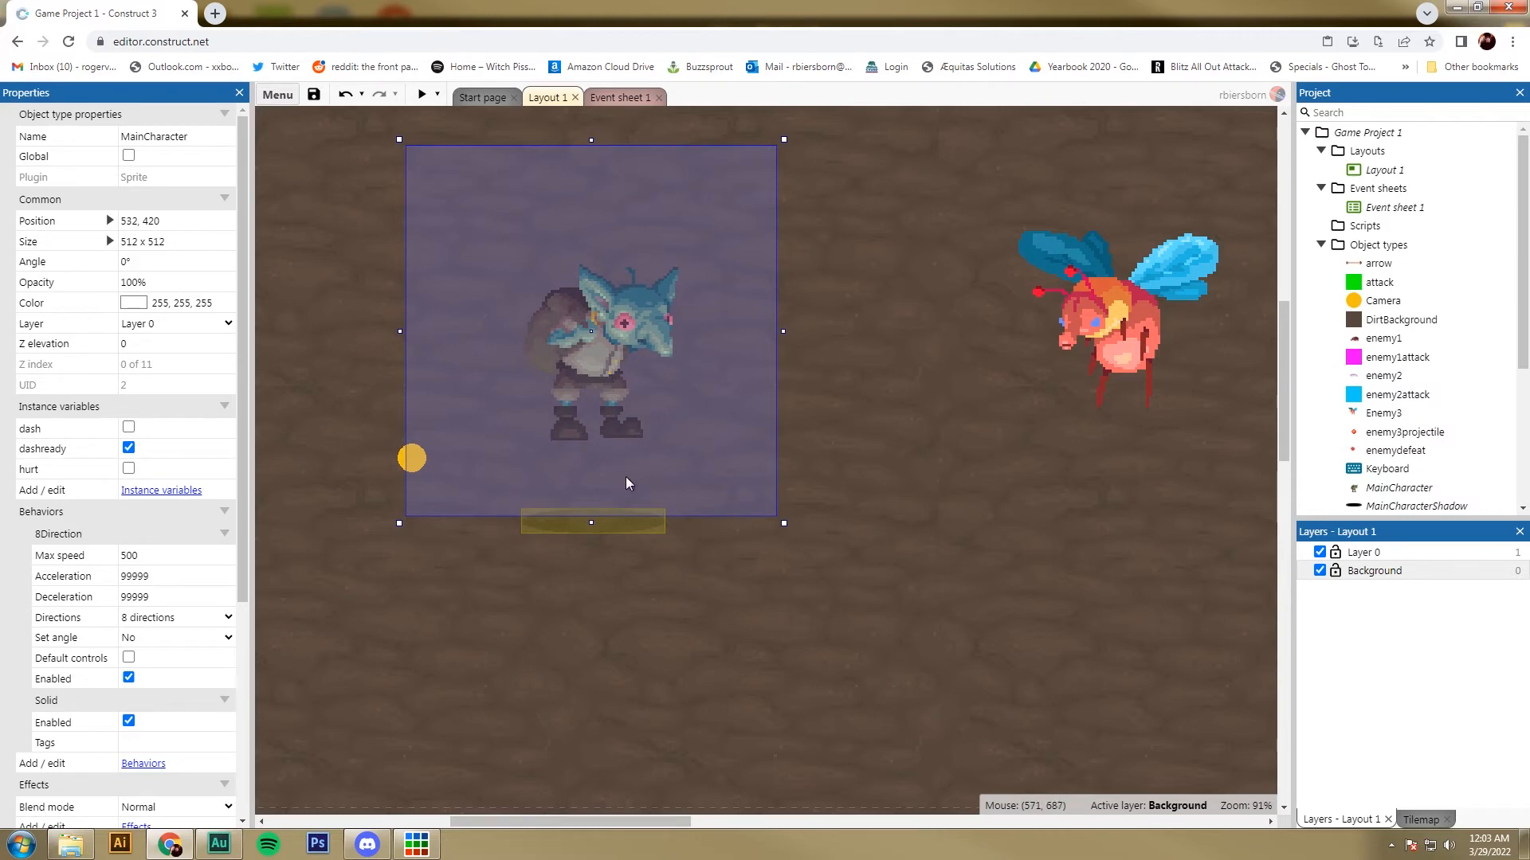
drag(615, 409, 596, 429)
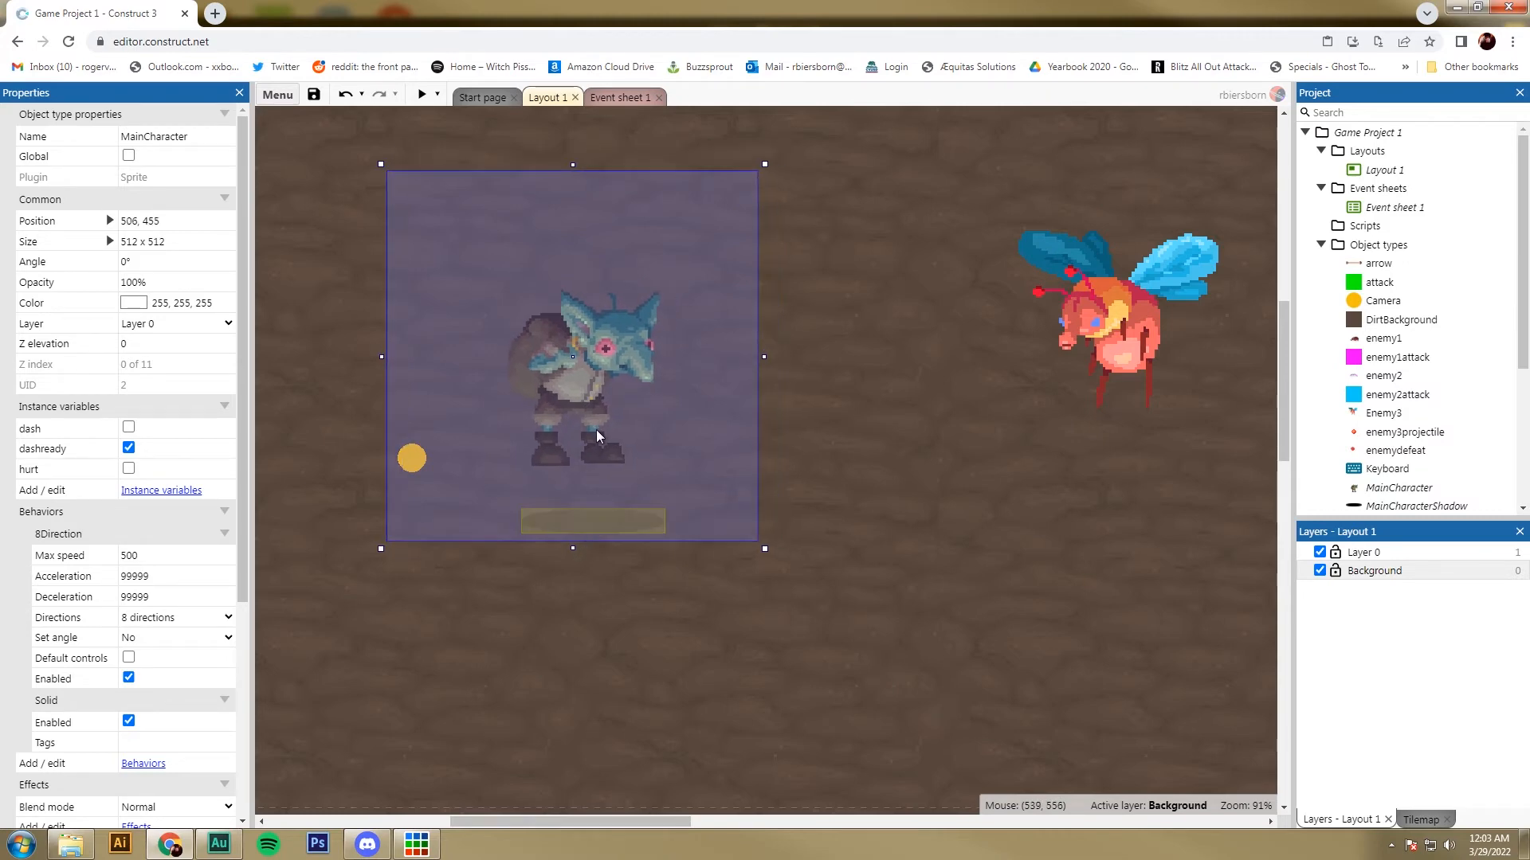
drag(1112, 364, 1068, 333)
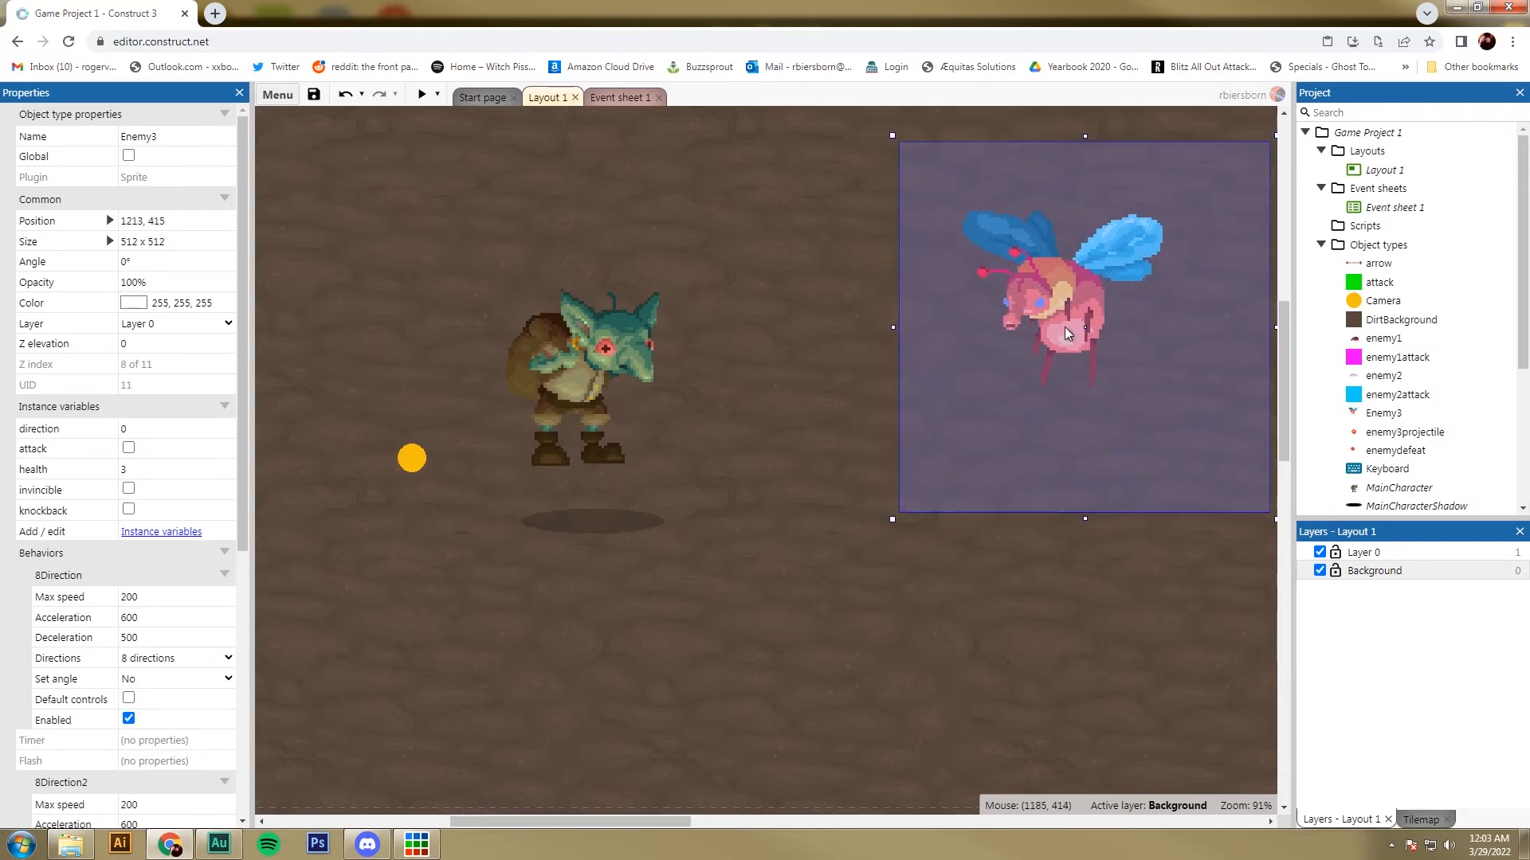
Preview the layout and move the character around to check that the contained shadow still follows it.
click(421, 95)
key(Right)
key(Down)
key(space)
key(Left)
key(Up)
key(Right)
key(Down)
key(space)
key(Left)
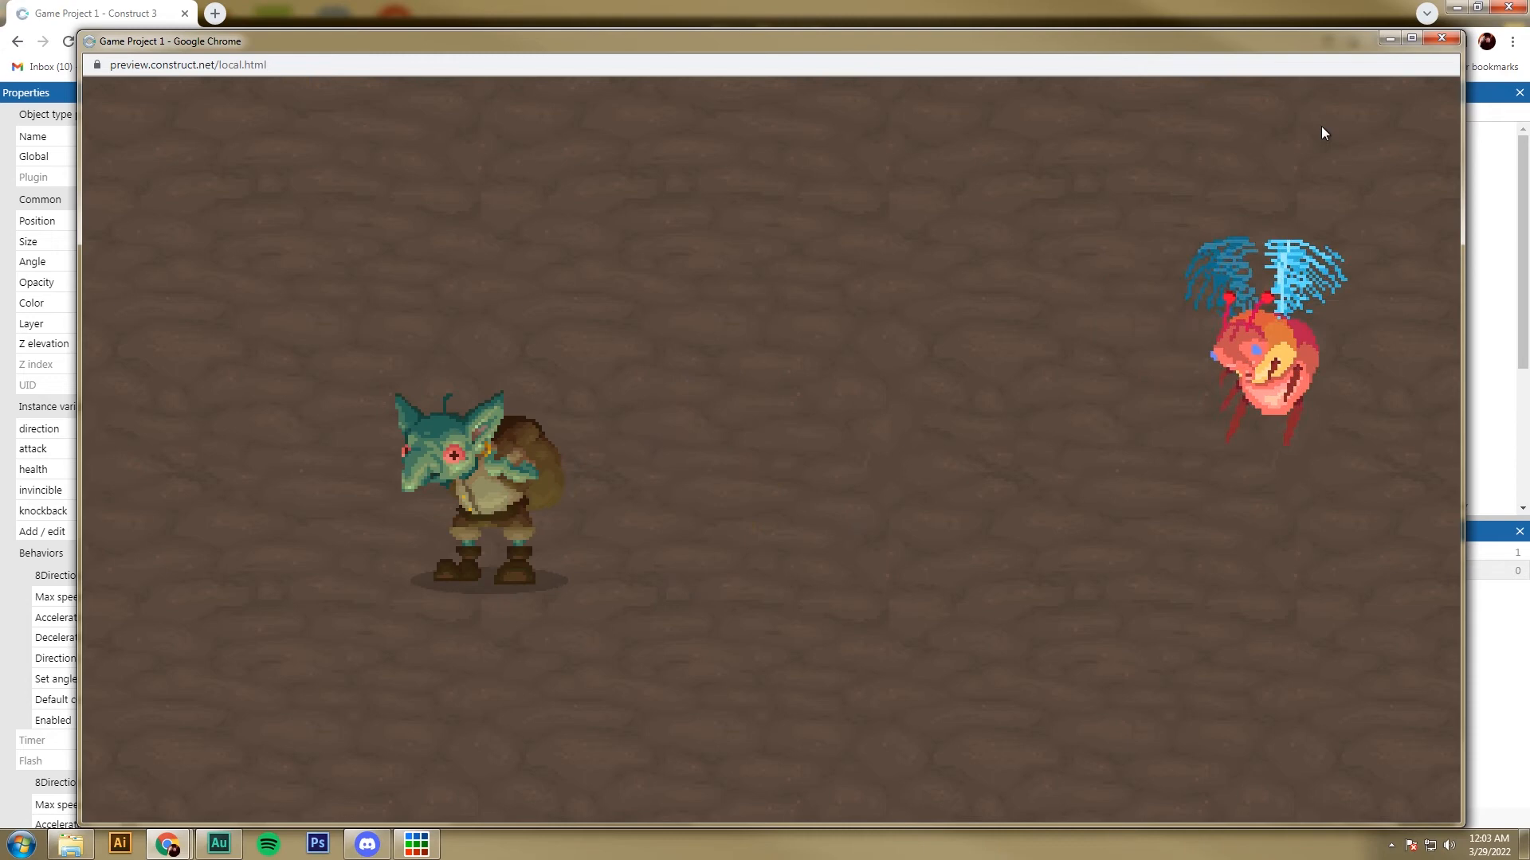
click(1450, 43)
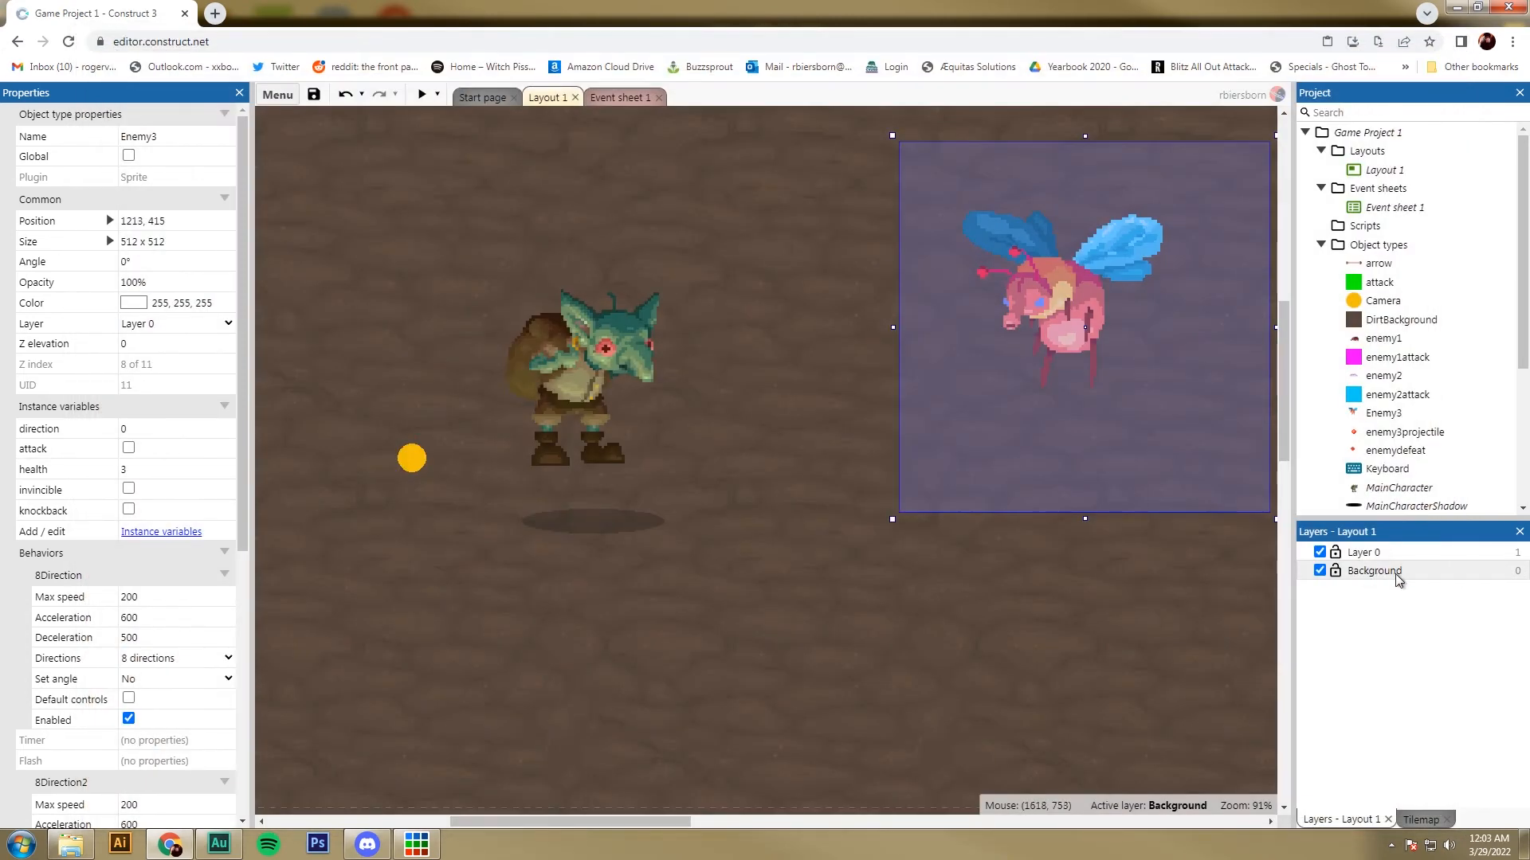
Insert a new sprite named Enemy3Shadow on the Background layer, placing it at about 800, 697 in the layout.
click(1367, 571)
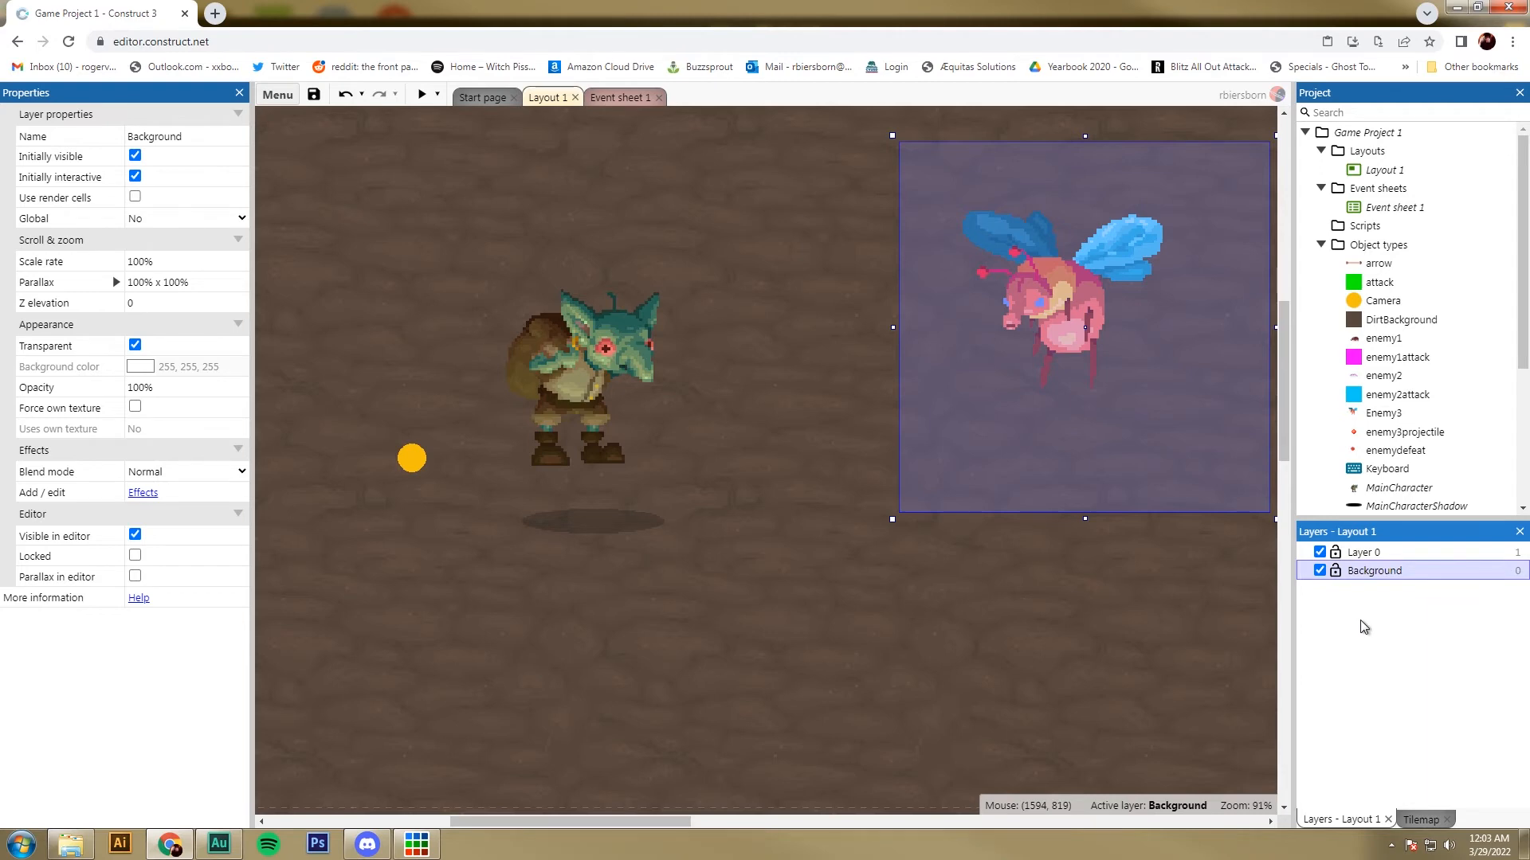
right_click(739, 581)
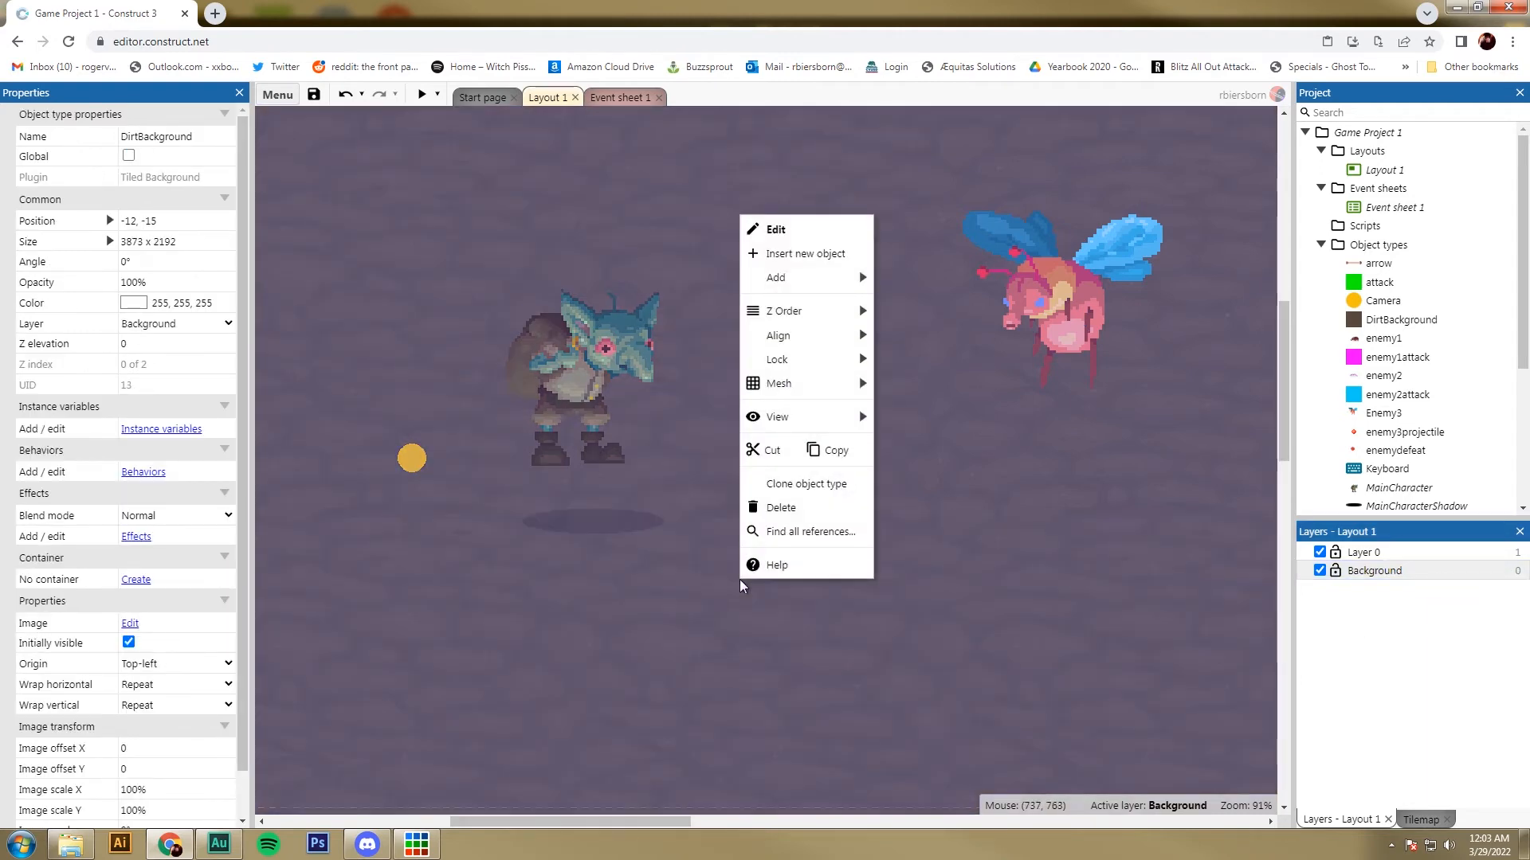
click(788, 255)
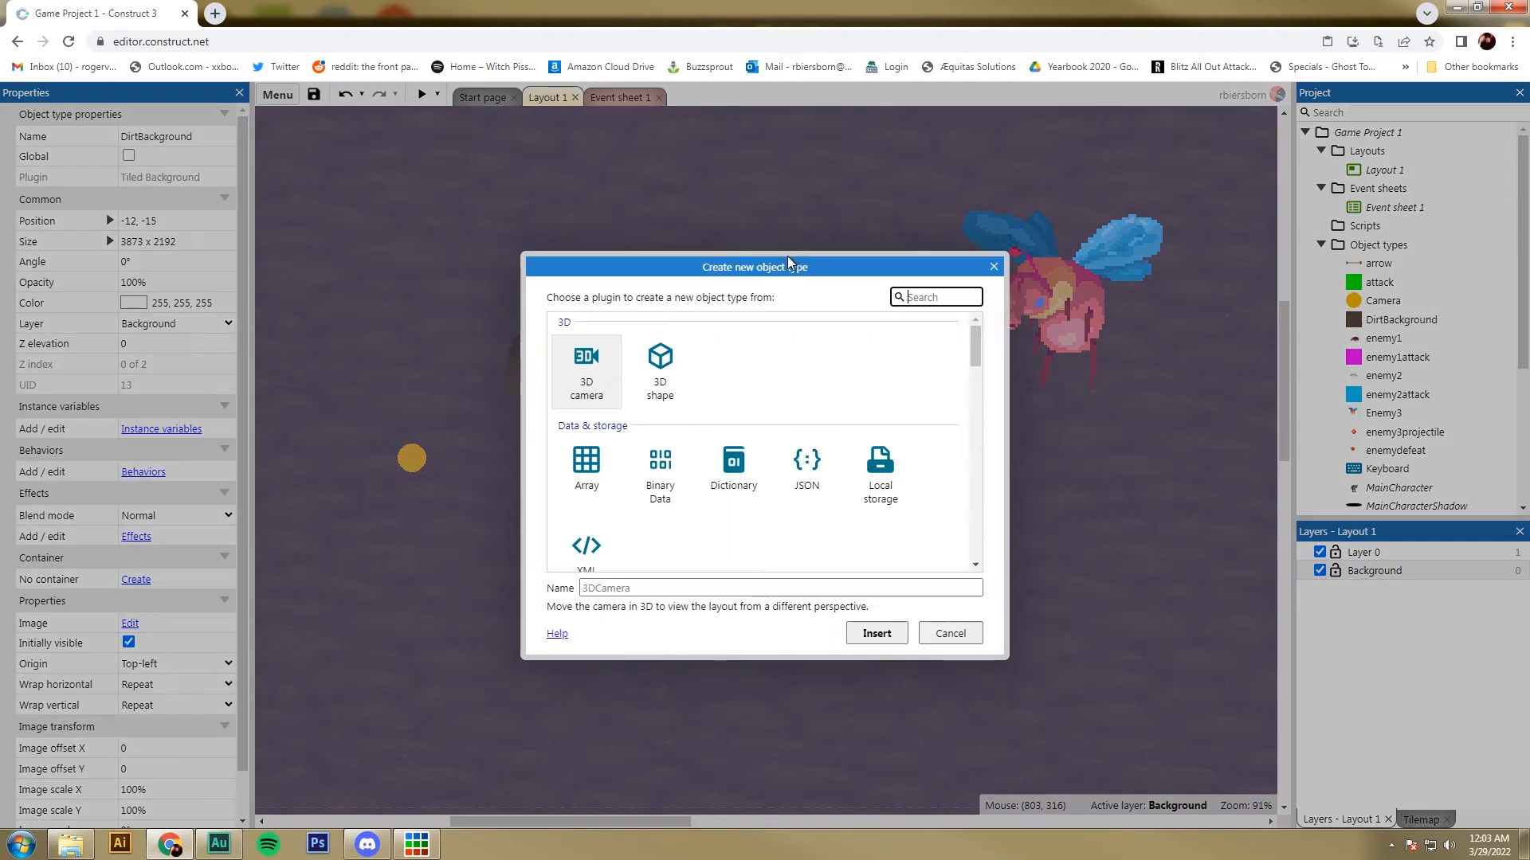
scroll(757, 511, down, 3)
scroll(757, 519, down, 1)
click(807, 513)
click(769, 587)
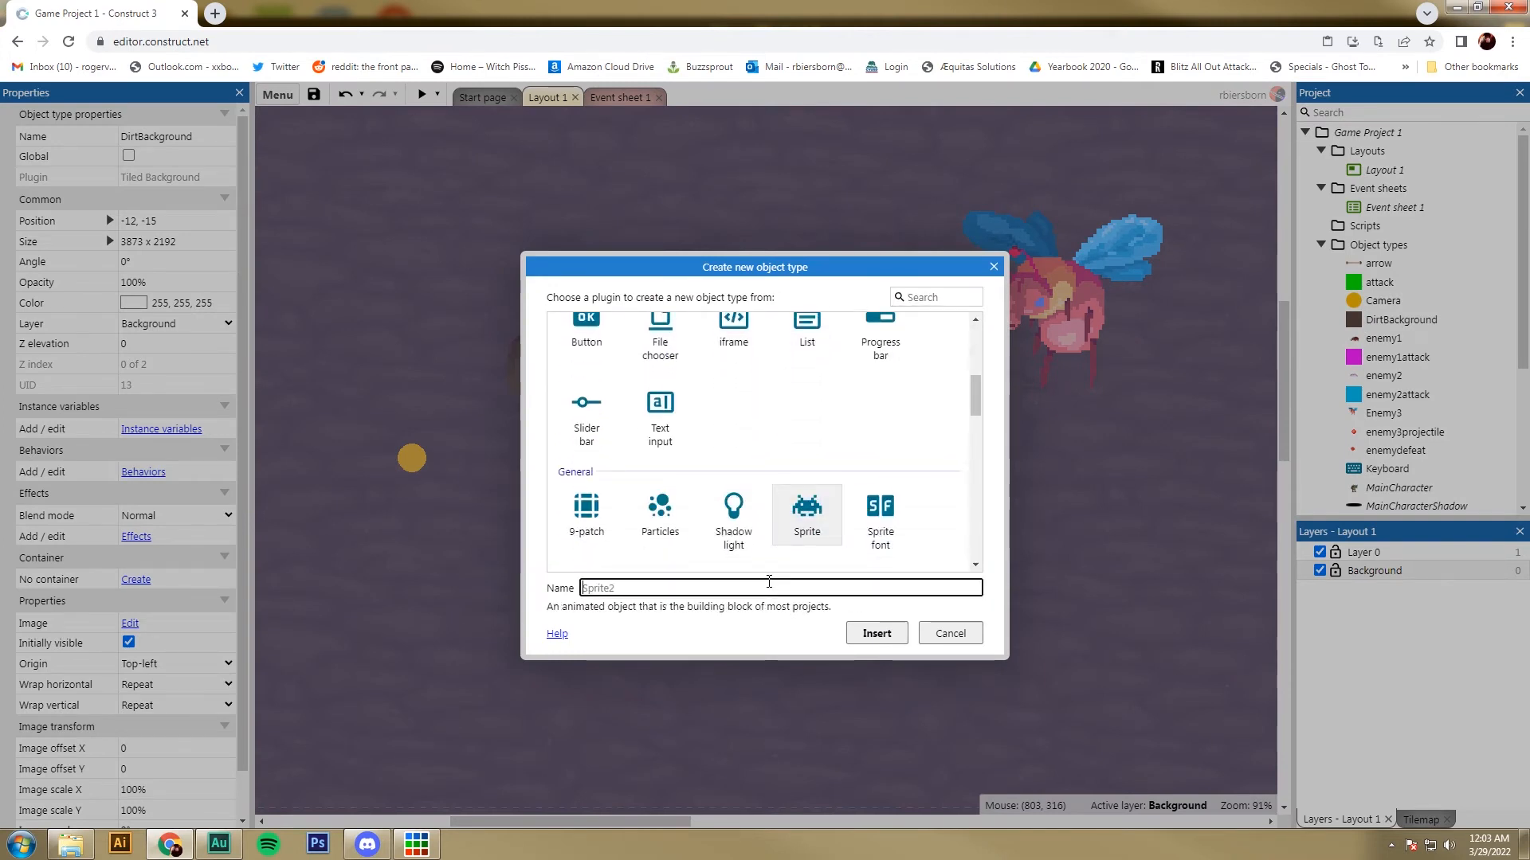
text(Enemy)
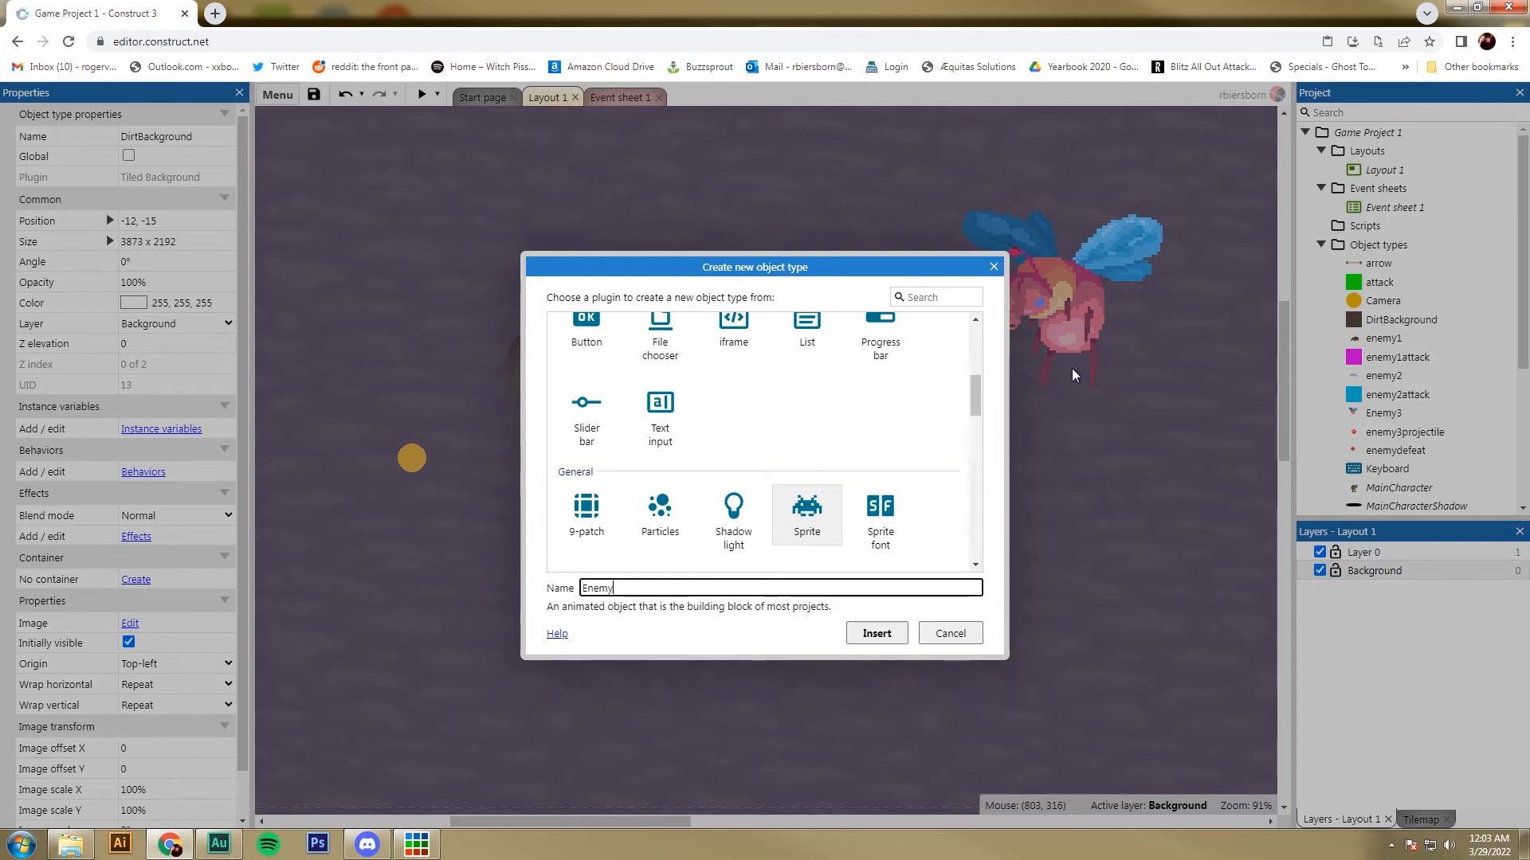
text(3Shadow)
key(Return)
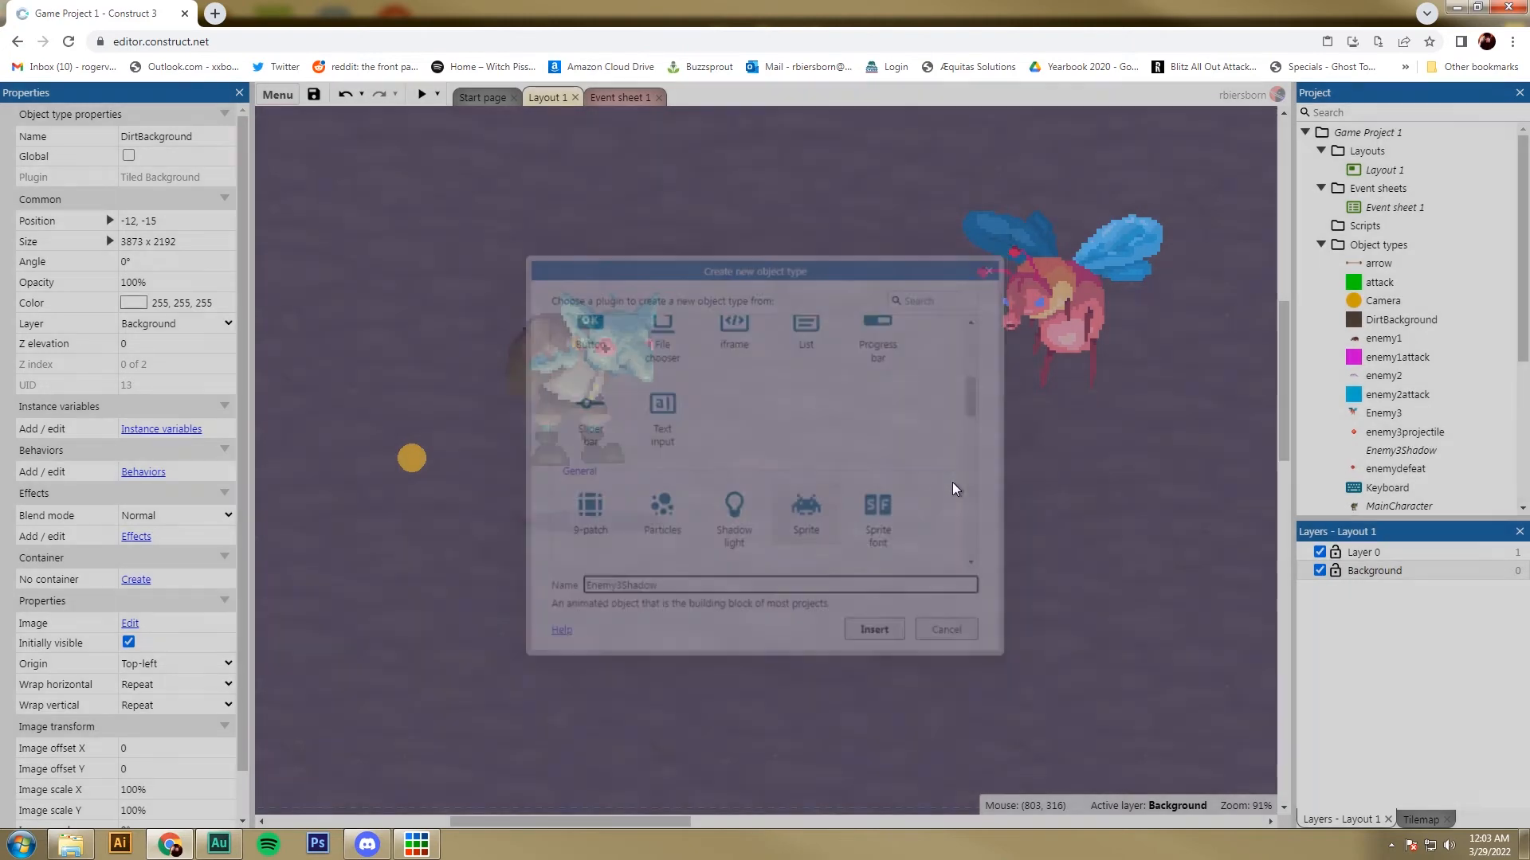
click(786, 533)
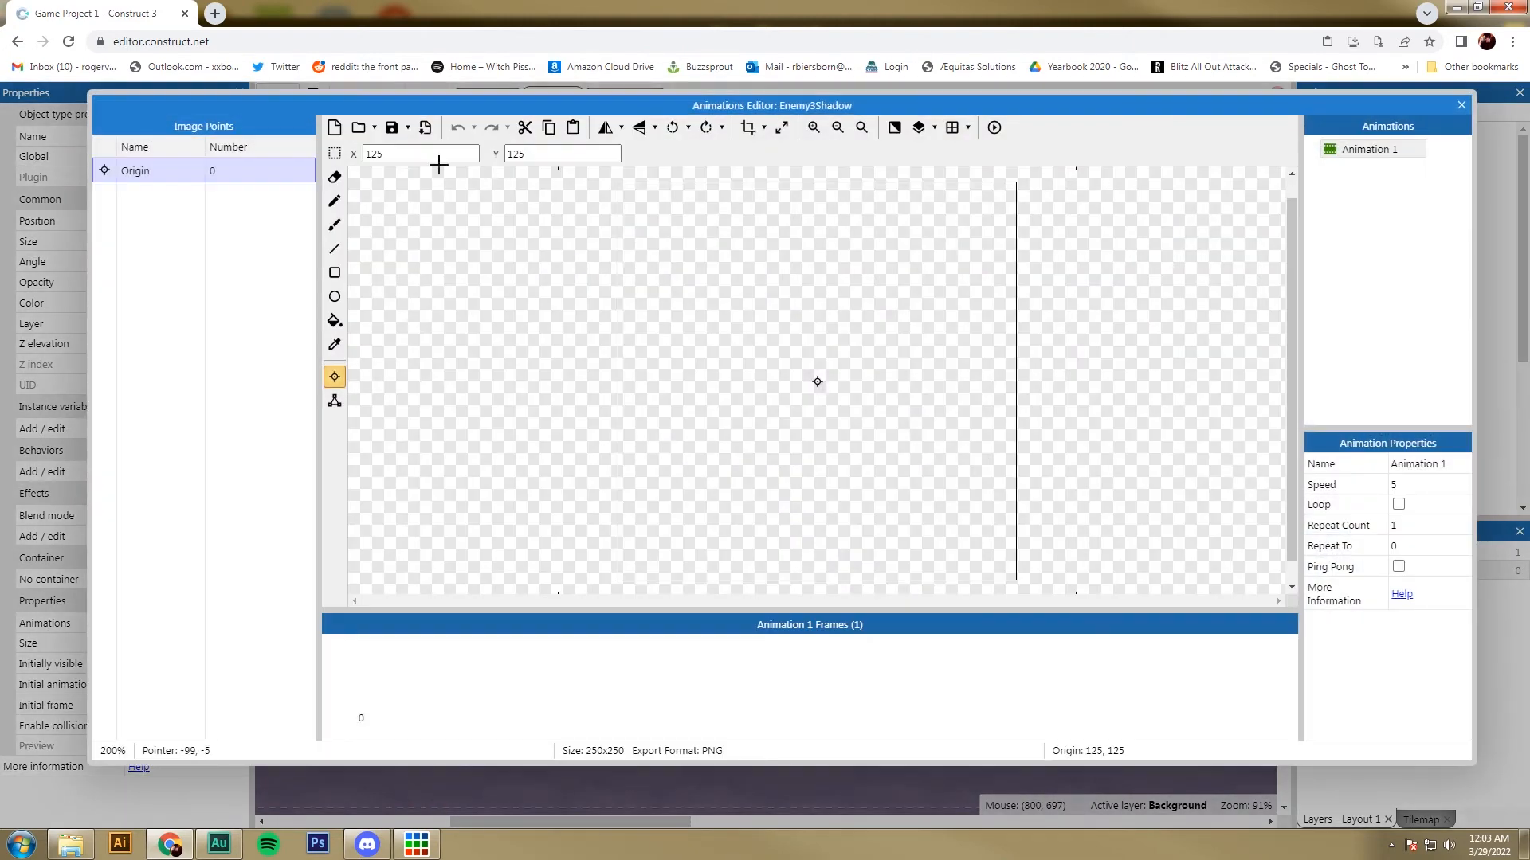
Load the shadow PNG from the Piskel folder as the frame image of Enemy3Shadow.
click(360, 129)
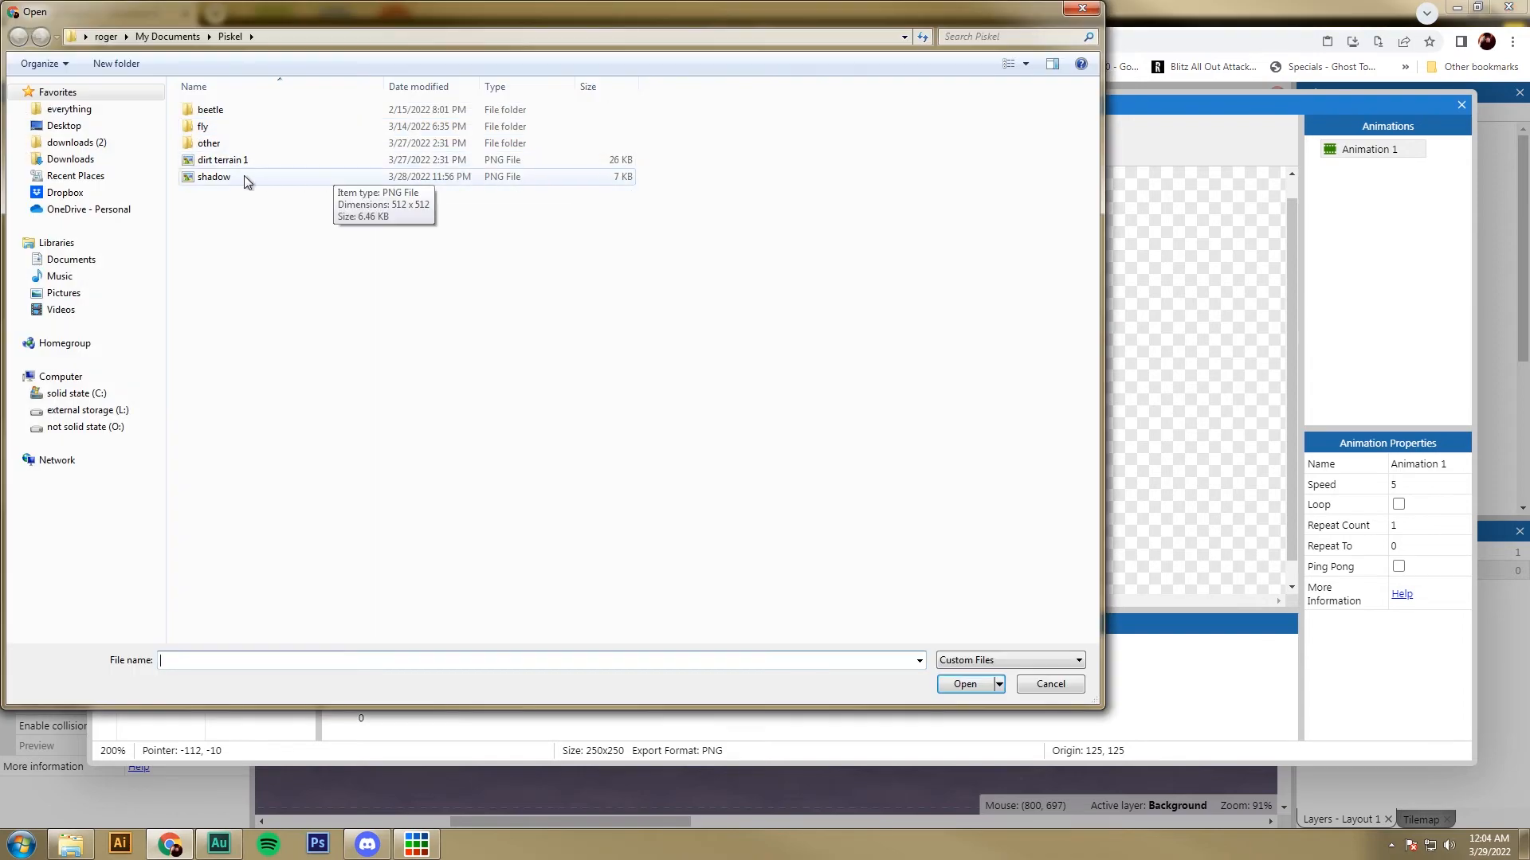
click(213, 177)
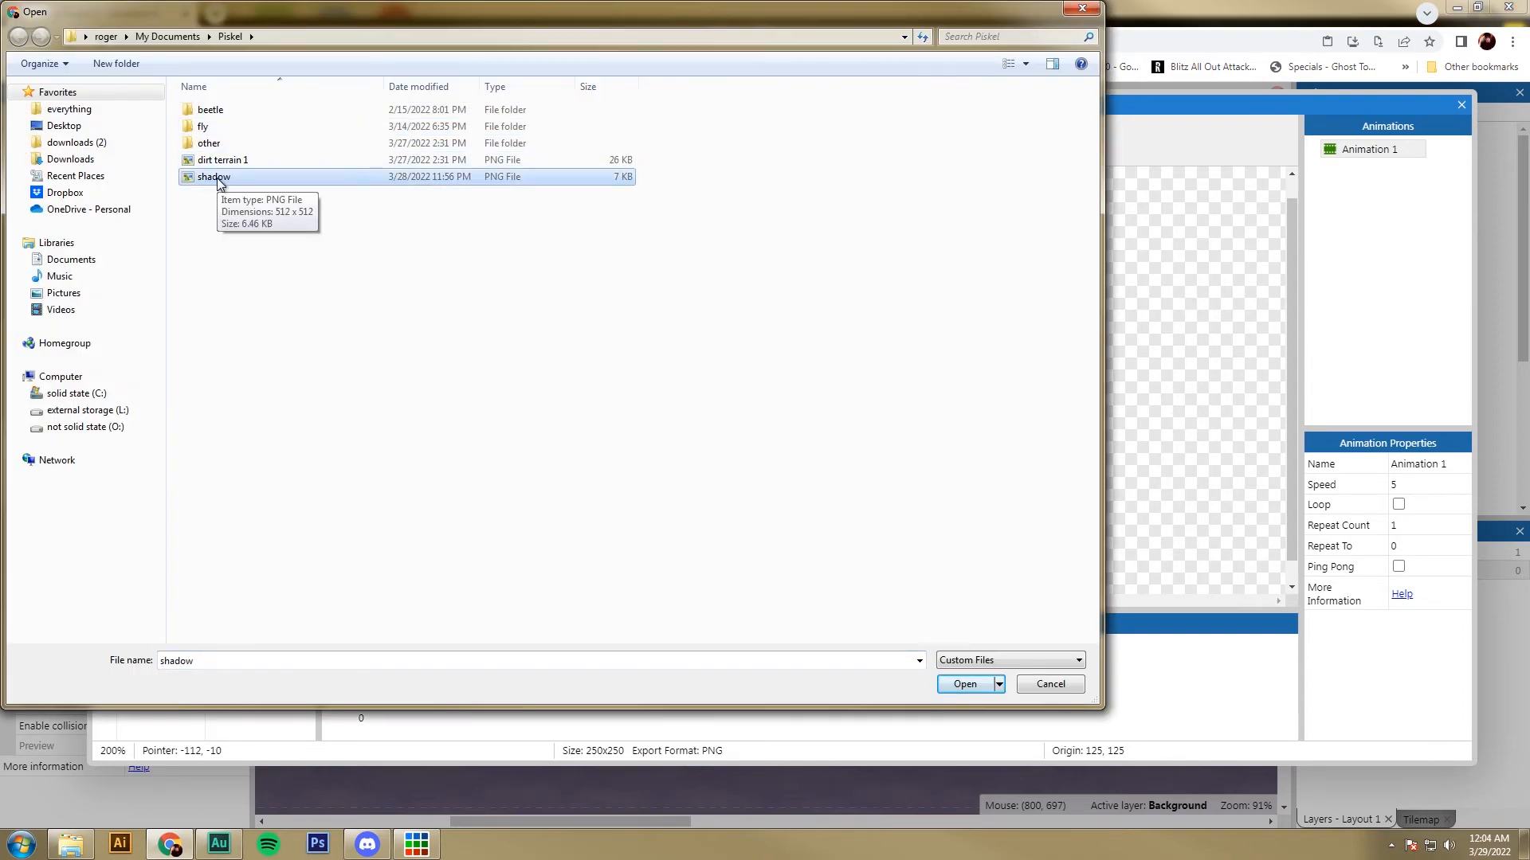
double_click(216, 179)
click(366, 692)
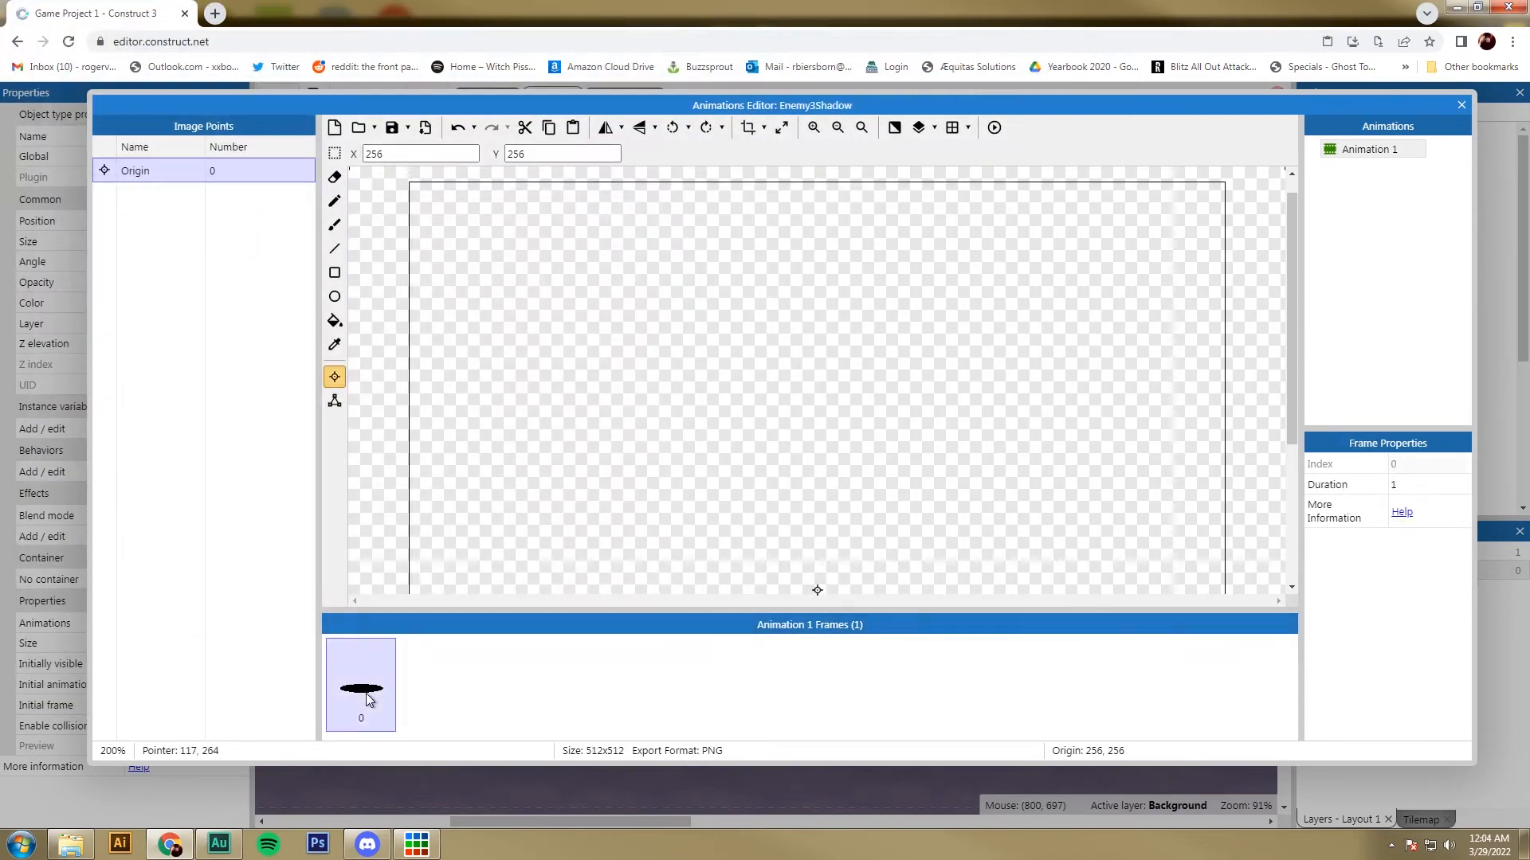
Place the shadow's origin at about 255, 352 in the centre of the ellipse, crop the image's transparent edges and close the editor.
scroll(663, 504, down, 4)
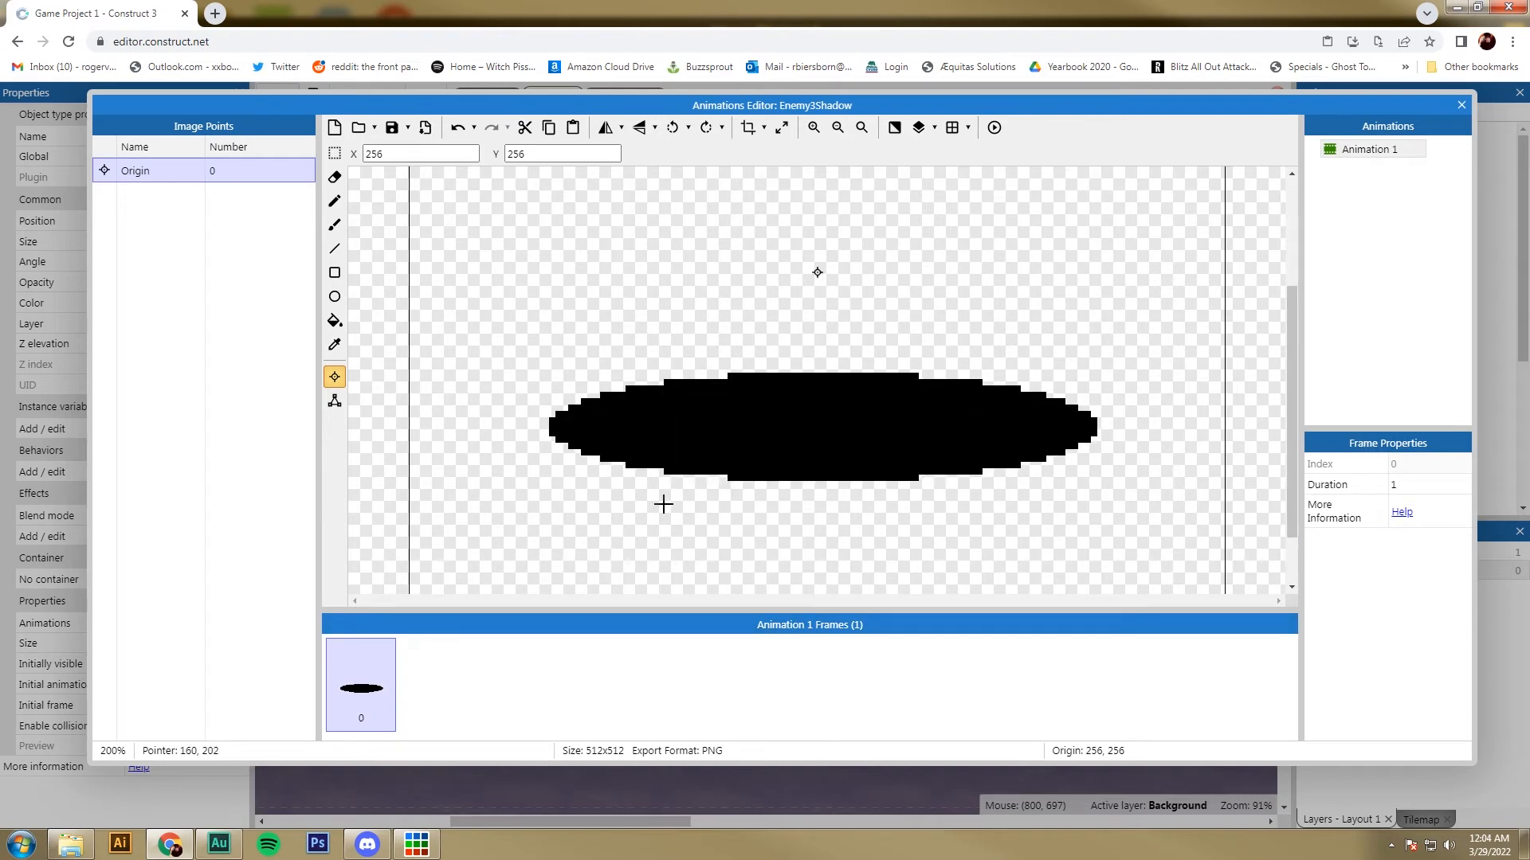
click(814, 424)
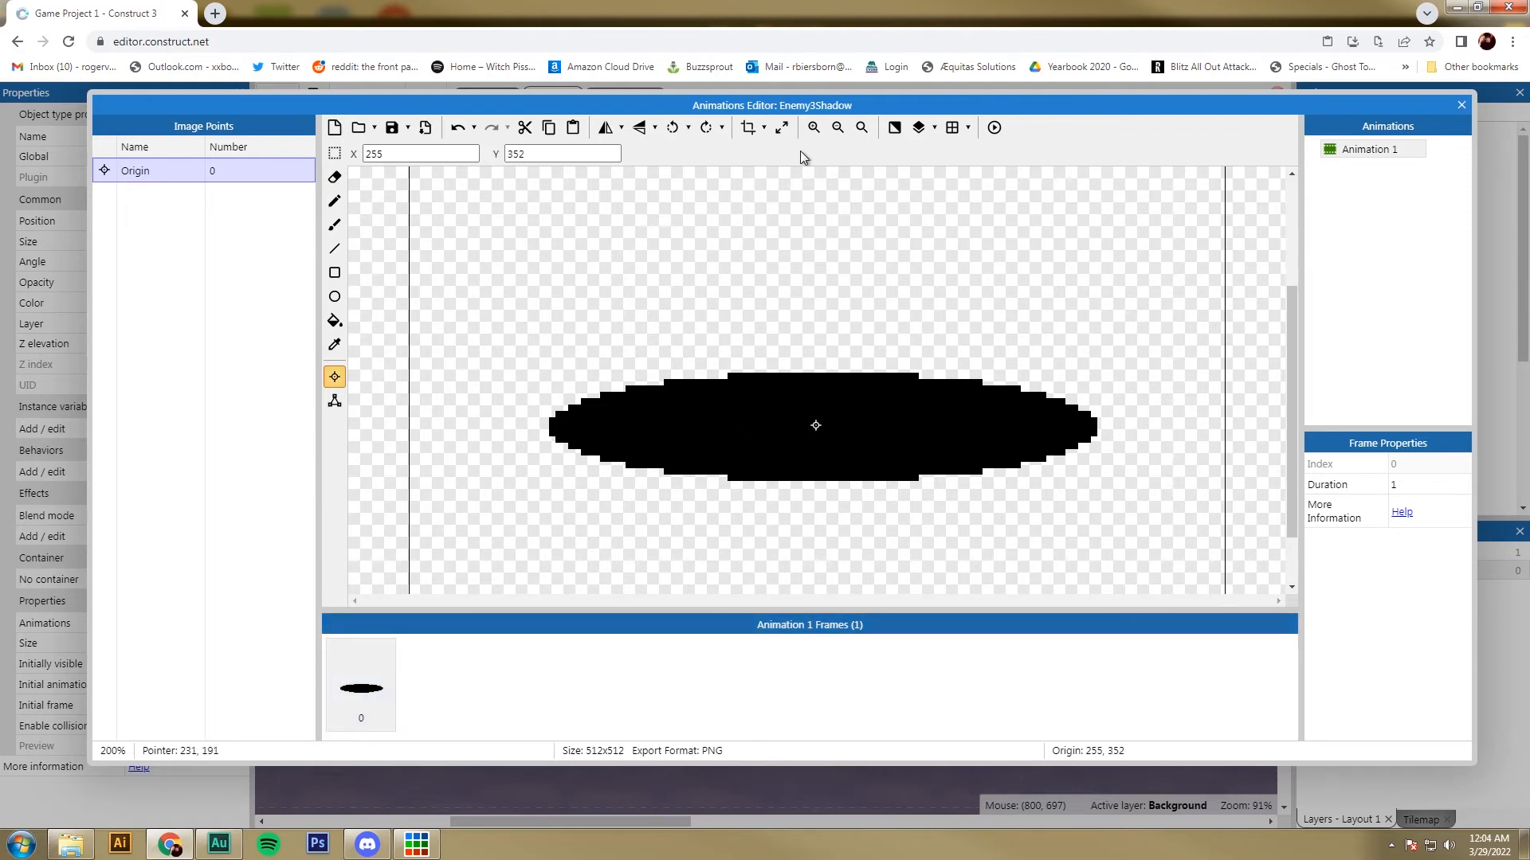
click(749, 129)
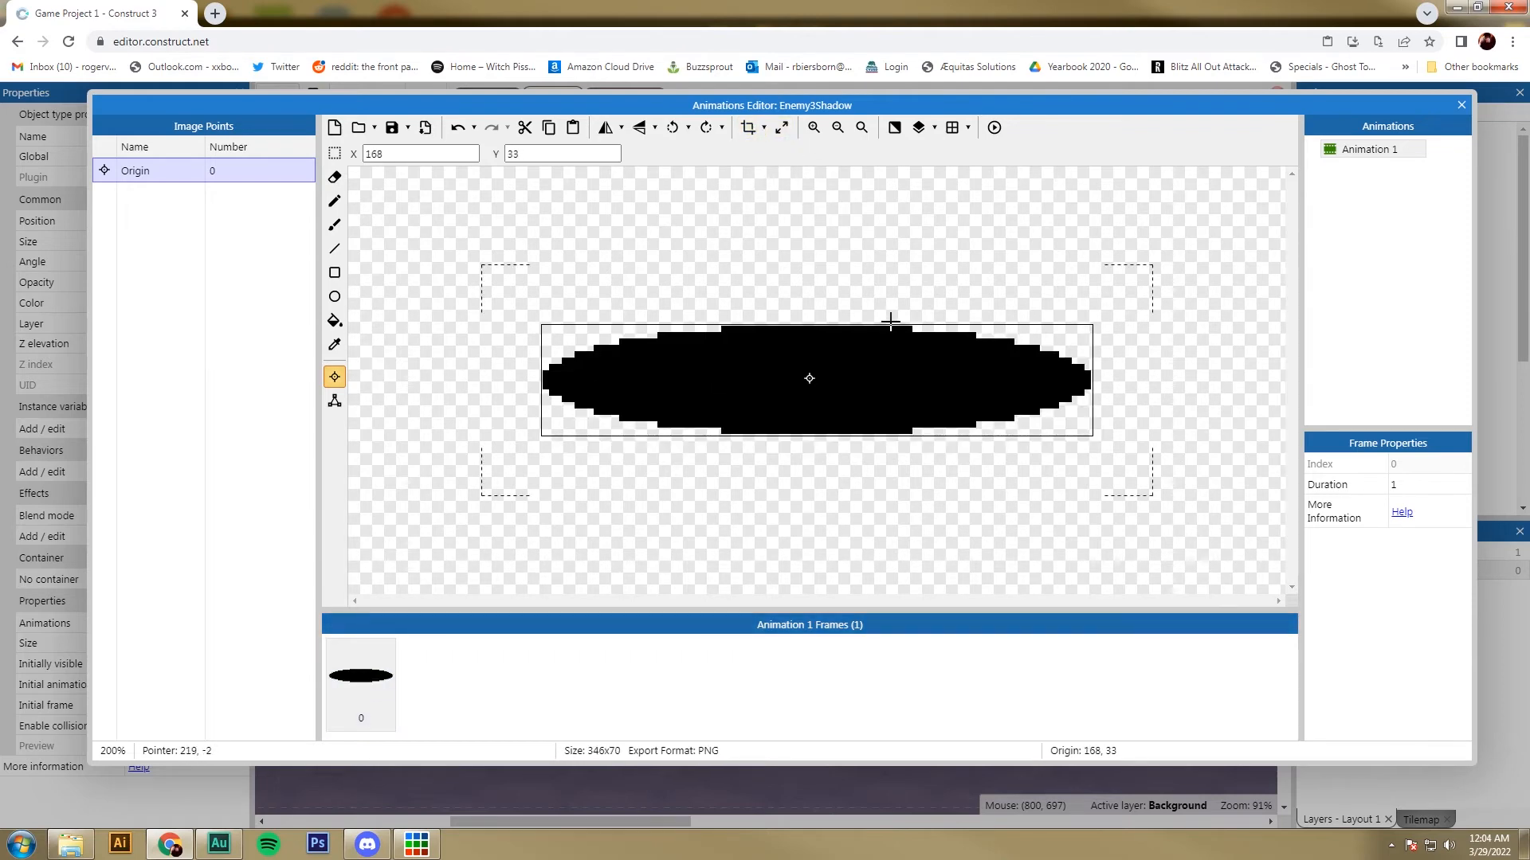
click(1461, 105)
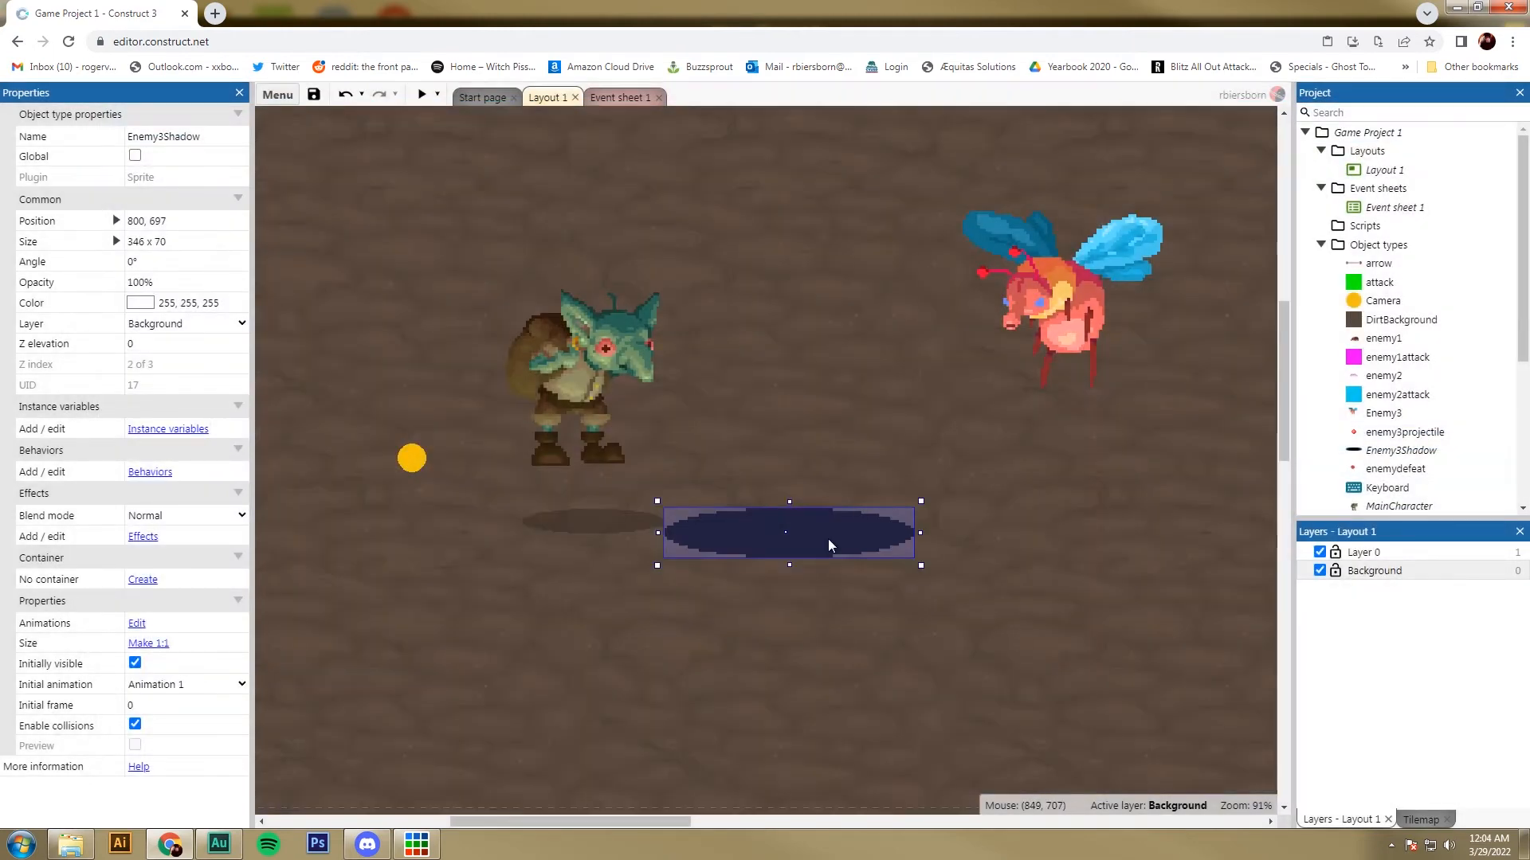
Shrink Enemy3Shadow to about 127 x 26 at about 957, 592 and reposition Enemy3 above it at about 993, 331.
drag(822, 545, 1013, 485)
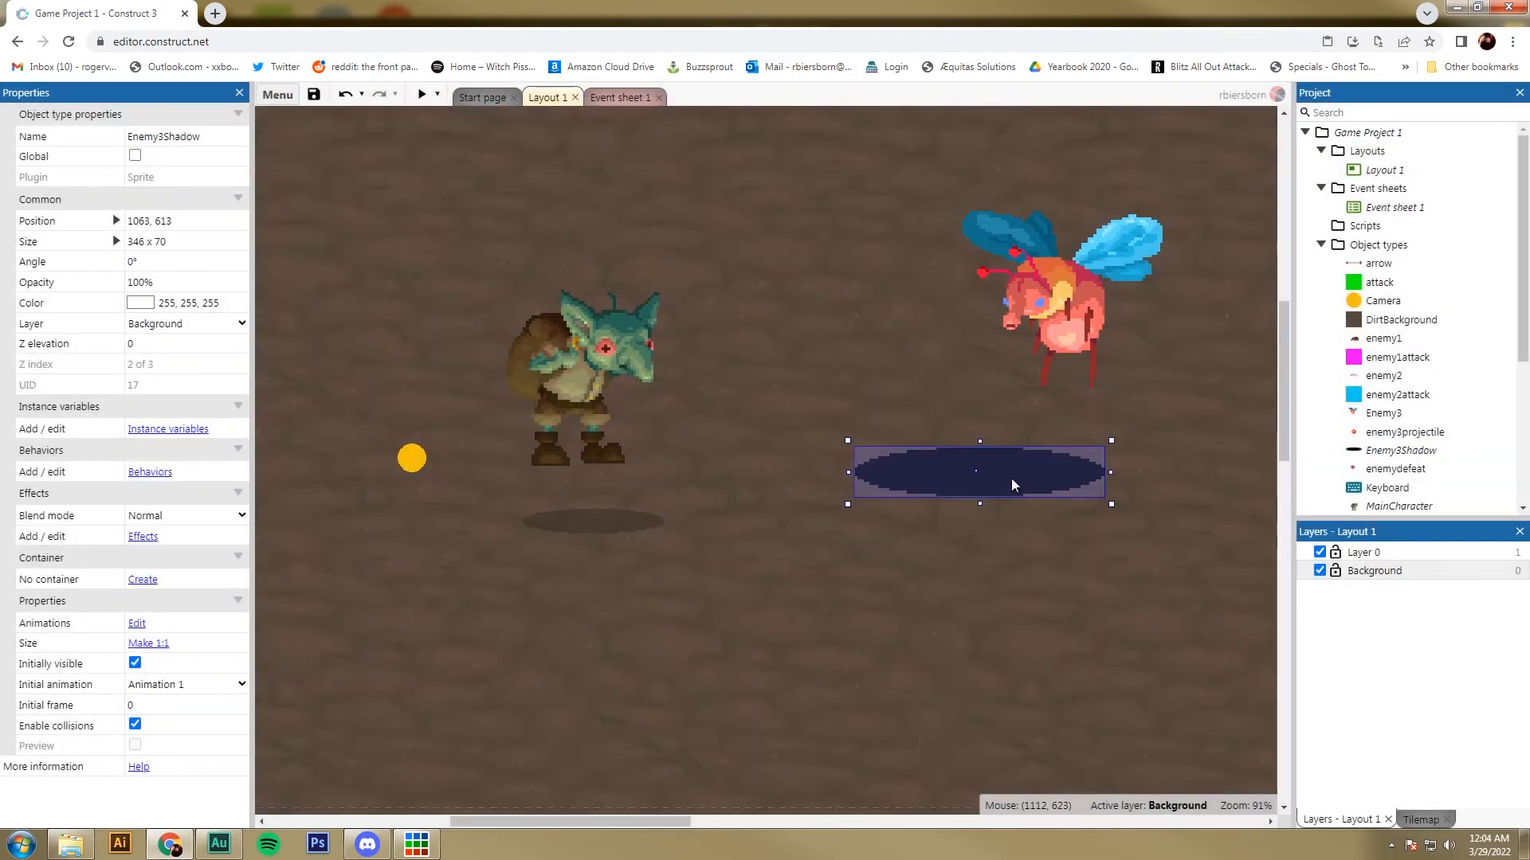
drag(1081, 490, 988, 440)
click(958, 485)
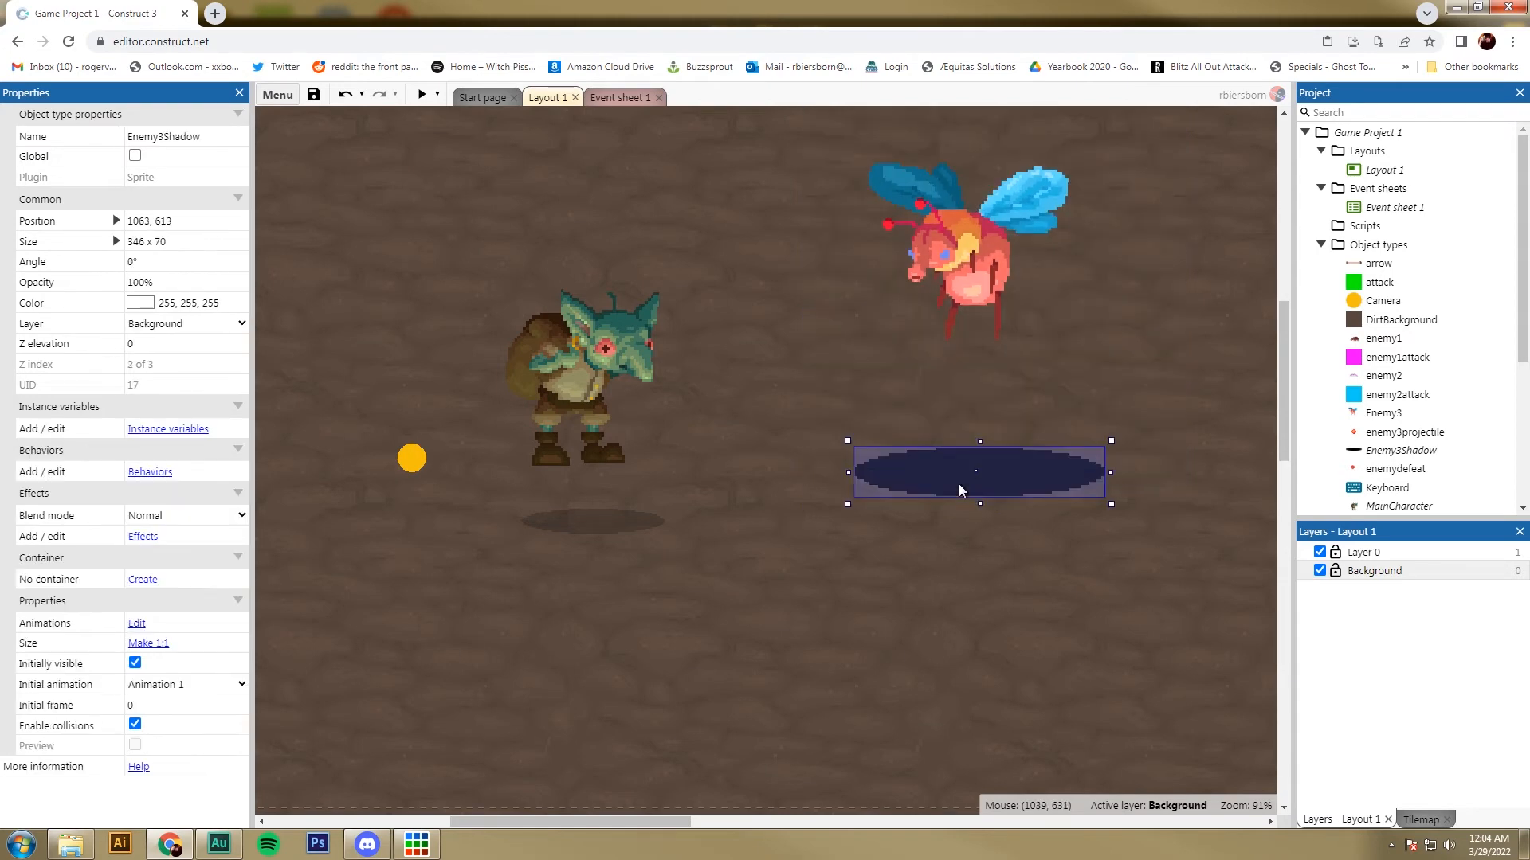
drag(1109, 504, 843, 489)
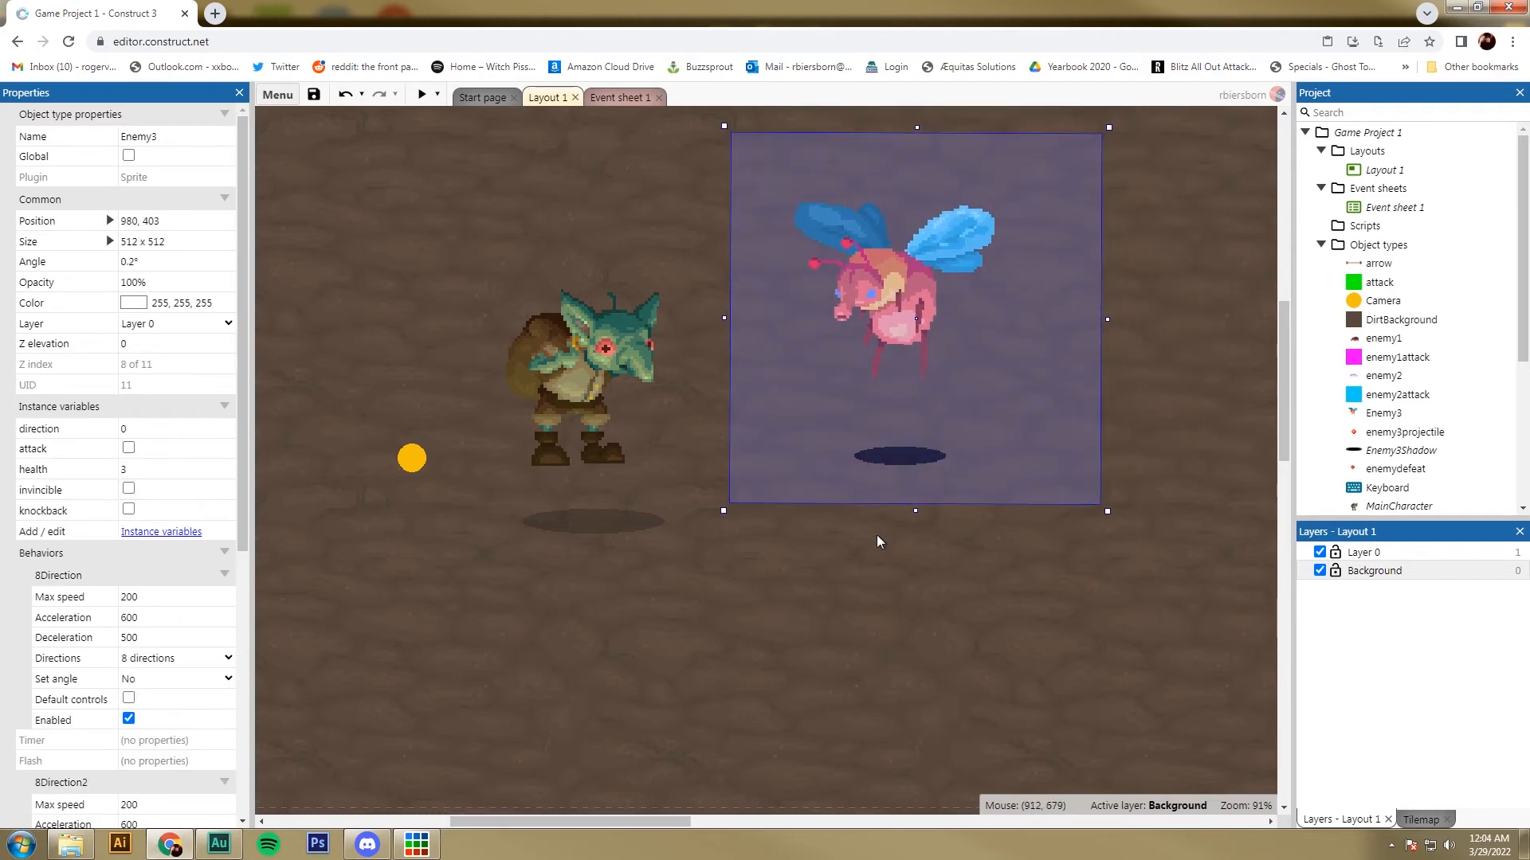
drag(910, 457, 919, 409)
Set the opacity of Enemy3Shadow to 20%.
click(890, 461)
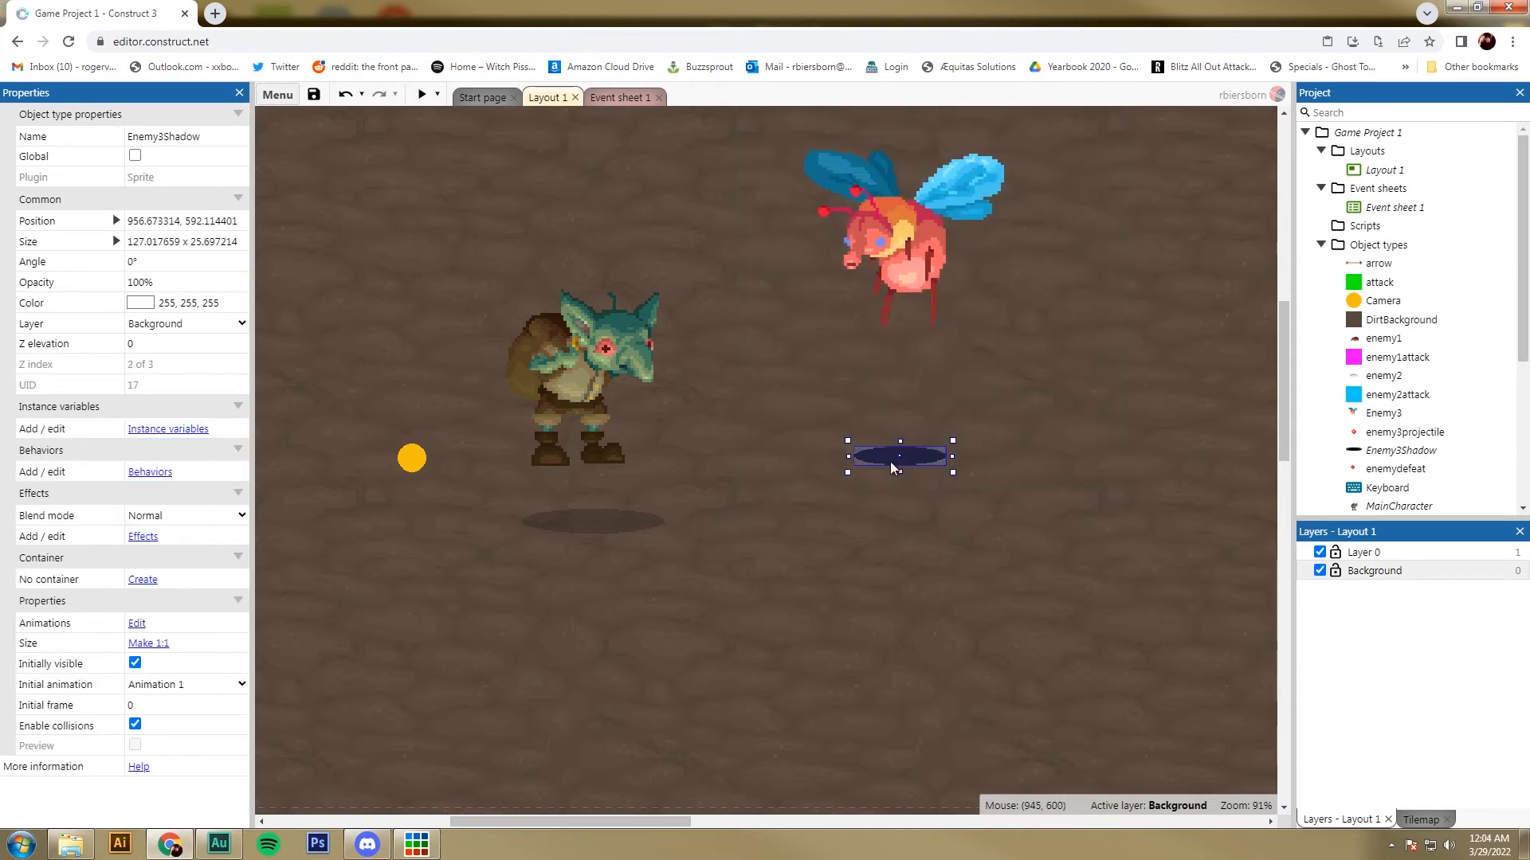
click(125, 281)
text(20)
key(Tab)
click(171, 281)
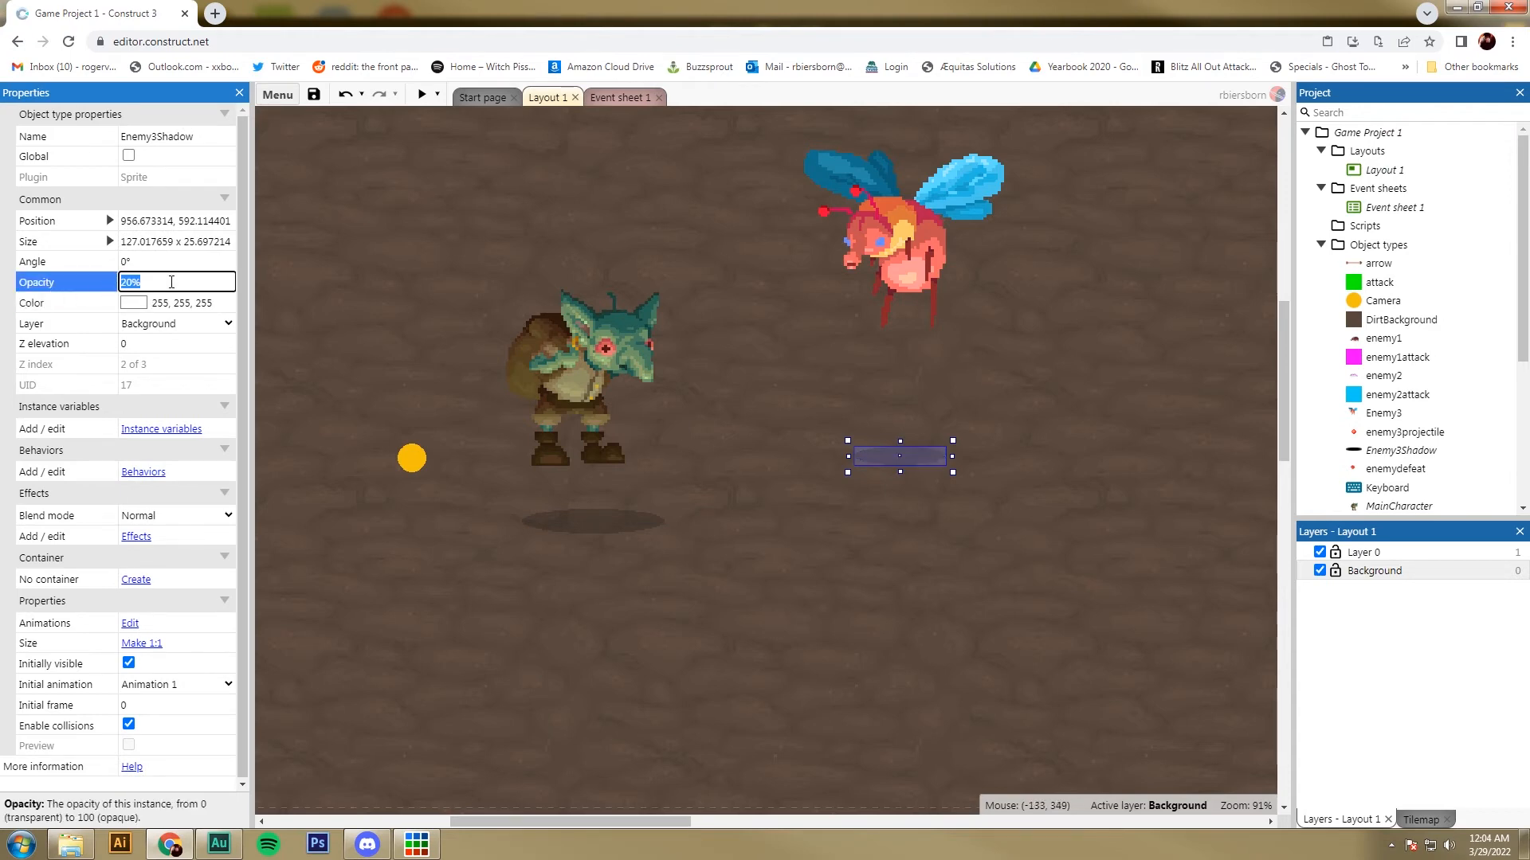
click(772, 509)
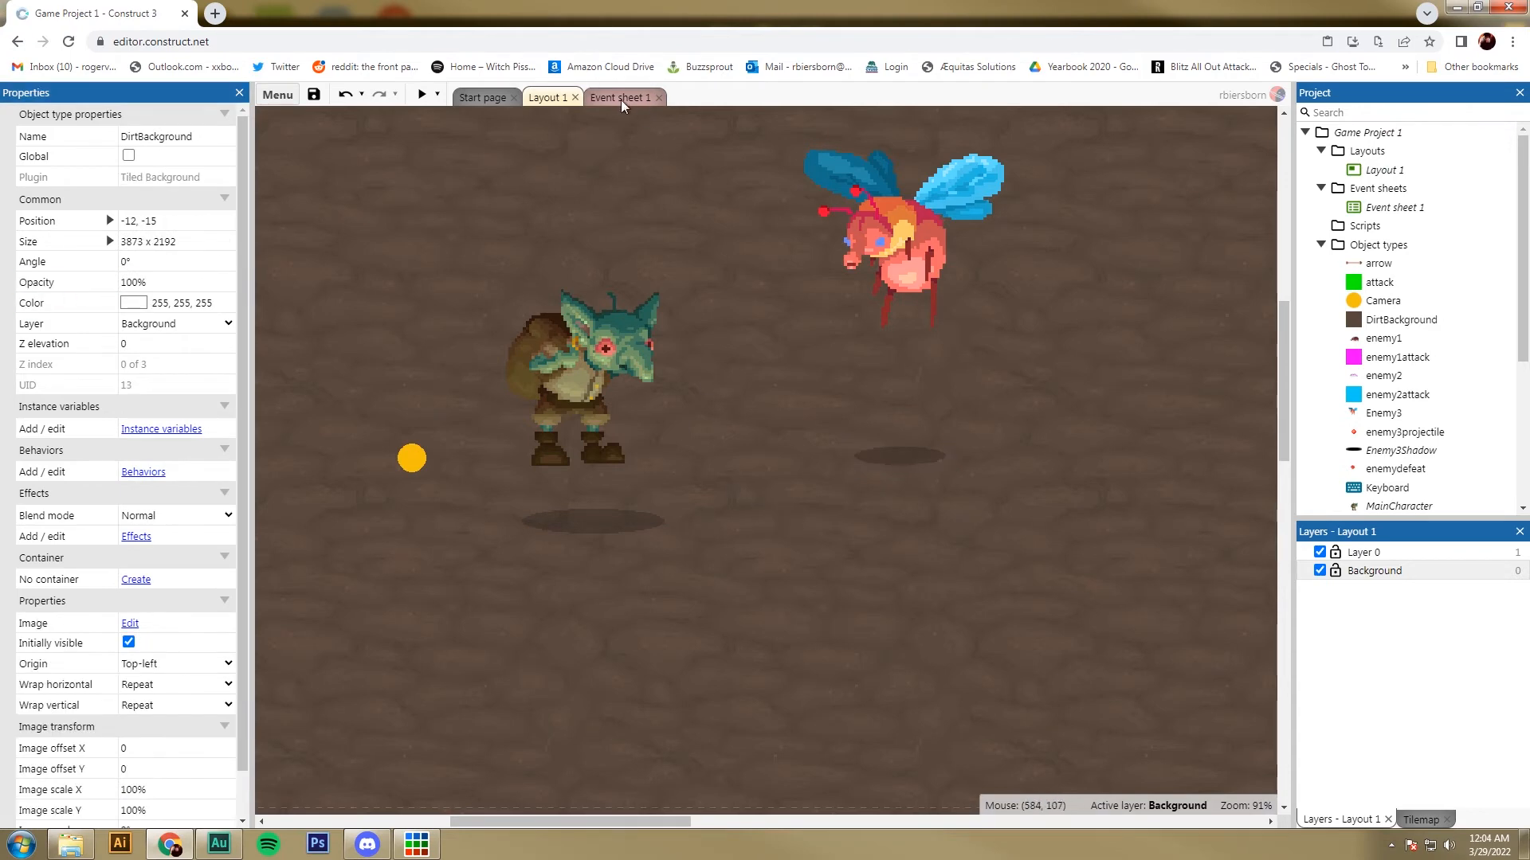
Add a new System Every tick event at the end of Event sheet 1.
click(618, 98)
click(332, 434)
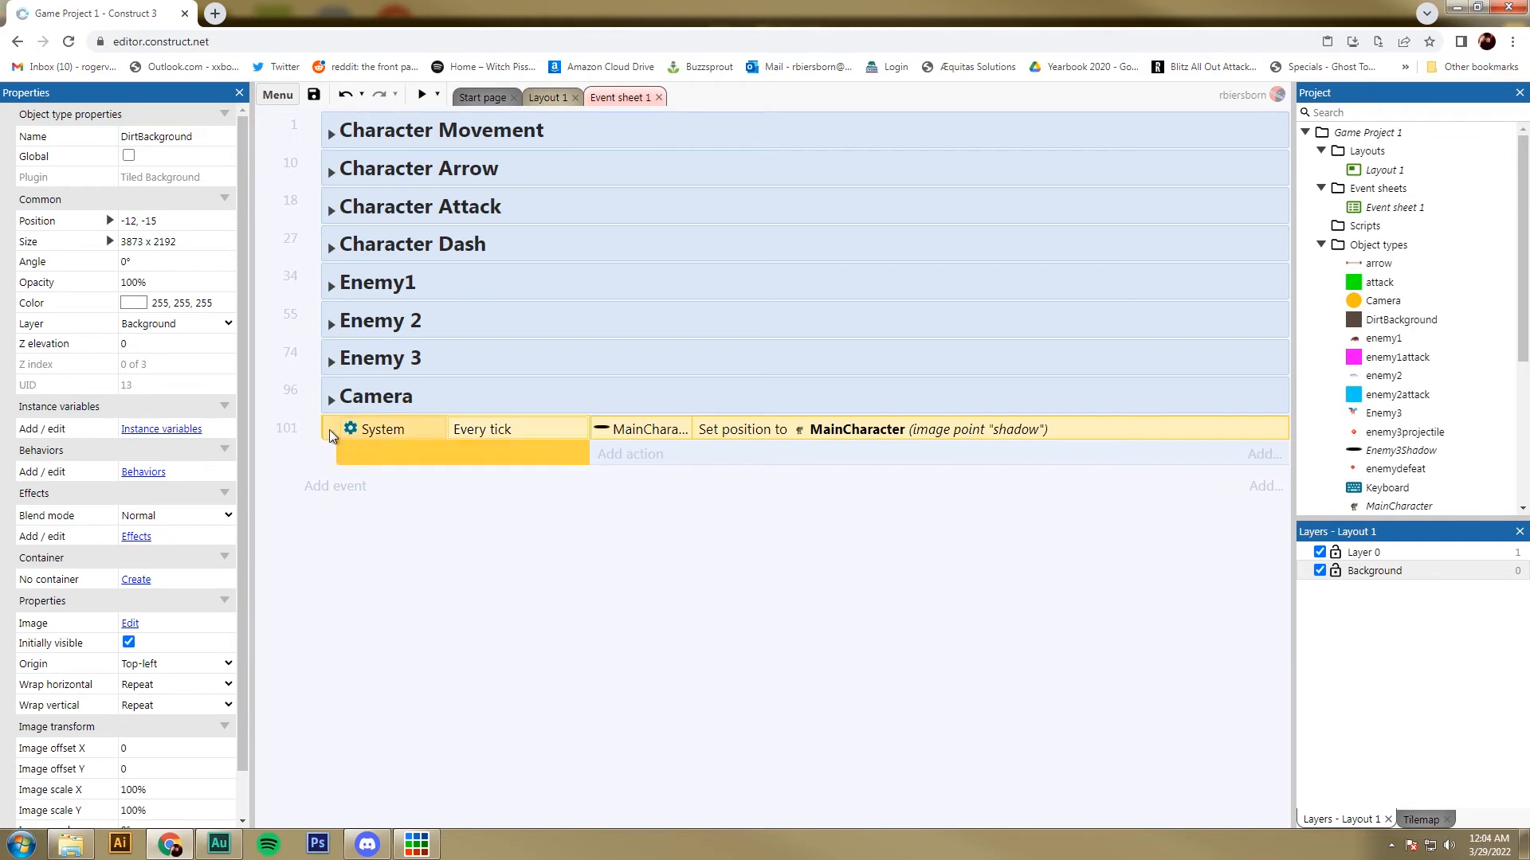
click(336, 488)
double_click(535, 249)
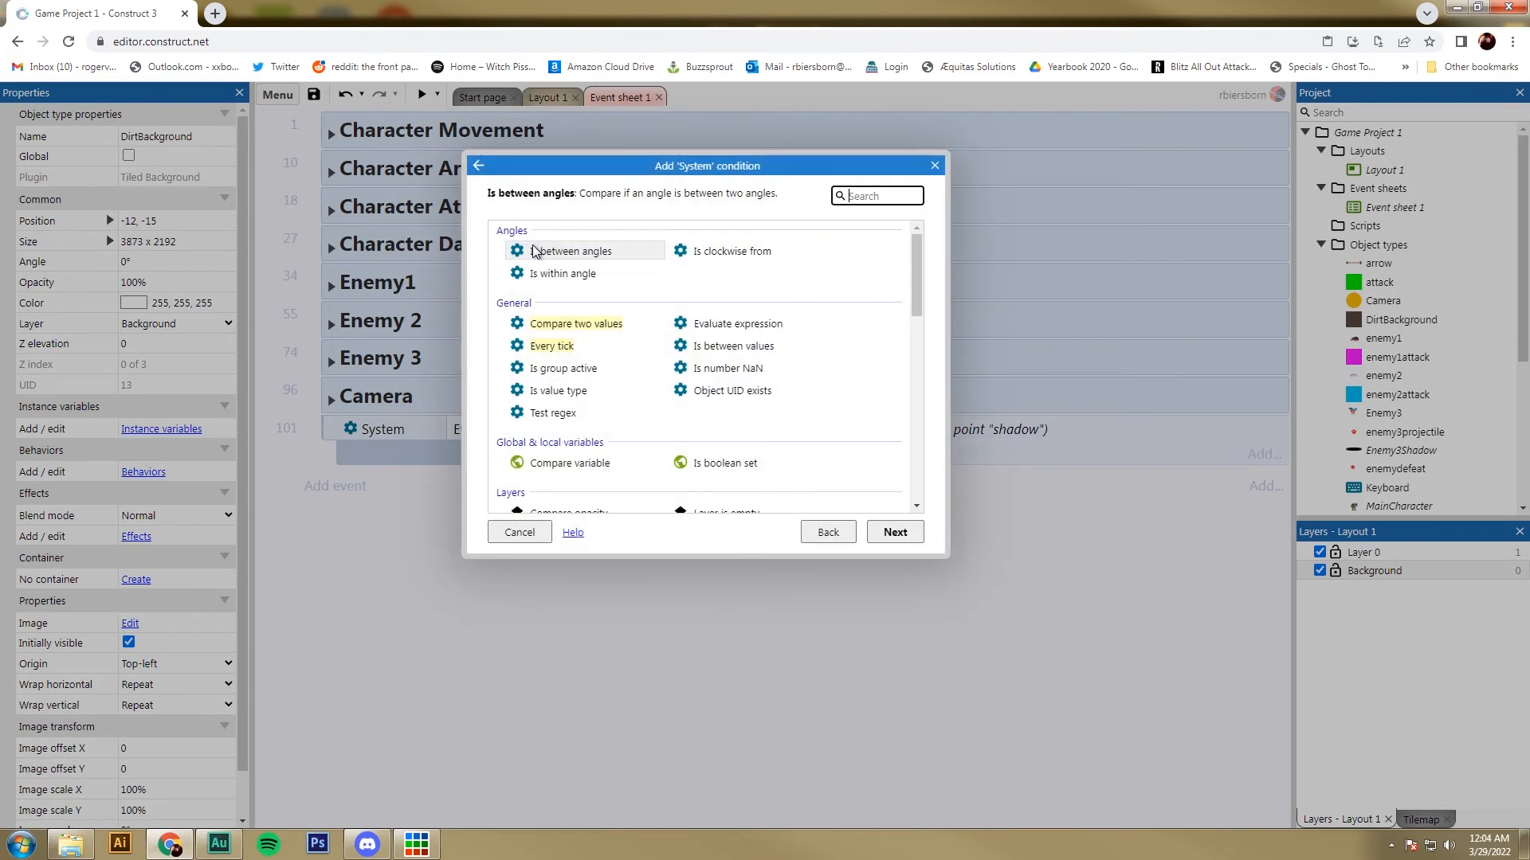
double_click(556, 348)
Give the new Every tick event an Enemy3Shadow action, Set position to another object, with Enemy3 as the object.
click(644, 484)
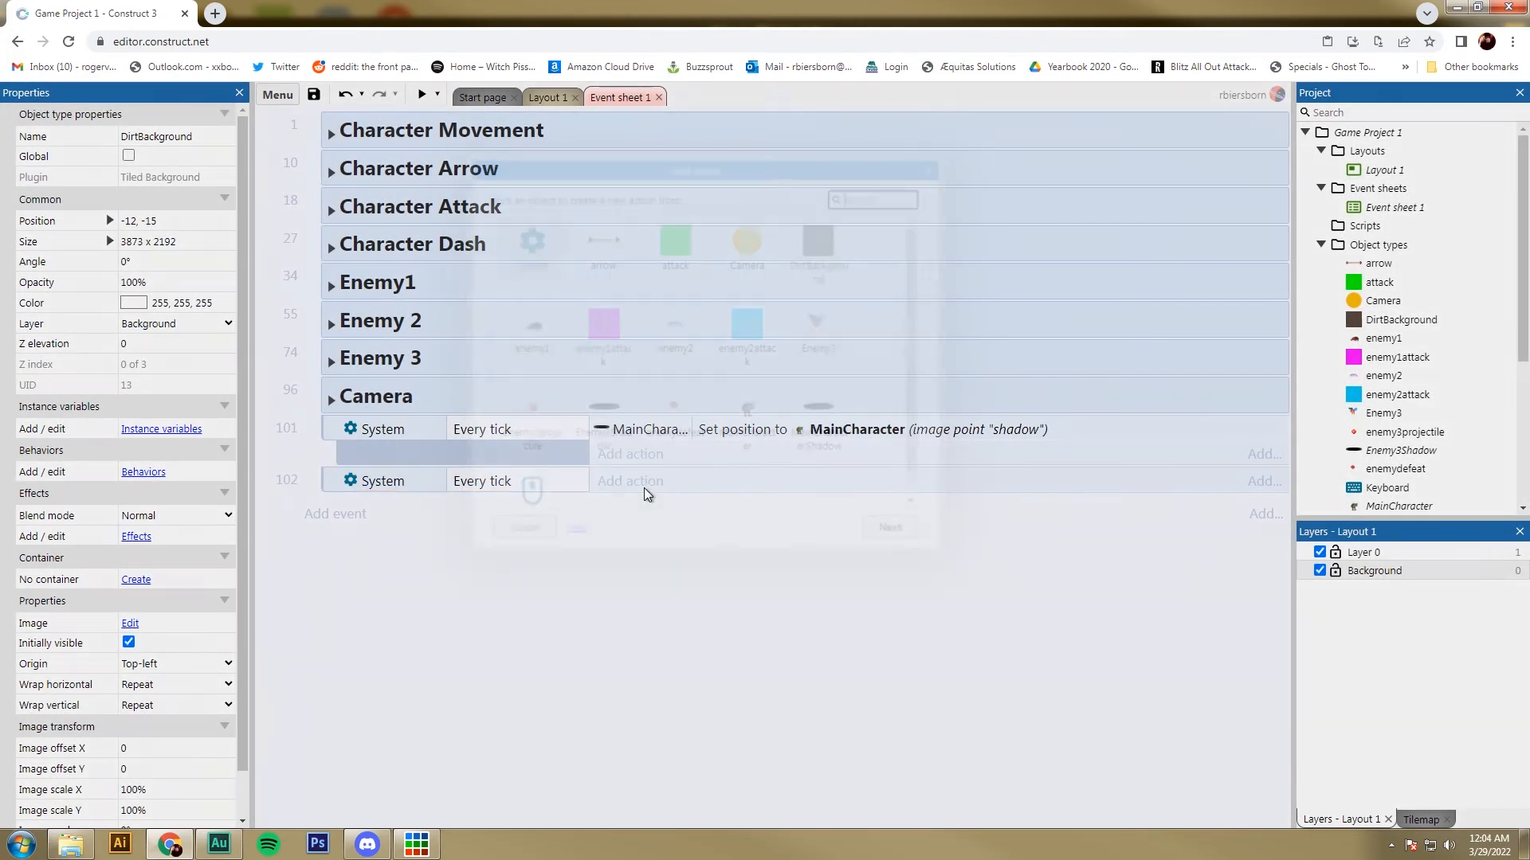
double_click(602, 415)
scroll(607, 418, down, 6)
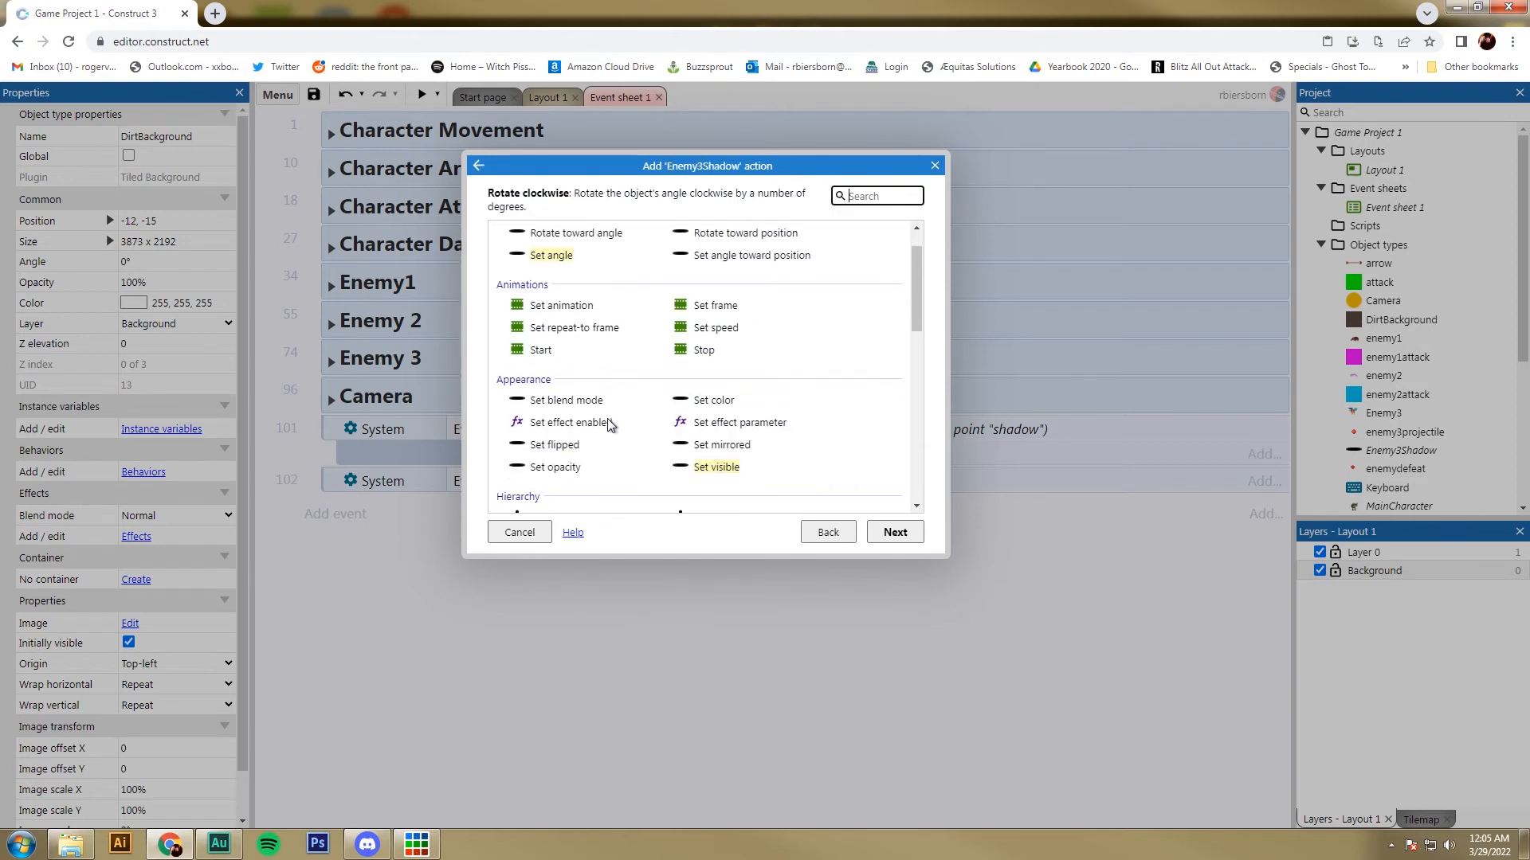
scroll(607, 419, down, 2)
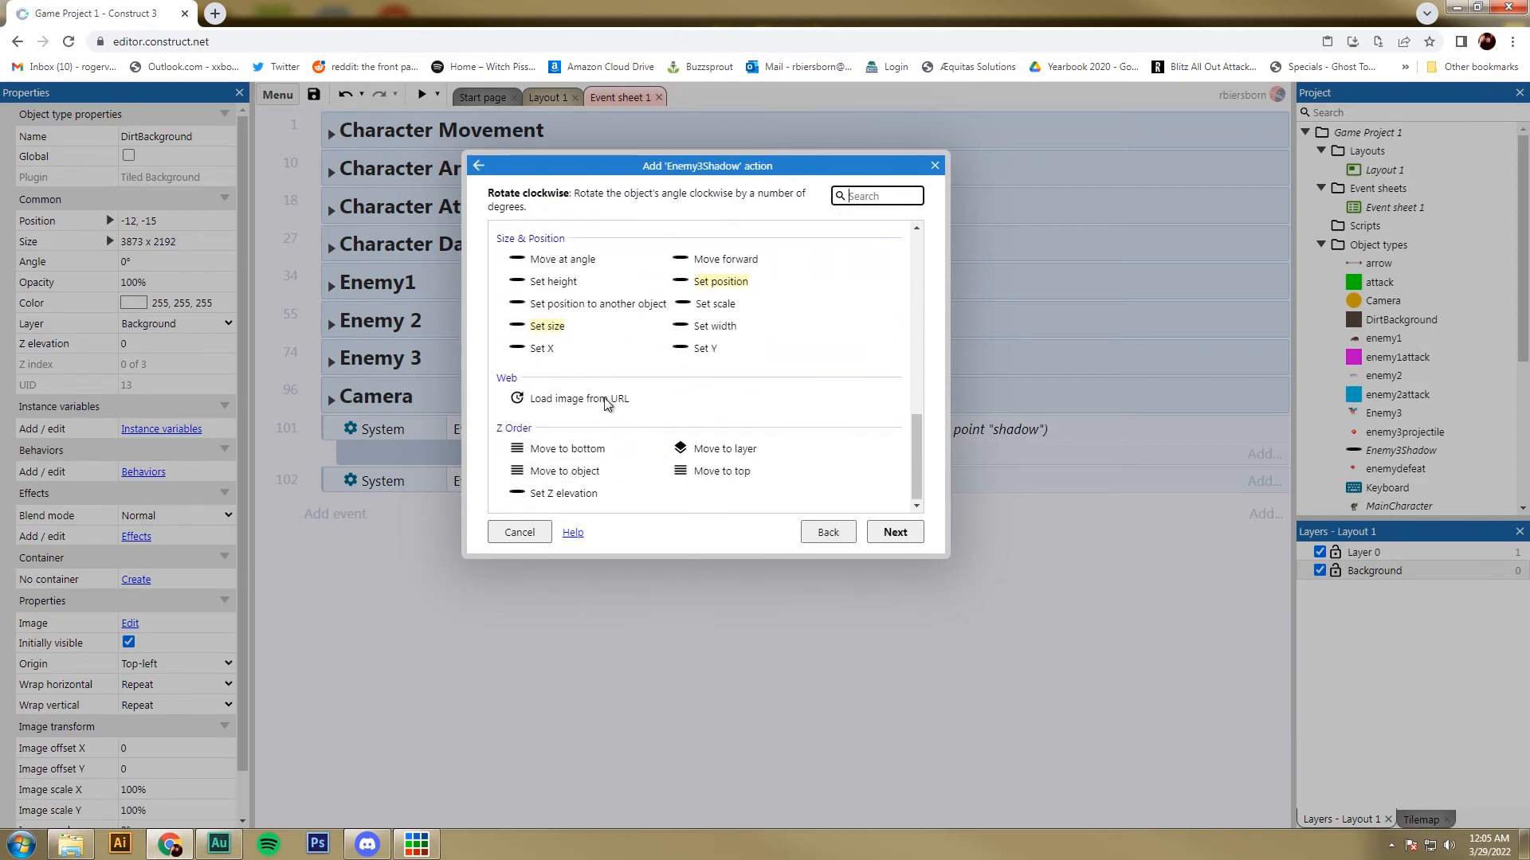
double_click(606, 310)
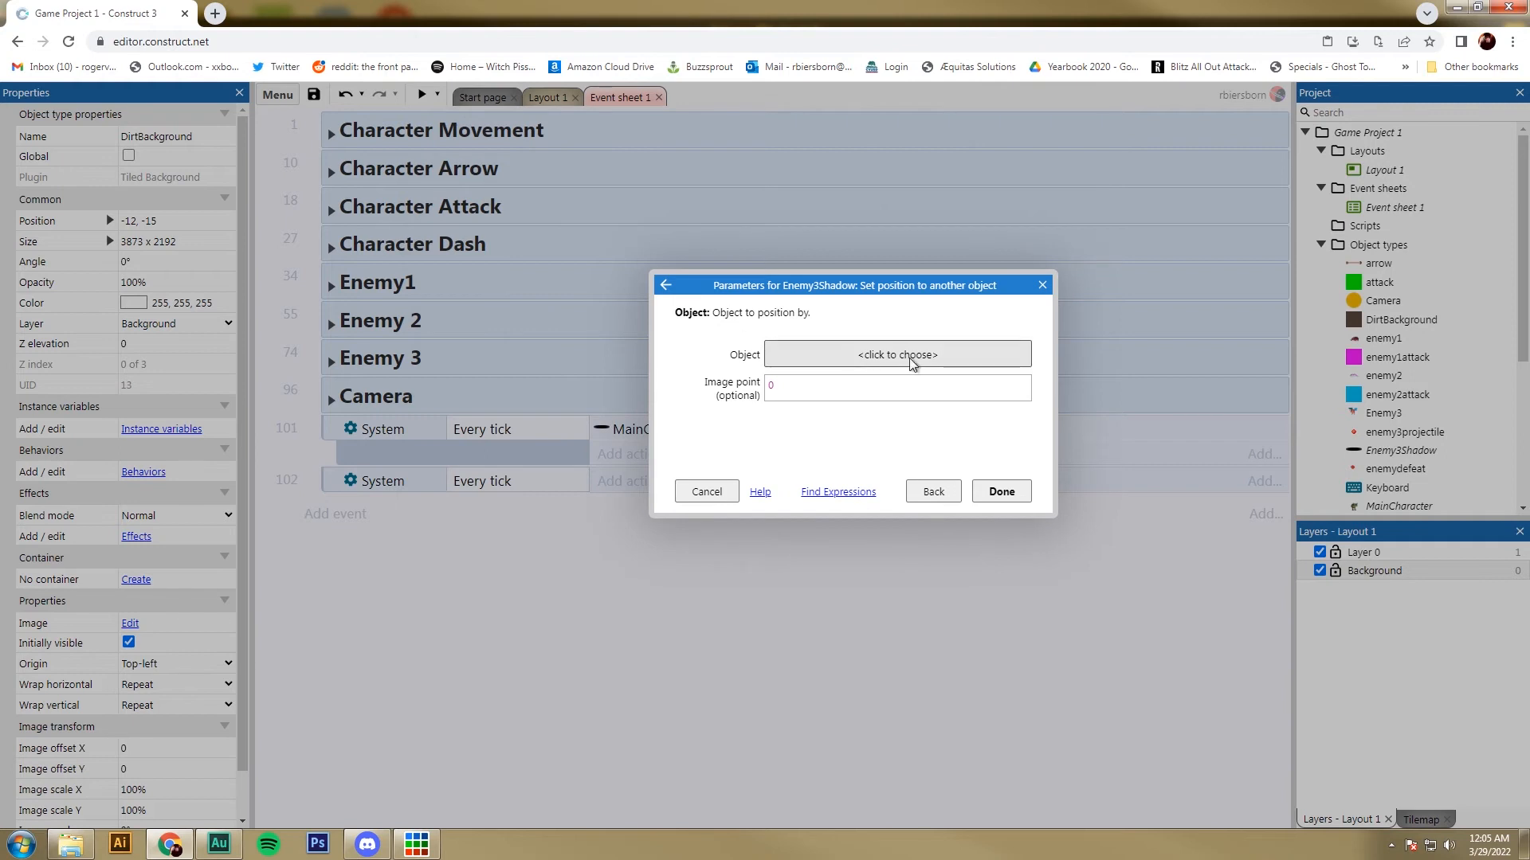
click(912, 362)
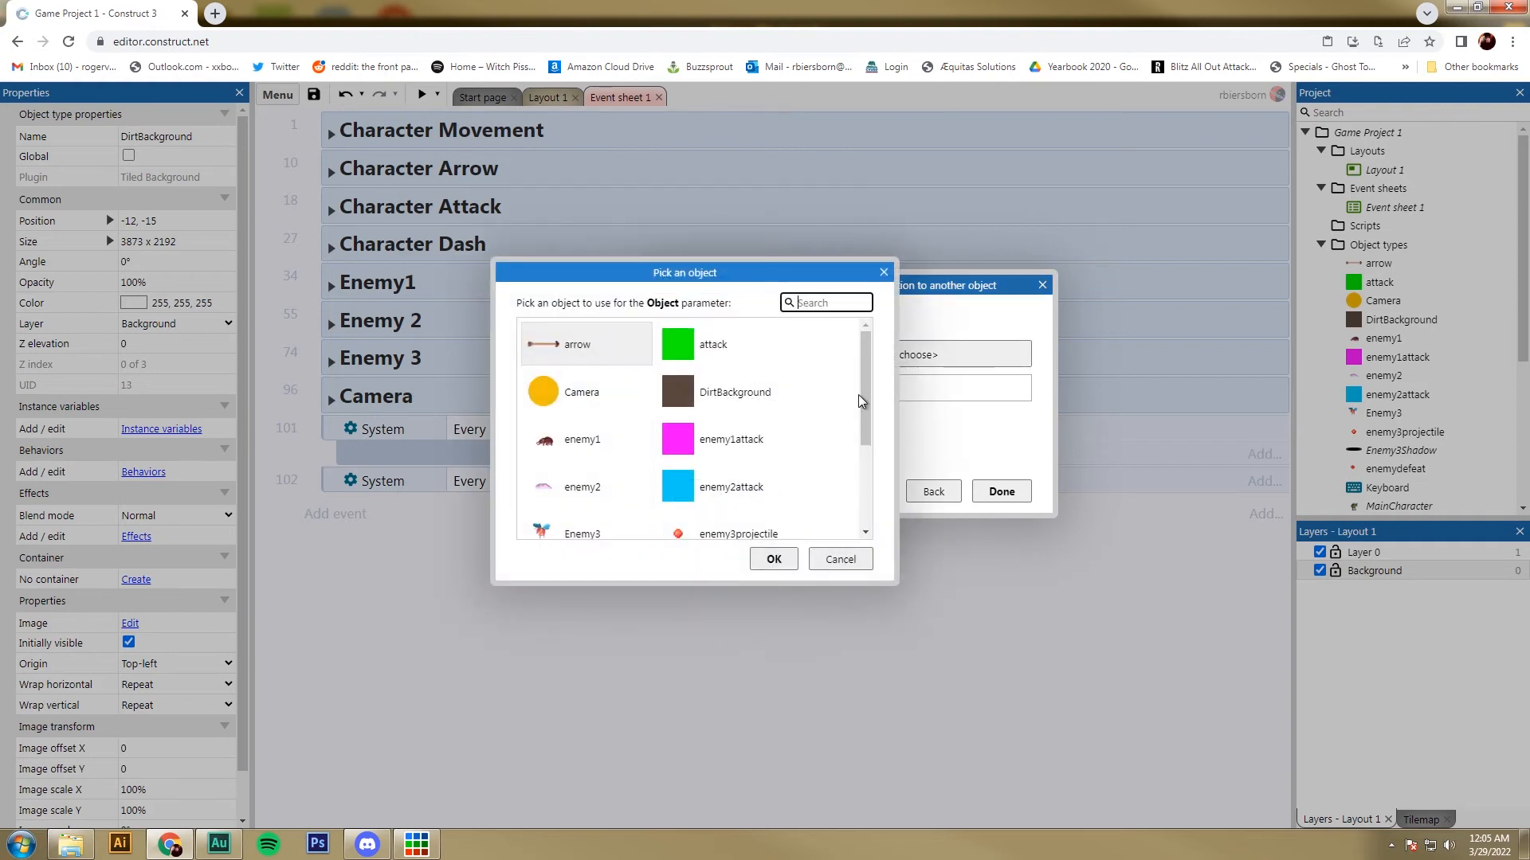
drag(866, 403, 867, 445)
double_click(571, 455)
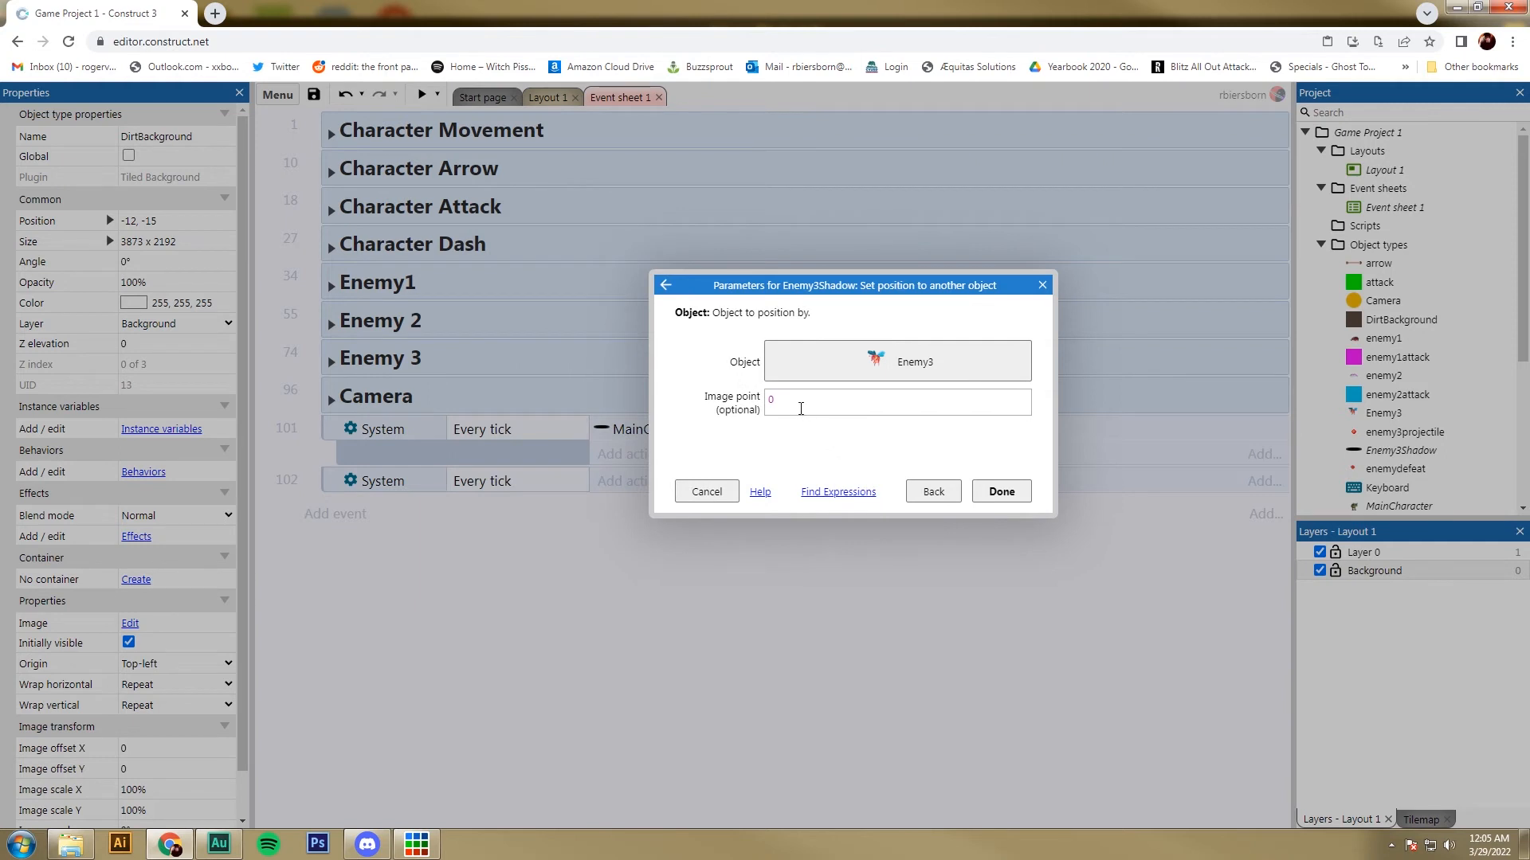
Set the action's image point to "shadow" and finish adding the action.
click(801, 408)
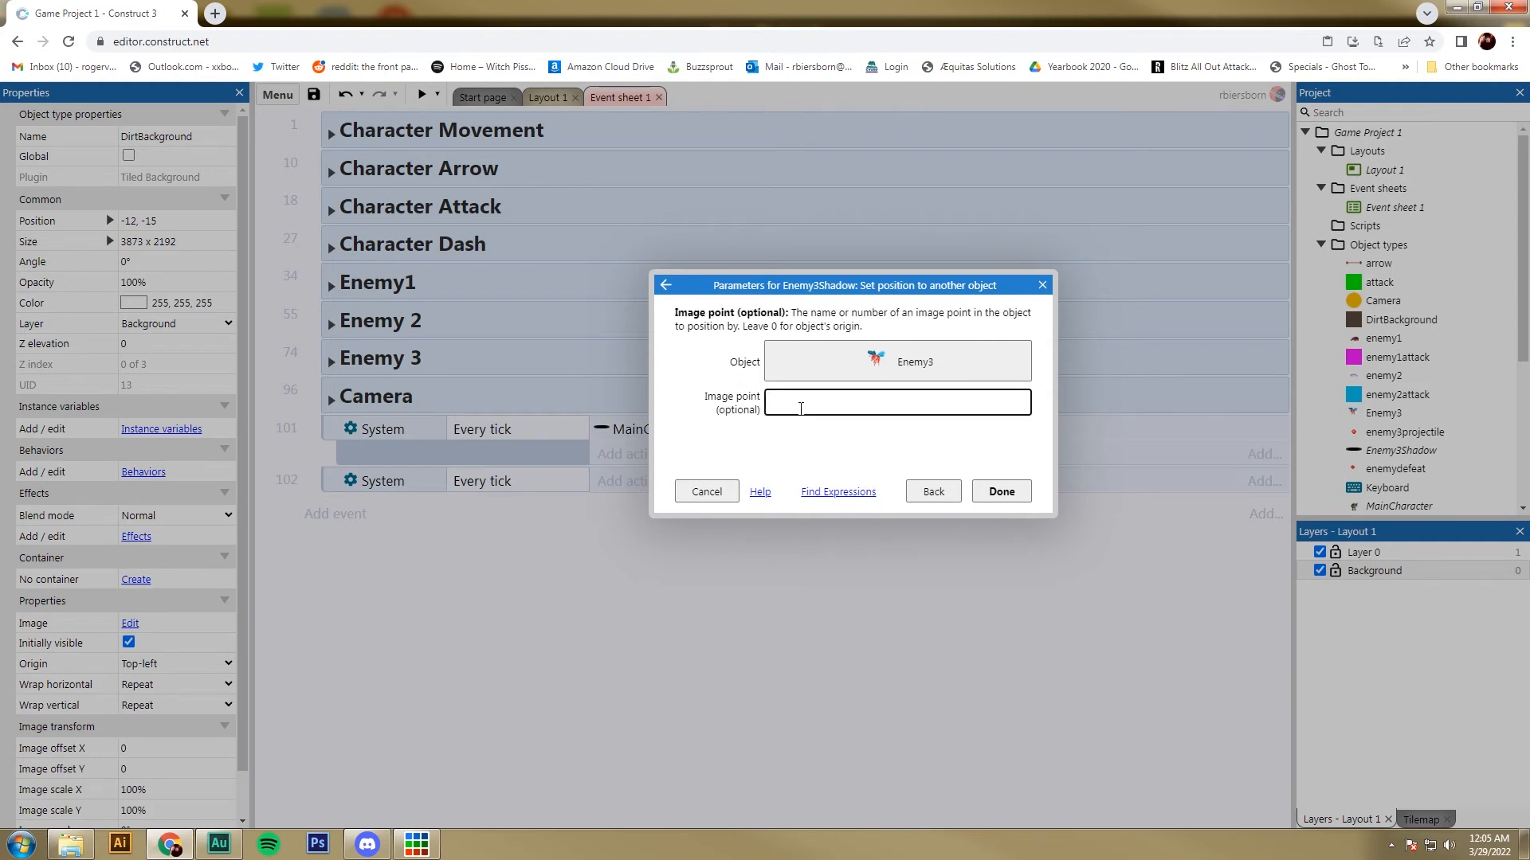
text("shado)
key(BackSpace)
key(BackSpace)
key(BackSpace)
key(BackSpace)
key(BackSpace)
text(sha)
click(782, 447)
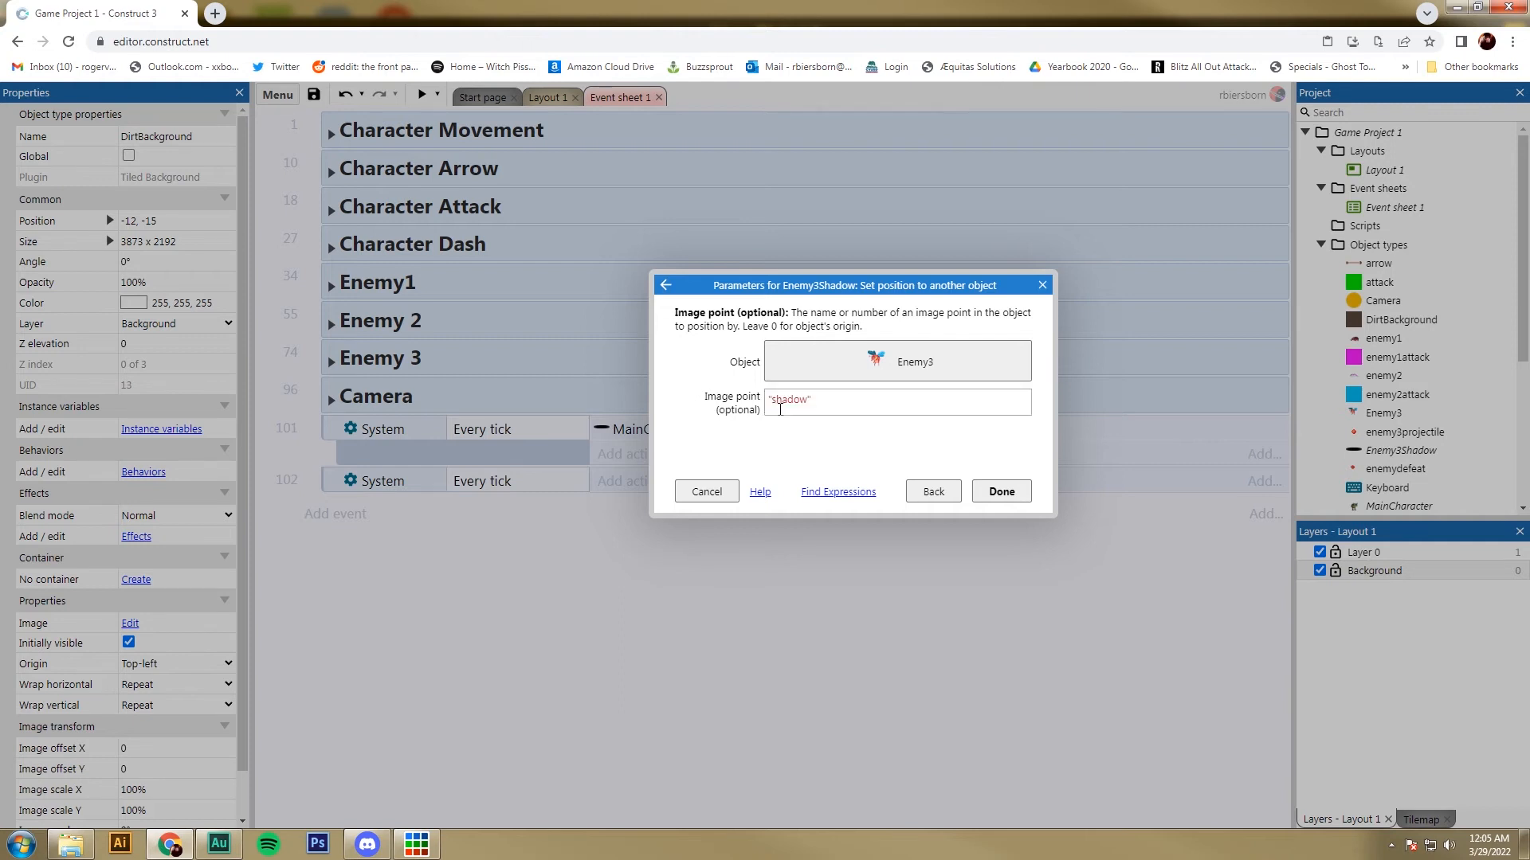
click(996, 491)
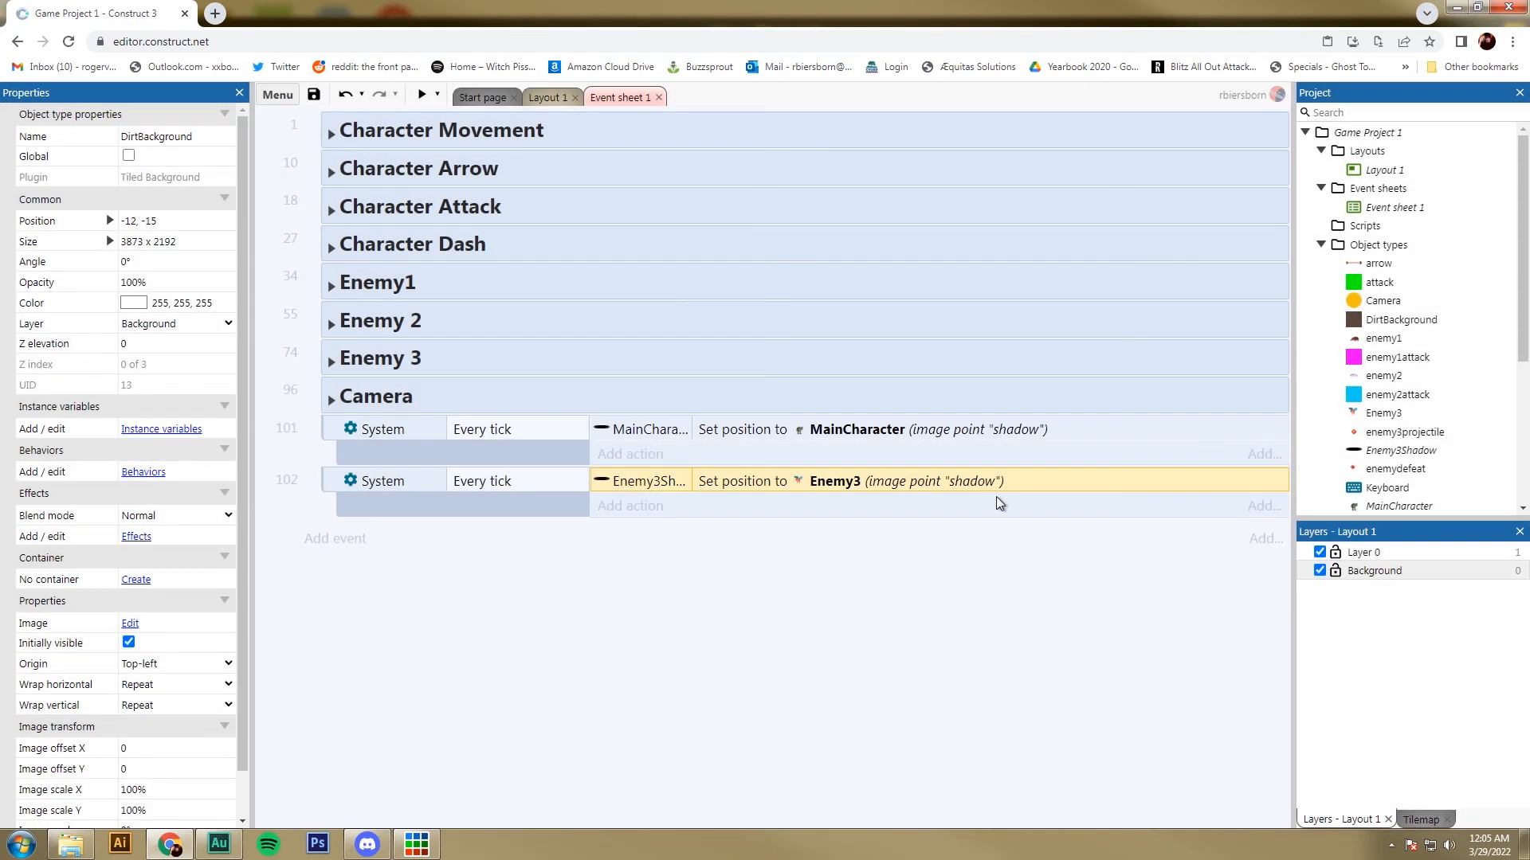
Add a new image point named "shadow" to the Idle frame of the Enemy3 sprite in Layout 1.
click(550, 99)
click(913, 252)
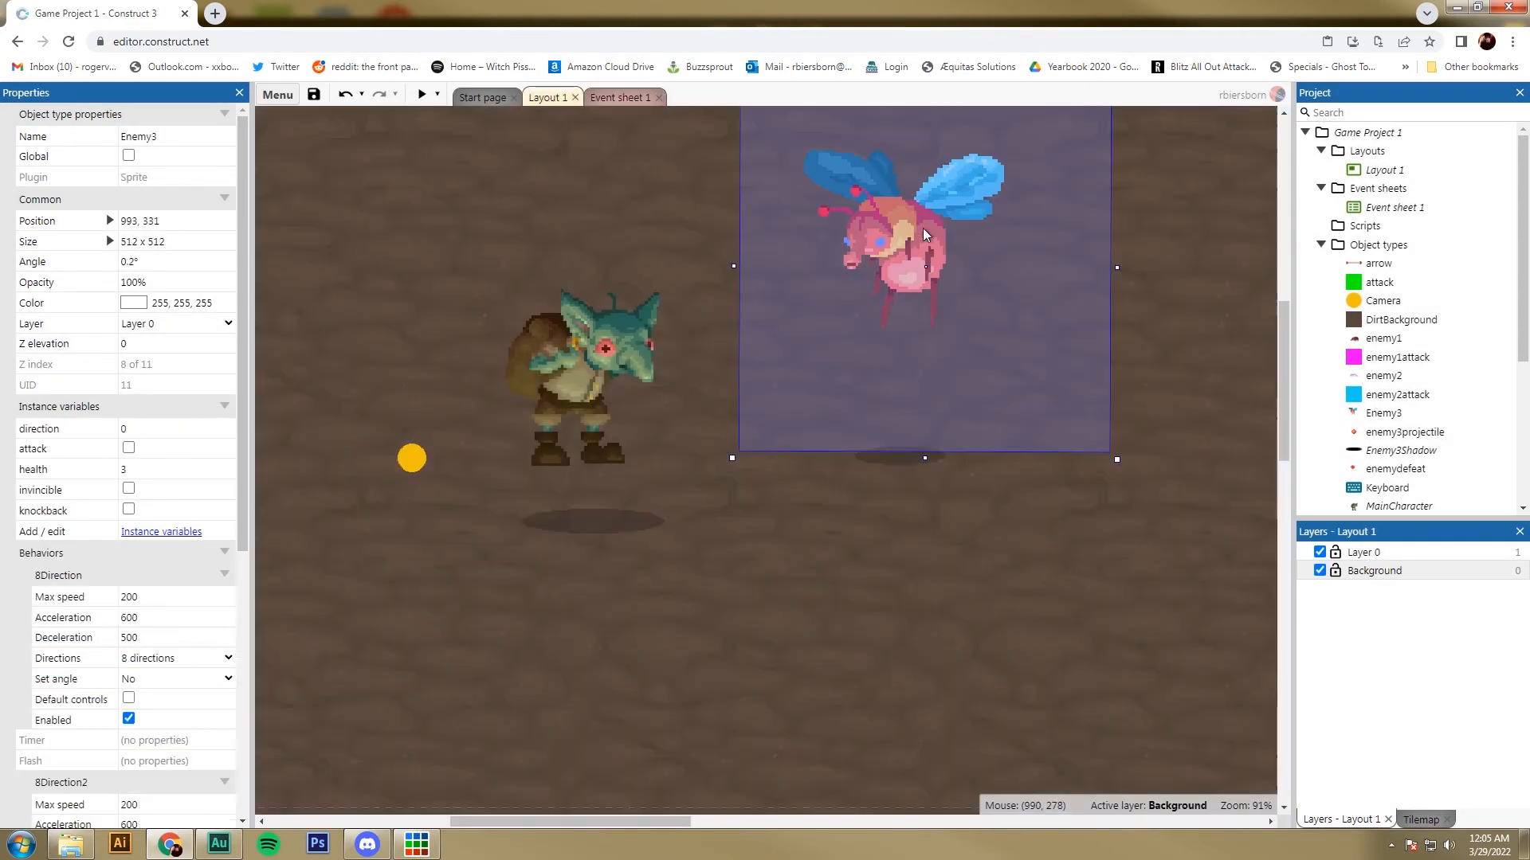
double_click(910, 249)
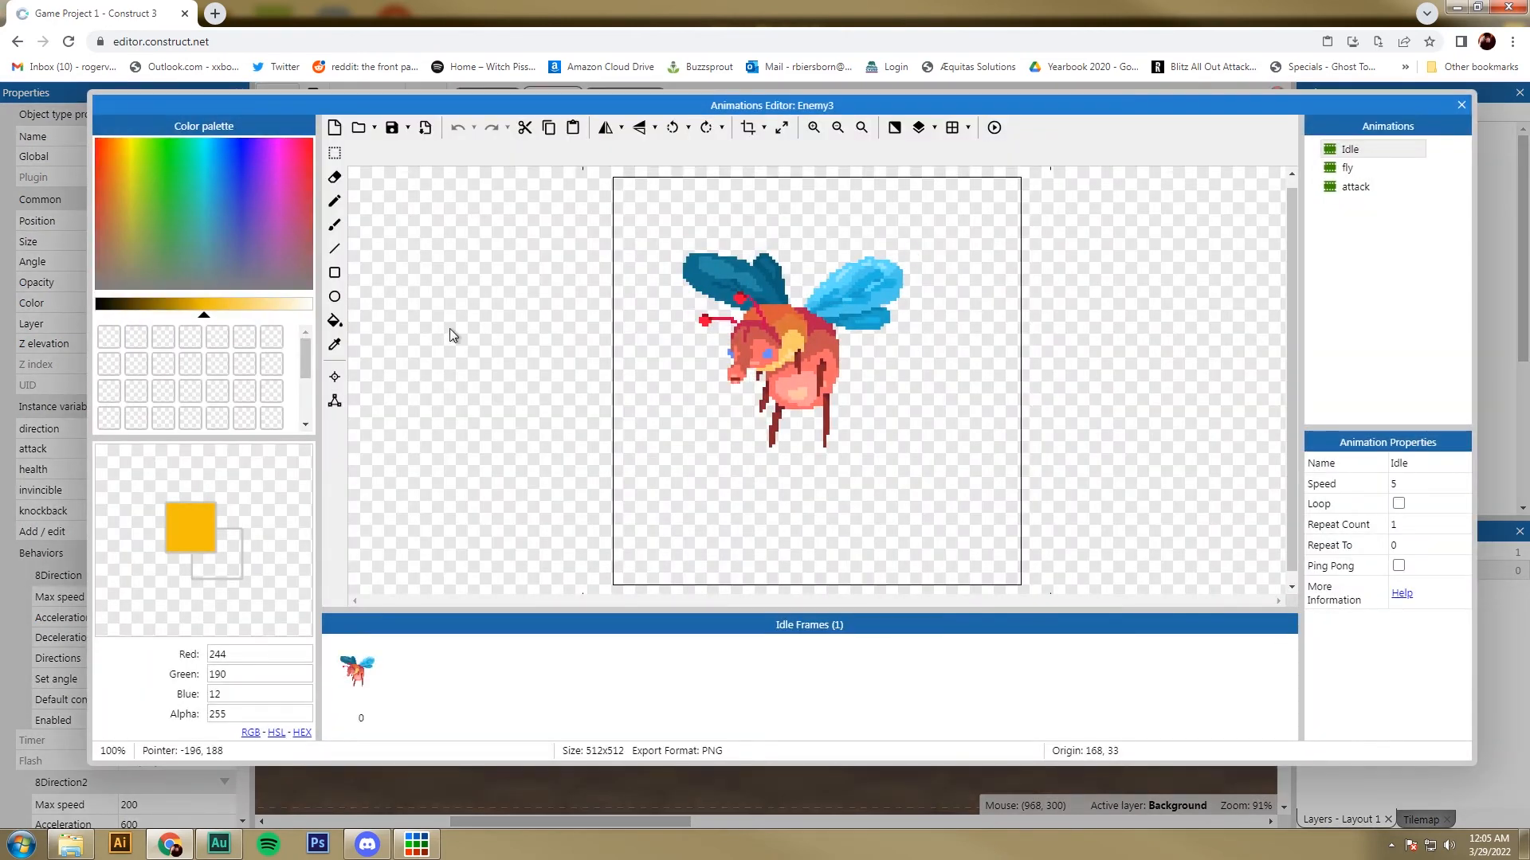
click(335, 376)
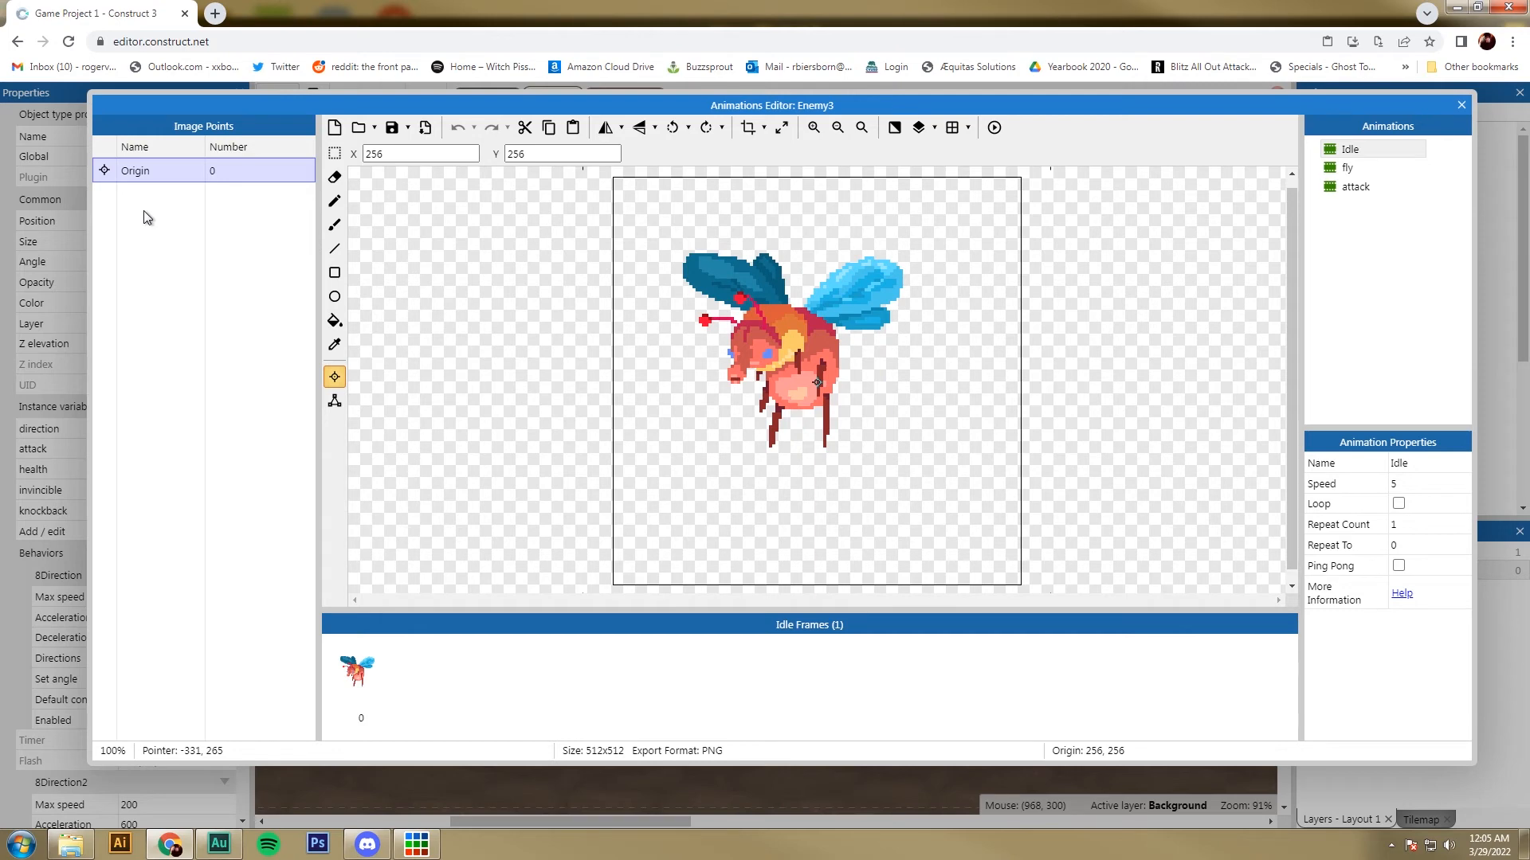
right_click(156, 229)
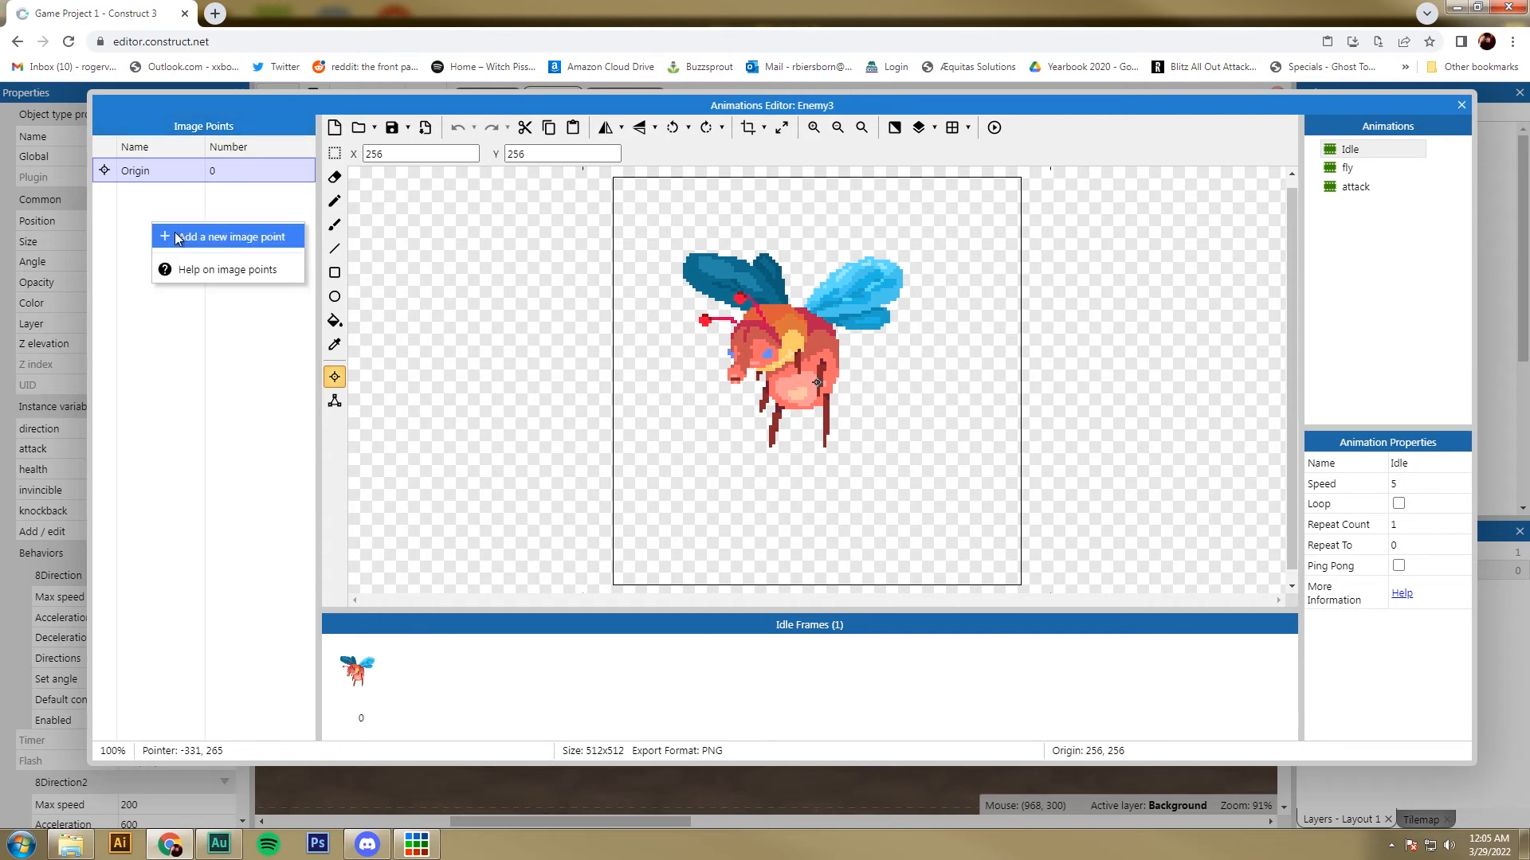
click(175, 235)
text(shadow)
key(Return)
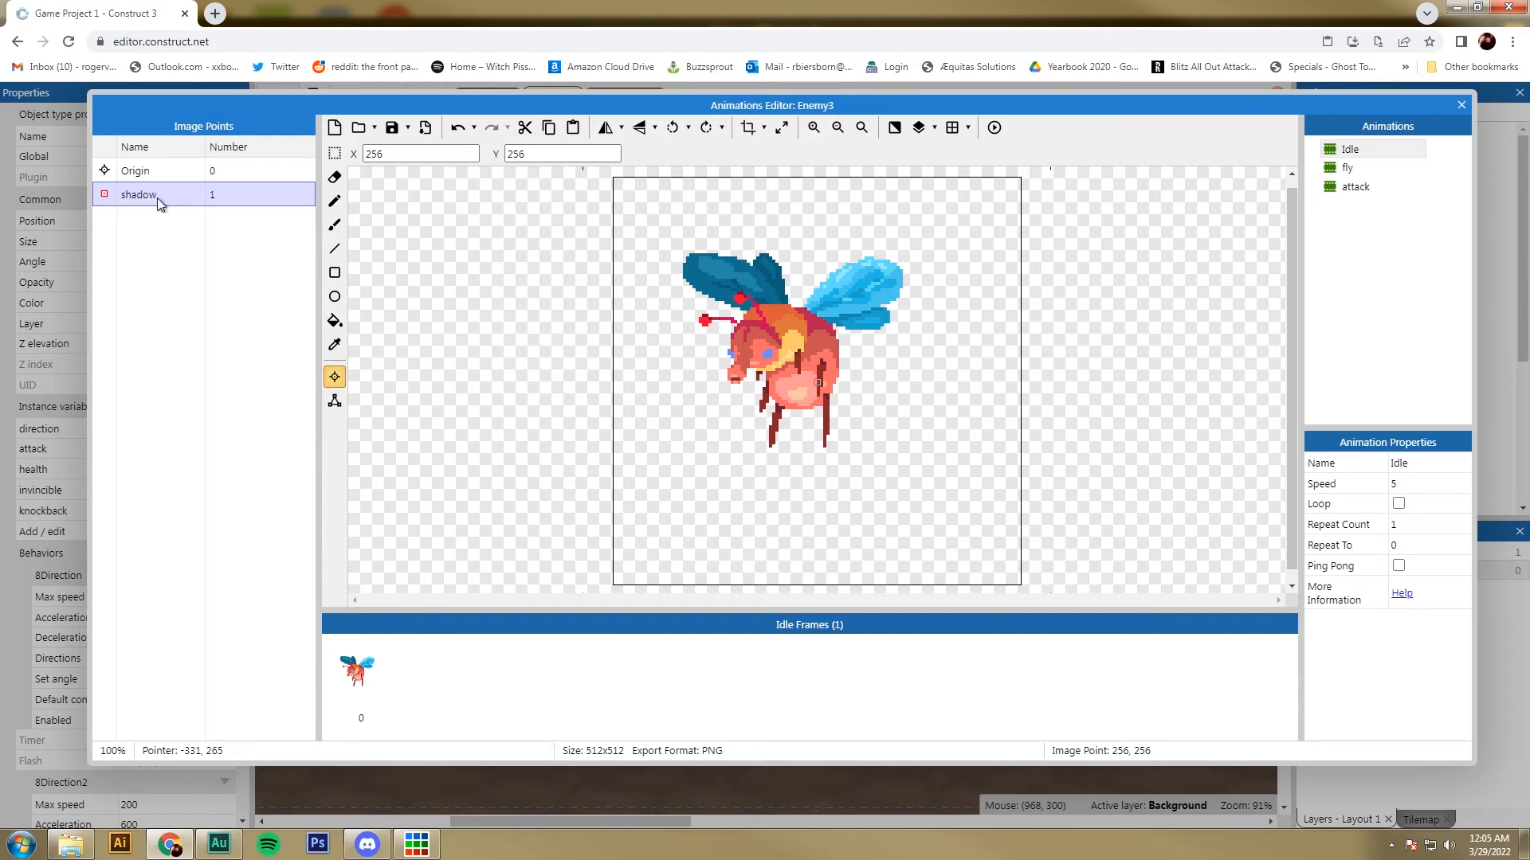
Place Enemy3's shadow image point beneath its legs at about 236, 405, and apply it to all animations.
click(801, 500)
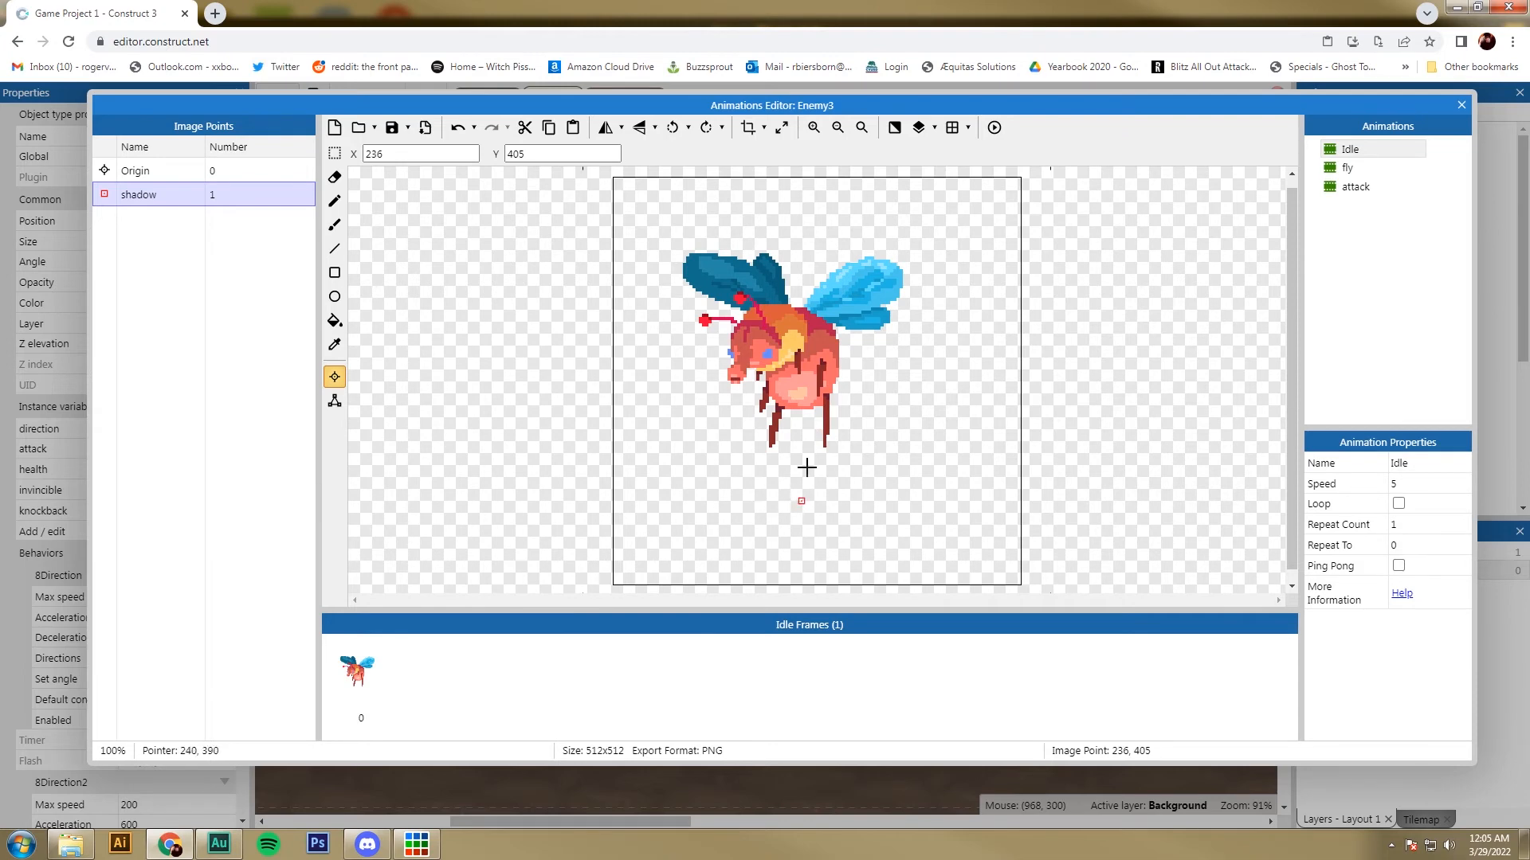
right_click(137, 195)
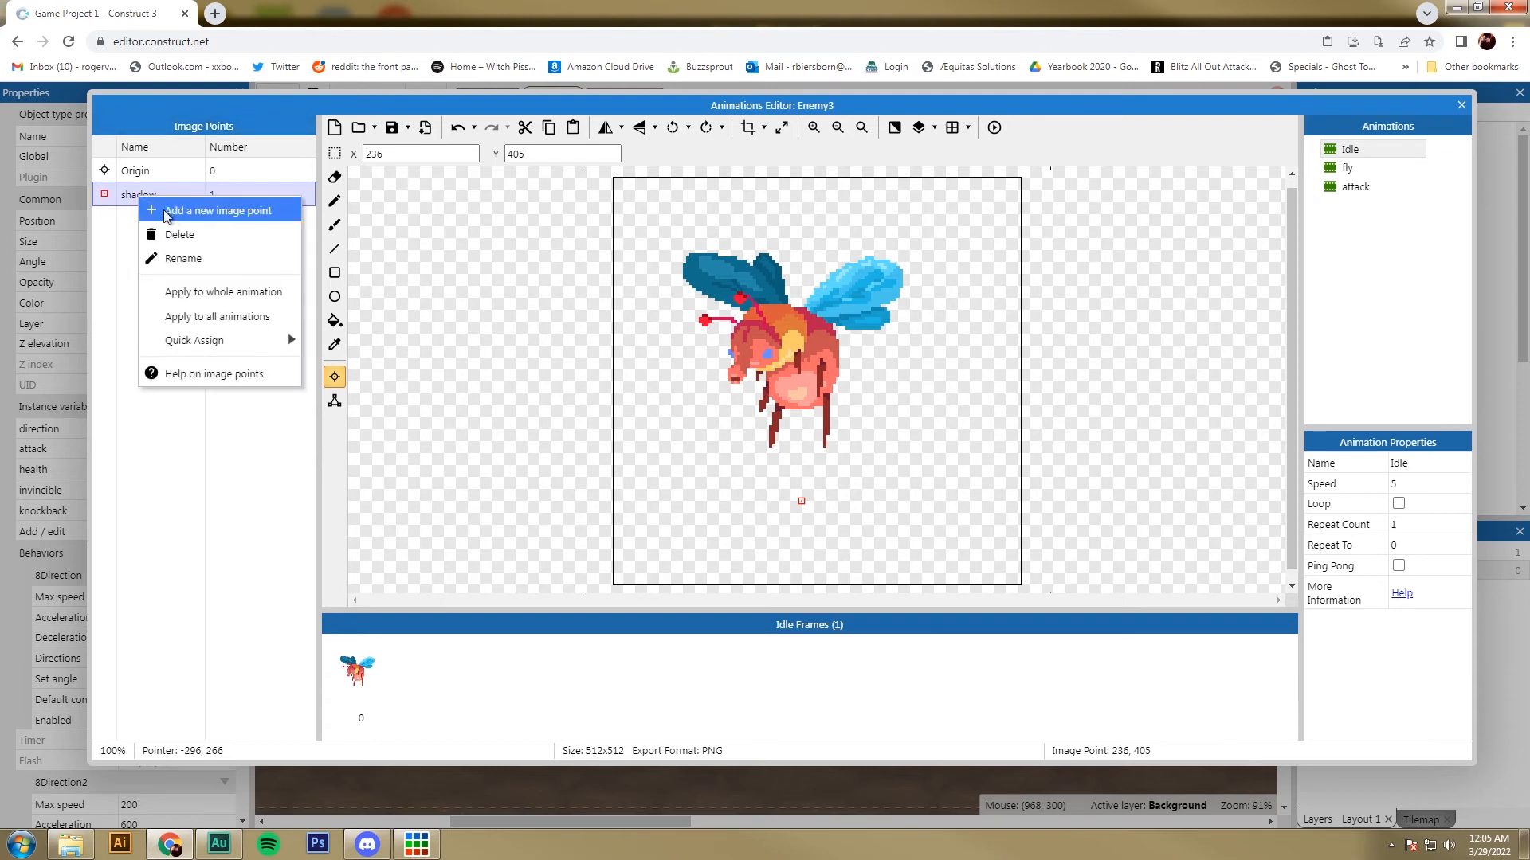
click(204, 317)
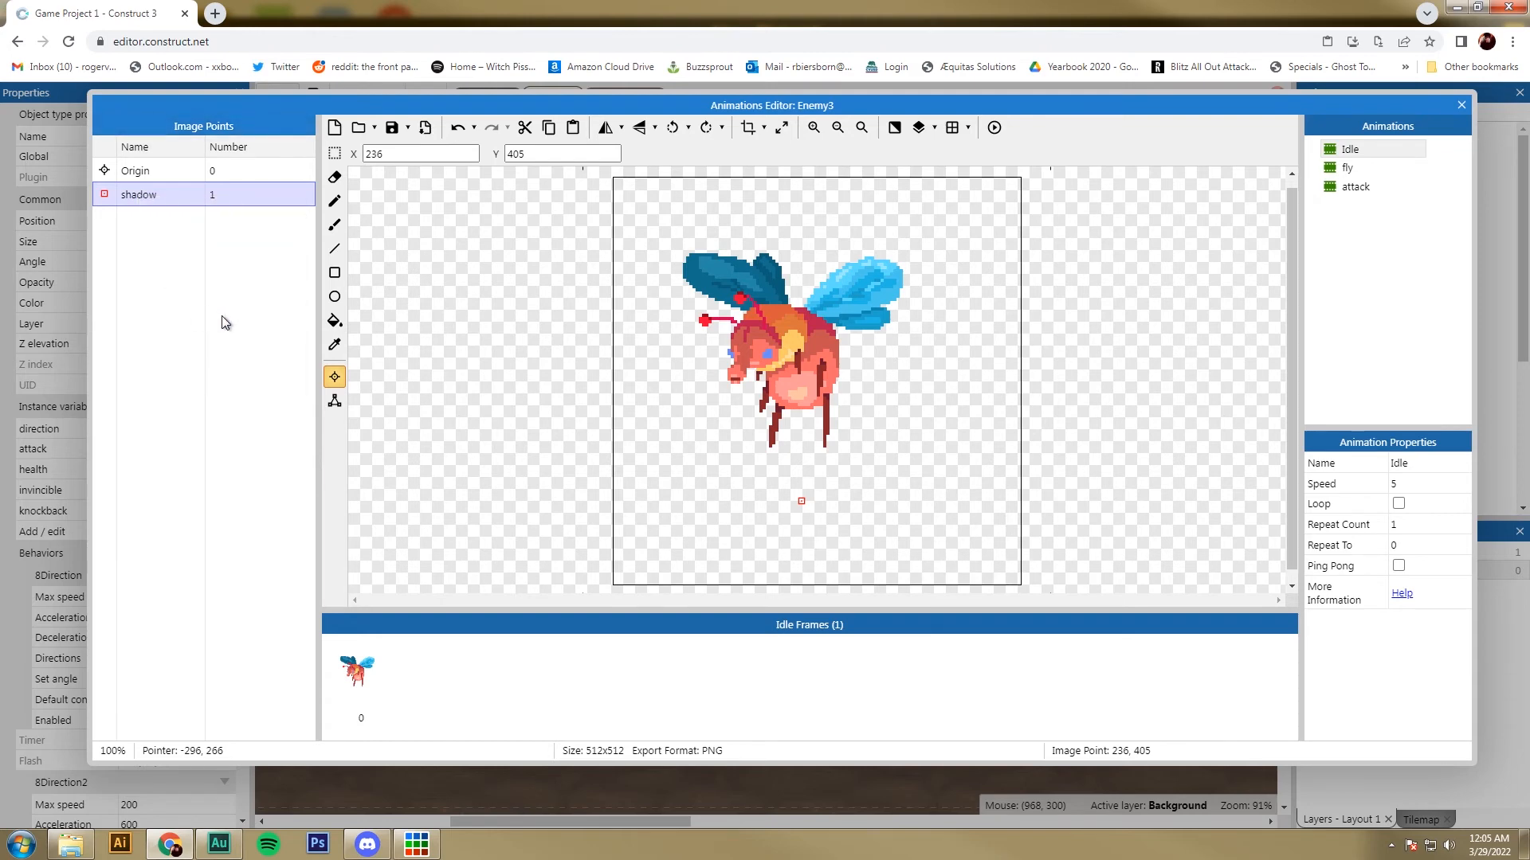
click(1461, 104)
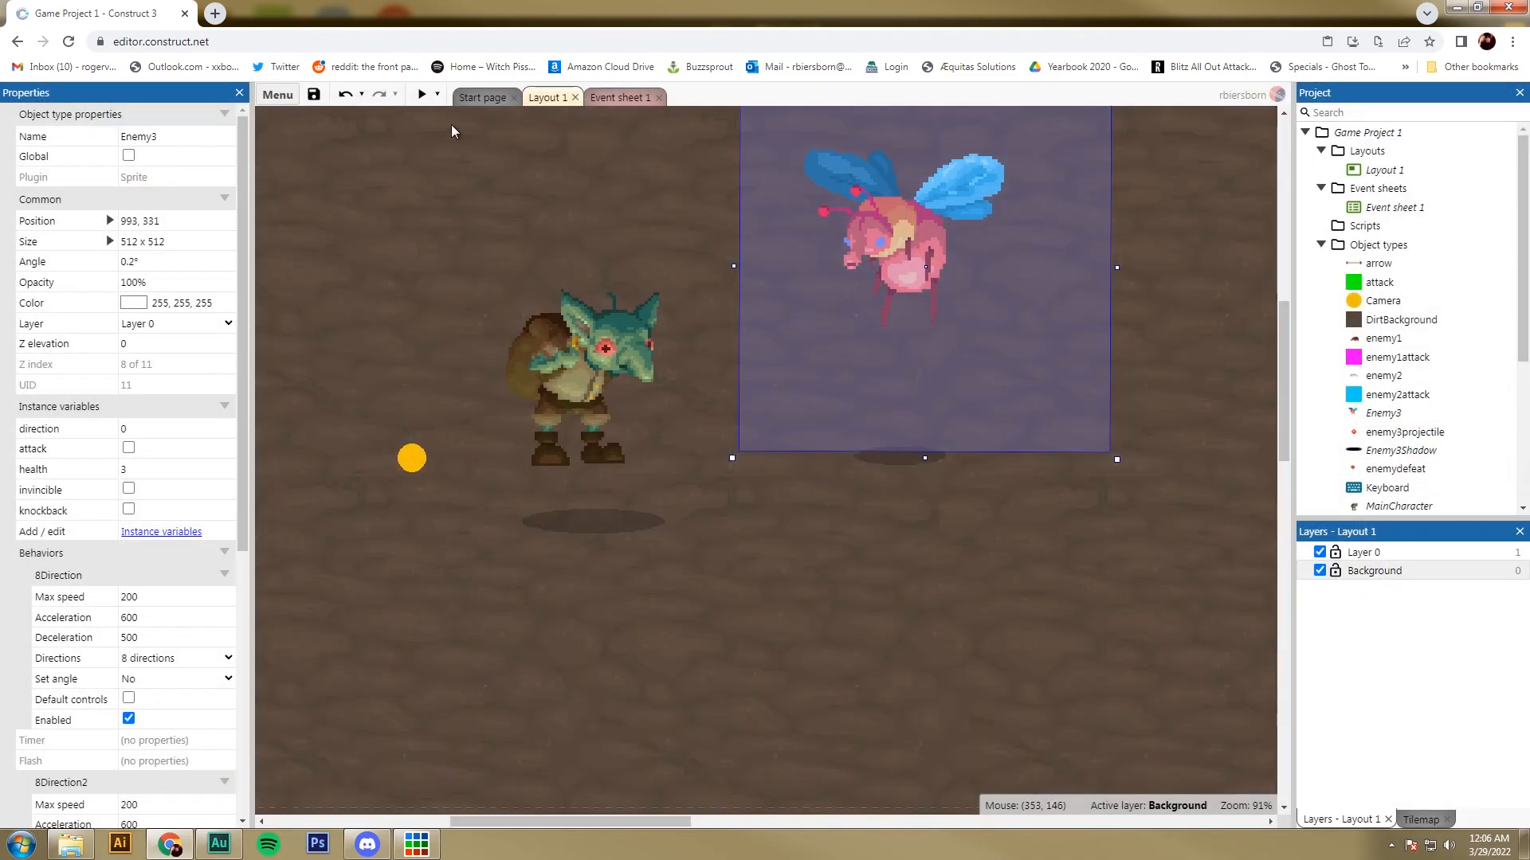
Preview the layout, moving and attacking around Enemy3 to check how shadows follow the original and spawned enemies.
click(422, 94)
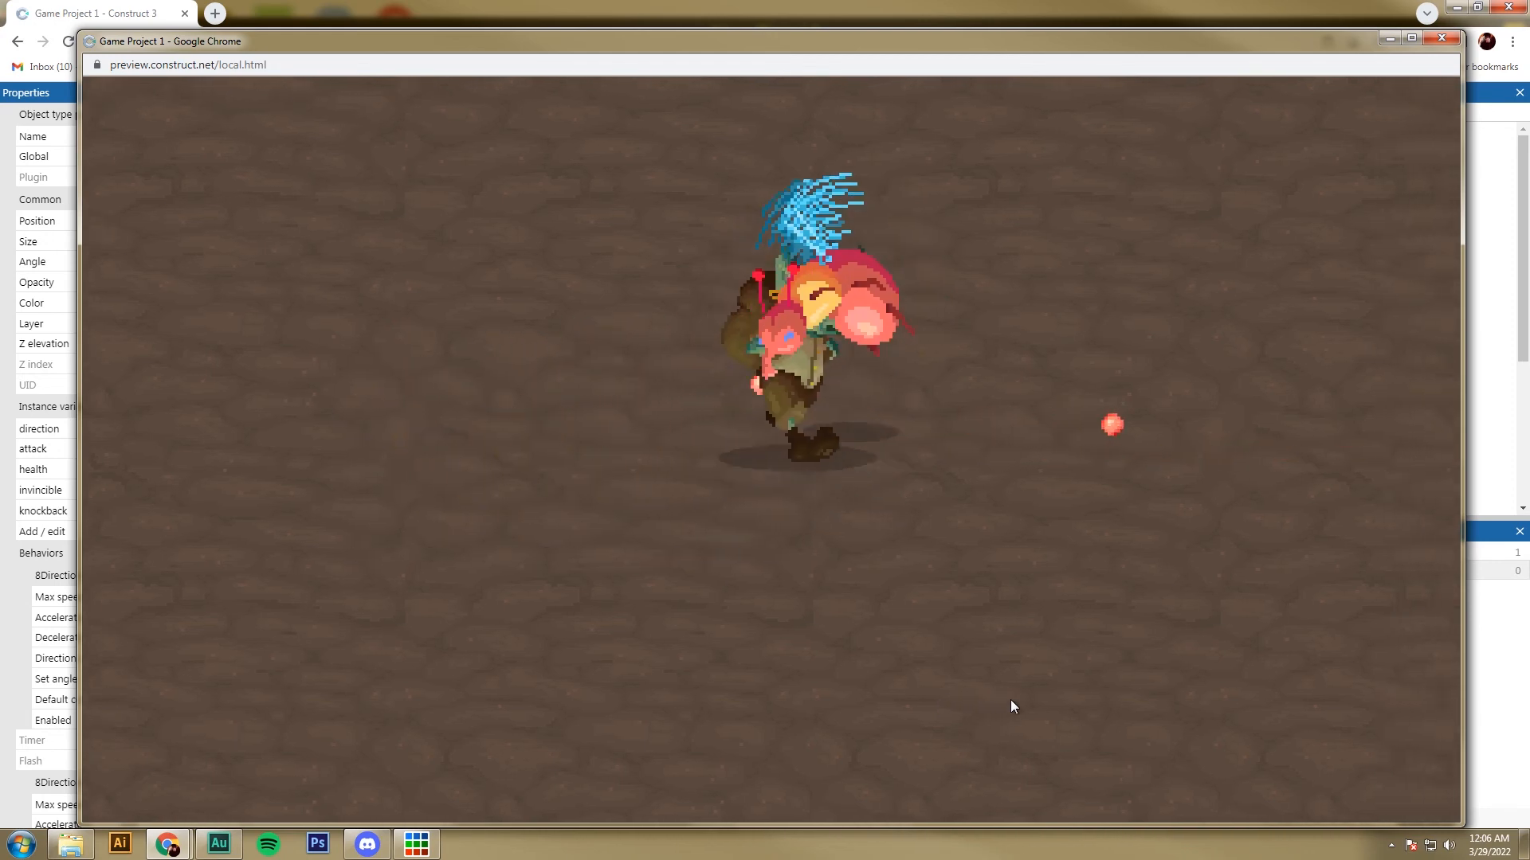
key(Down)
key(space)
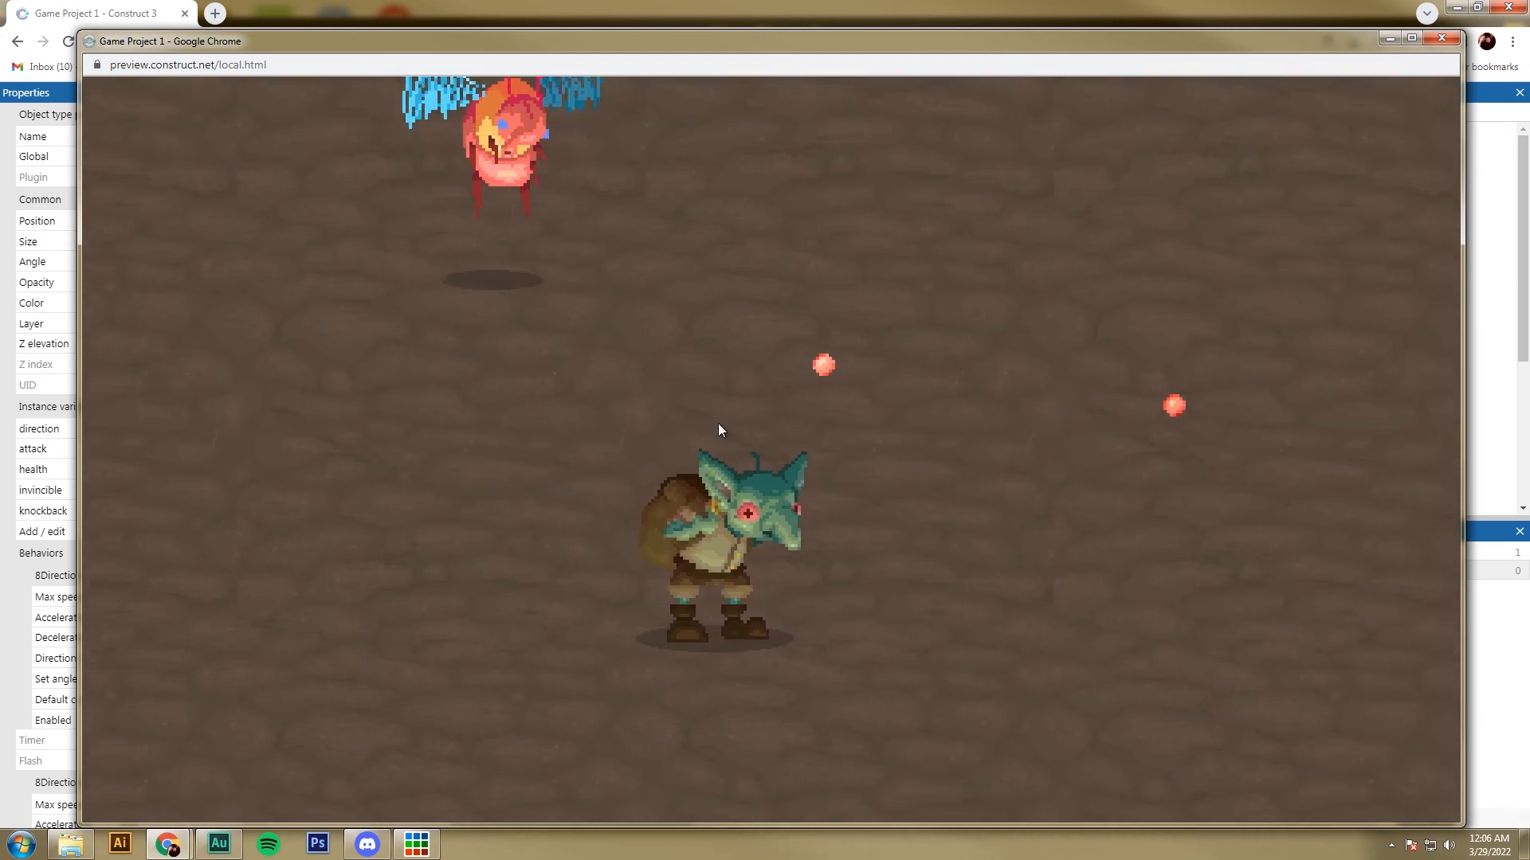
key(Up)
key(Right)
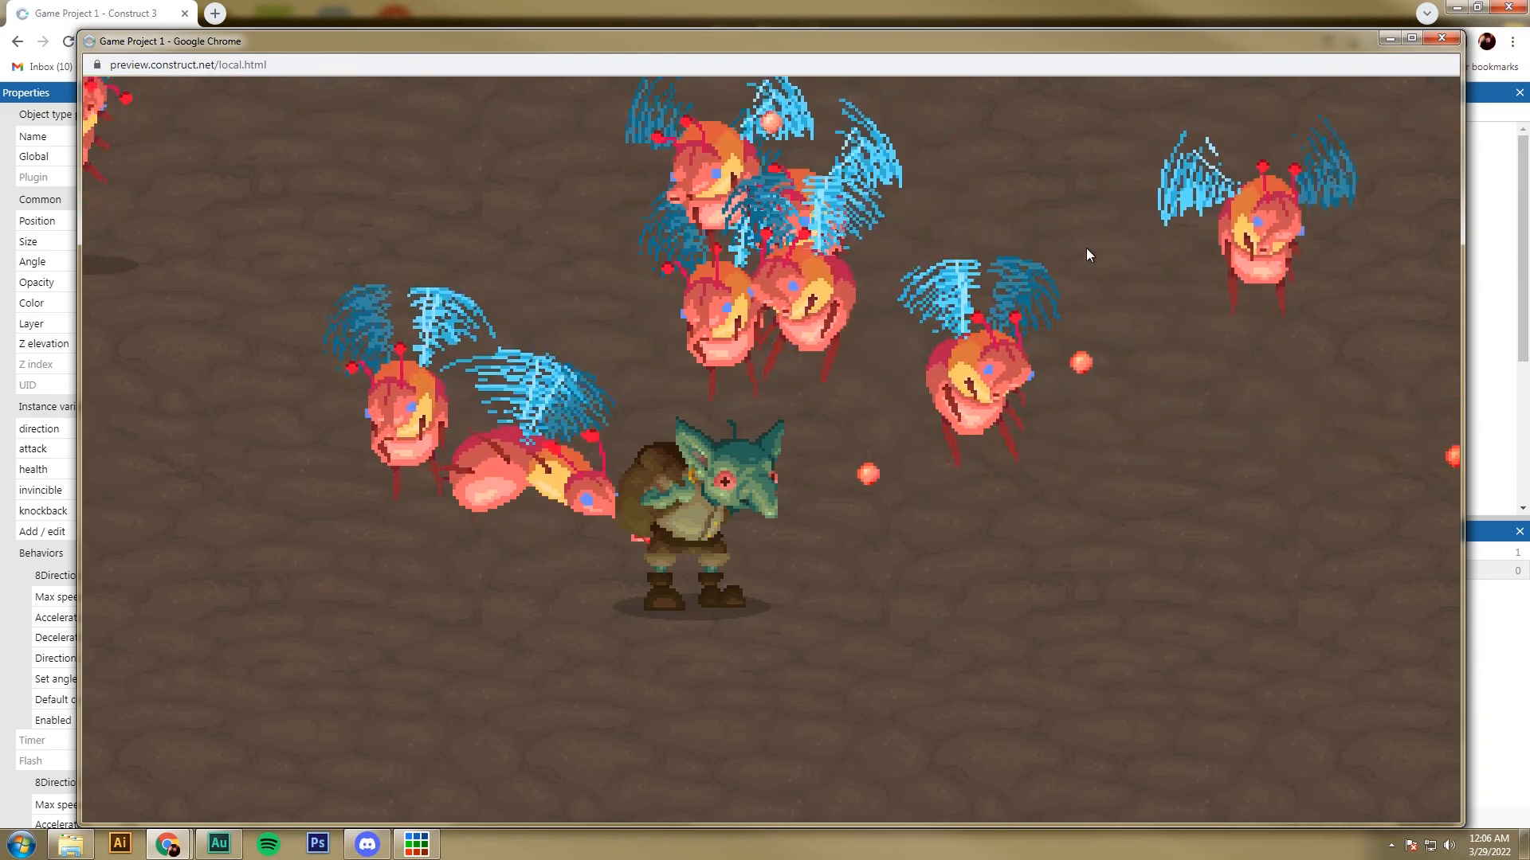
key(Up)
key(space)
key(Down)
key(space)
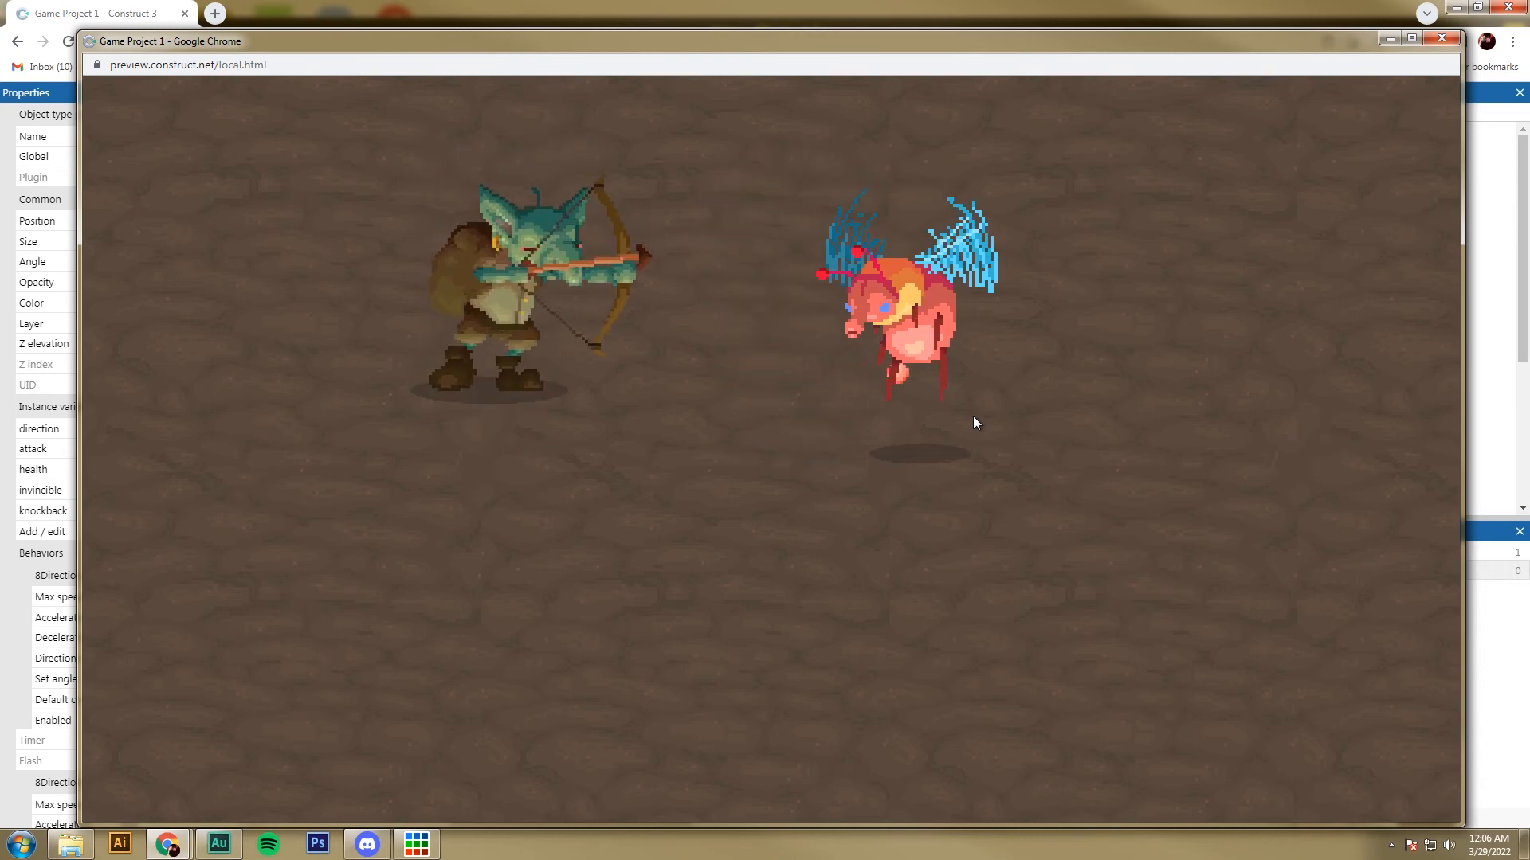
key(Down)
key(space)
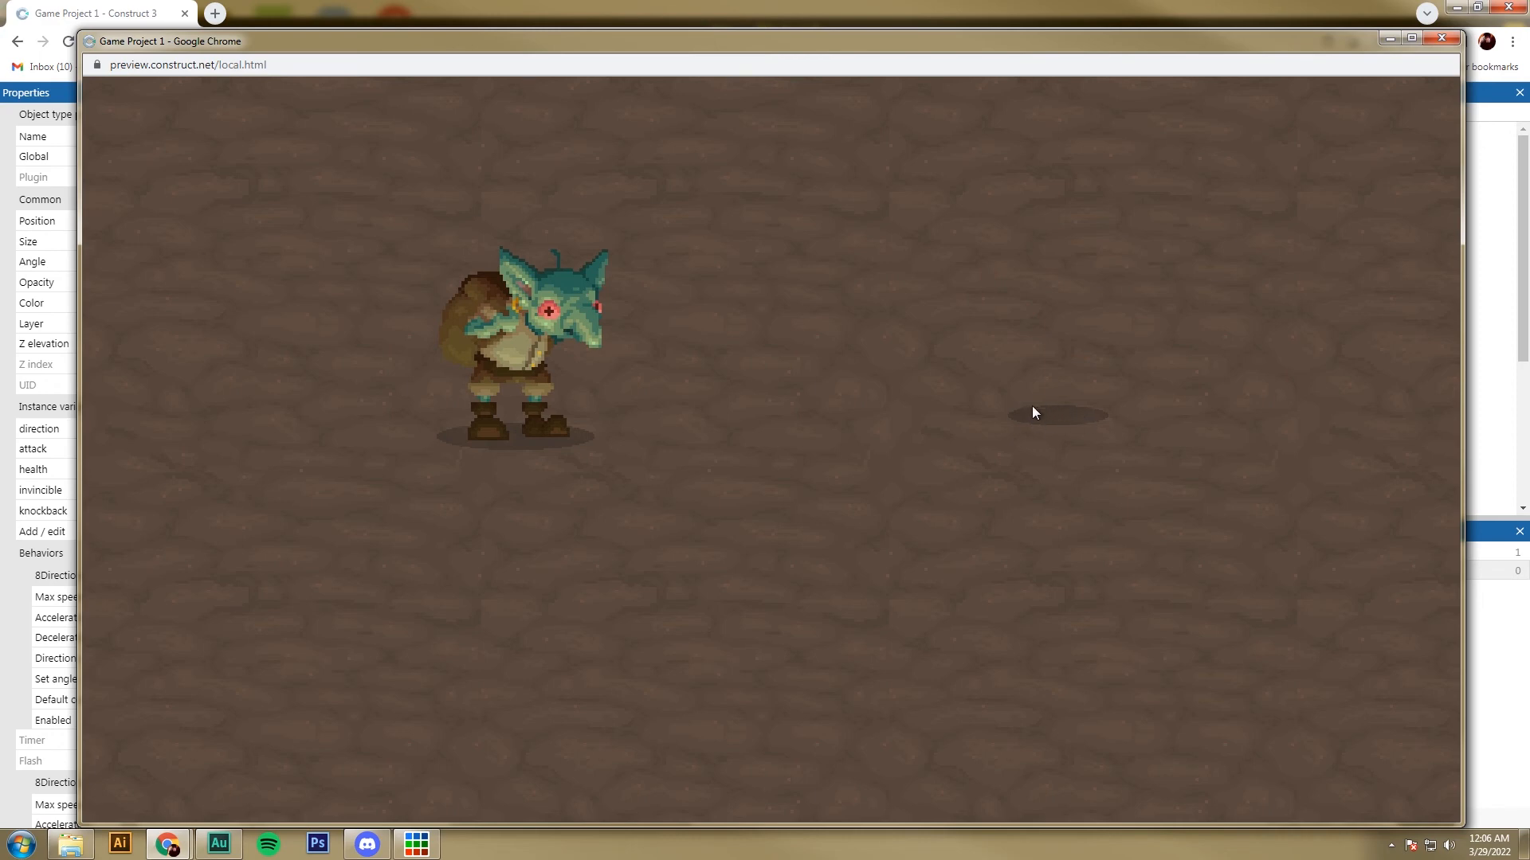
click(1441, 39)
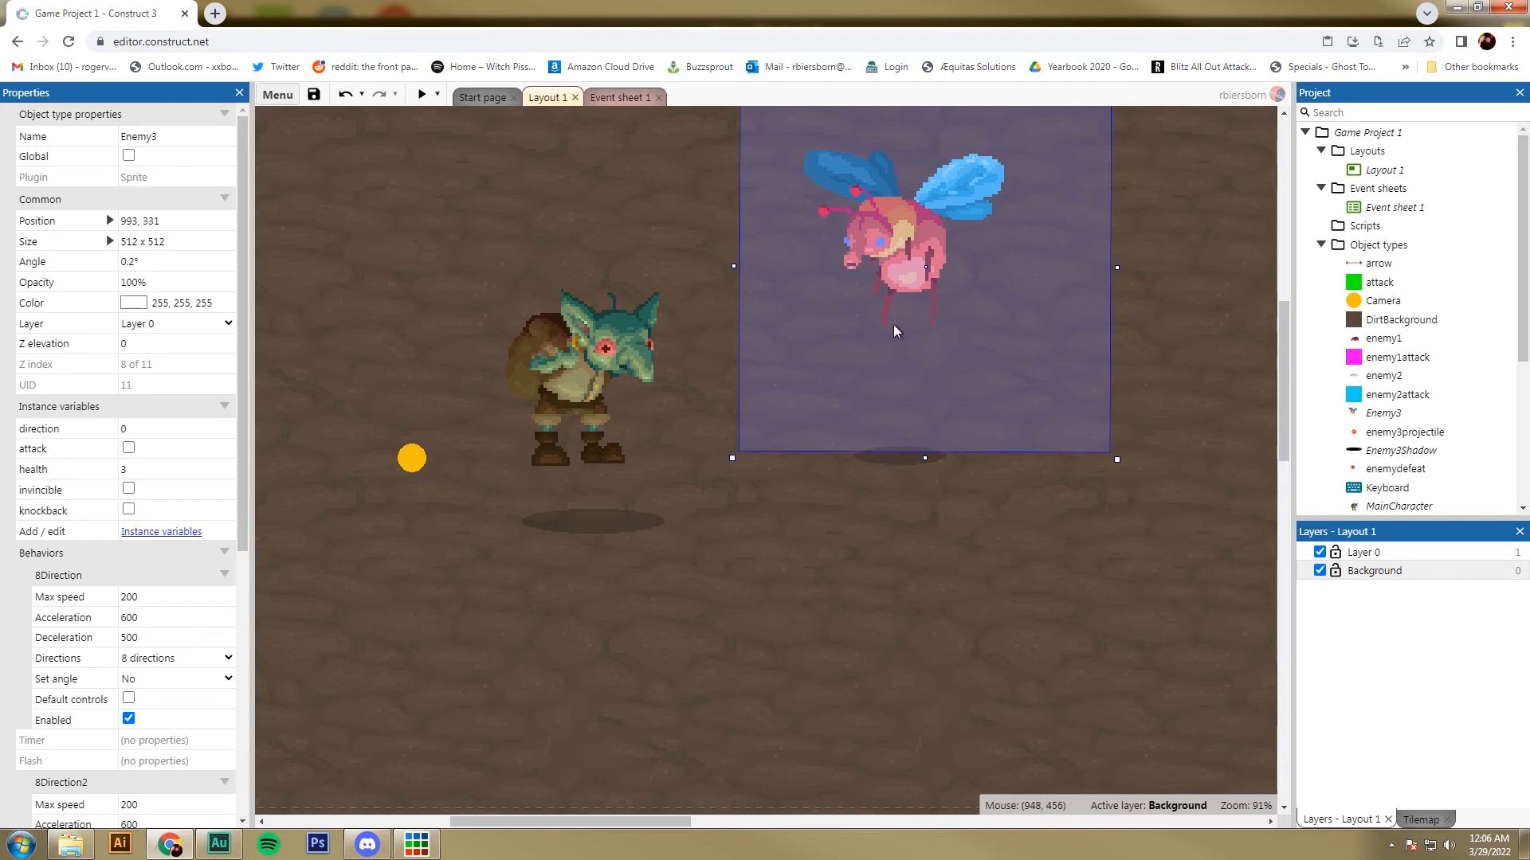
Create a container for Enemy3 that includes Enemy3Shadow.
drag(904, 269, 899, 274)
drag(243, 499, 237, 690)
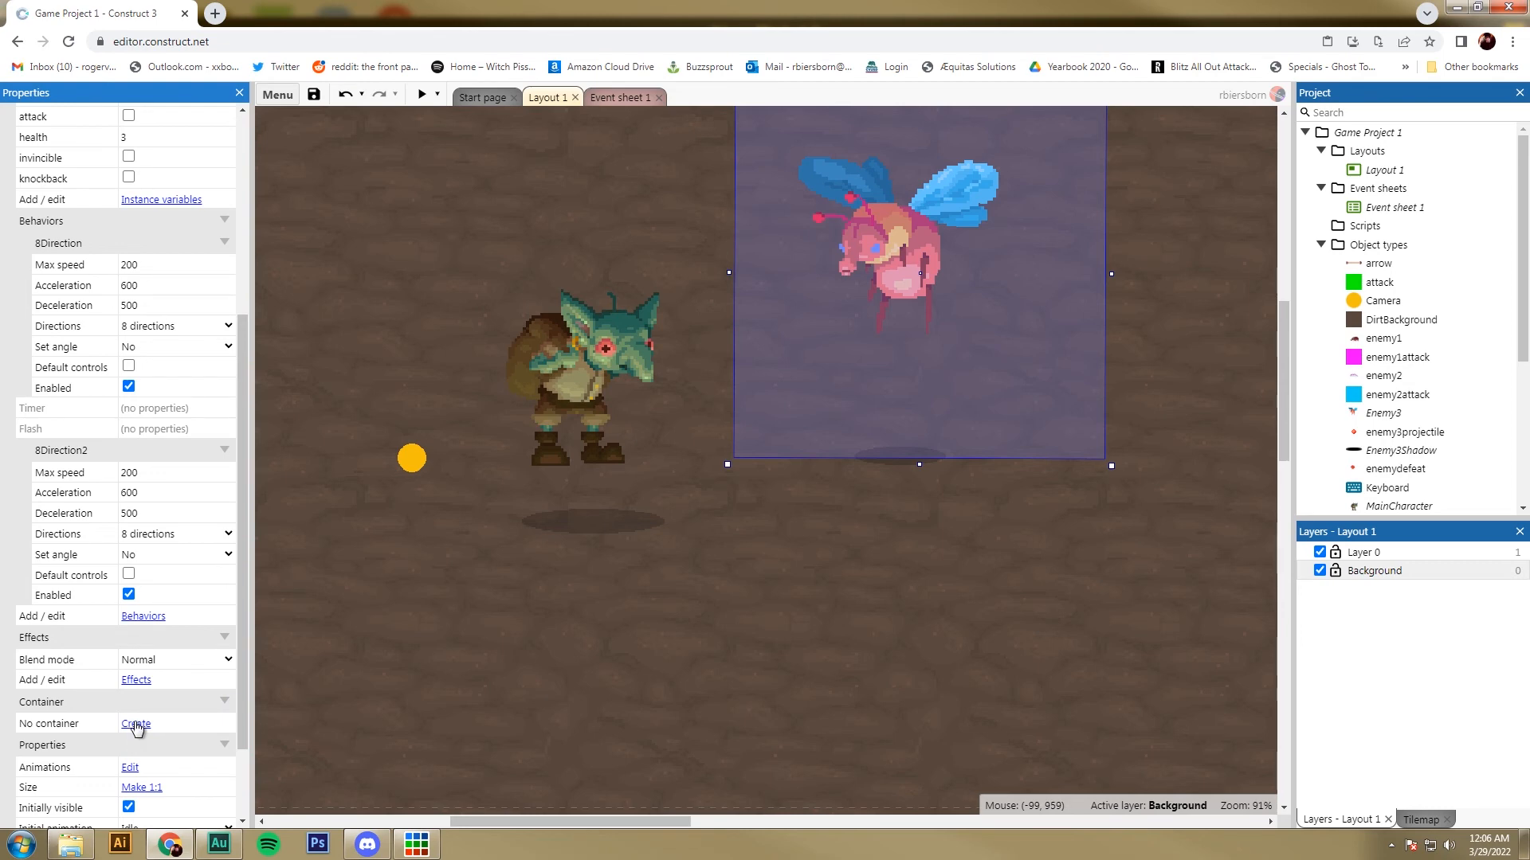
click(135, 724)
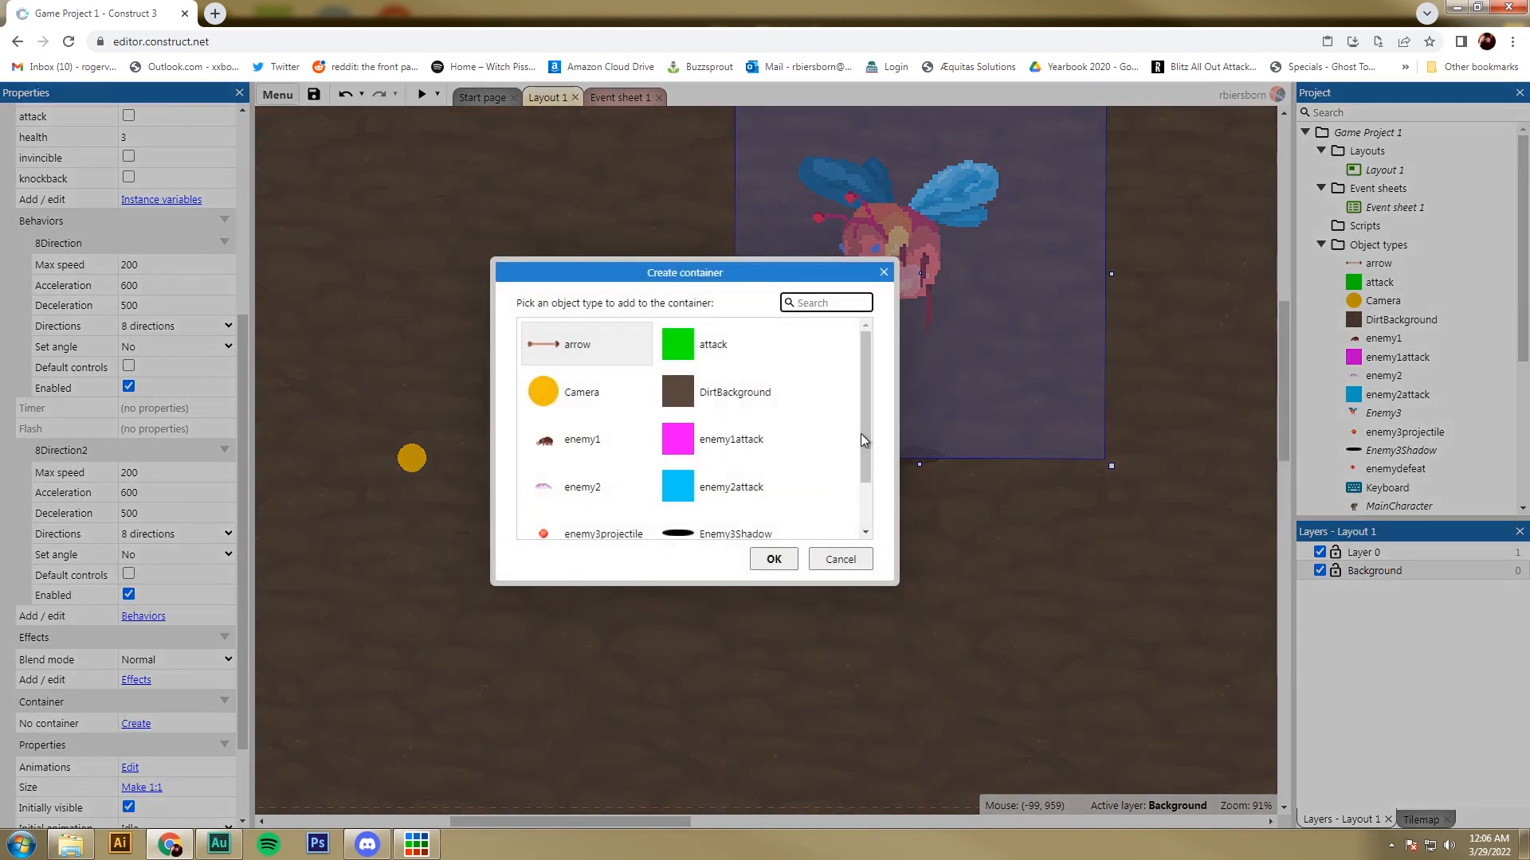
drag(862, 433, 864, 478)
click(741, 476)
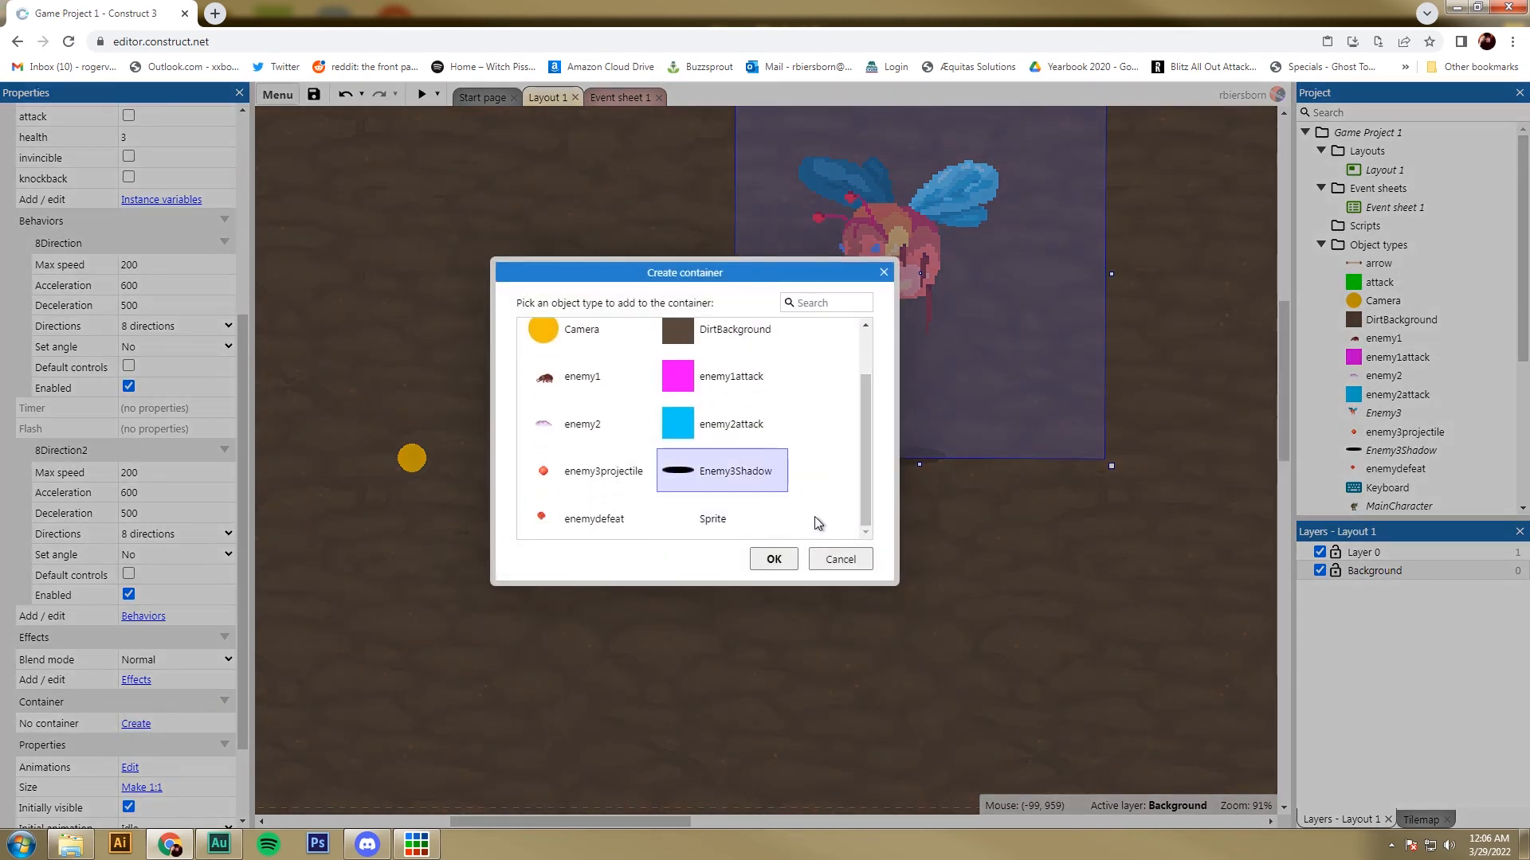
click(773, 559)
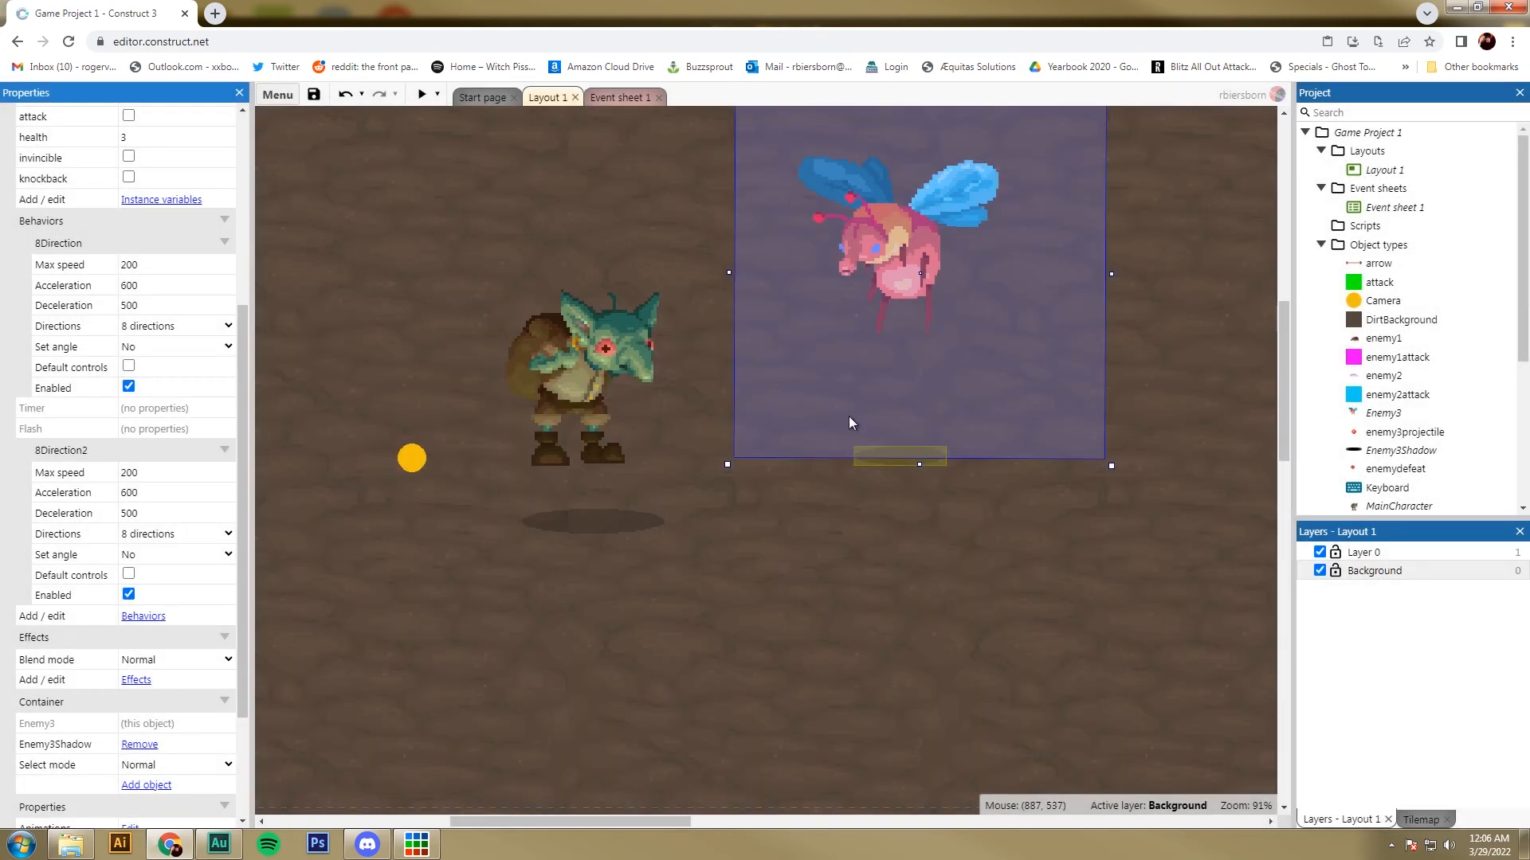
Preview the layout again and spawn several Enemy3 instances to check that each one has its own shadow.
click(419, 96)
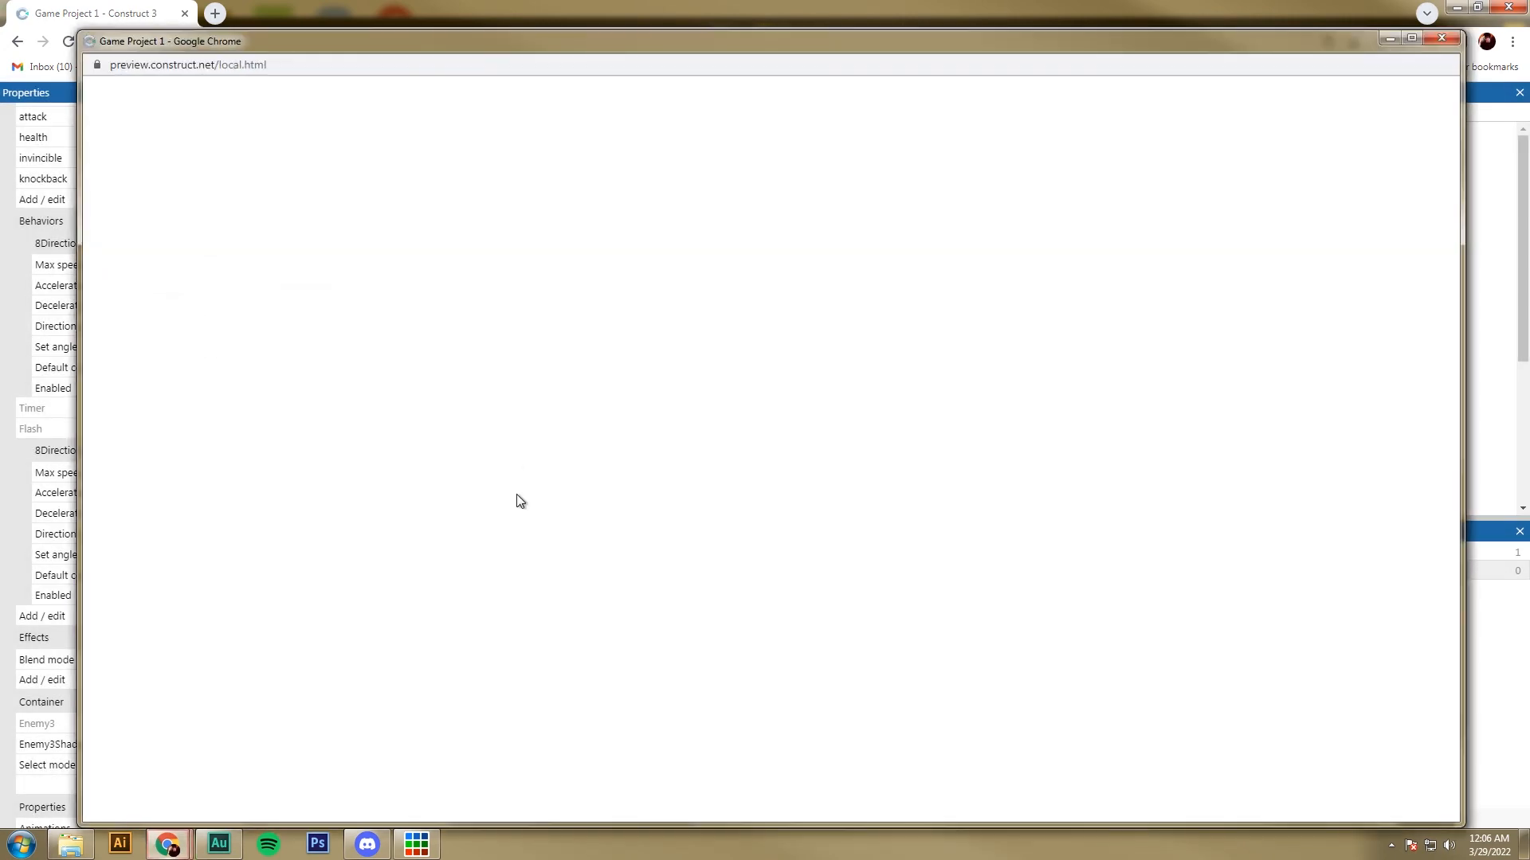
click(716, 663)
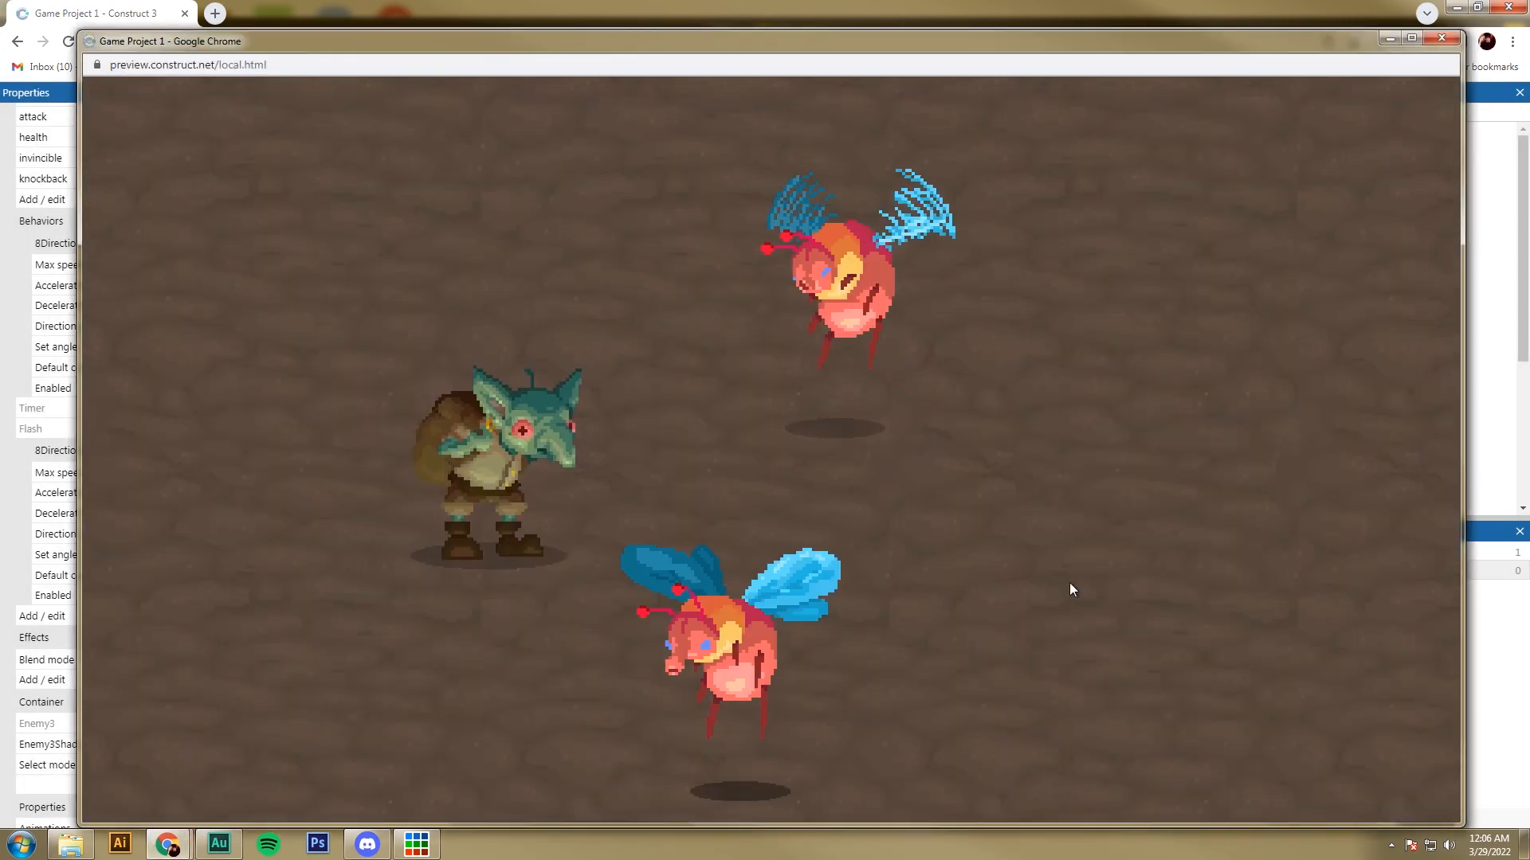
click(1096, 461)
click(612, 276)
click(610, 277)
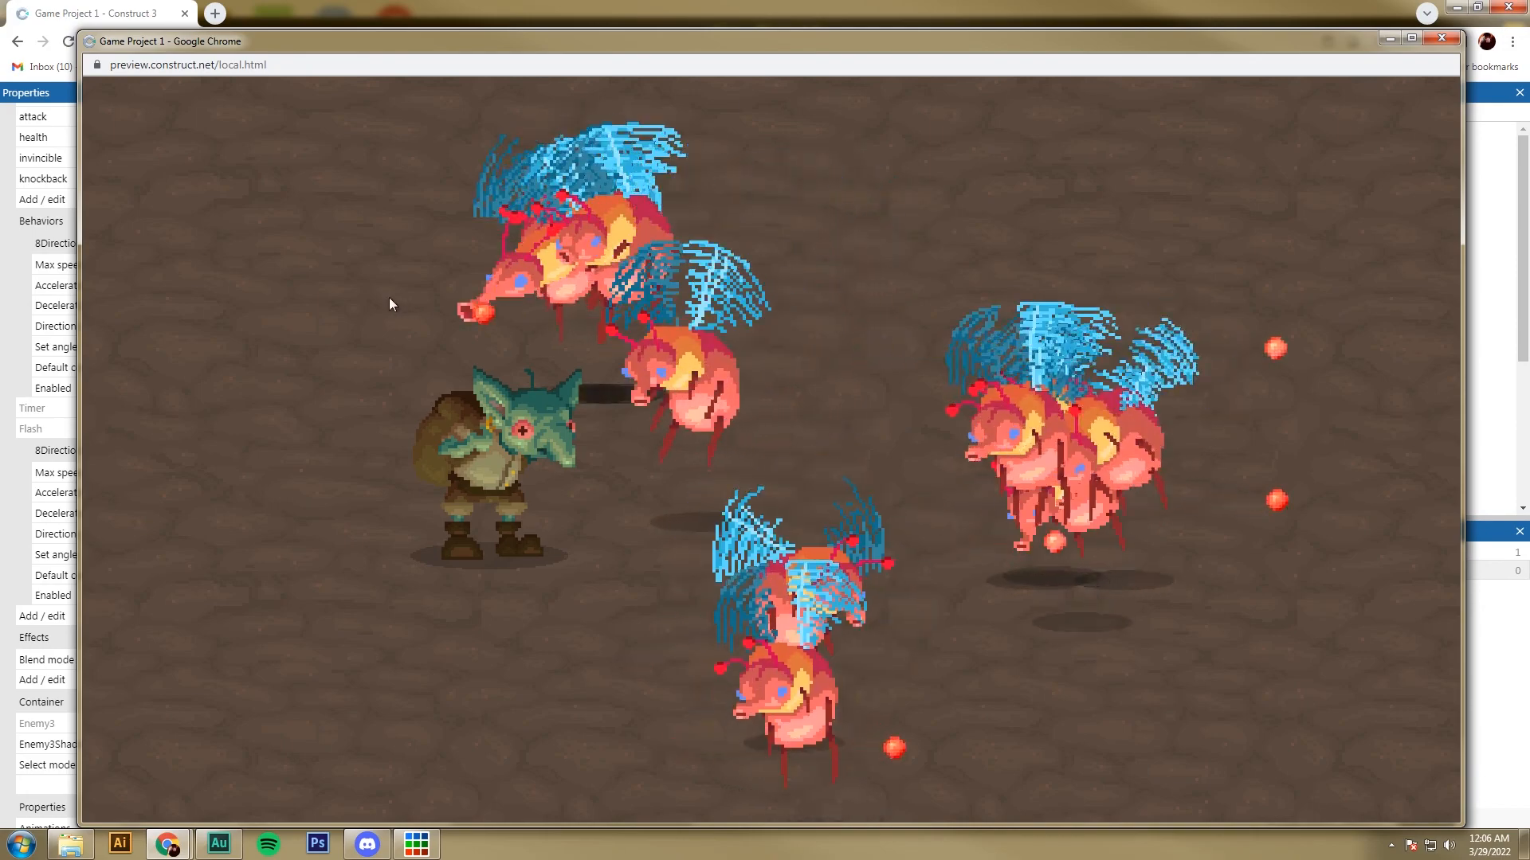
click(390, 299)
click(392, 310)
click(397, 318)
key(F5)
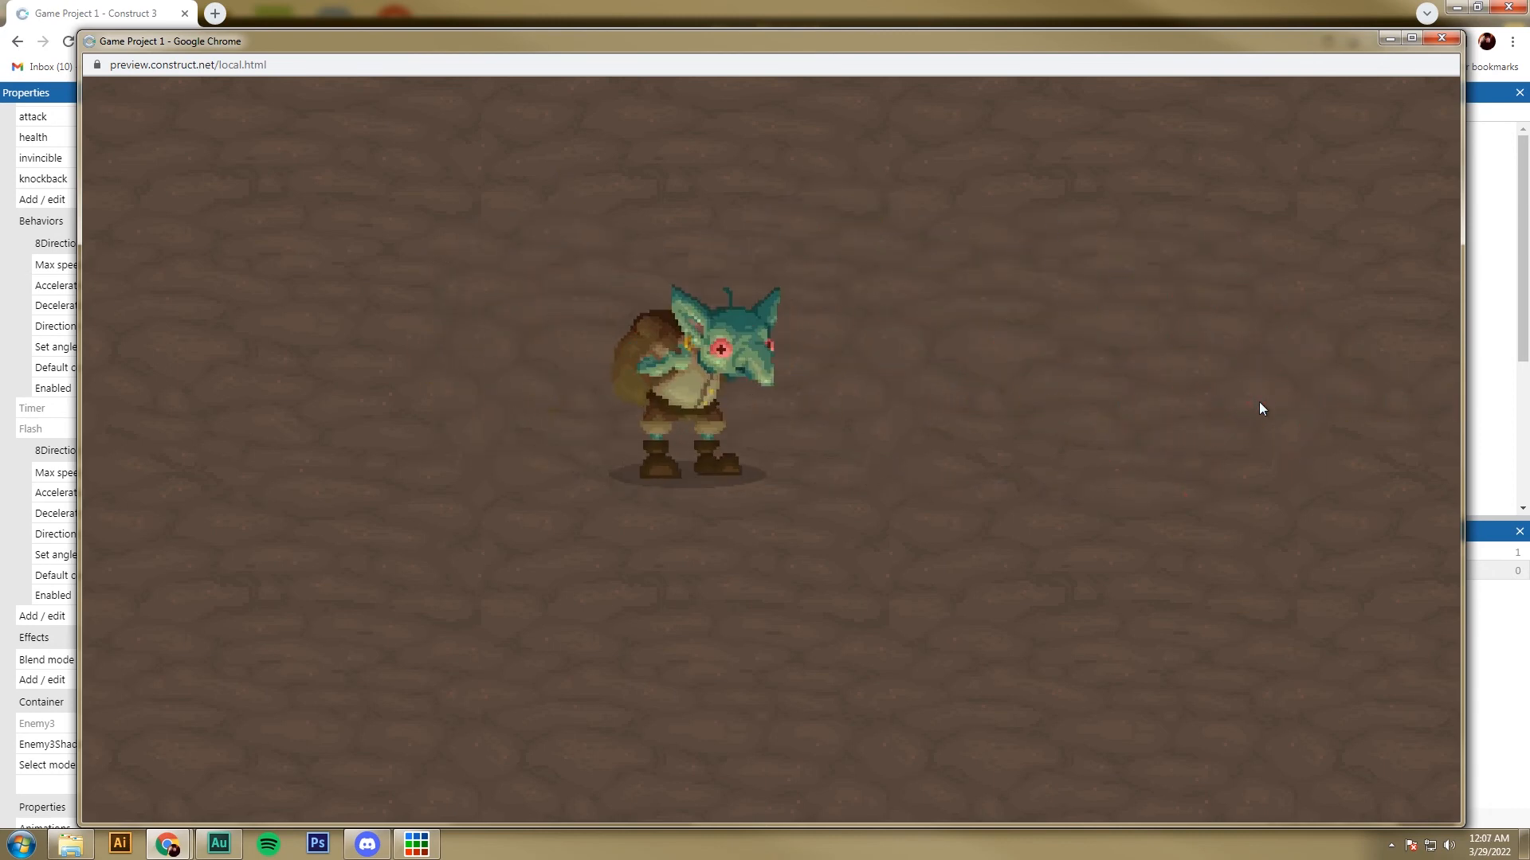
click(1441, 38)
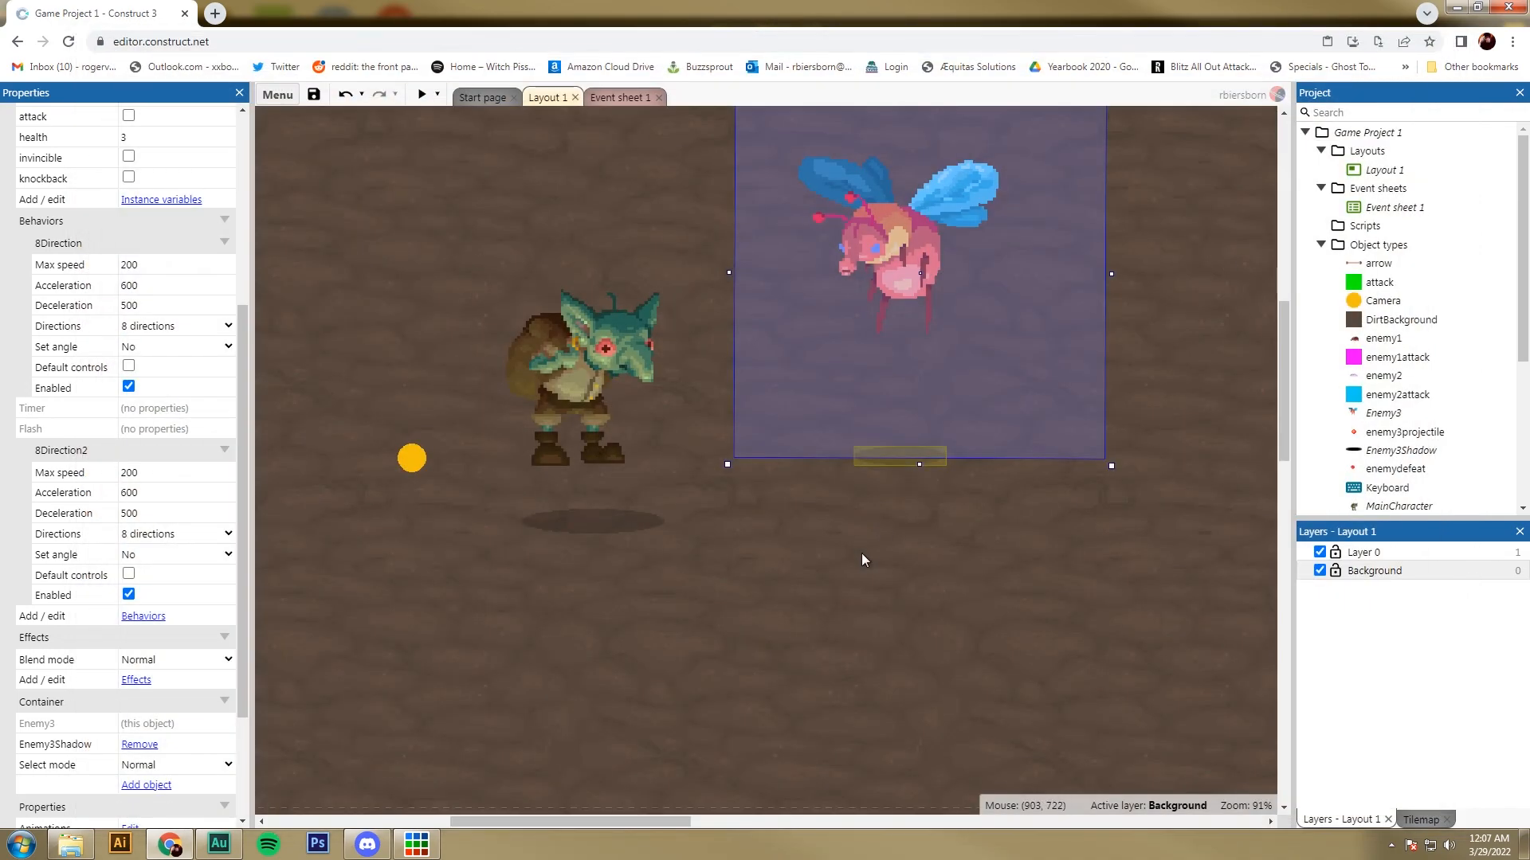
Move Enemy3 and its shadow out of the layout area into the empty space above the dirt background.
click(862, 558)
scroll(864, 557, up, 8)
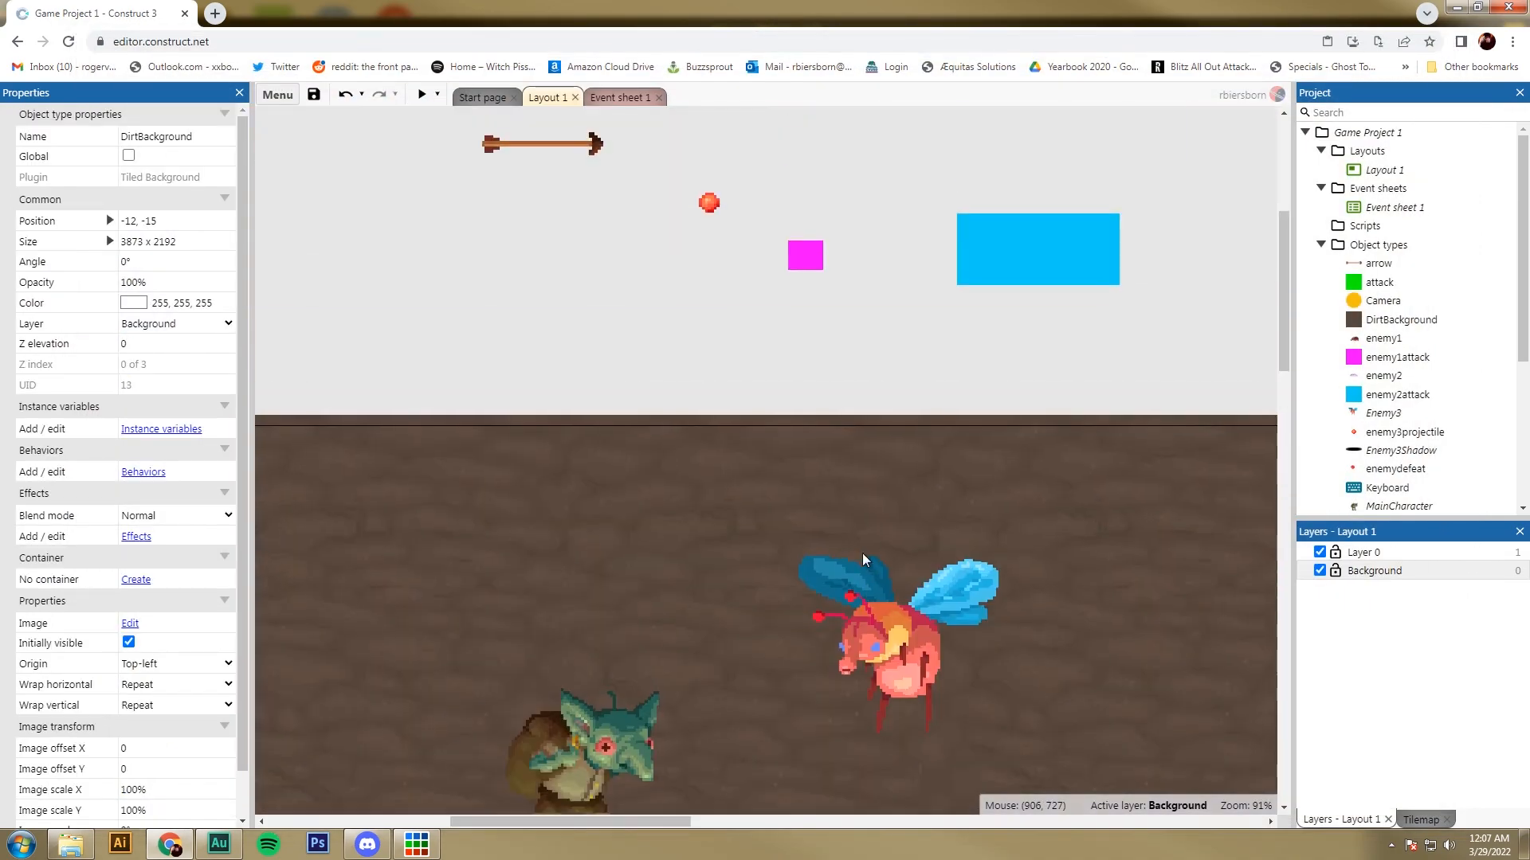
scroll(868, 566, down, 4)
drag(883, 596, 475, 155)
ctrl+scroll(711, 564, down, 1)
ctrl+scroll(712, 564, down, 1)
drag(866, 727, 528, 310)
Bring enemy1 onto the dirt background beside the main character, at about 1176, 482.
ctrl+scroll(719, 318, down, 1)
ctrl+scroll(719, 311, down, 1)
ctrl+scroll(850, 239, down, 1)
drag(930, 112, 954, 618)
ctrl+scroll(992, 645, up, 1)
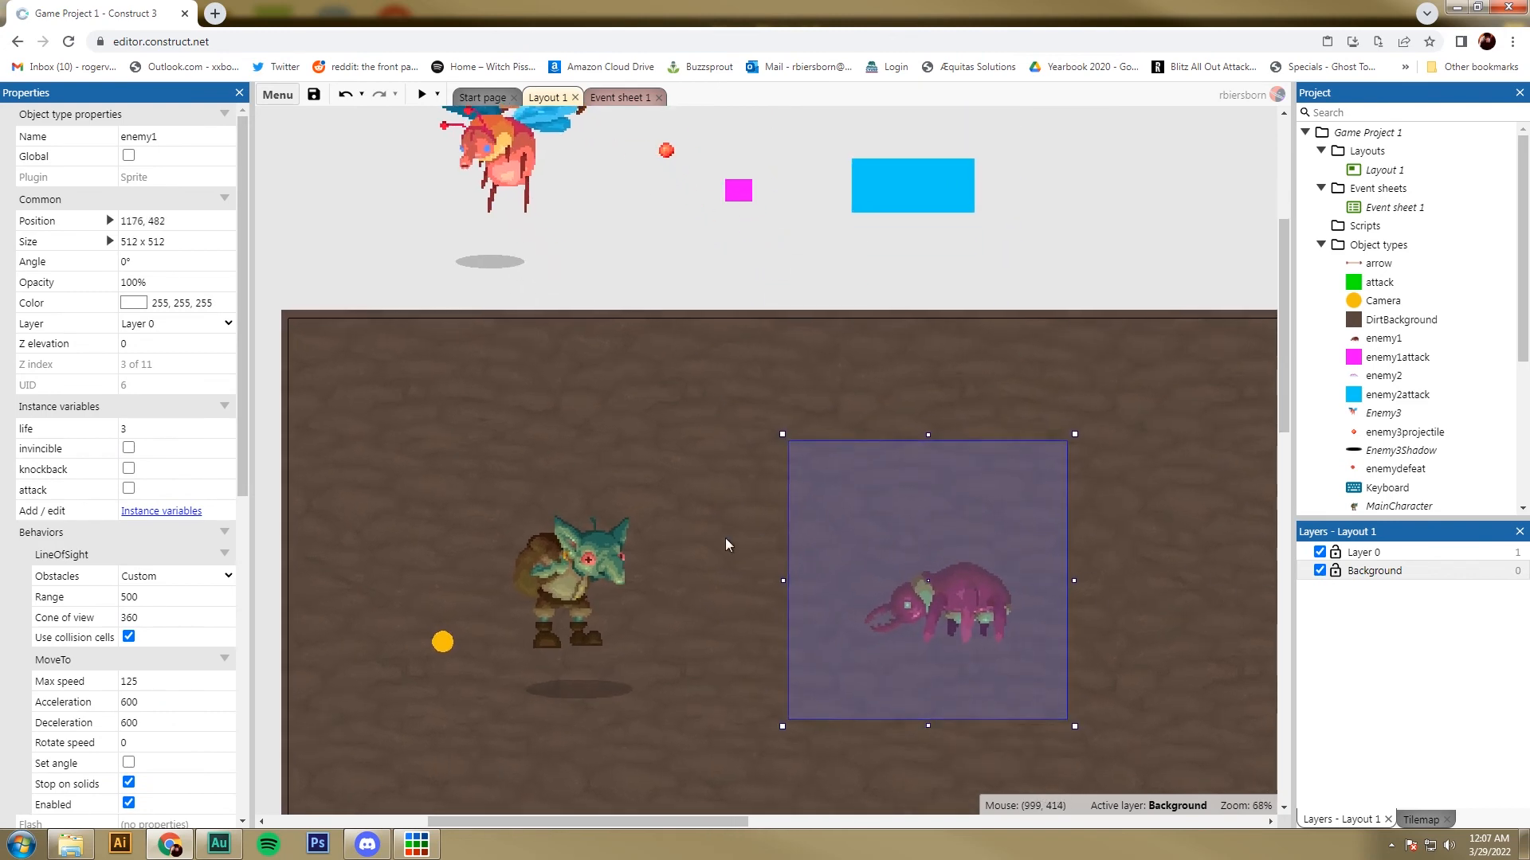
Insert a new Sprite object named Enemy1Shadow between the main character and enemy1.
right_click(727, 546)
click(785, 213)
scroll(828, 526, down, 5)
click(806, 434)
click(686, 587)
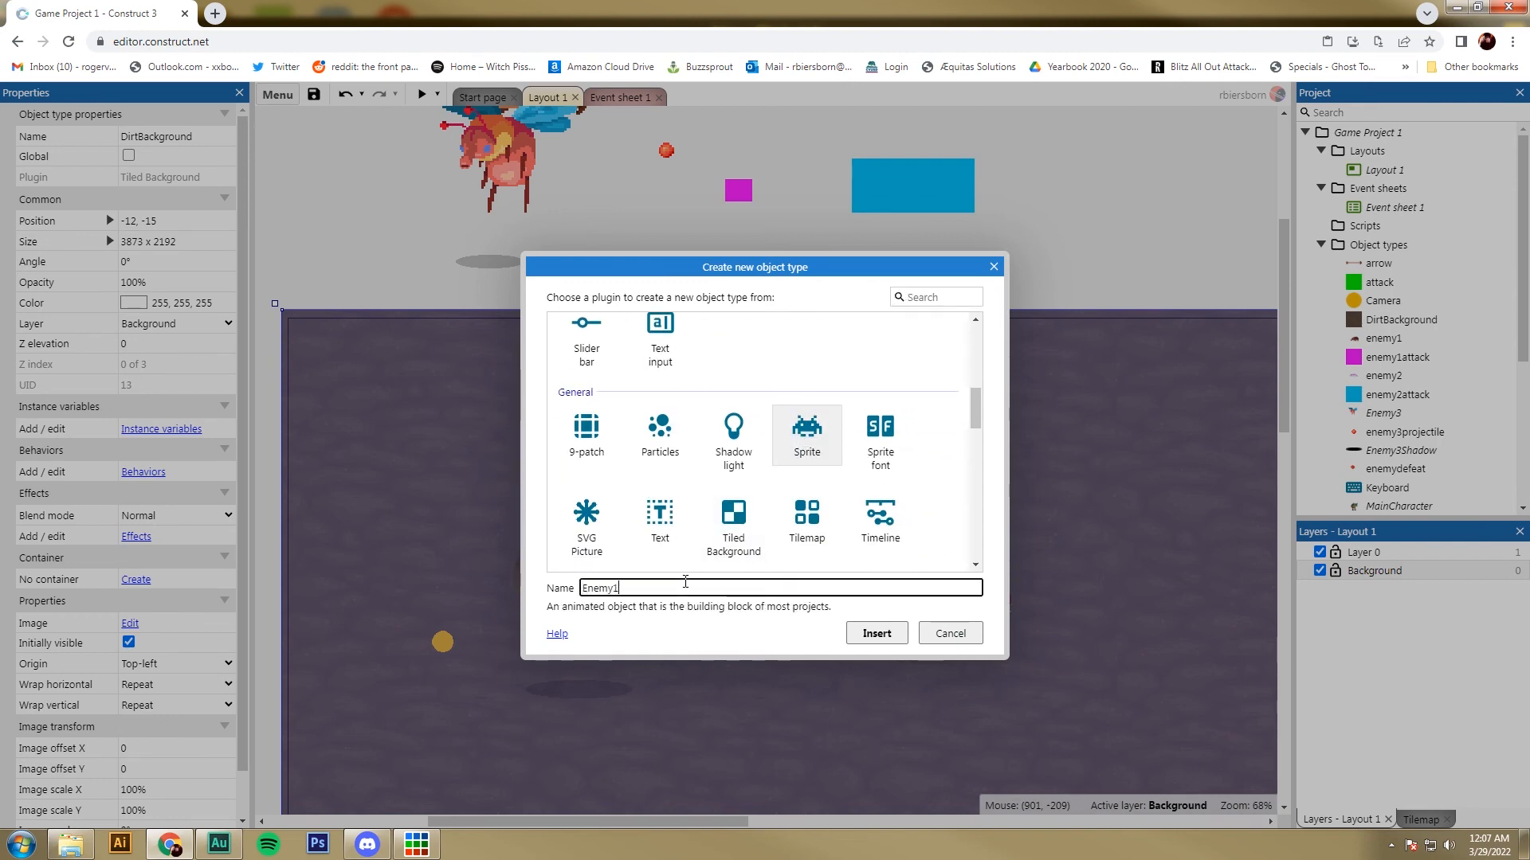
text(Enemy1Shadow)
key(Return)
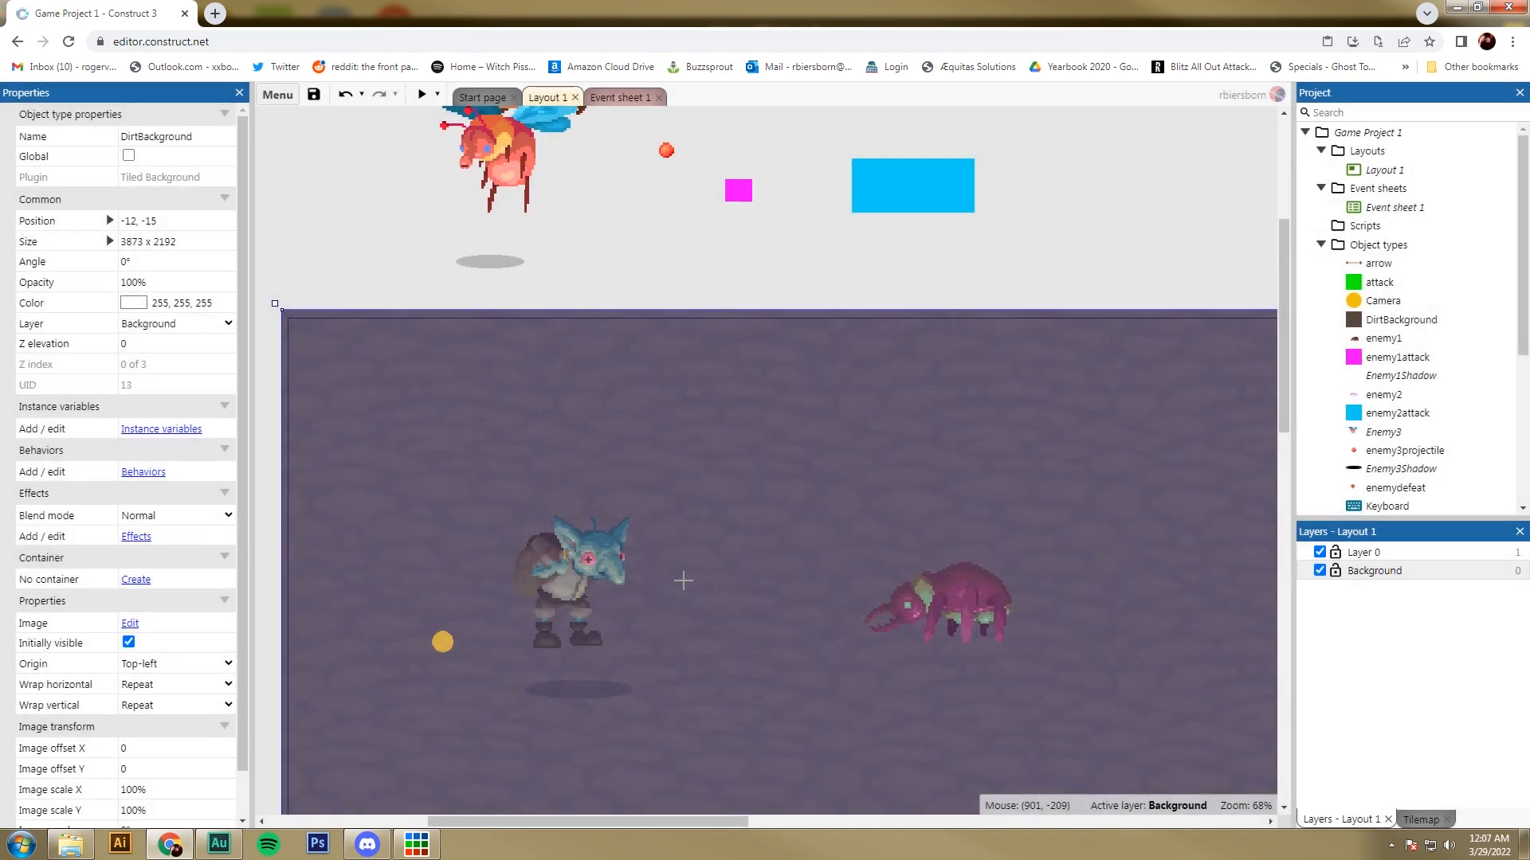
click(734, 512)
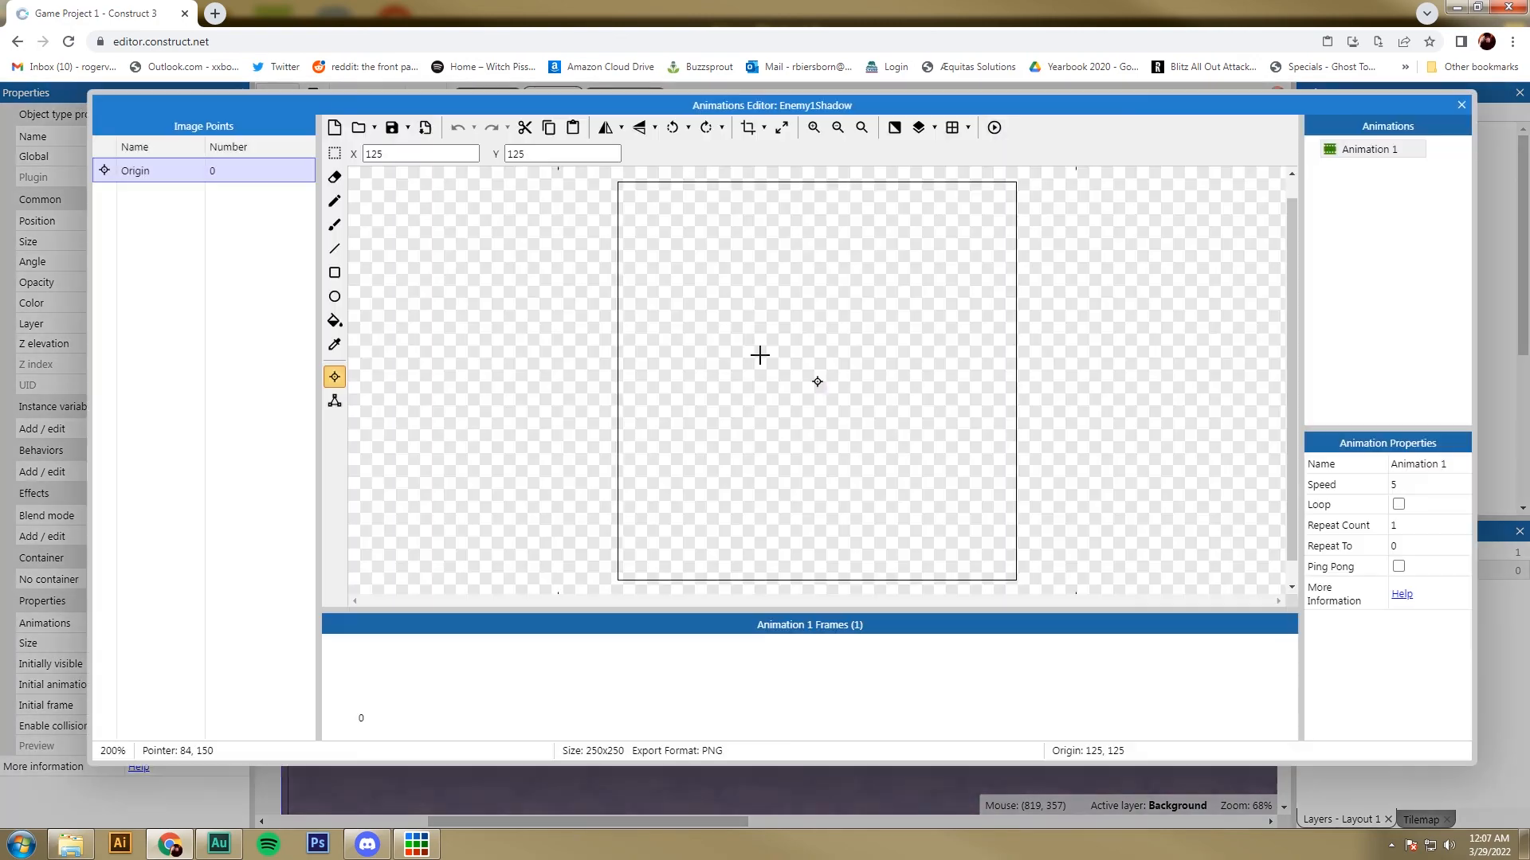
Load the black ellipse shadow image into Enemy1Shadow and crop away its transparent edges.
click(360, 128)
click(220, 180)
double_click(220, 180)
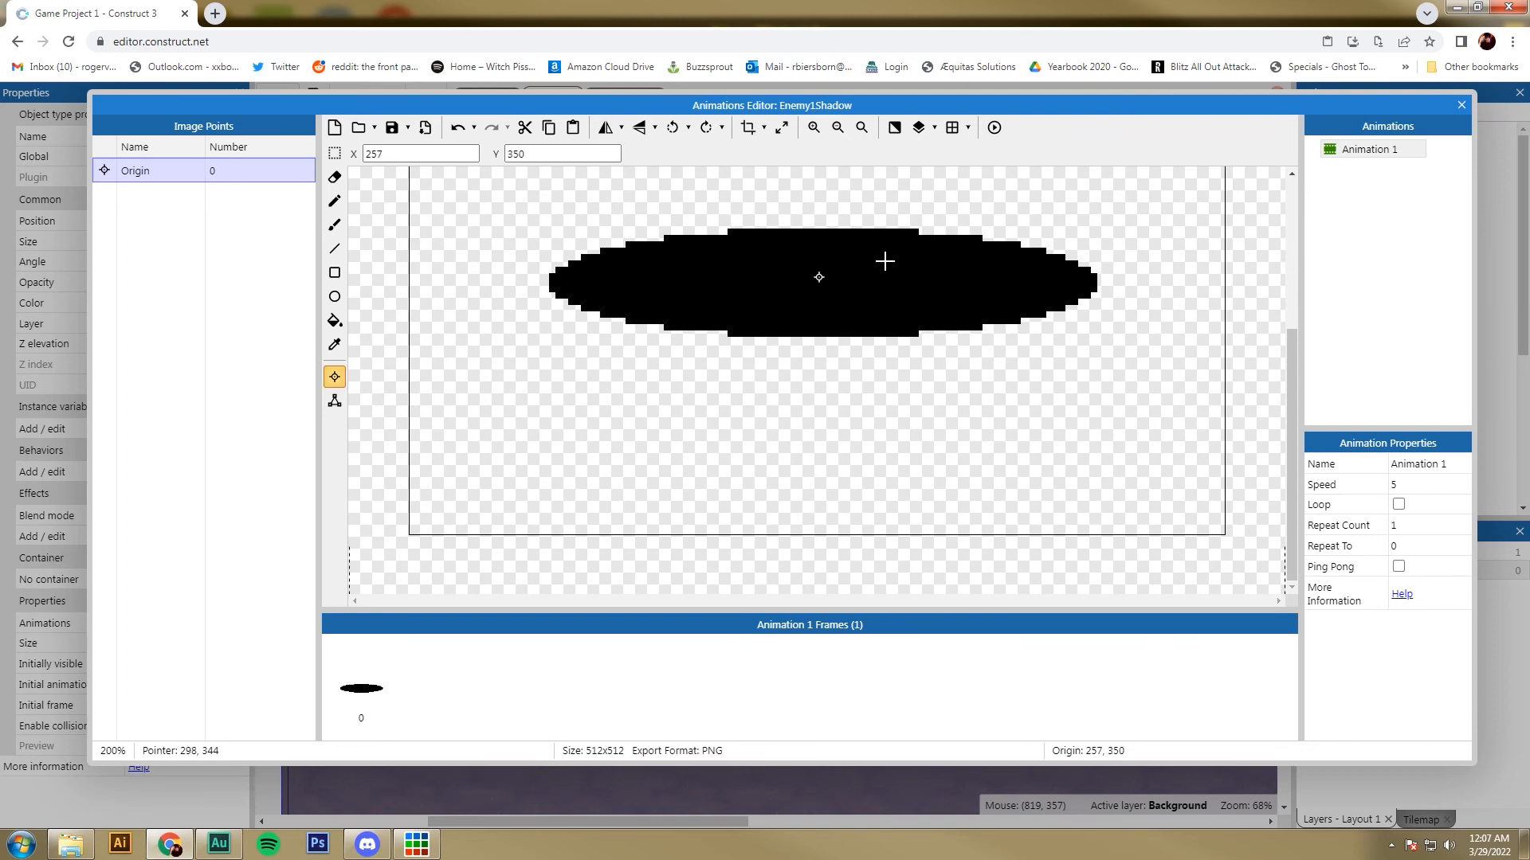
click(751, 131)
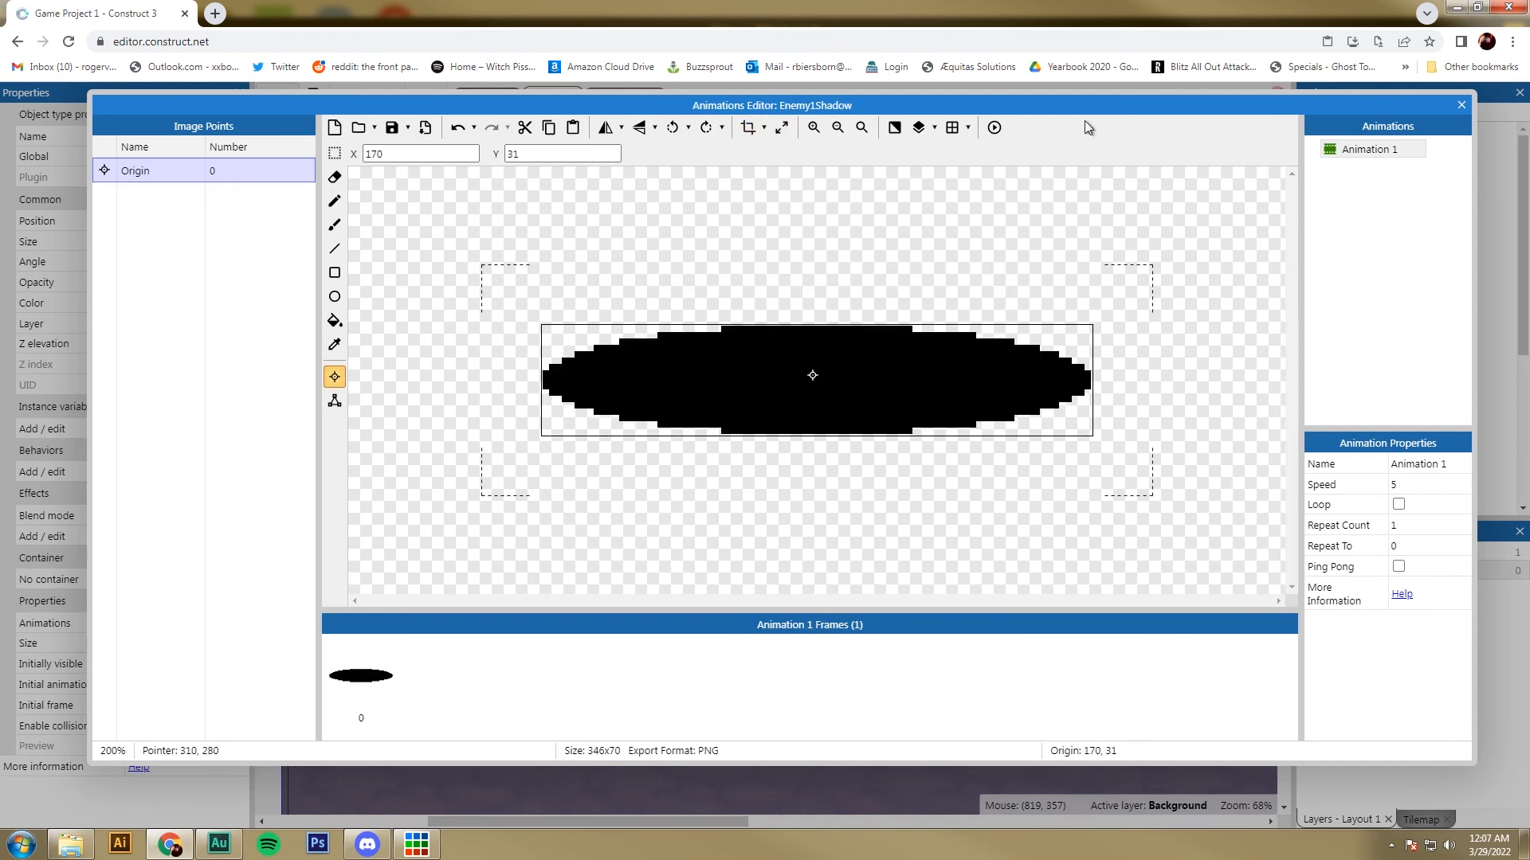
click(1461, 105)
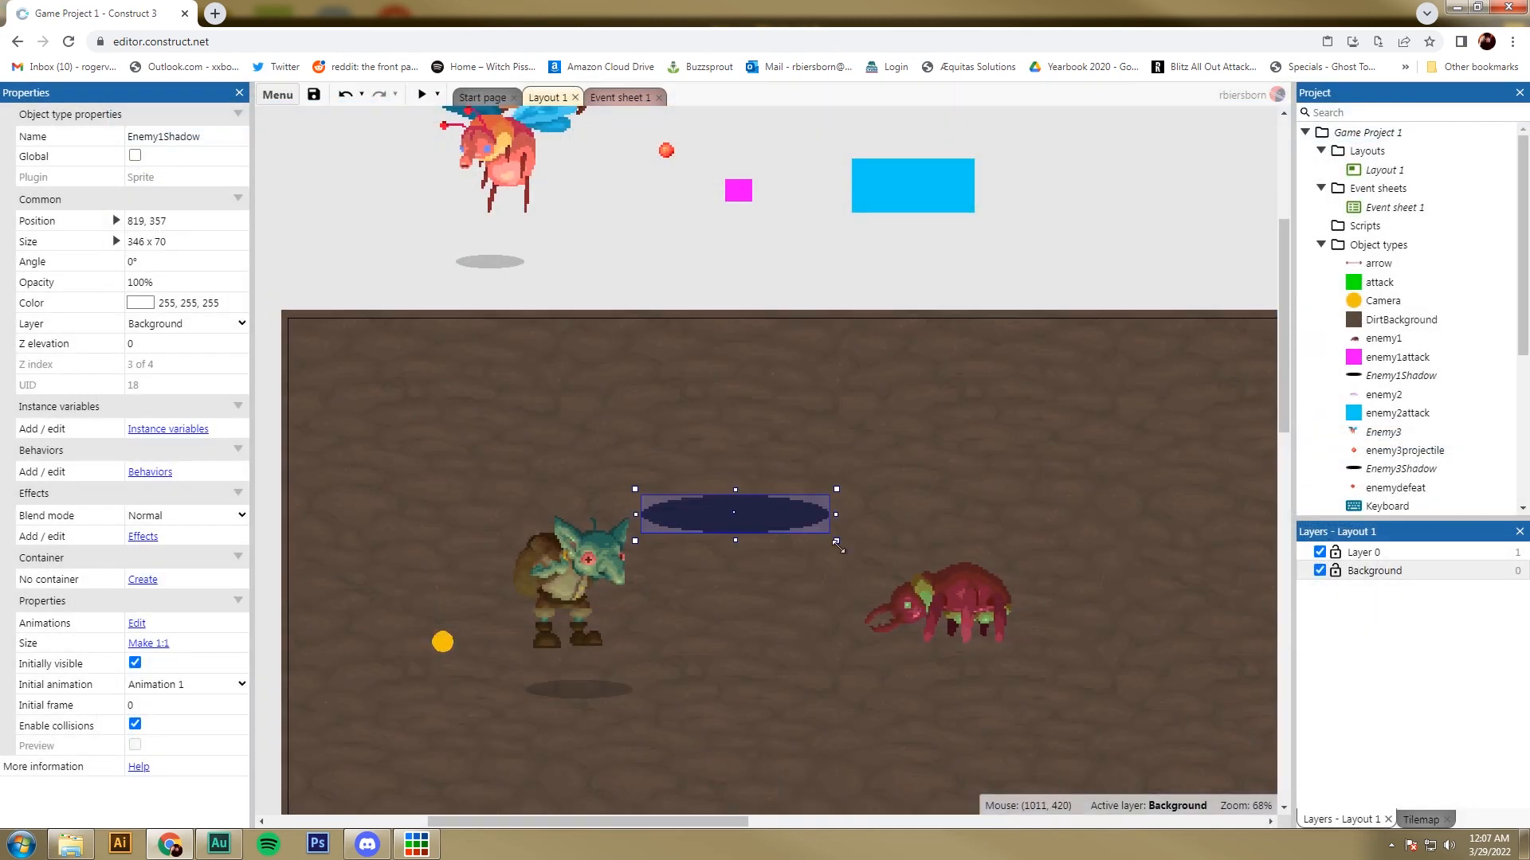
Scale Enemy1Shadow to about 198 x 40 beneath enemy1's feet at about 1225, 589, and set its opacity to 20%.
shift+drag(837, 546, 985, 642)
click(164, 280)
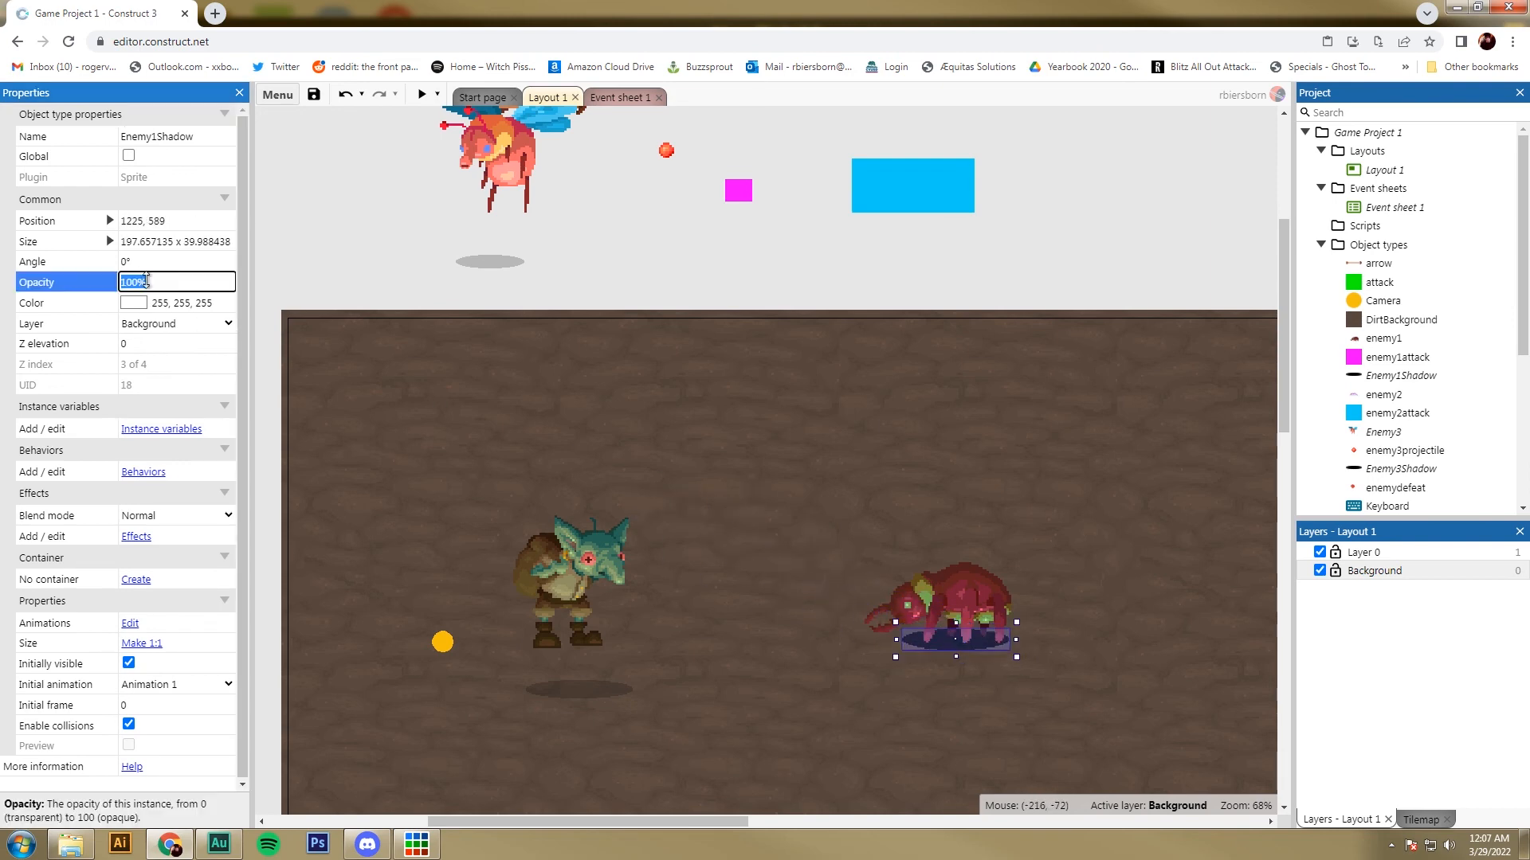
text(20)
key(Tab)
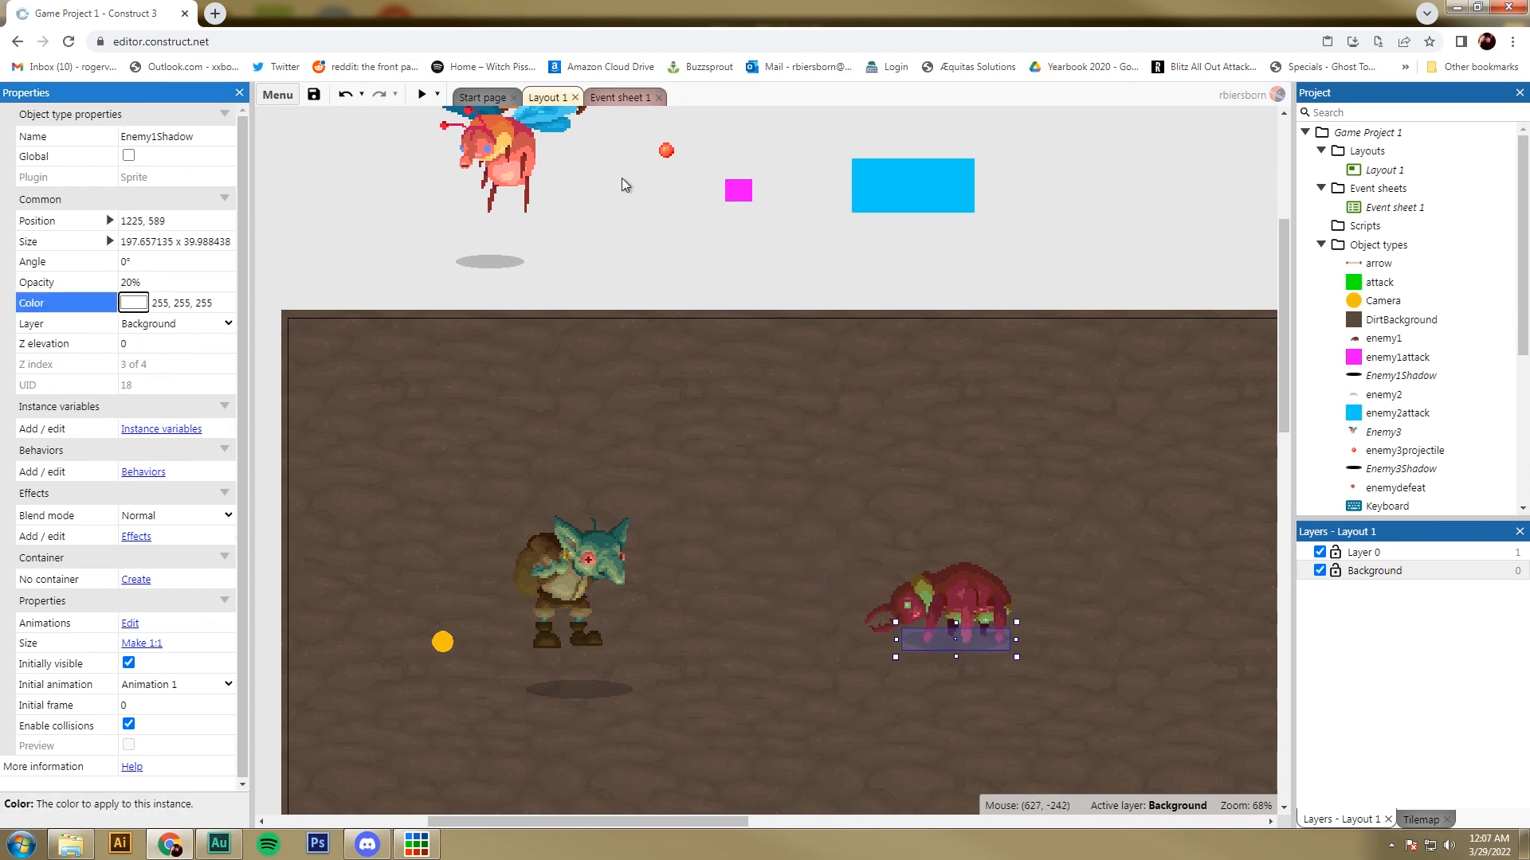
Add a new System "Every tick" event below the existing shadow events in the event sheet.
click(623, 99)
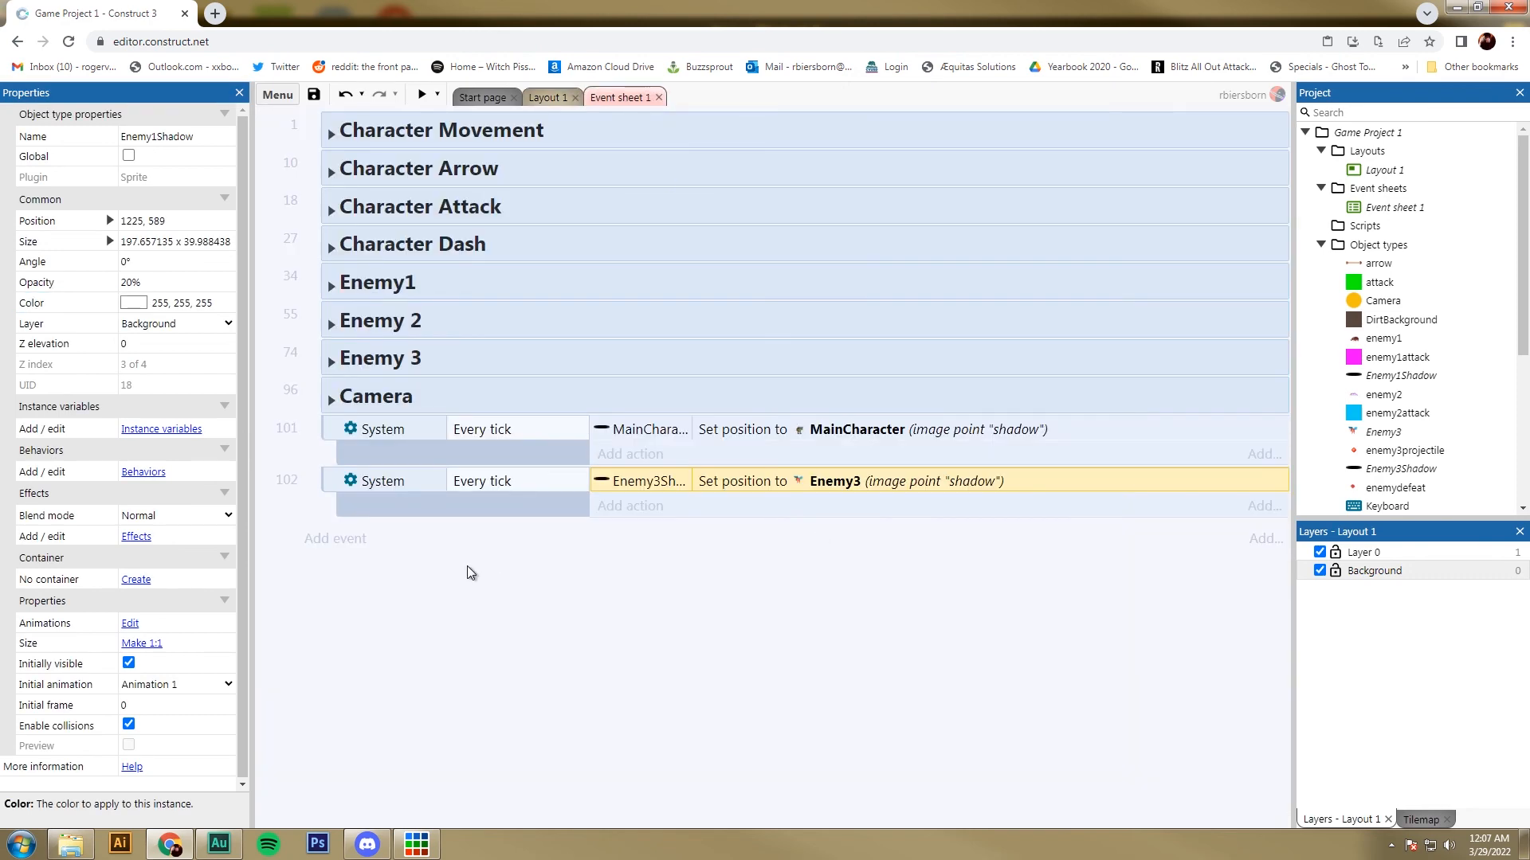
click(322, 538)
double_click(550, 260)
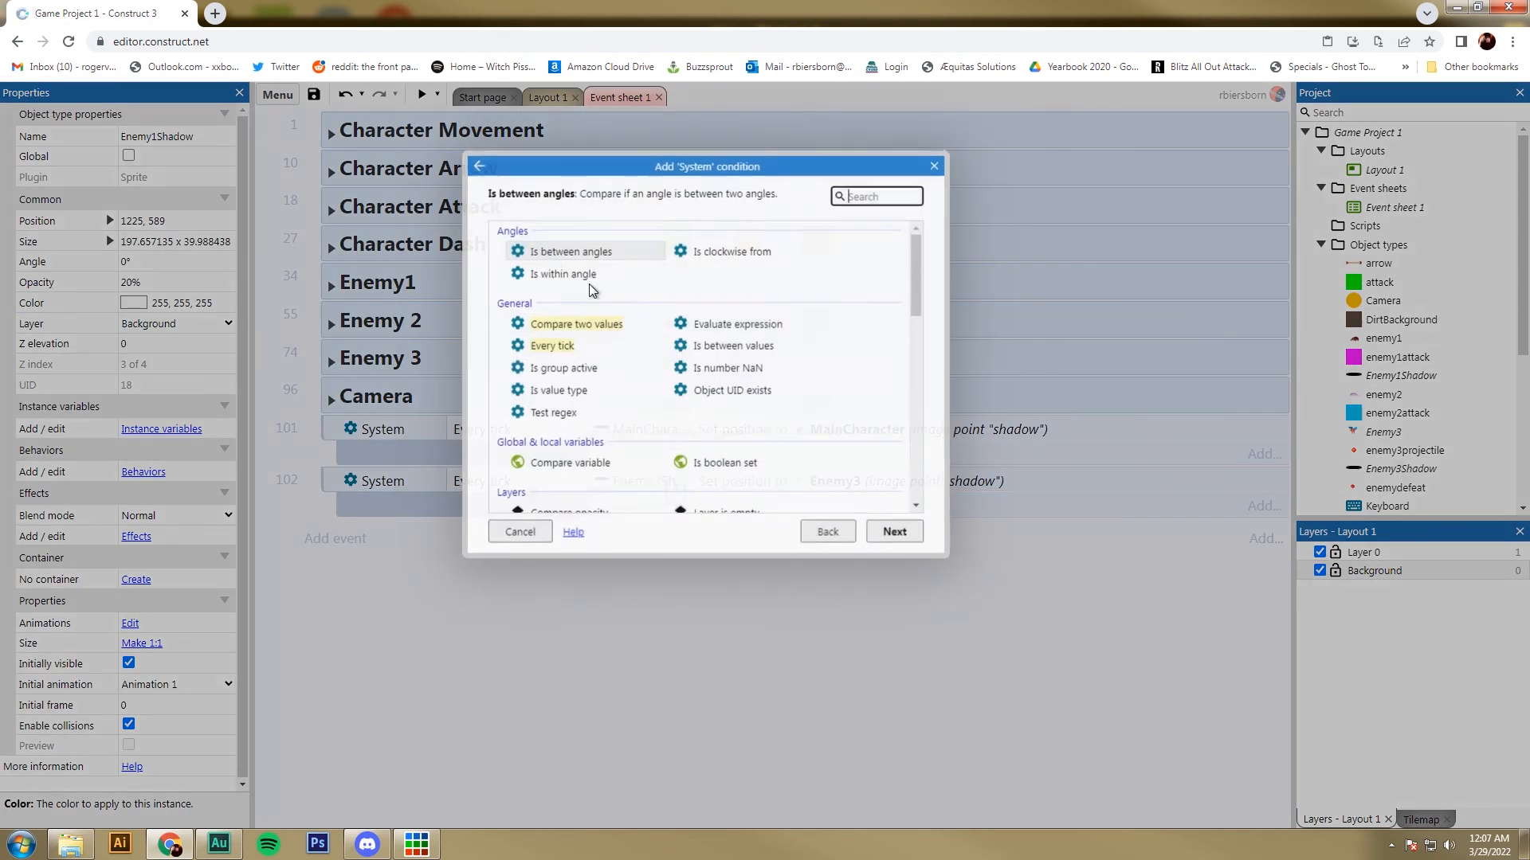
double_click(553, 350)
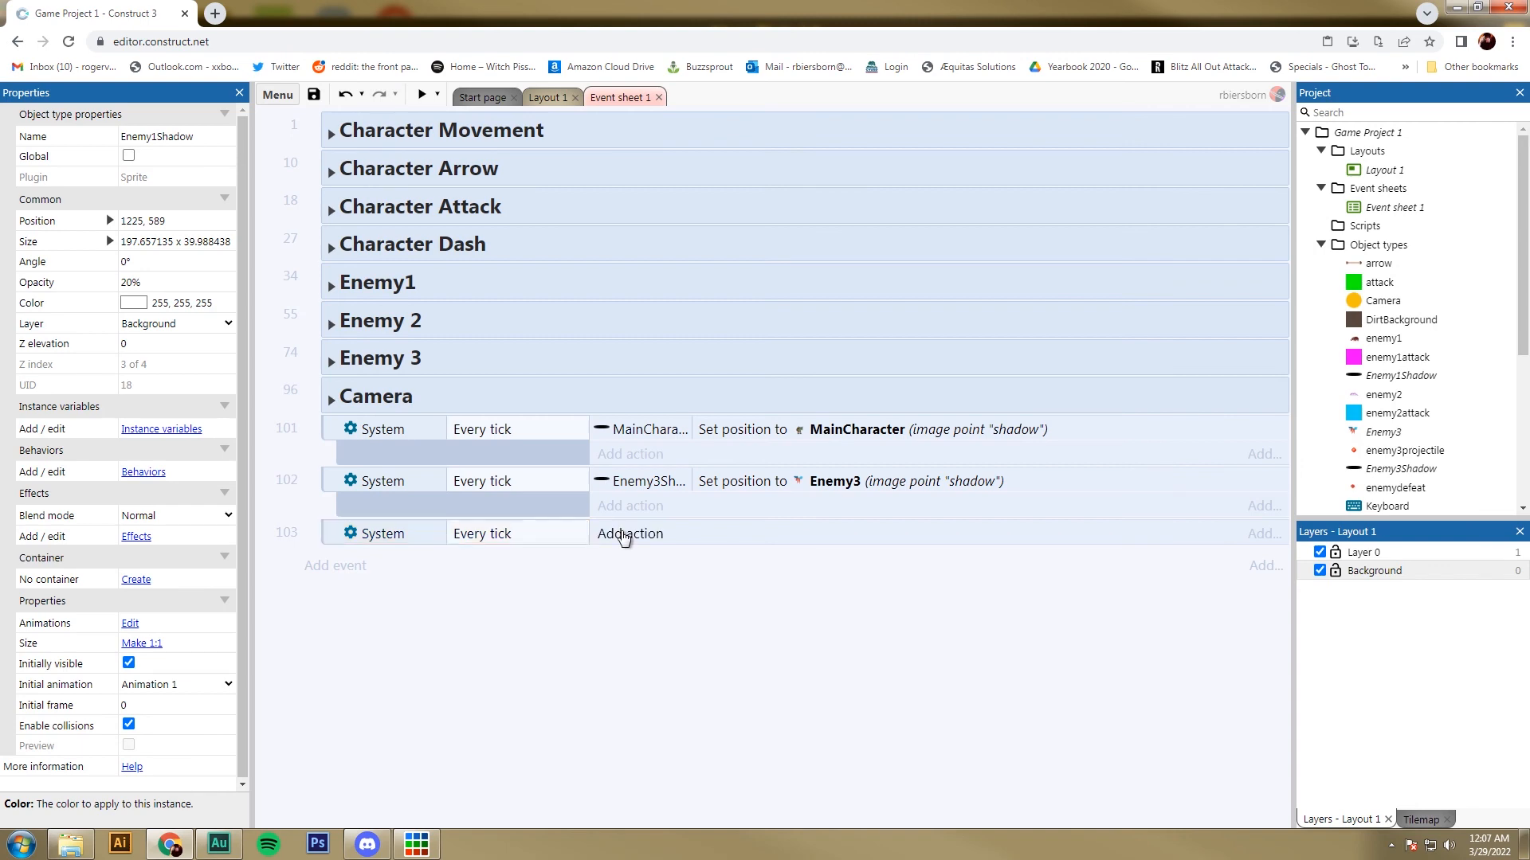
Give the new event an Enemy1Shadow action that sets its position to enemy1 at image point "shadow".
click(625, 537)
double_click(674, 326)
scroll(717, 399, down, 5)
double_click(605, 322)
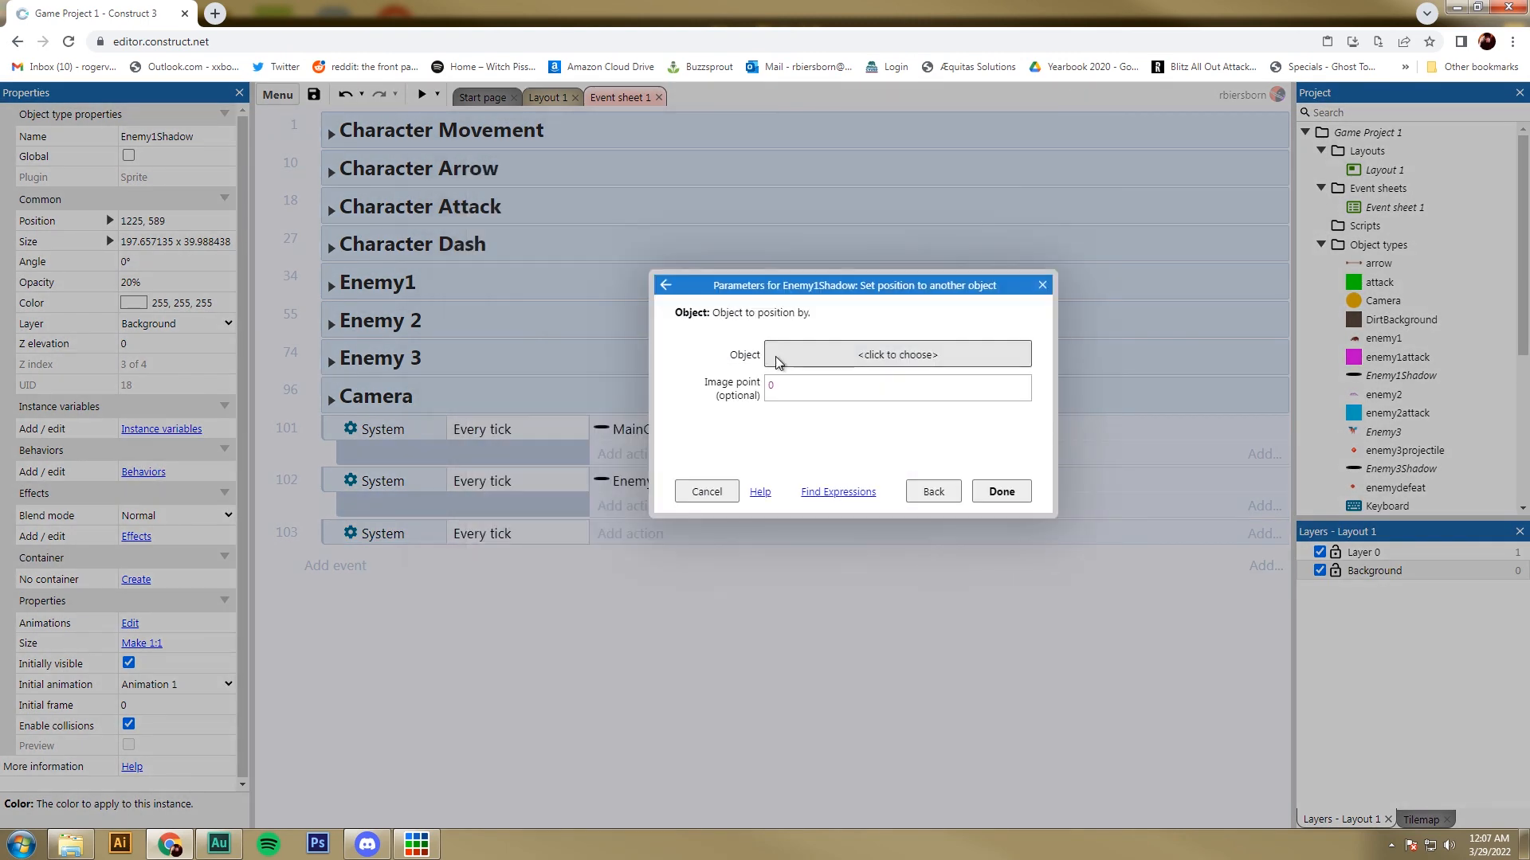
click(779, 362)
double_click(608, 437)
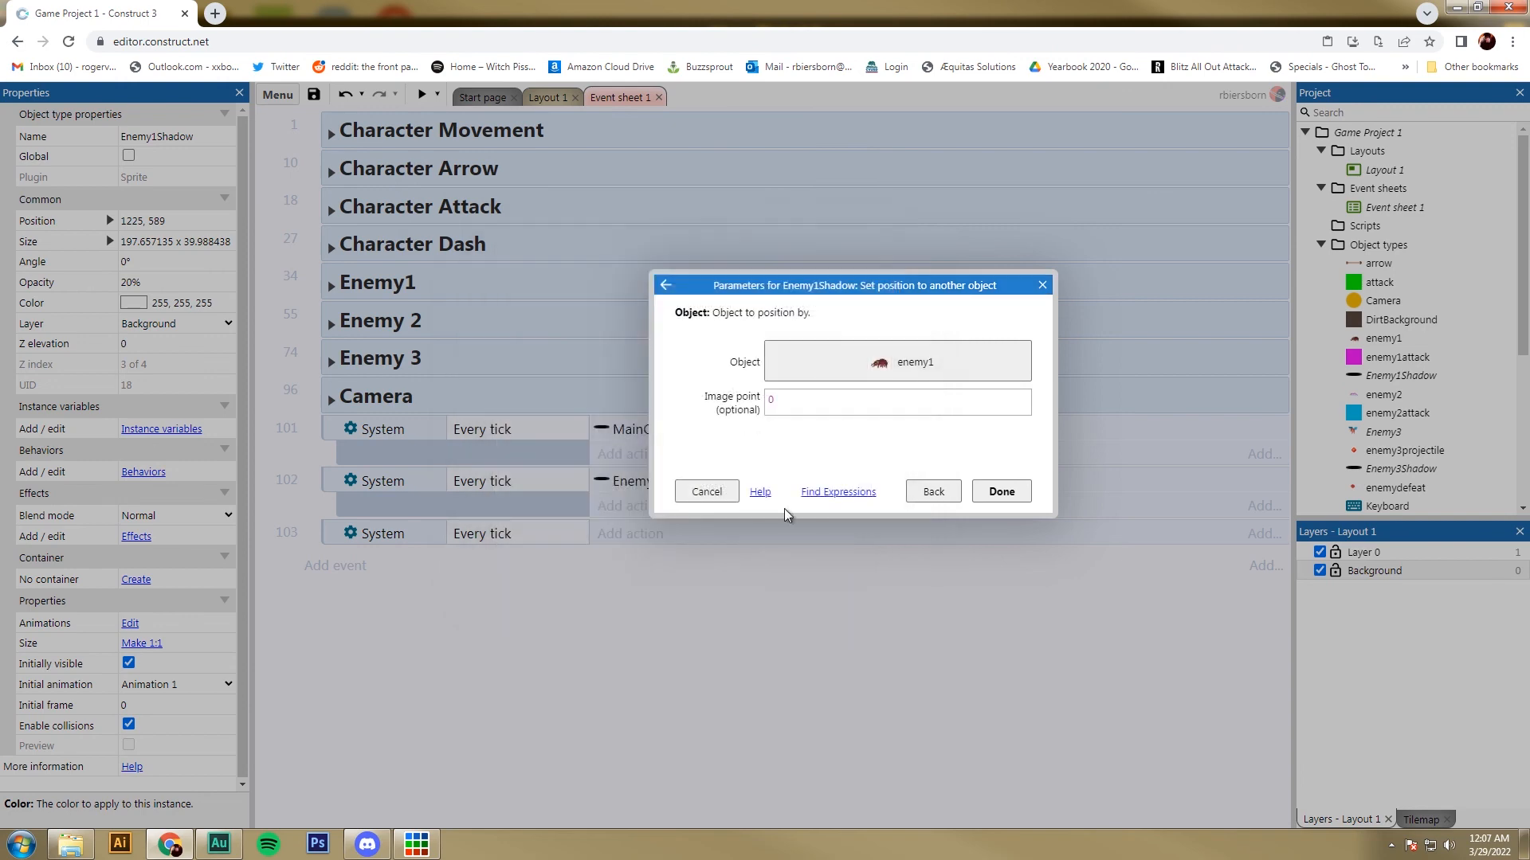
click(814, 406)
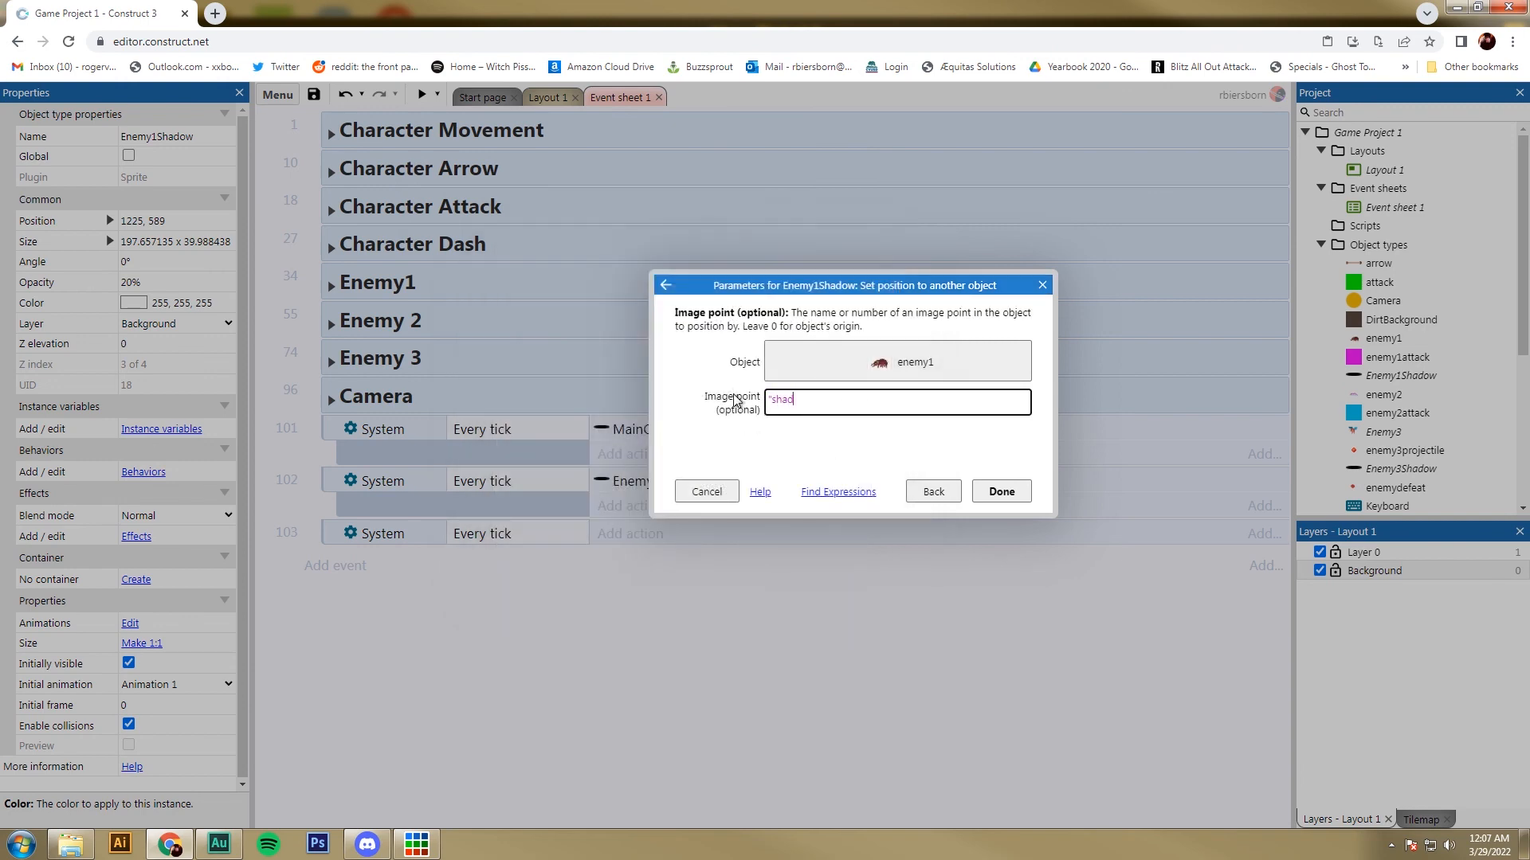
key(Return)
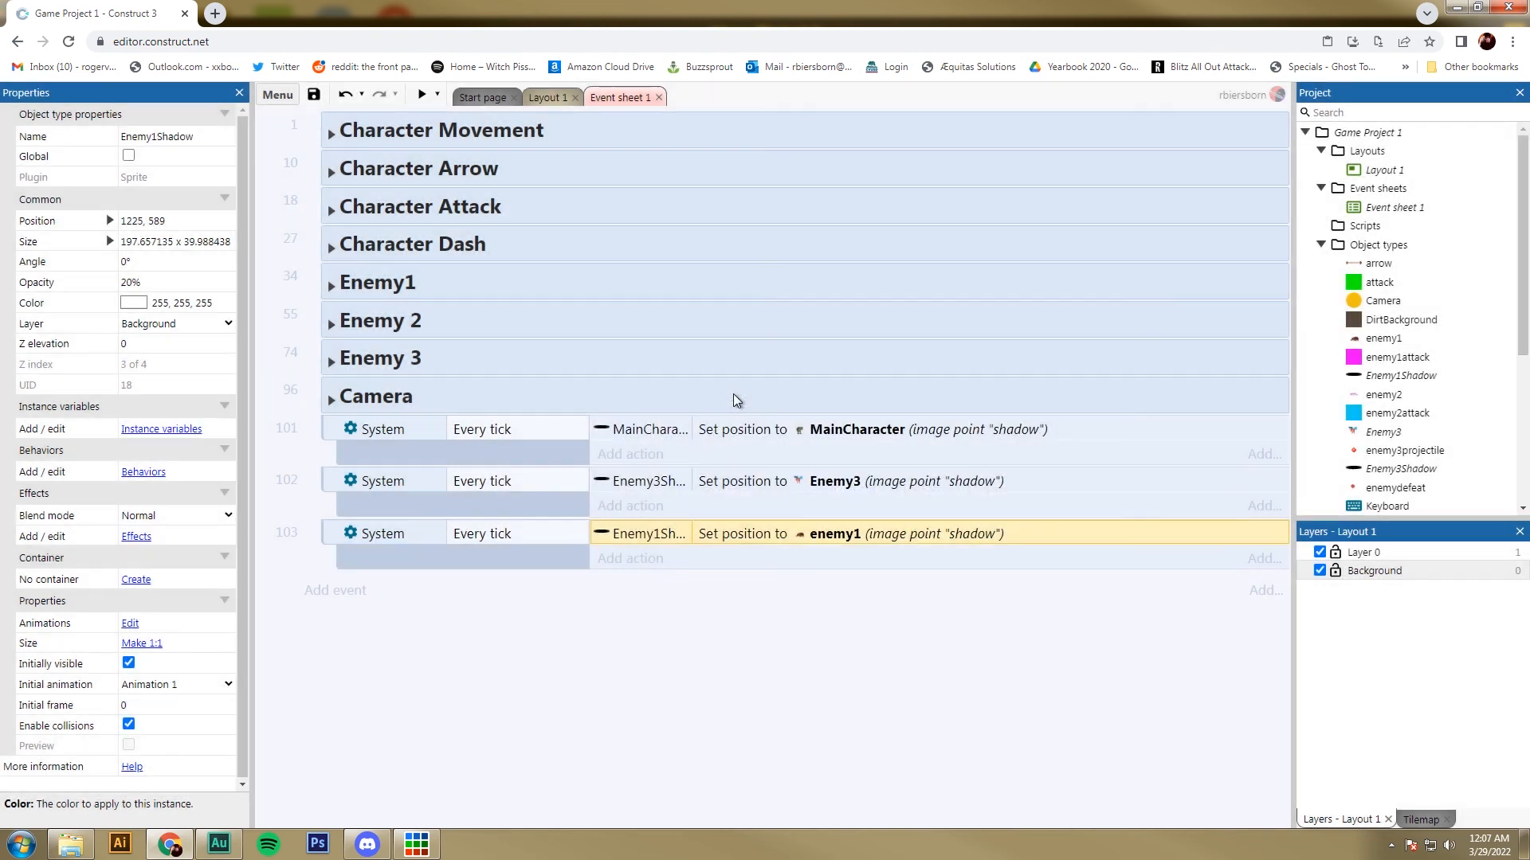
Add an image point named shadow to enemy1's idle animation.
click(548, 97)
double_click(980, 611)
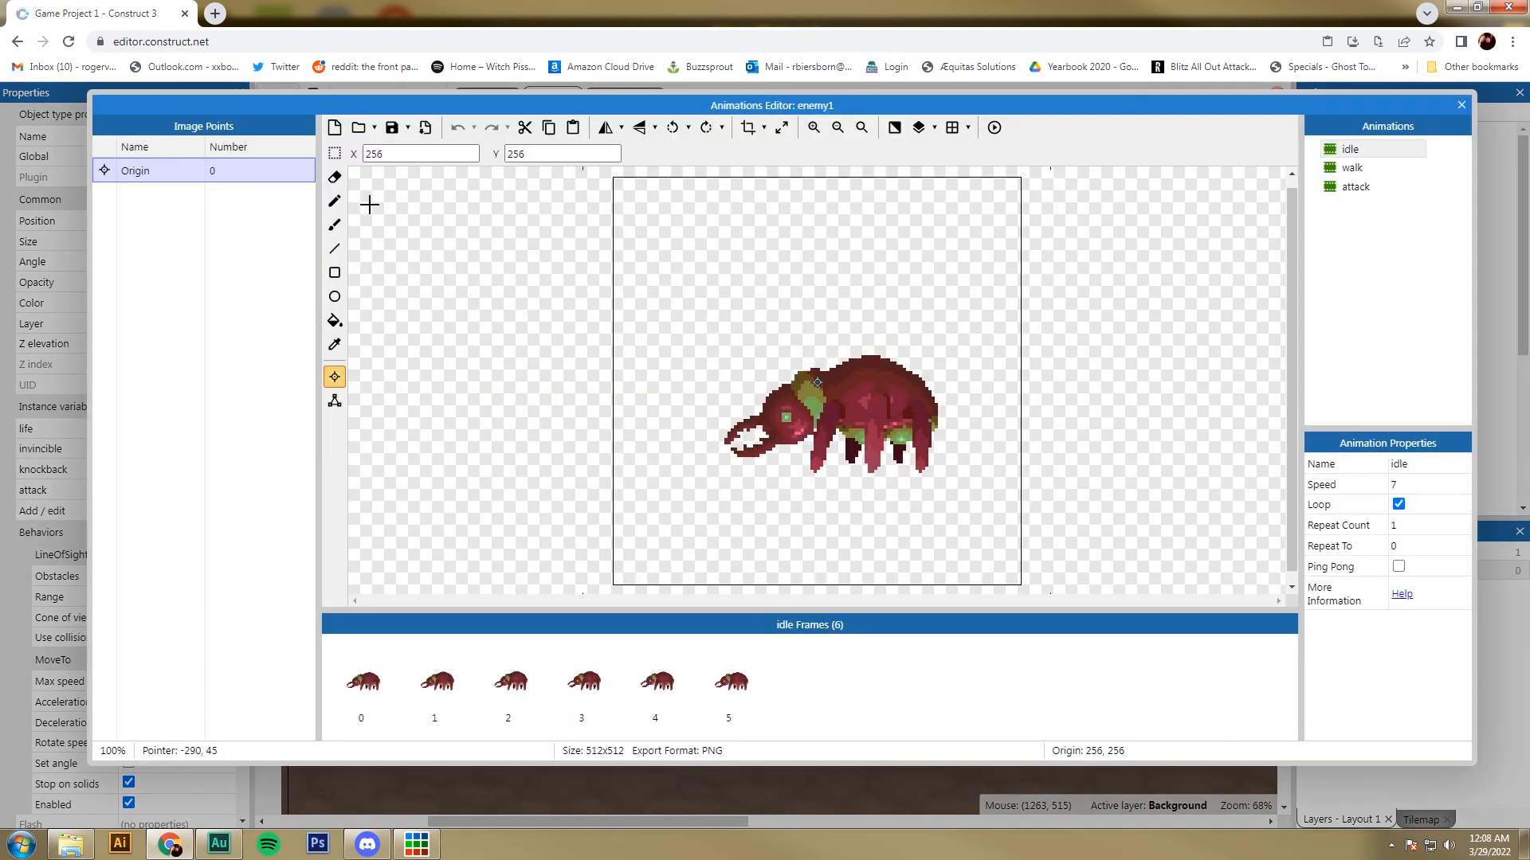
right_click(156, 231)
click(175, 244)
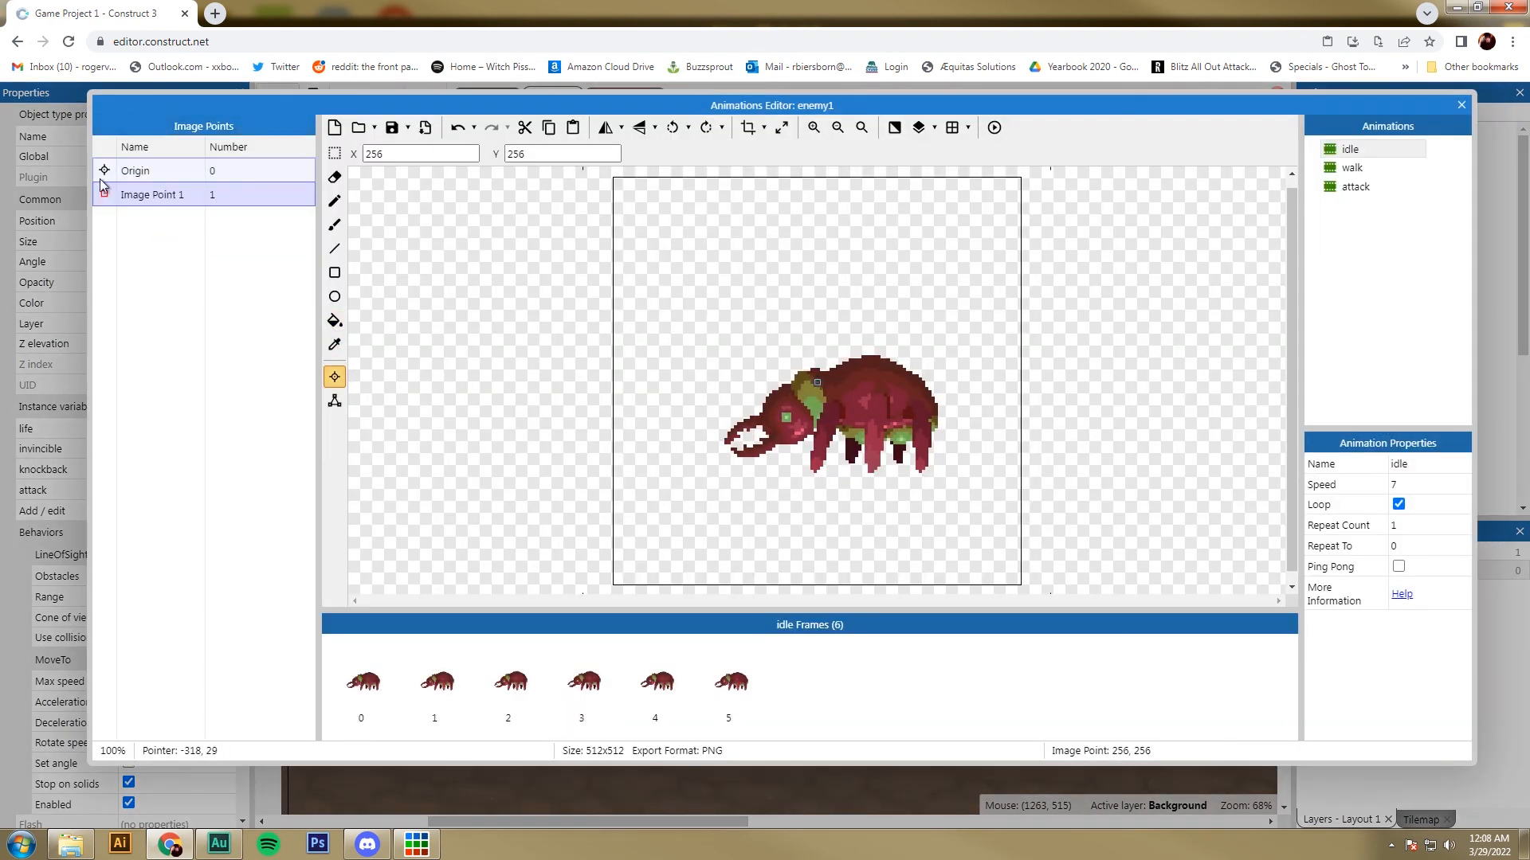
double_click(134, 197)
text(shadow)
key(Return)
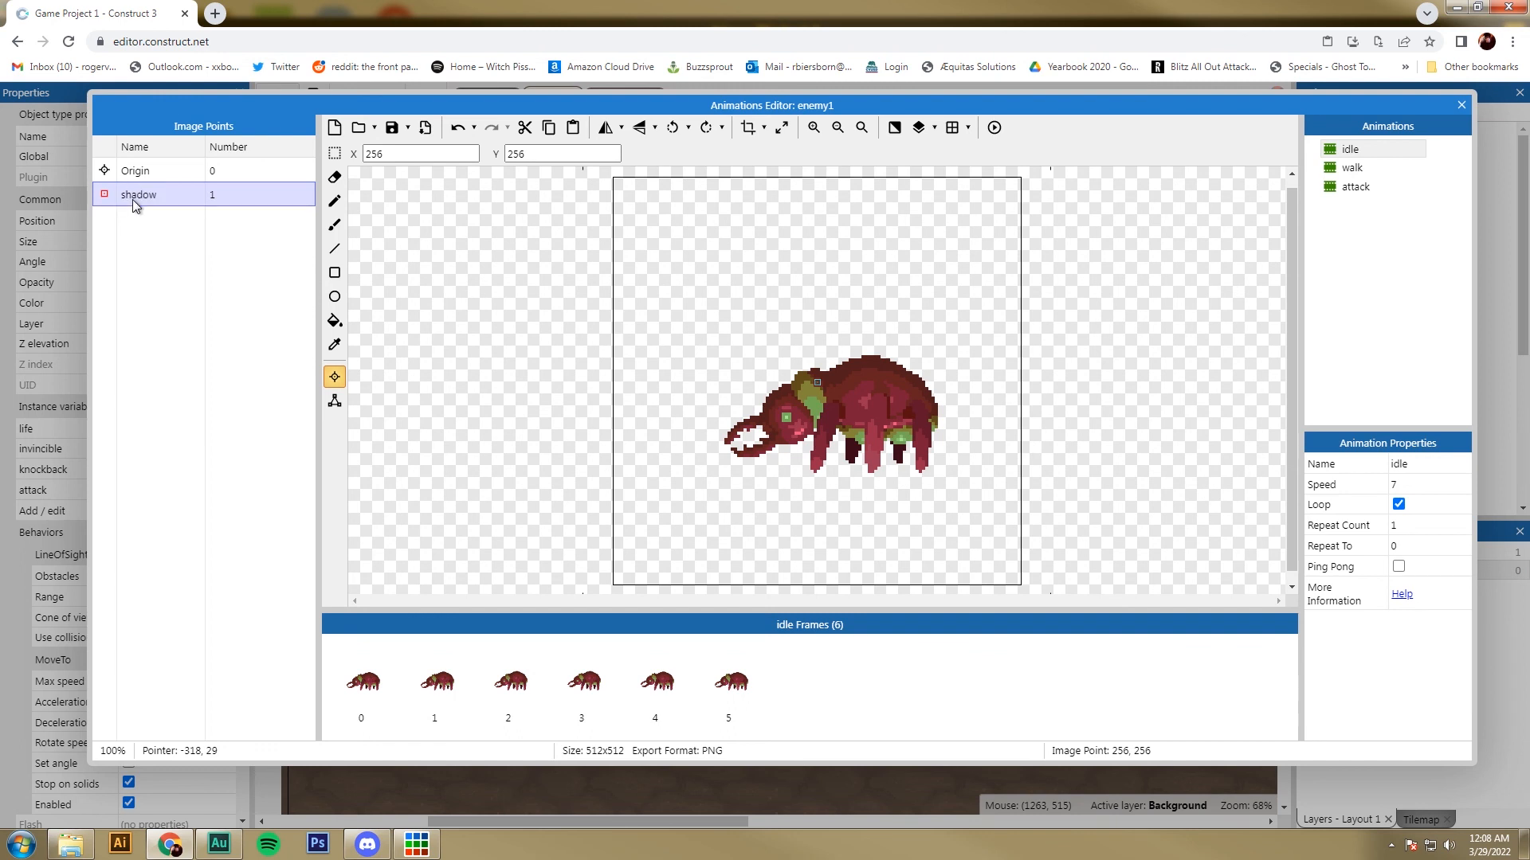
Place enemy1's shadow image point at its feet at 313, 364 and apply it to all its animations.
click(861, 467)
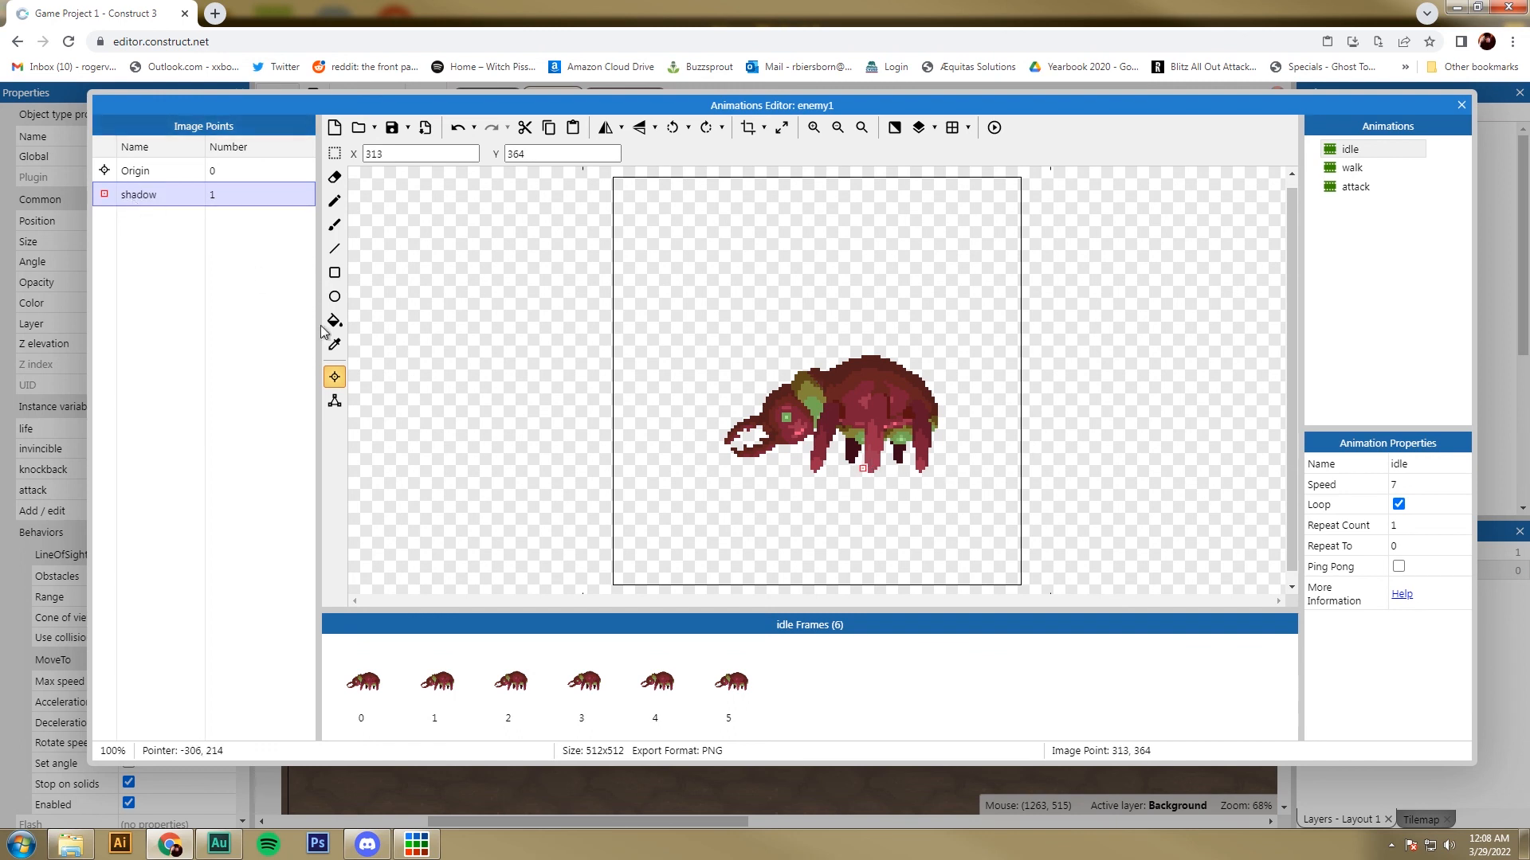
right_click(138, 198)
click(242, 308)
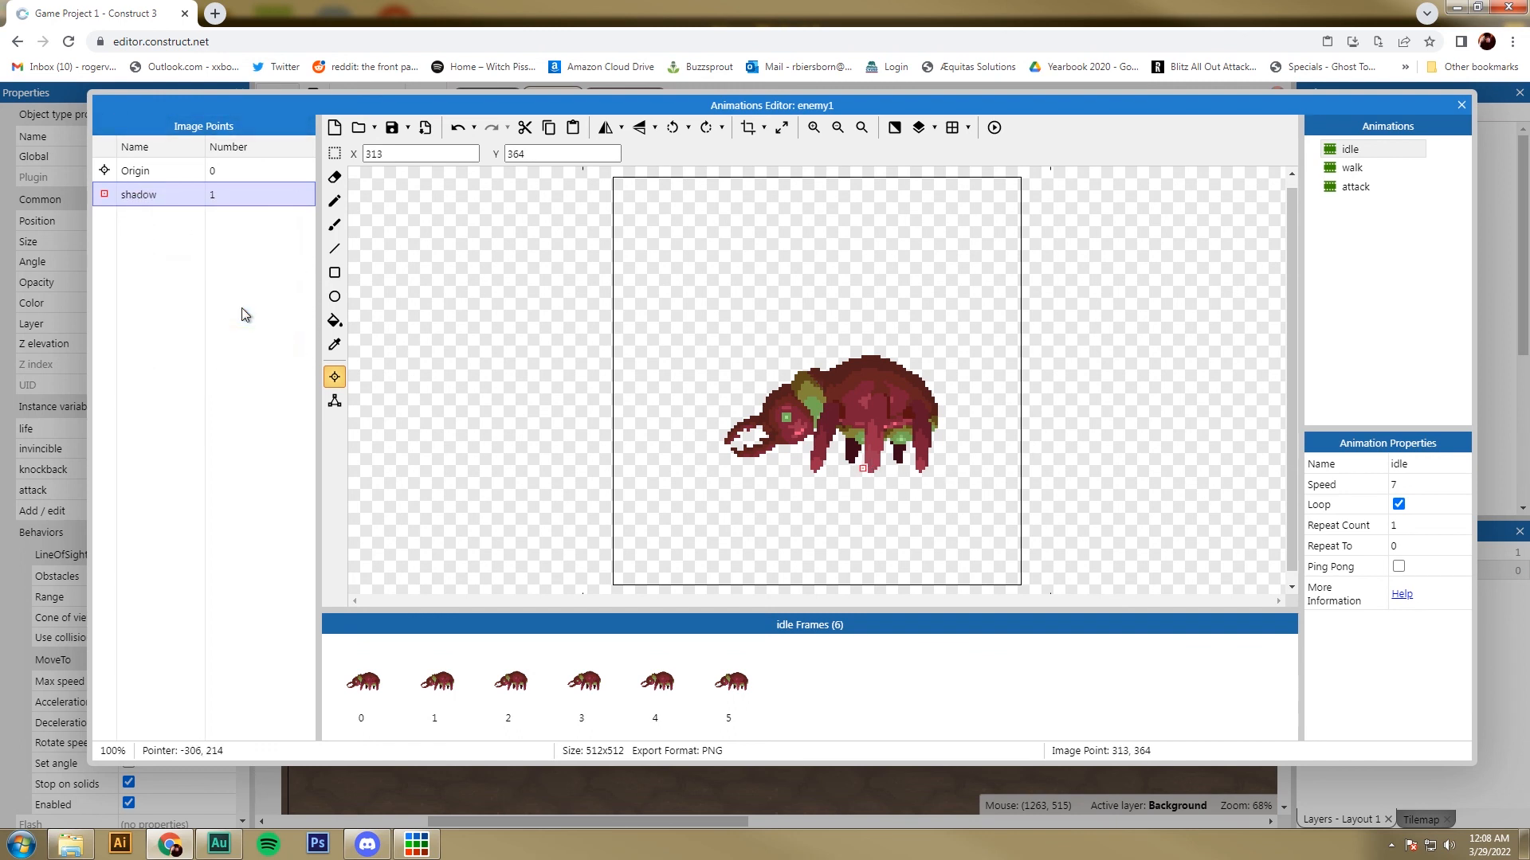
click(1462, 104)
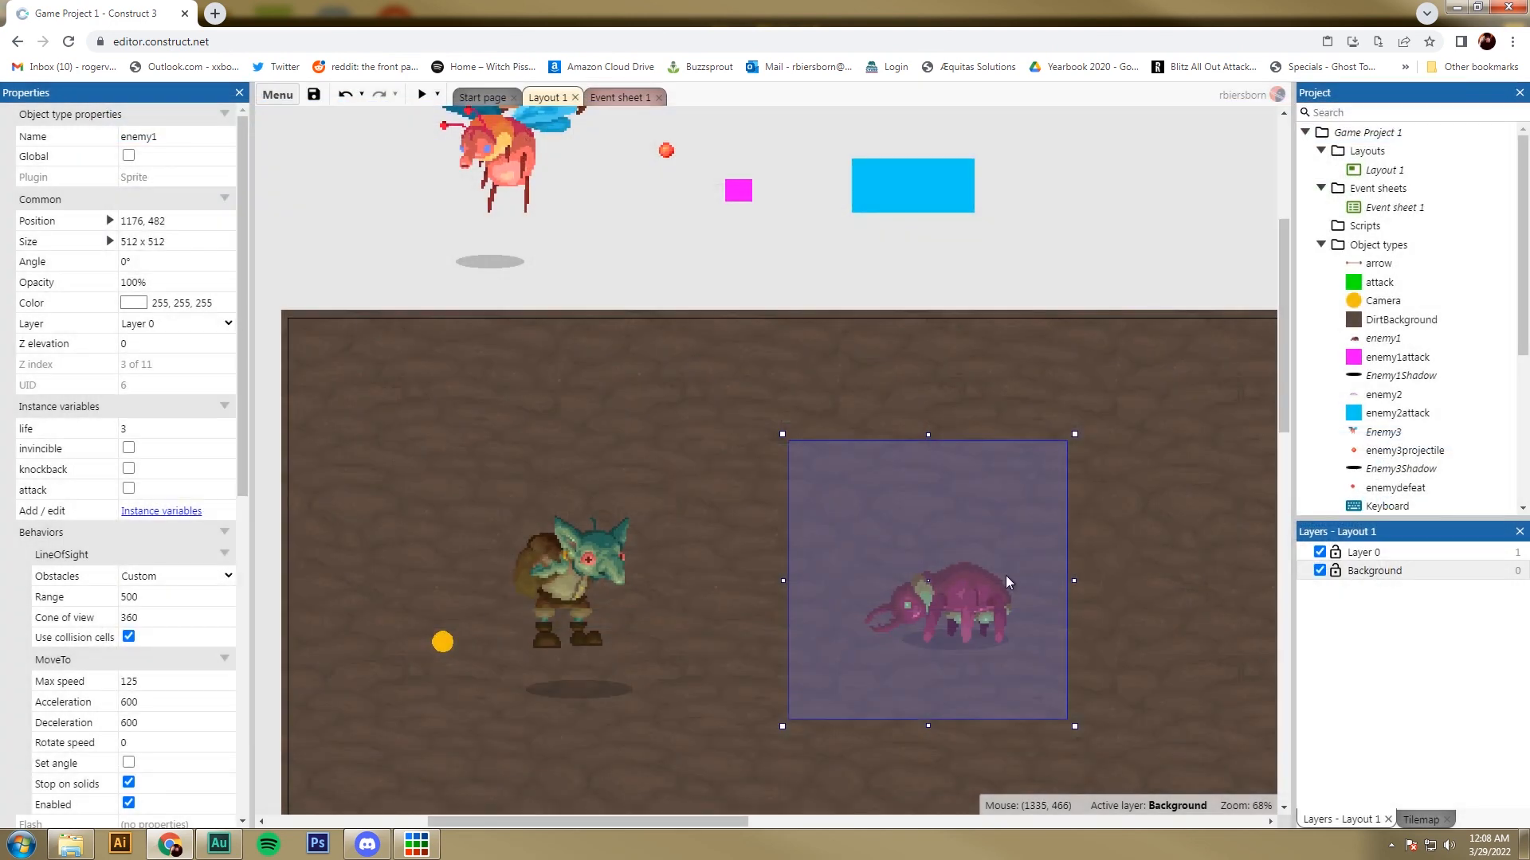
Create a container for enemy1 that includes Enemy1Shadow.
scroll(226, 649, down, 6)
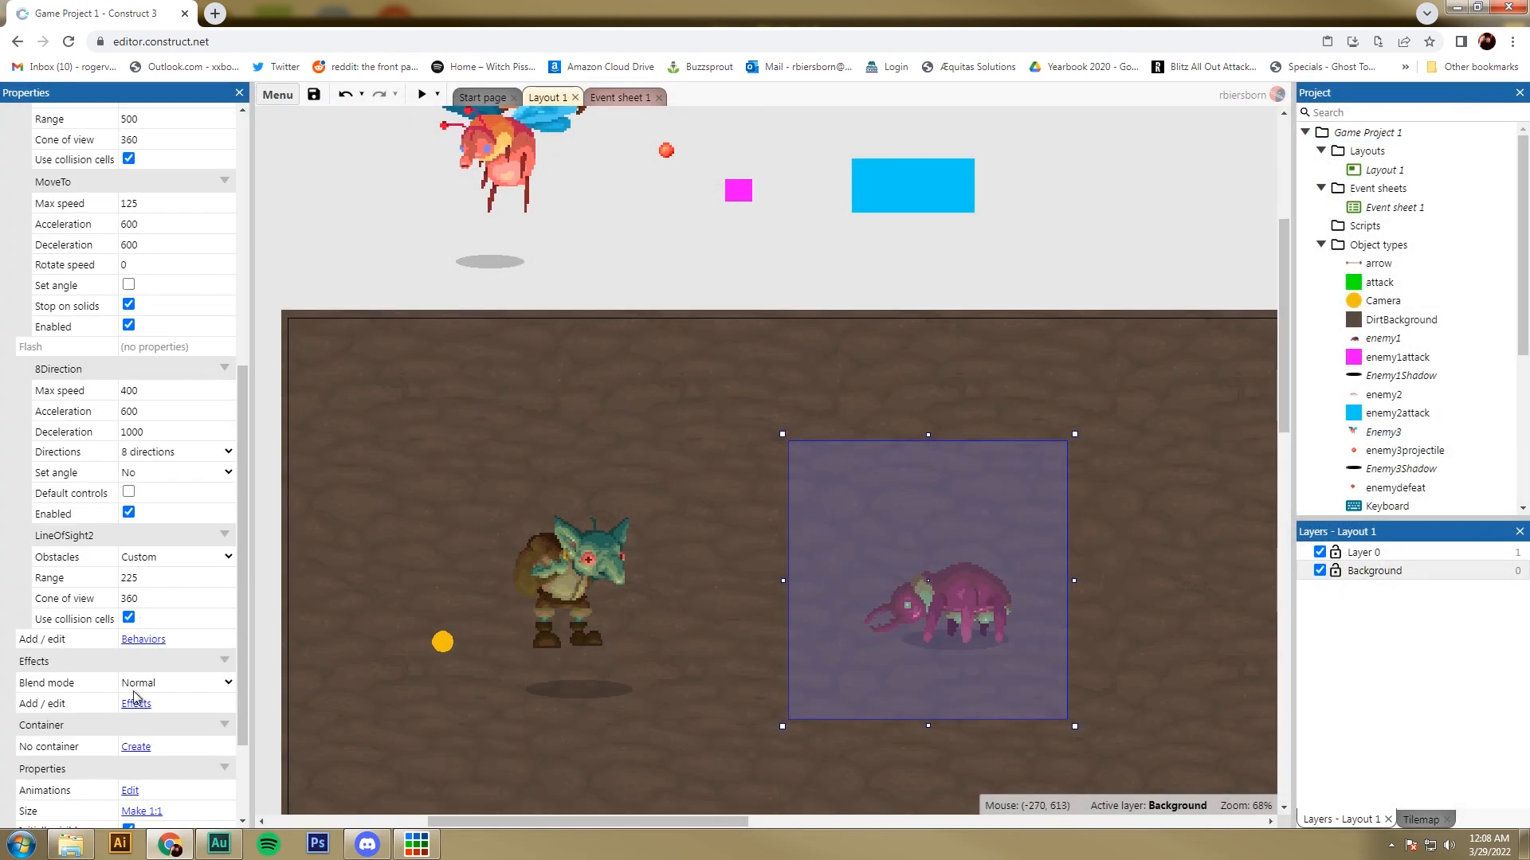
click(137, 748)
scroll(636, 503, down, 2)
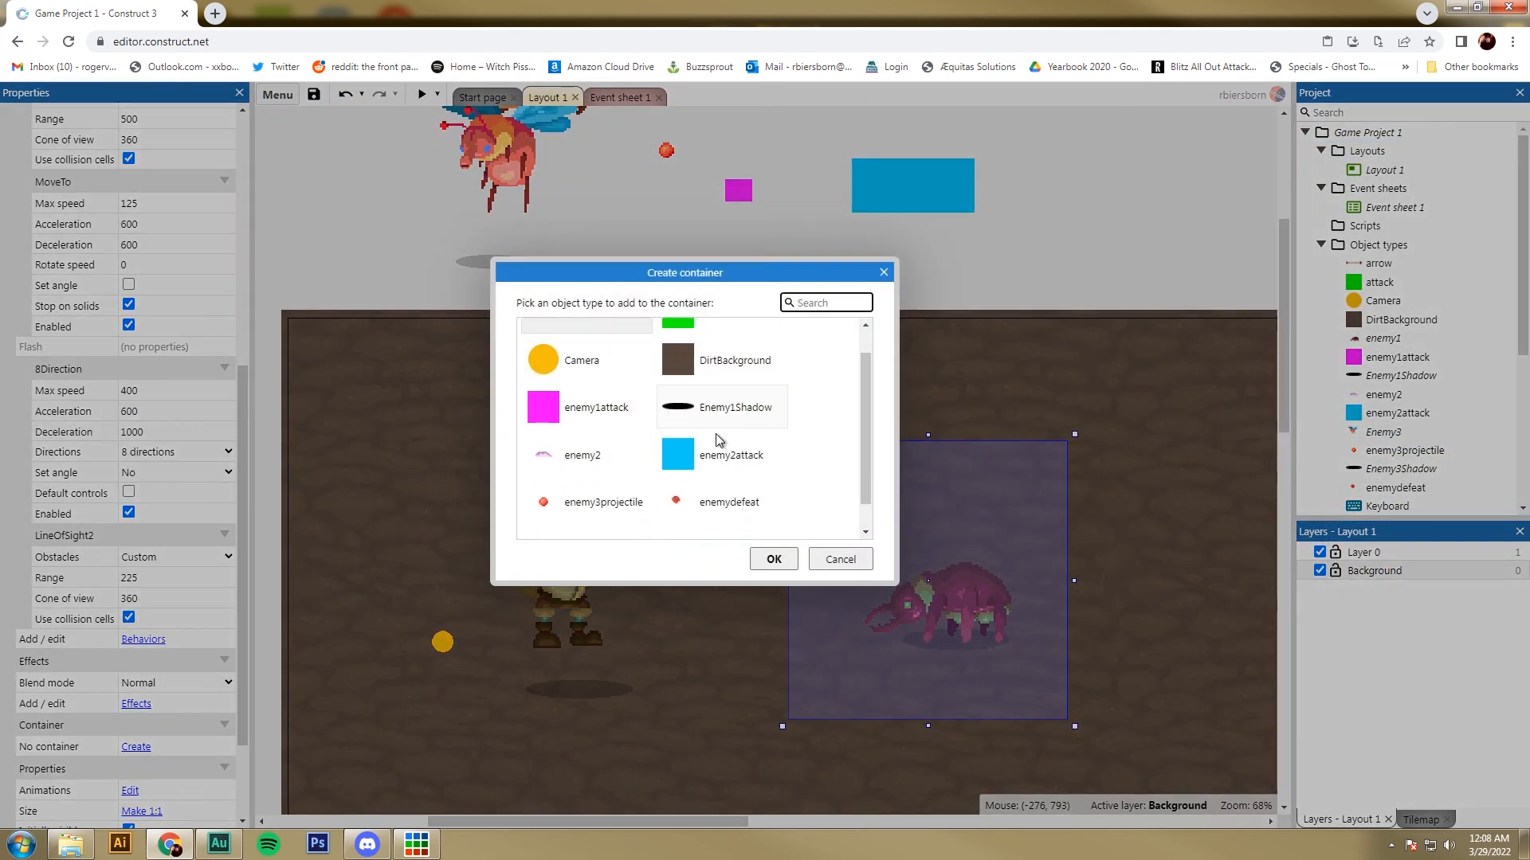
double_click(731, 382)
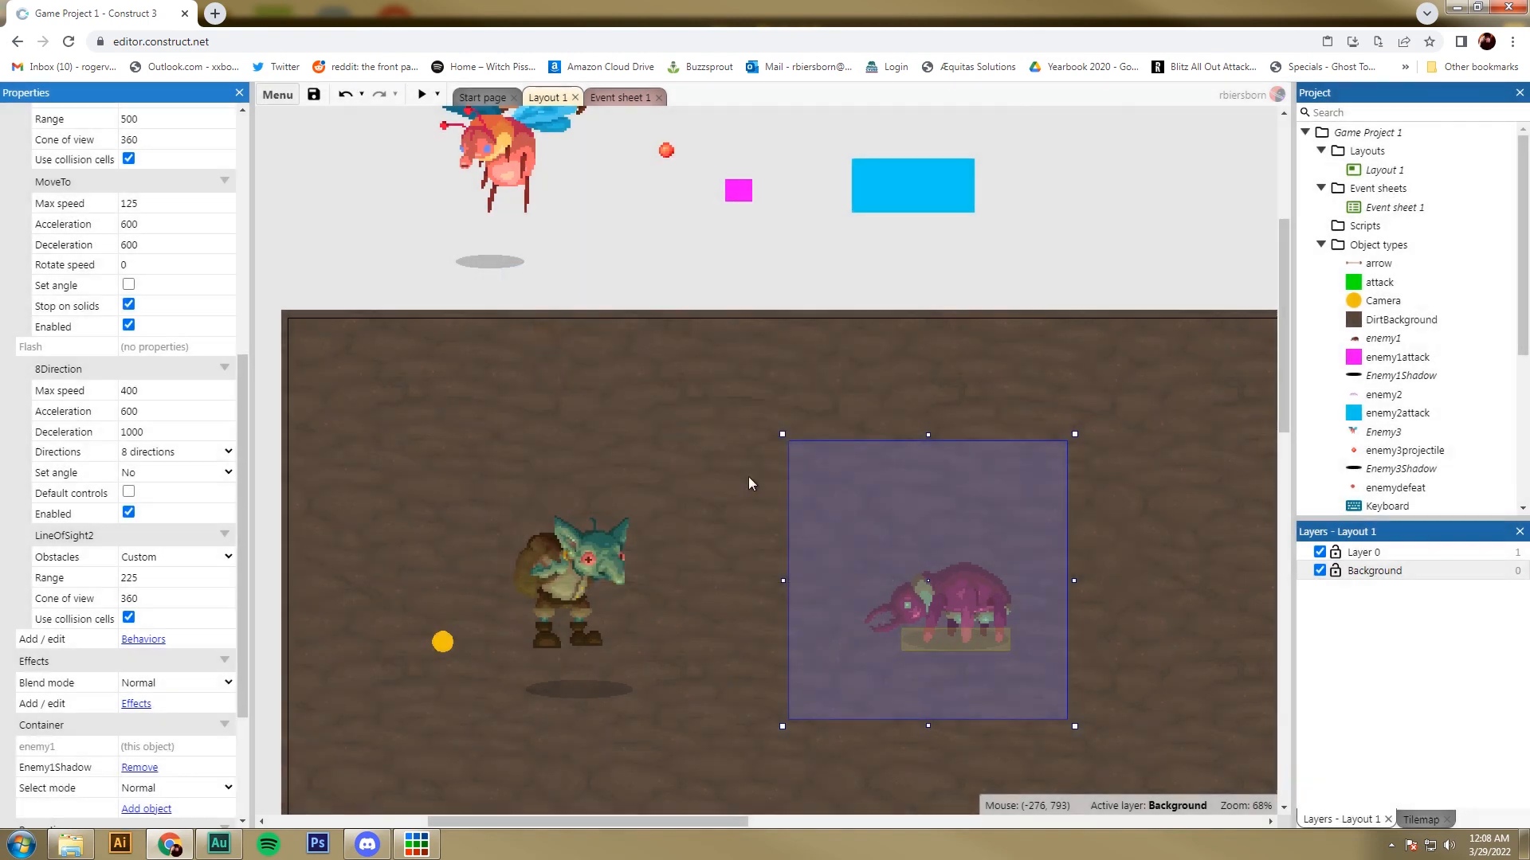
Preview the game and move the character around enemy1 to check how both shadows follow, then close the preview.
key(F5)
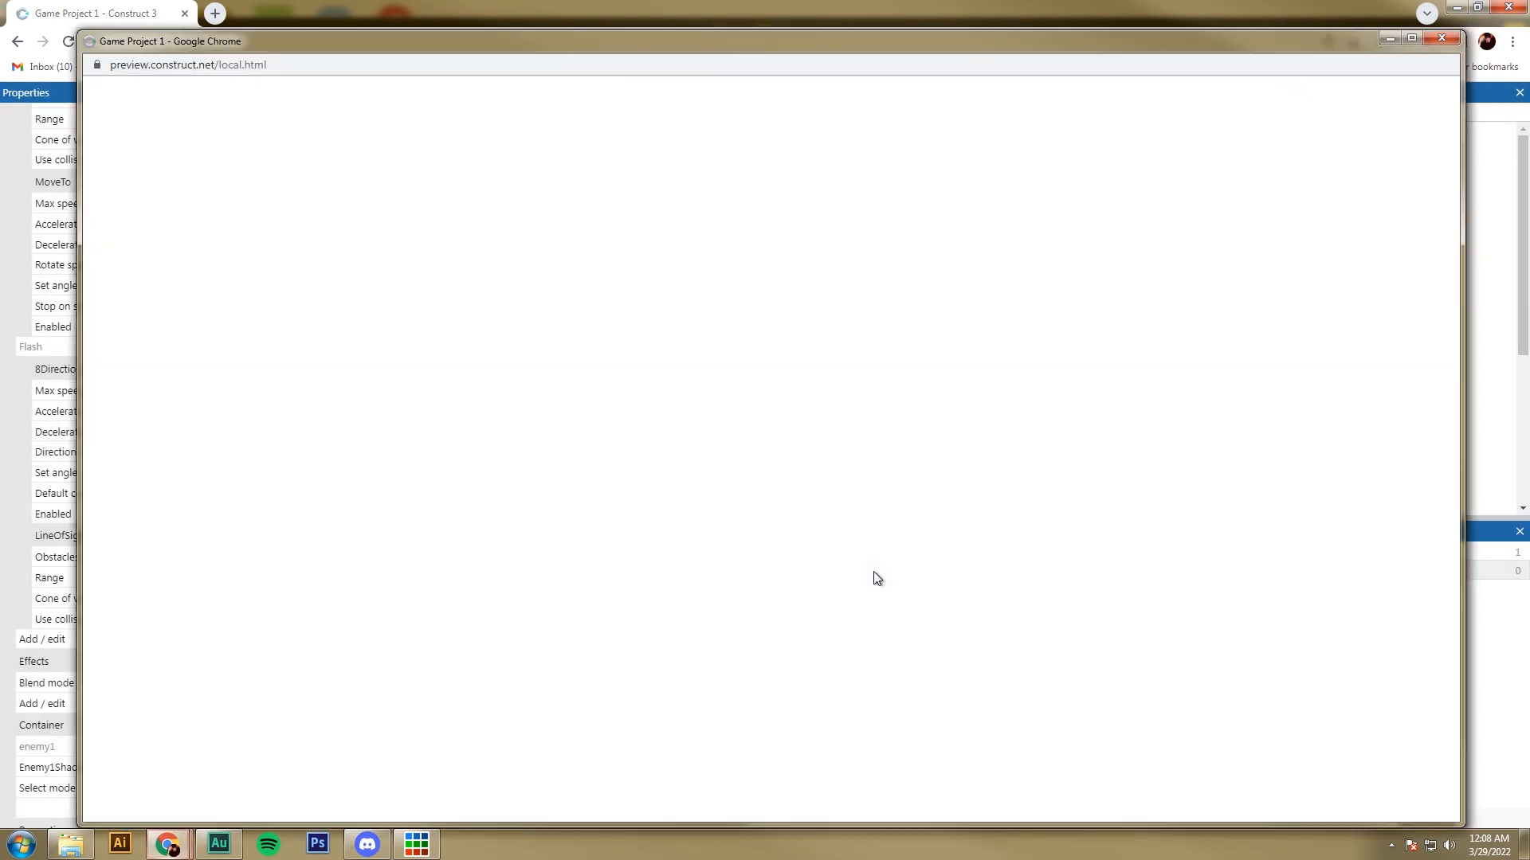
key(Left)
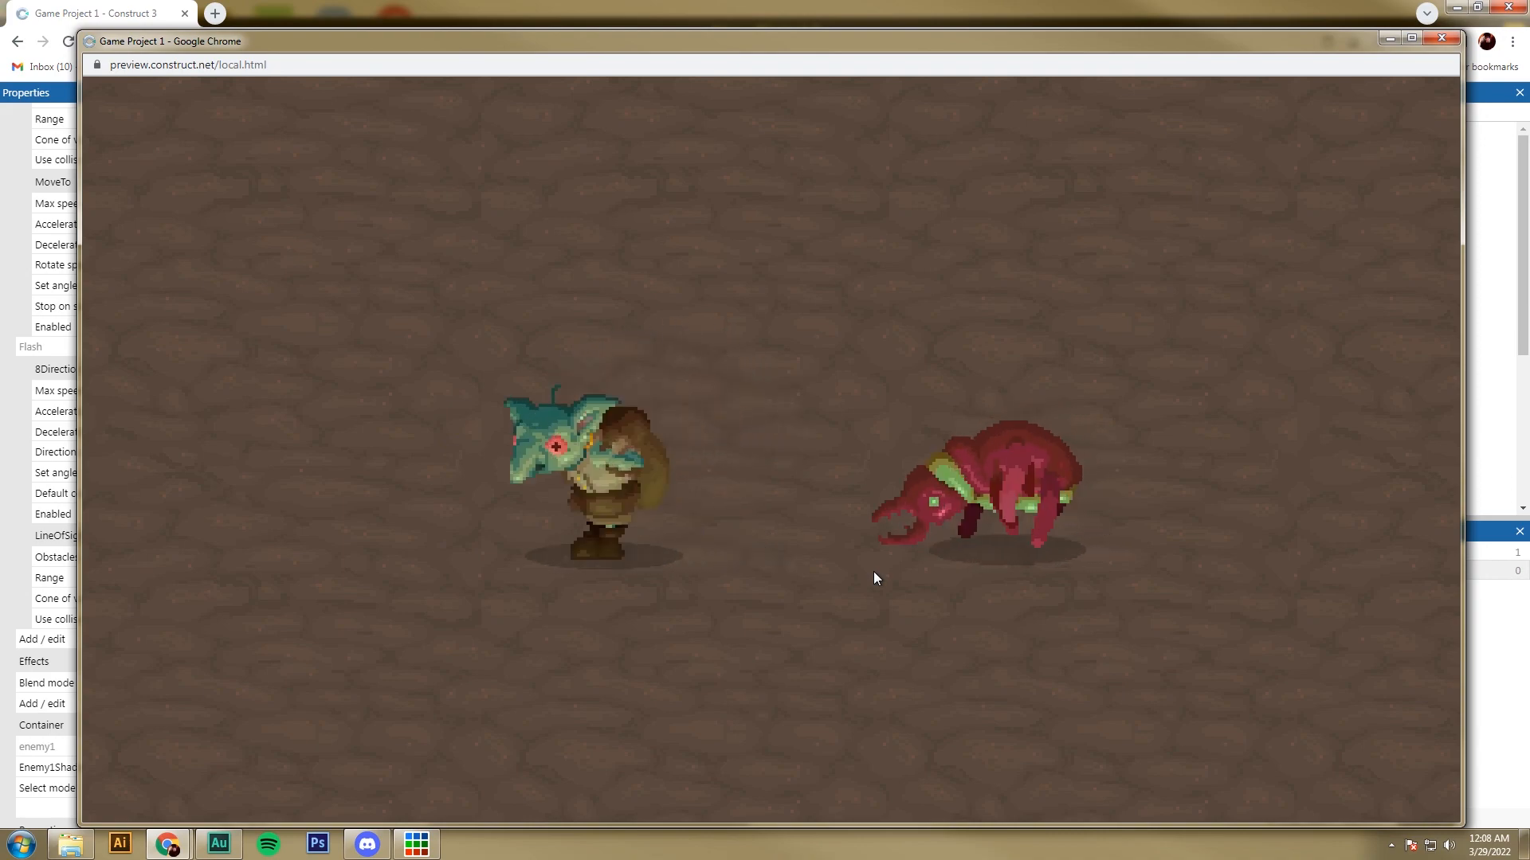
key(Right)
key(Up)
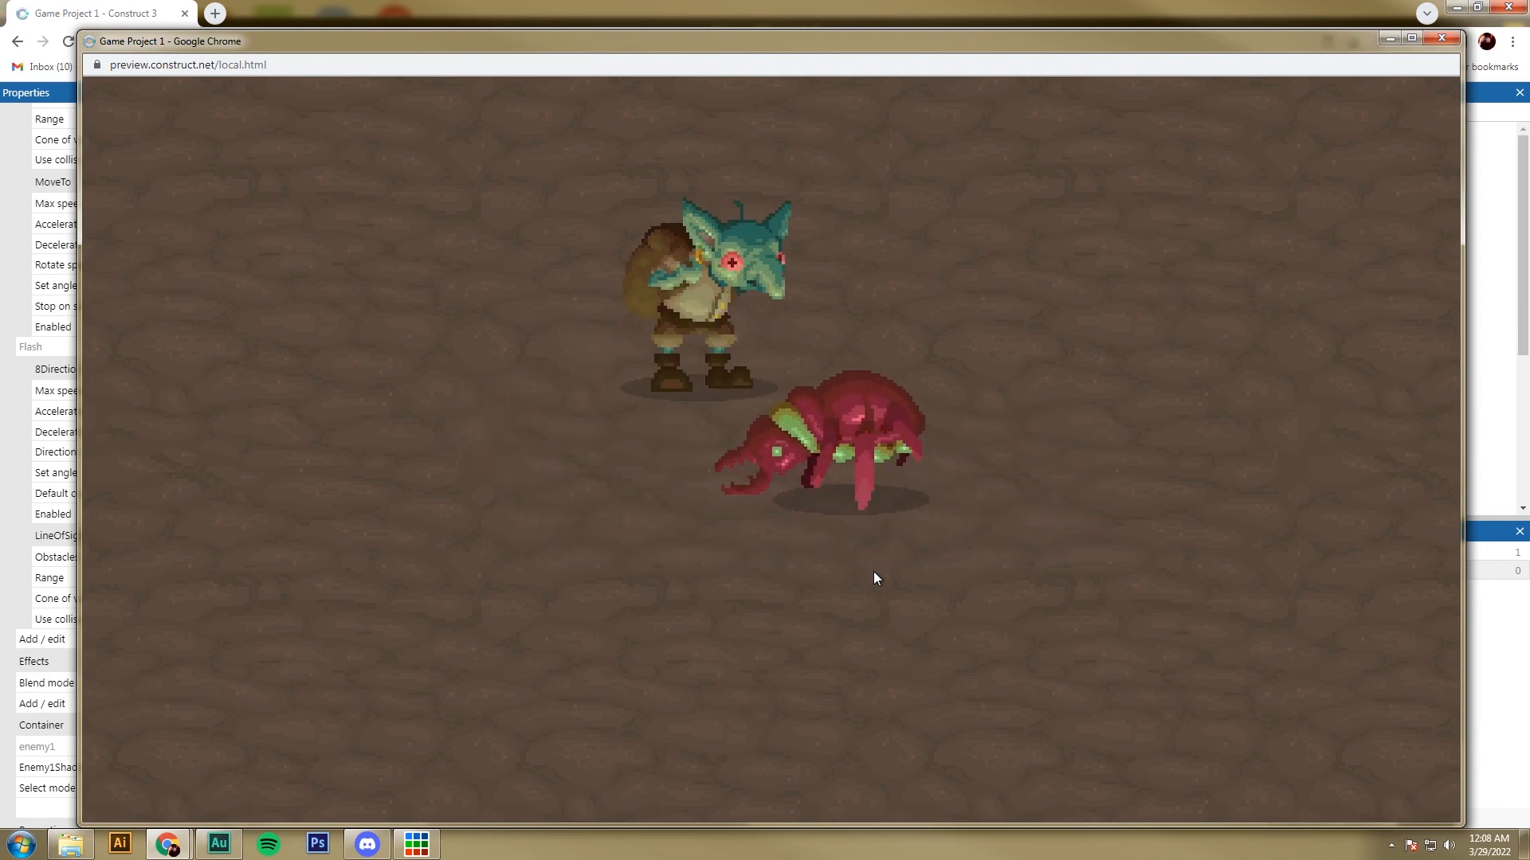
key(Left)
key(Down)
key(Right)
click(1441, 39)
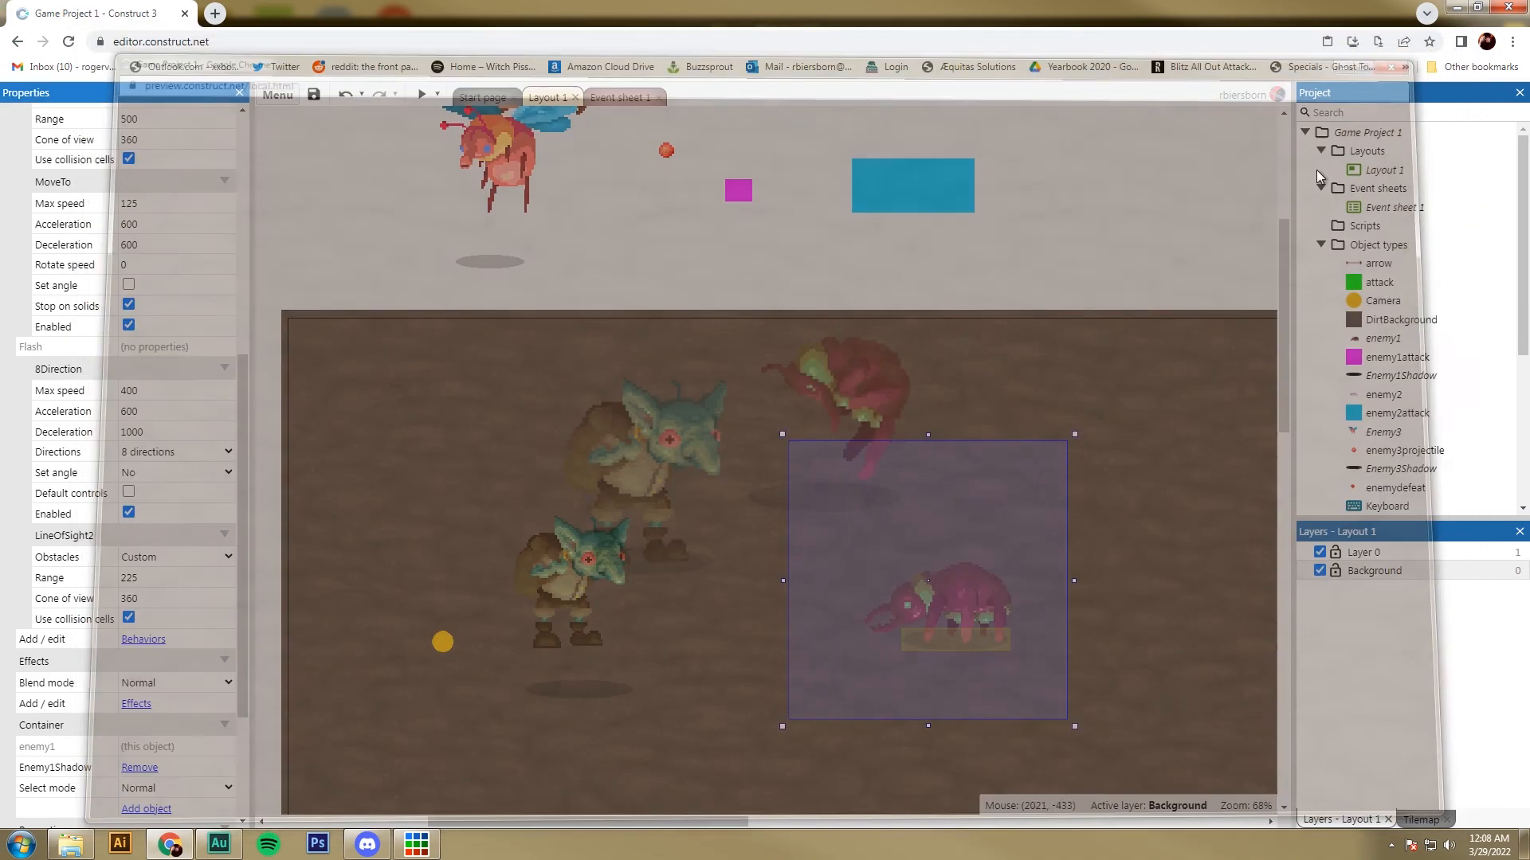
Add an event group named Shadows to the event sheet.
click(626, 98)
right_click(486, 644)
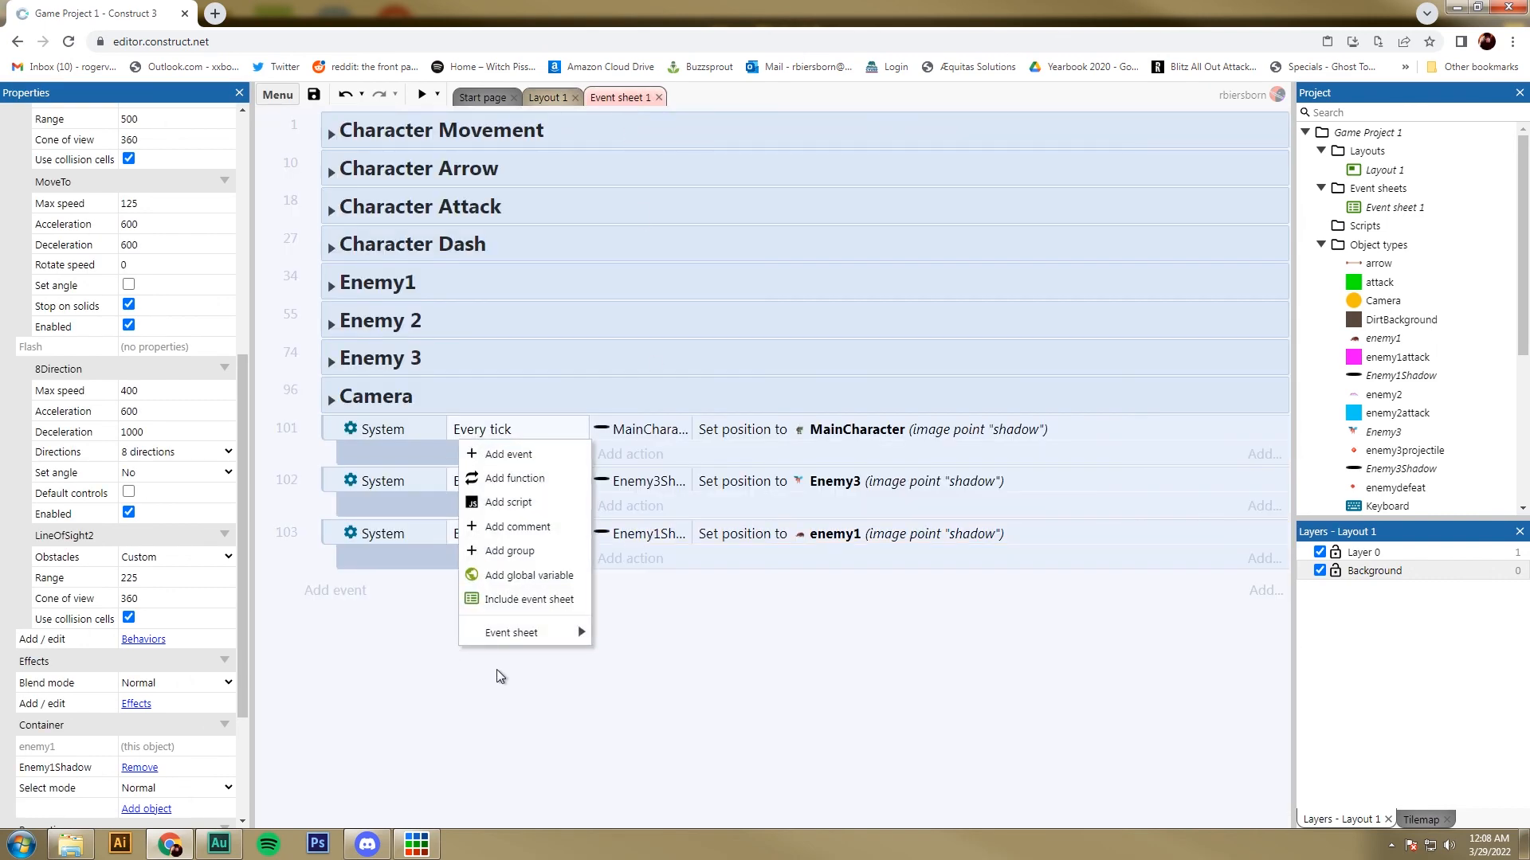
click(504, 552)
text(Shadows)
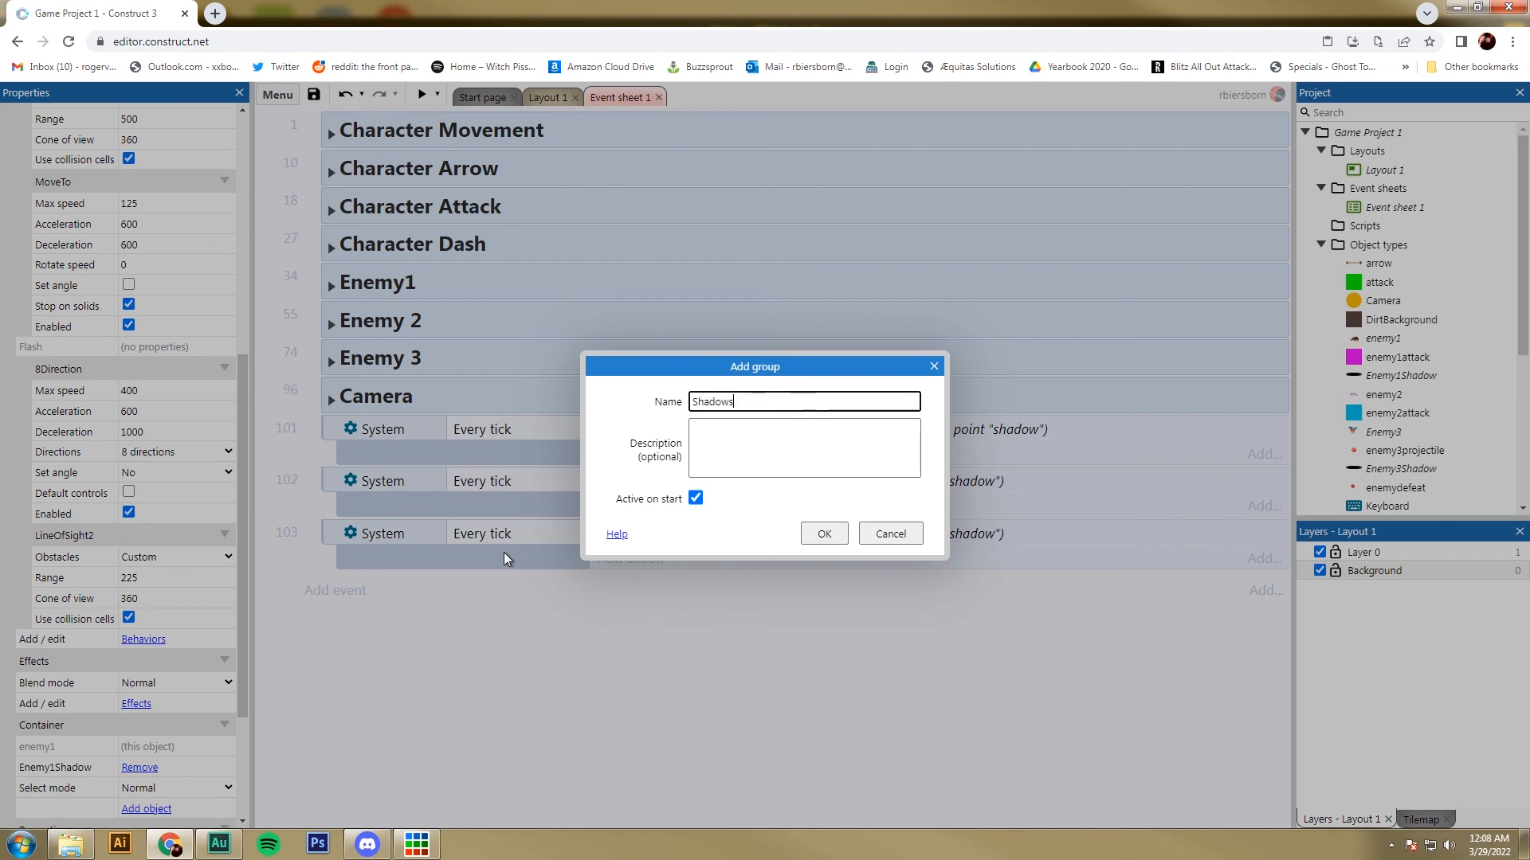
key(Return)
Move the three shadow position events into the Shadows group and collapse the group.
click(333, 443)
shift+click(327, 542)
drag(328, 542, 369, 615)
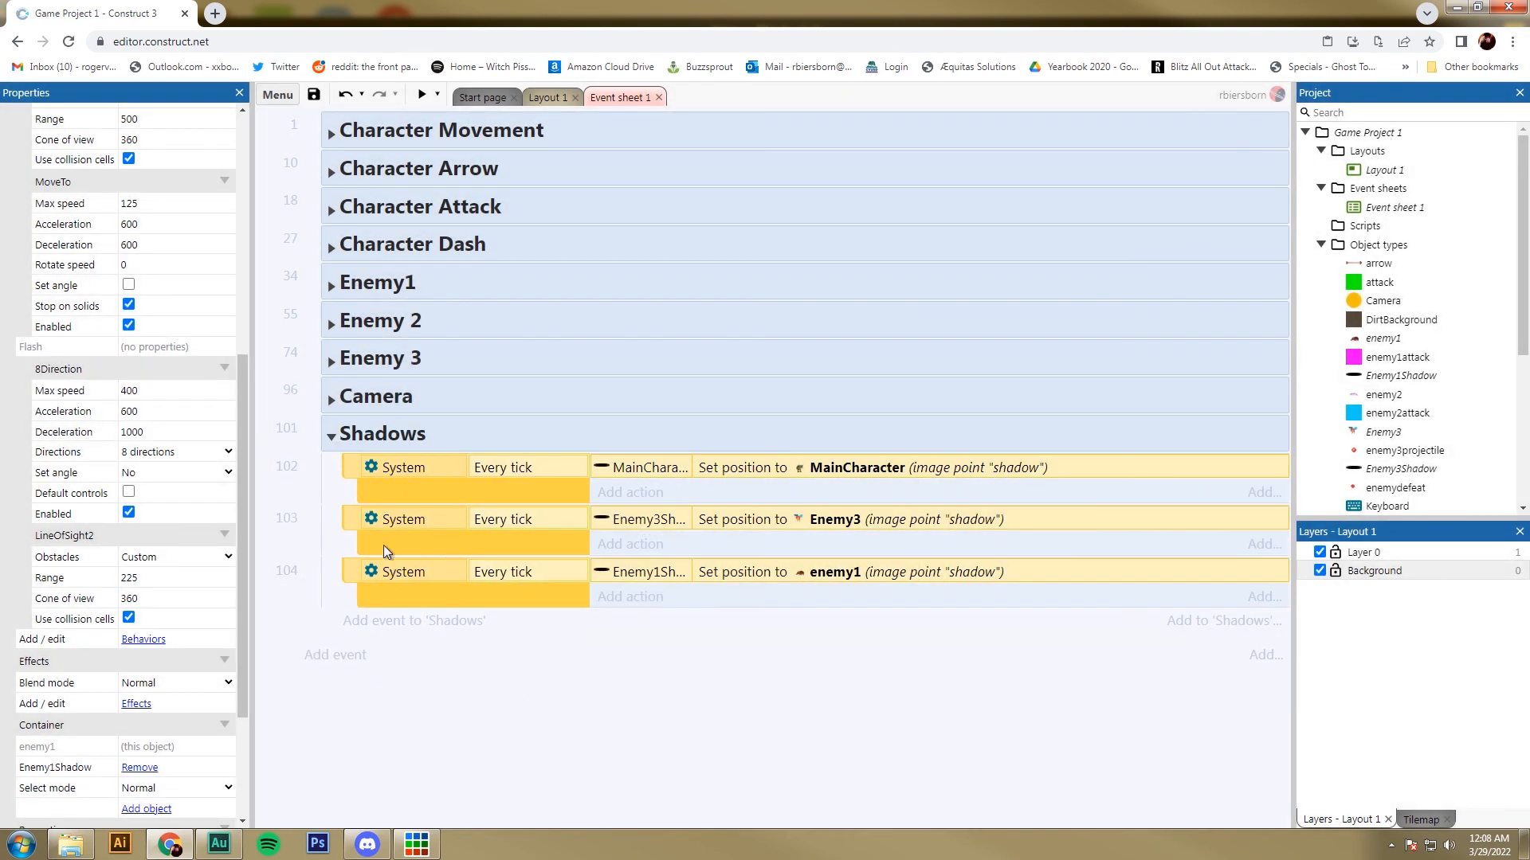
click(331, 438)
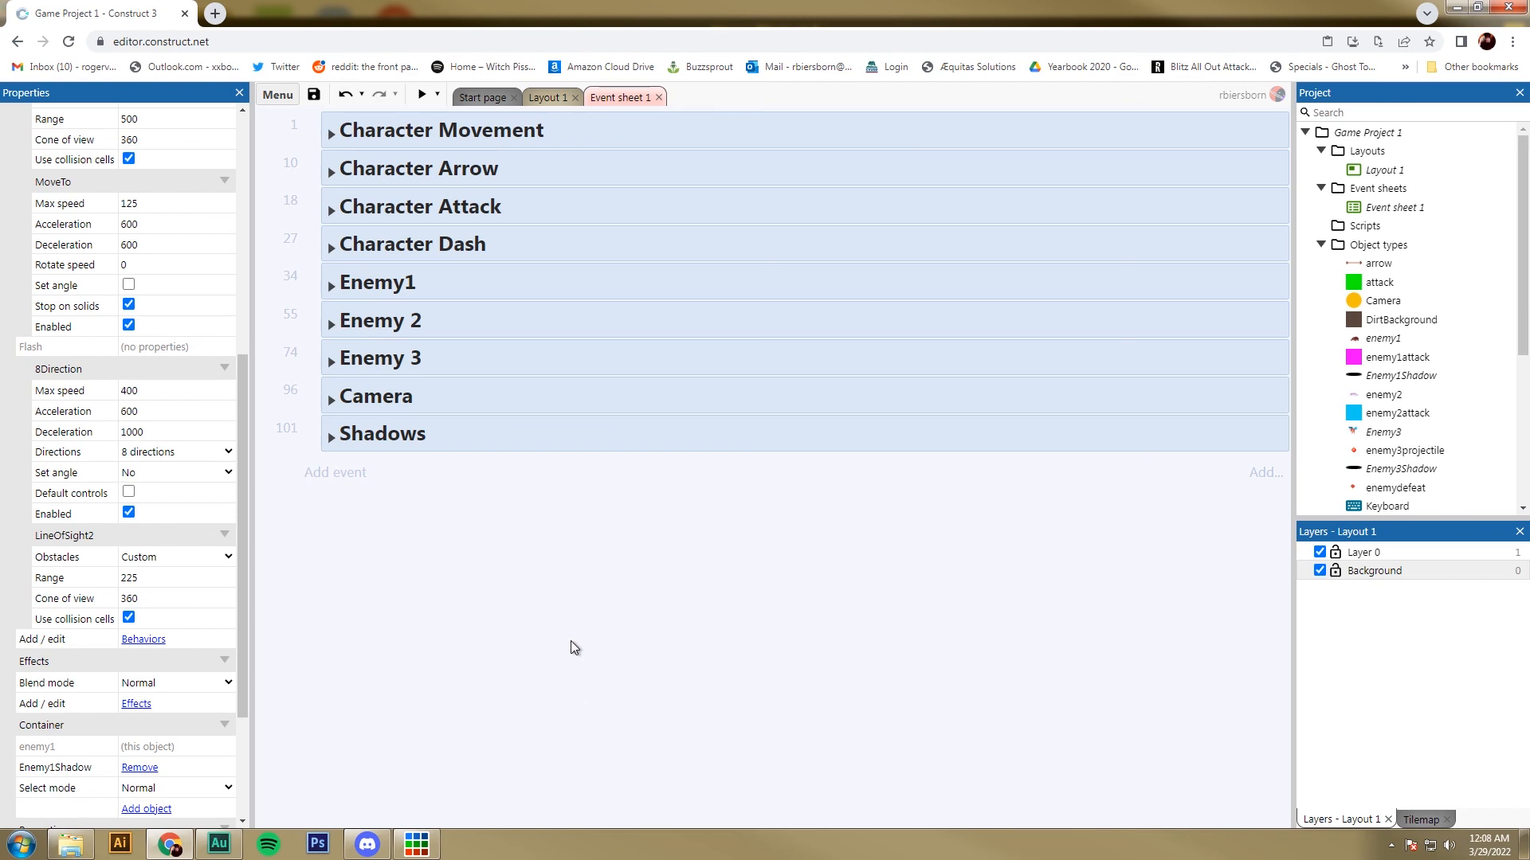